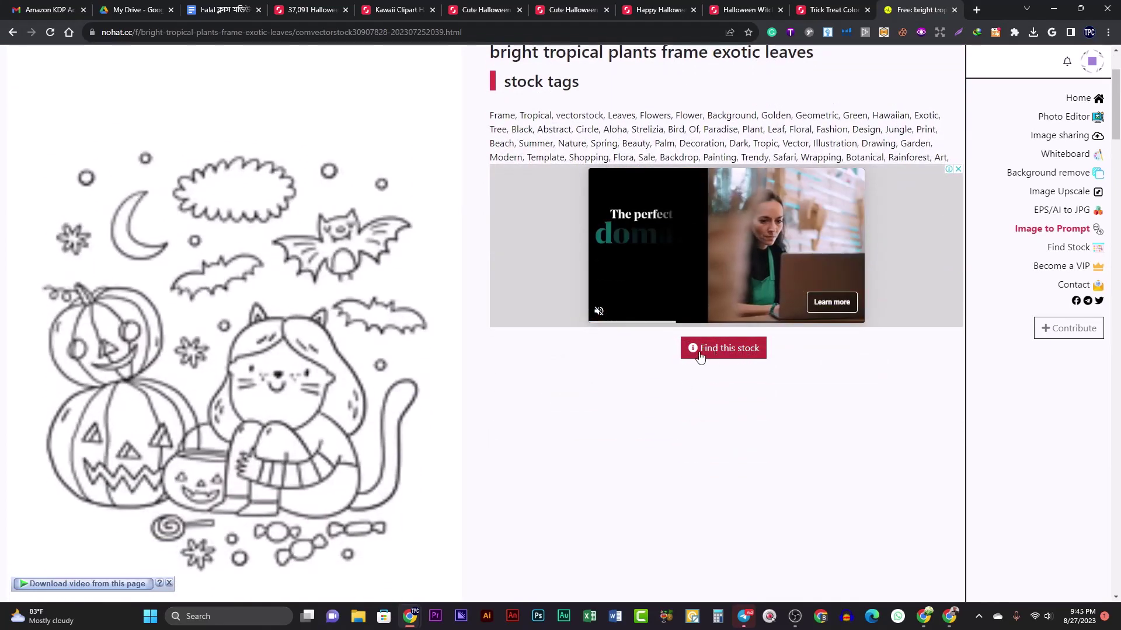
- Find the stock match for the Halloween coloring page, view it and open its full-size source image on i.ppvise.site
left_click(729, 353)
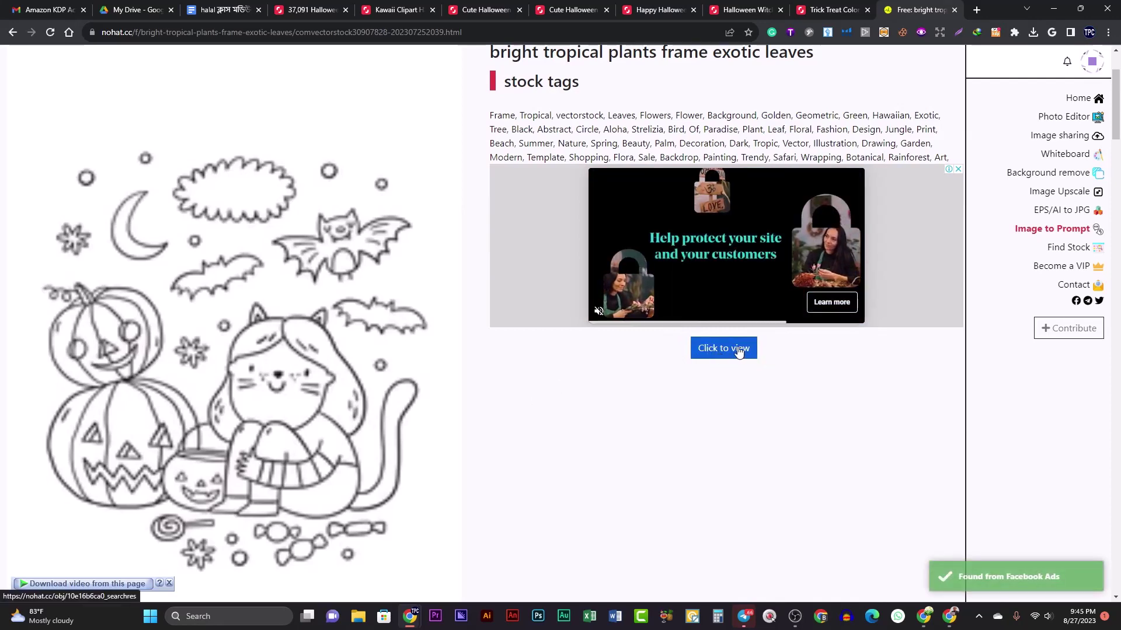
left_click(713, 350)
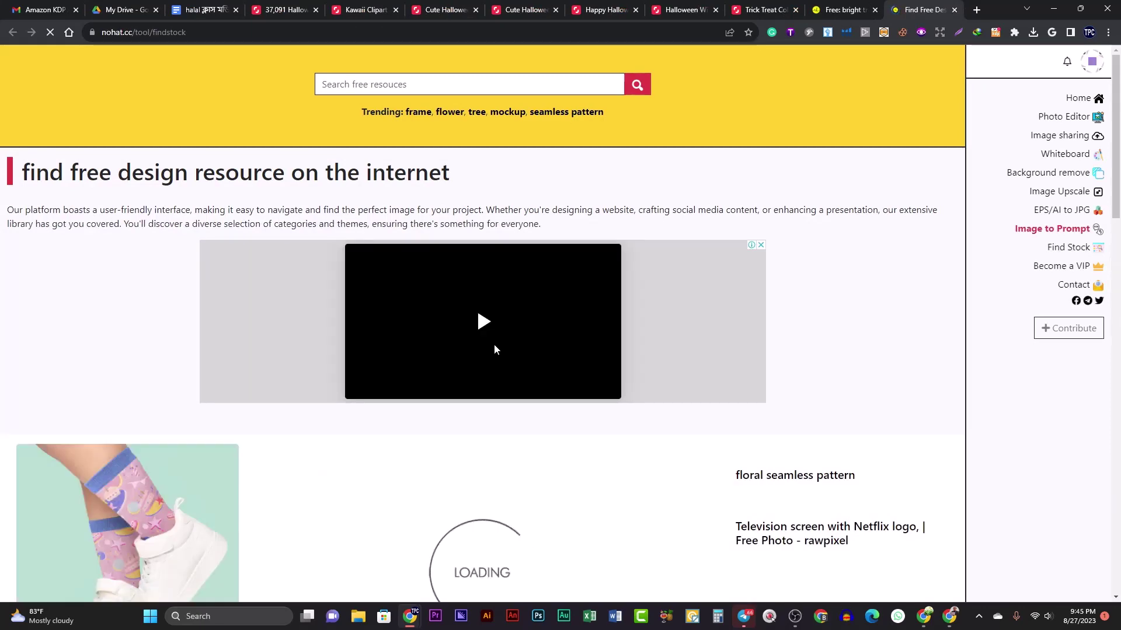
scroll(594, 337, "down", 4)
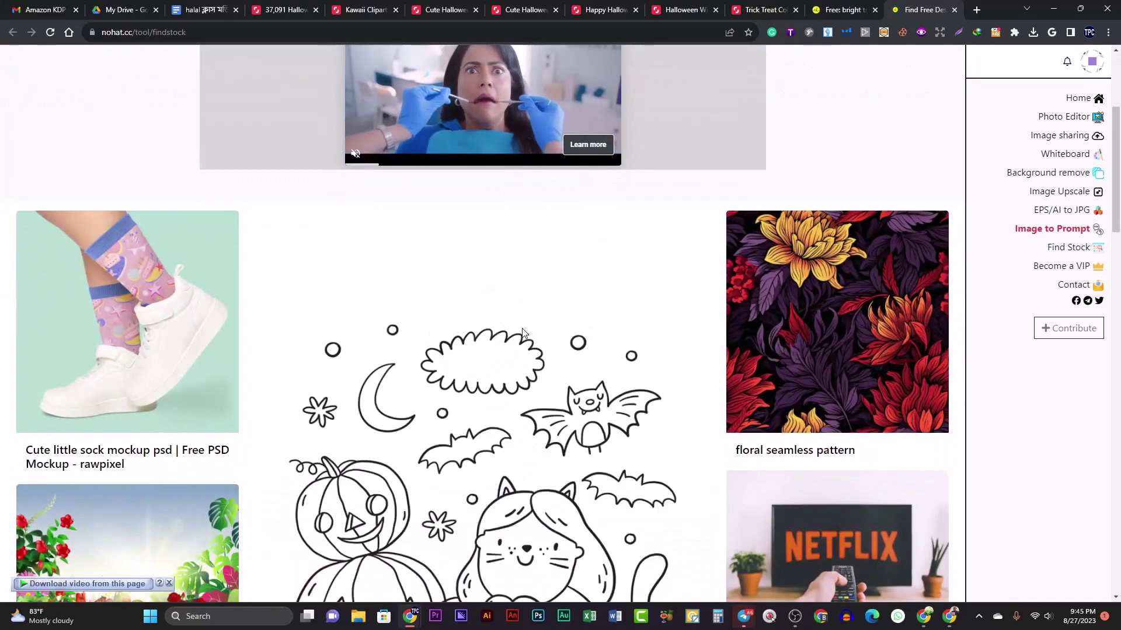
scroll(407, 333, "down", 5)
scroll(407, 333, "down", 1)
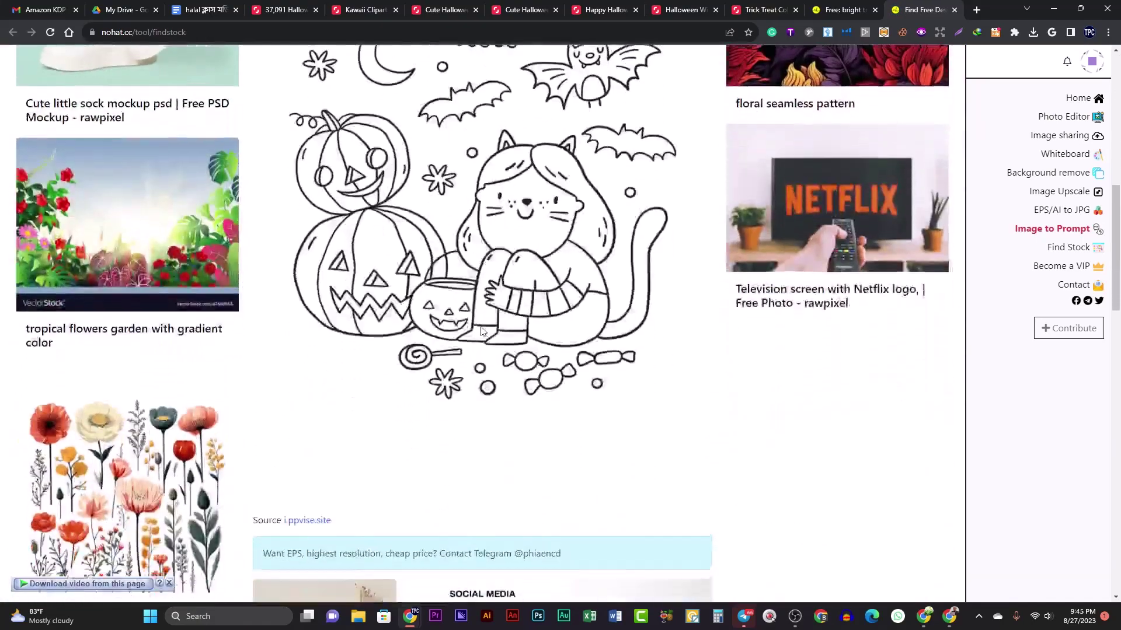
scroll(483, 233, "up", 3)
scroll(482, 233, "down", 4)
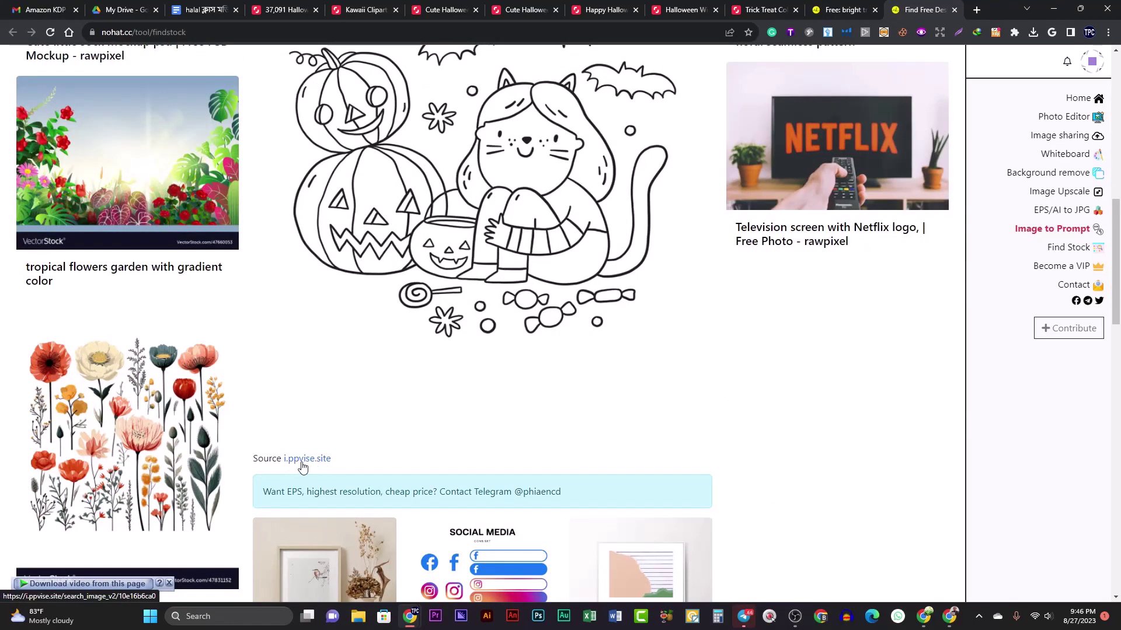
left_click(302, 461)
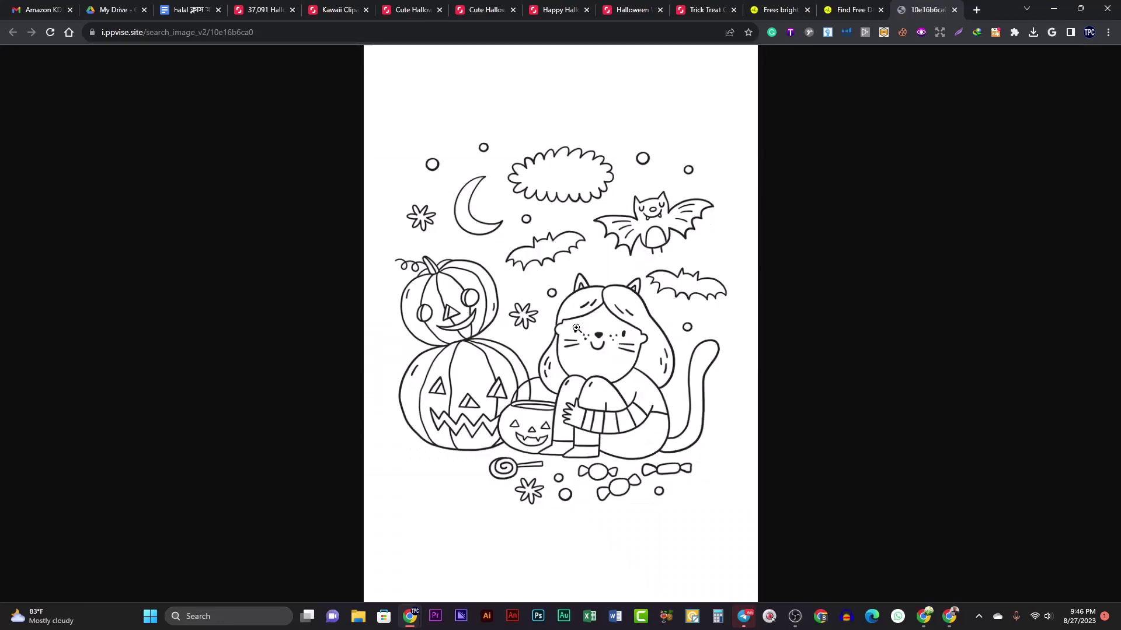
- Save the full-size coloring page to the Downloads folder as the JPEG image 10e16b6ca0
left_click(610, 307)
scroll(590, 303, "up", 1)
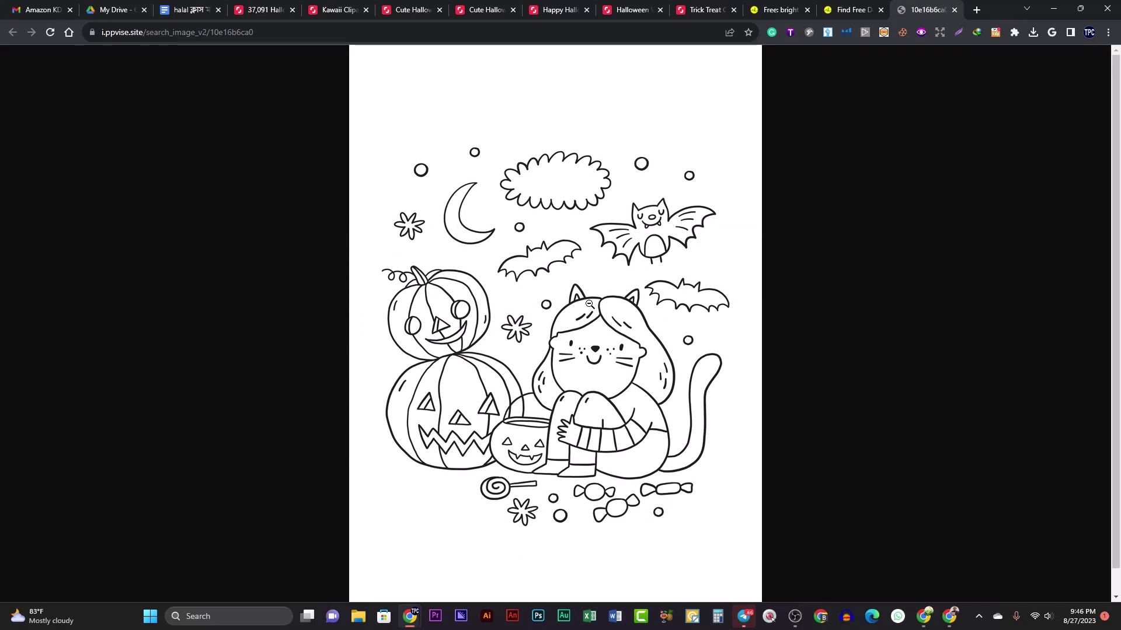
left_click(589, 305)
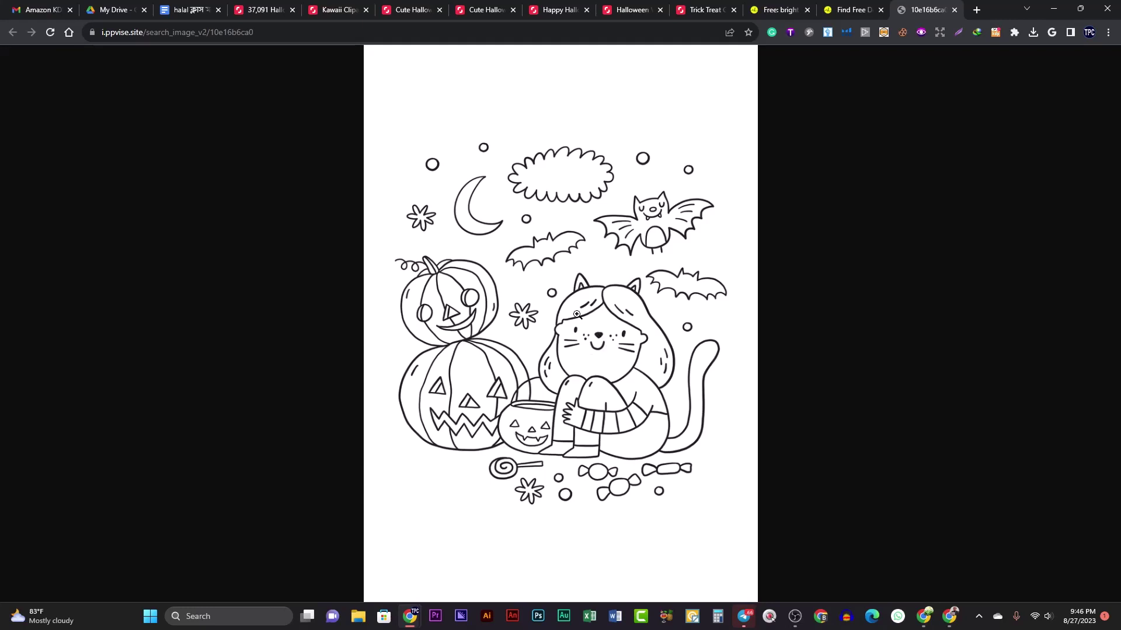
right_click(523, 296)
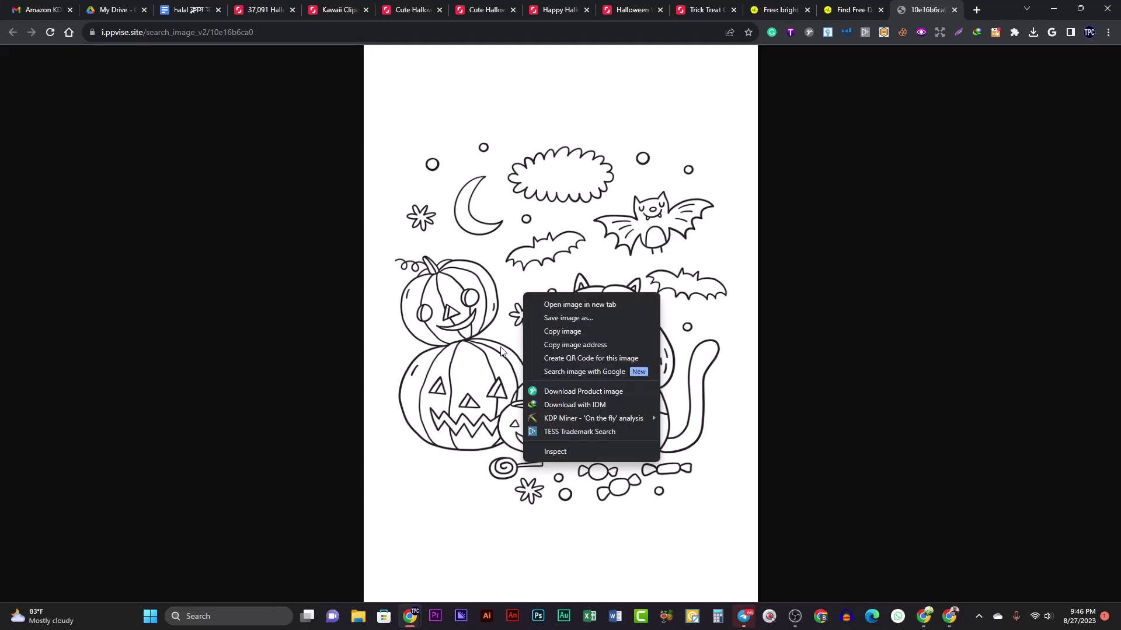
left_click(599, 331)
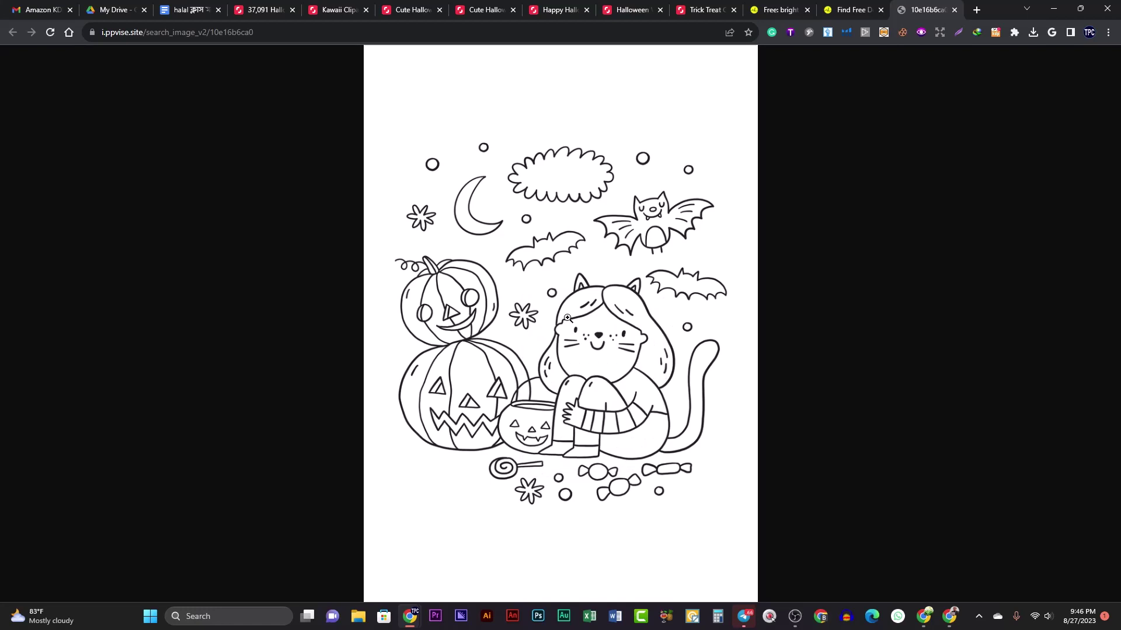
right_click(537, 274)
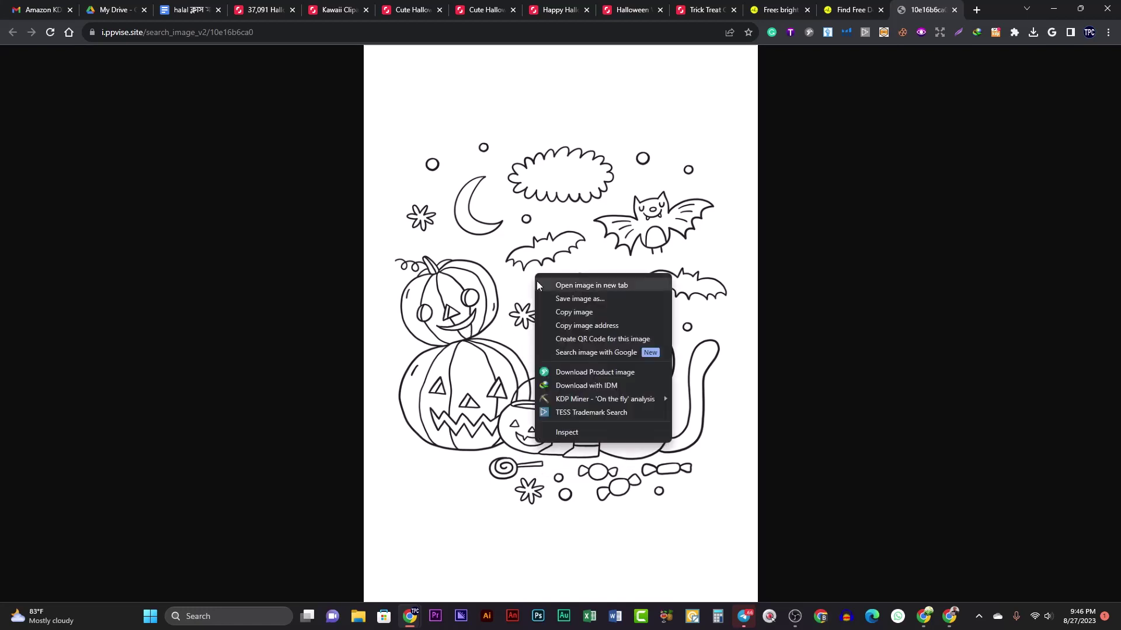
left_click(620, 301)
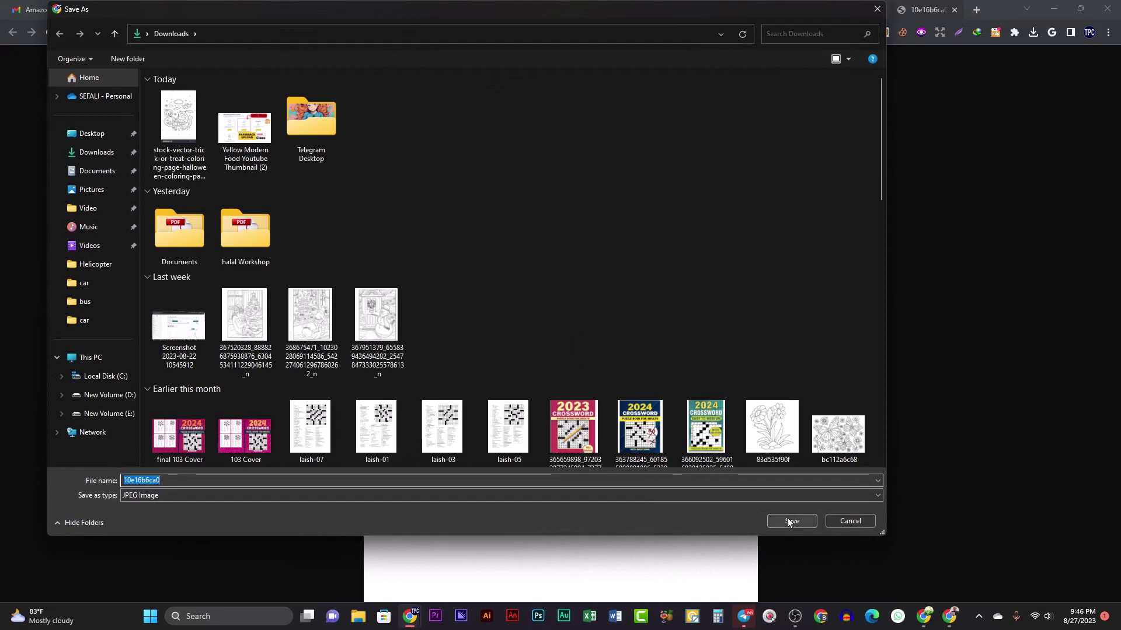
left_click(788, 520)
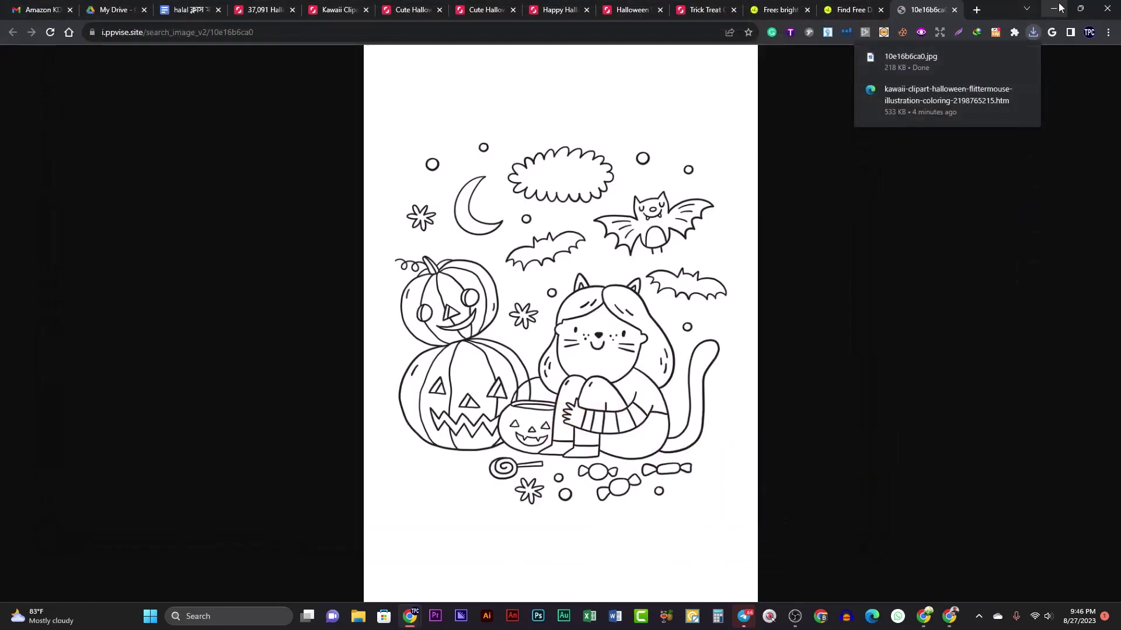
- Minimize both browser windows and open the Downloads folder in File Explorer
left_click(1060, 7)
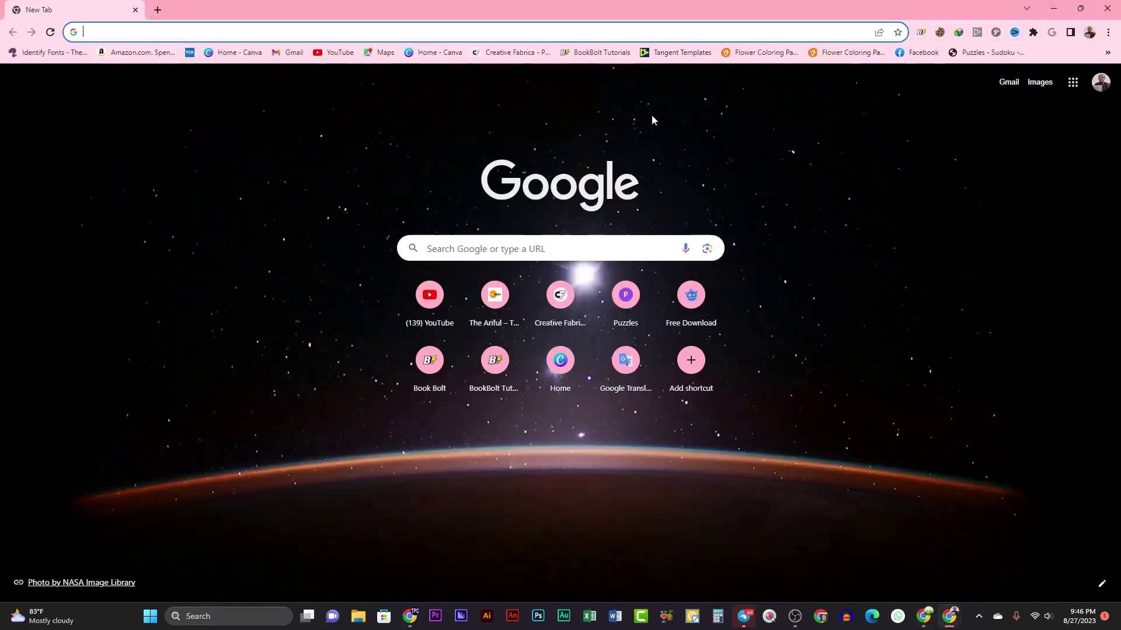
left_click(1054, 8)
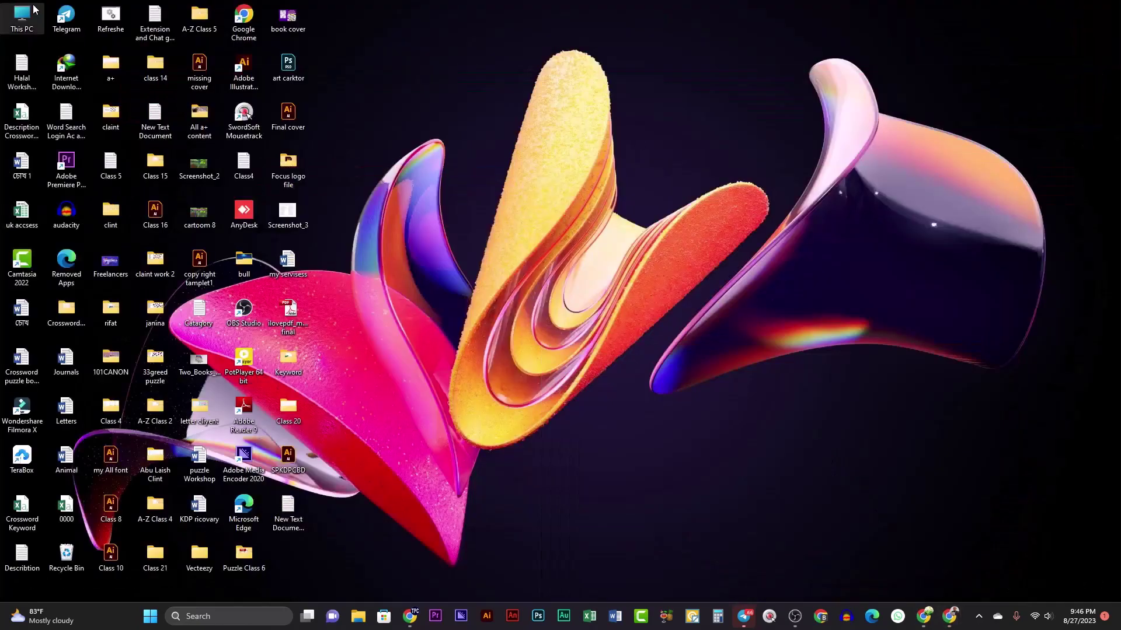
double_click(13, 18)
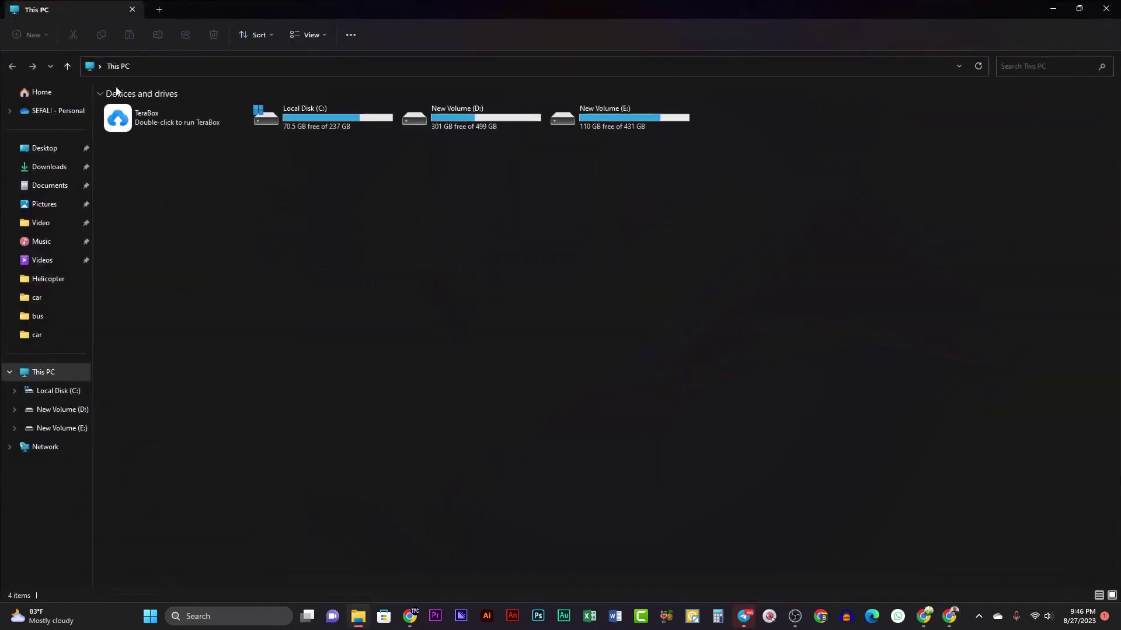
left_click(47, 167)
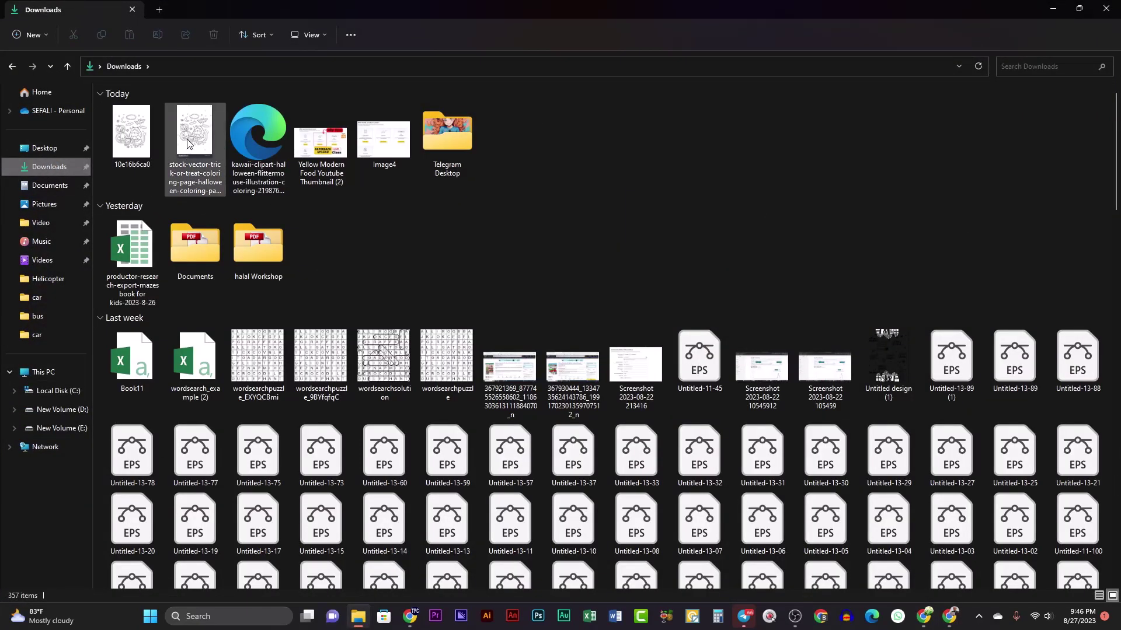
- Open the watermarked stock-vector trick-or-treat image and snap its viewer to the left half of the screen
left_click_drag(187, 144, 450, 217)
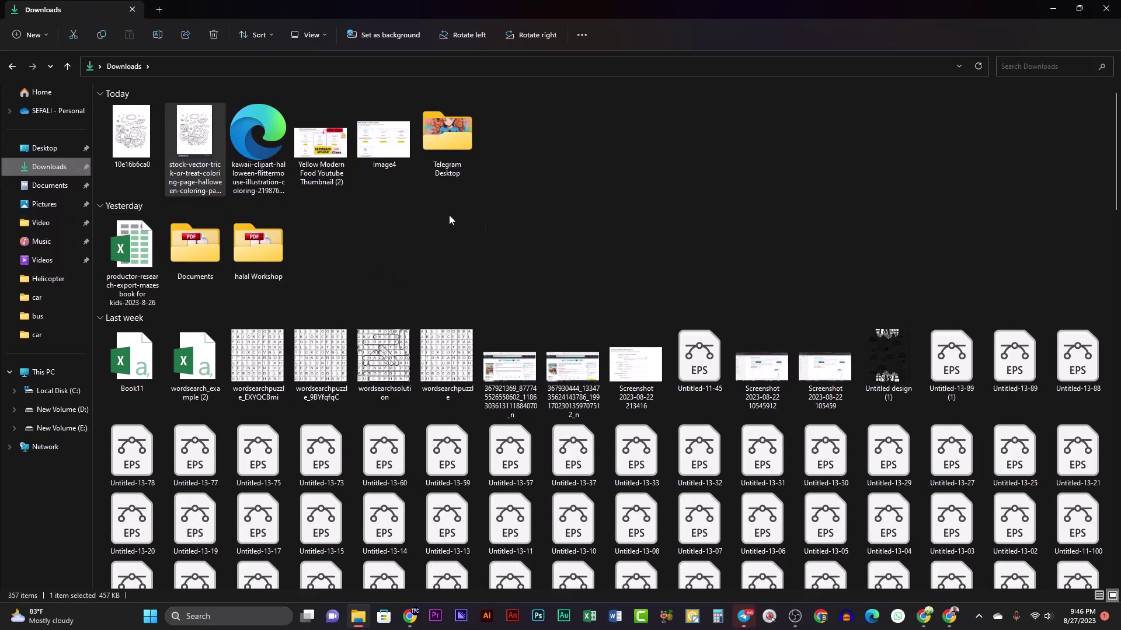
double_click(177, 150)
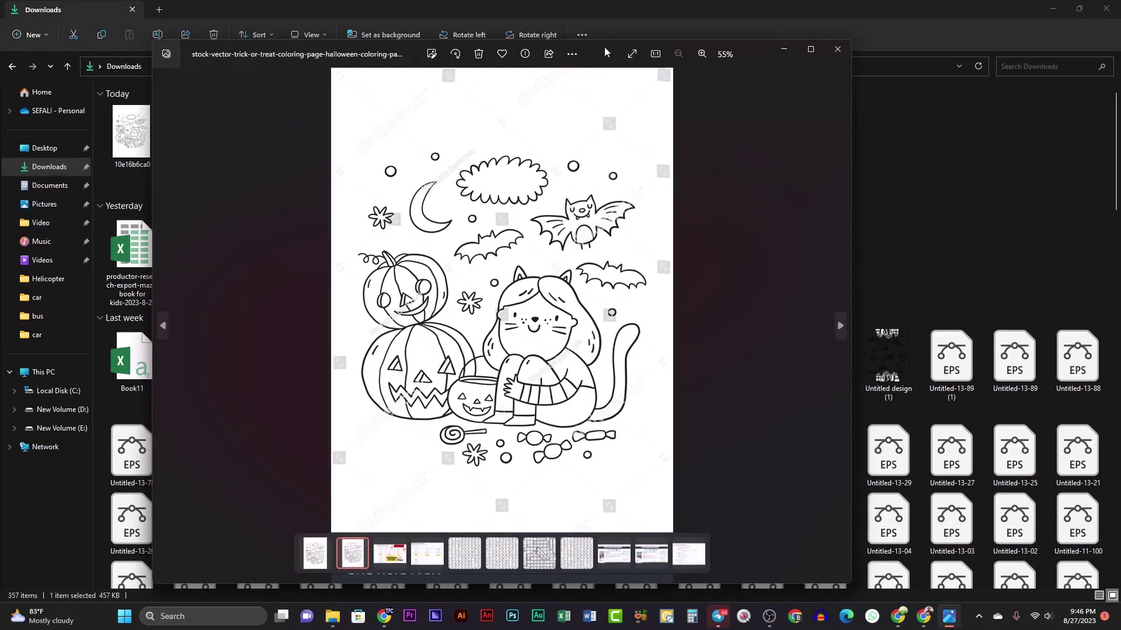
left_click_drag(605, 52, 6, 175)
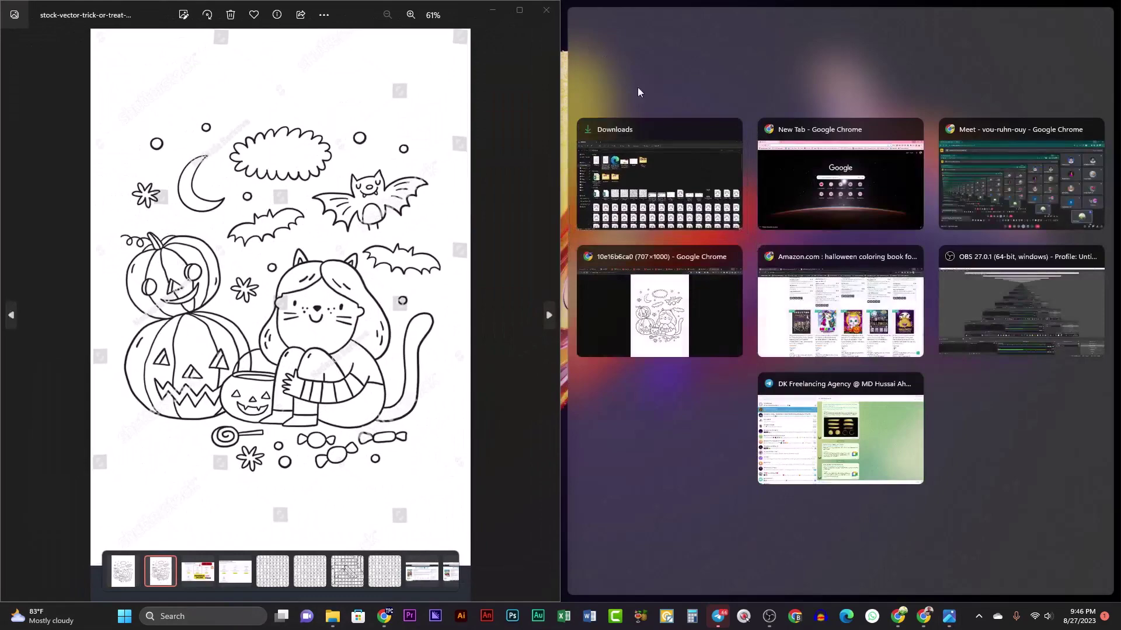
- Open the saved 10e16b6ca0 image from Downloads and snap its viewer to the right half, beside the watermarked version
left_click(643, 170)
left_click(686, 153)
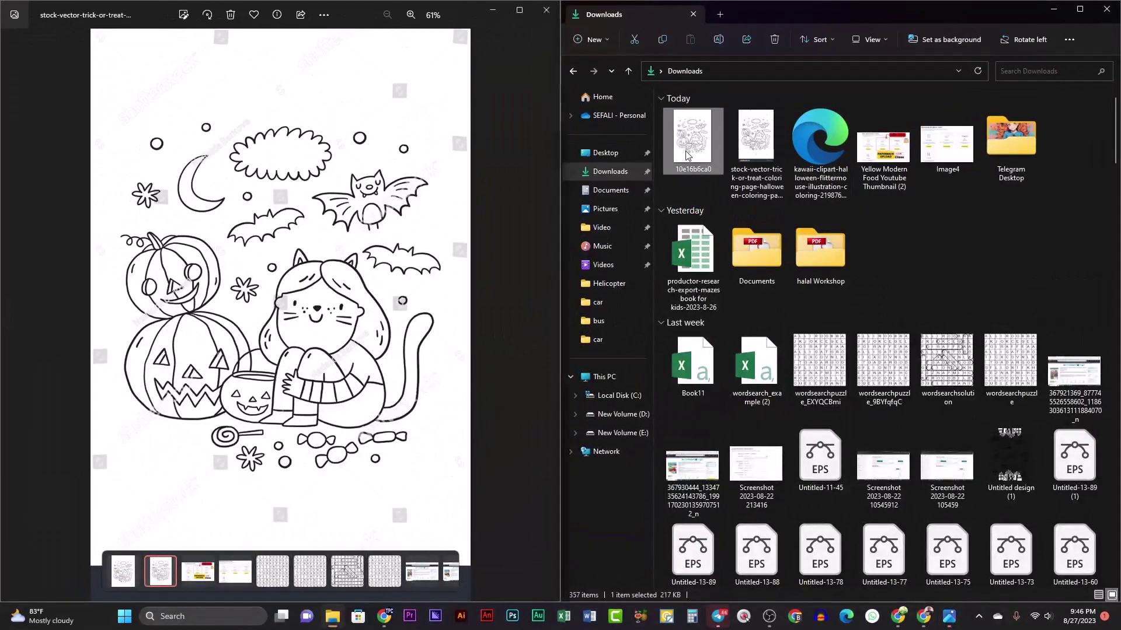
double_click(686, 153)
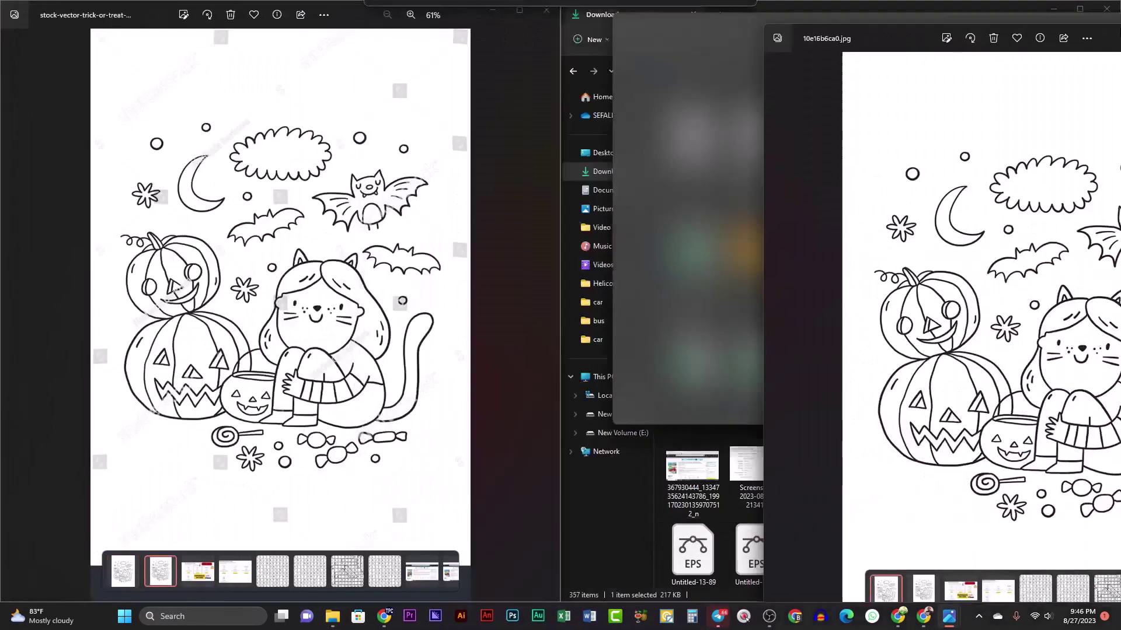
left_click_drag(1112, 32, 1103, 28)
left_click_drag(913, 10, 1120, 157)
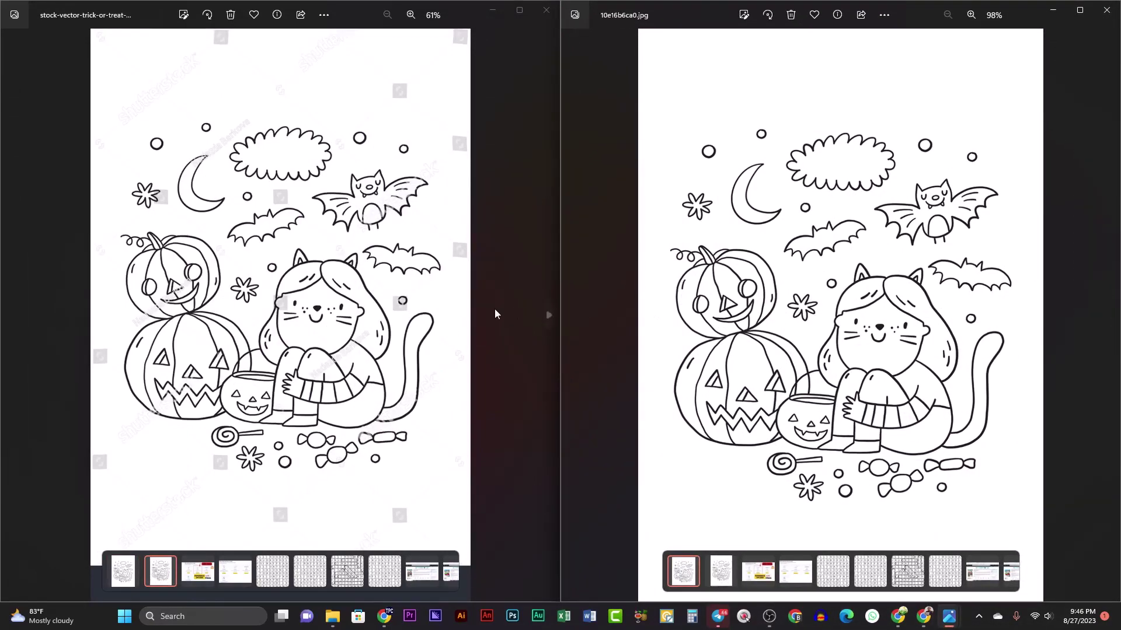
- Compare the watermarked and downloaded coloring pages up close, examining the line quality and the watermark areas
scroll(294, 270, "up", 5)
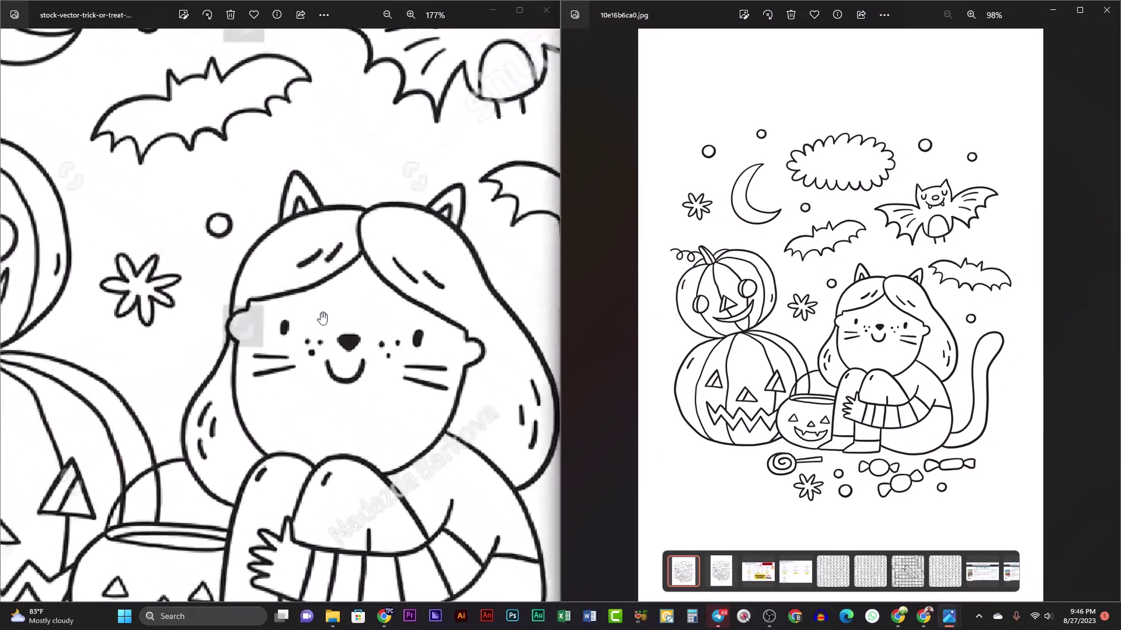
scroll(235, 316, "down", 3)
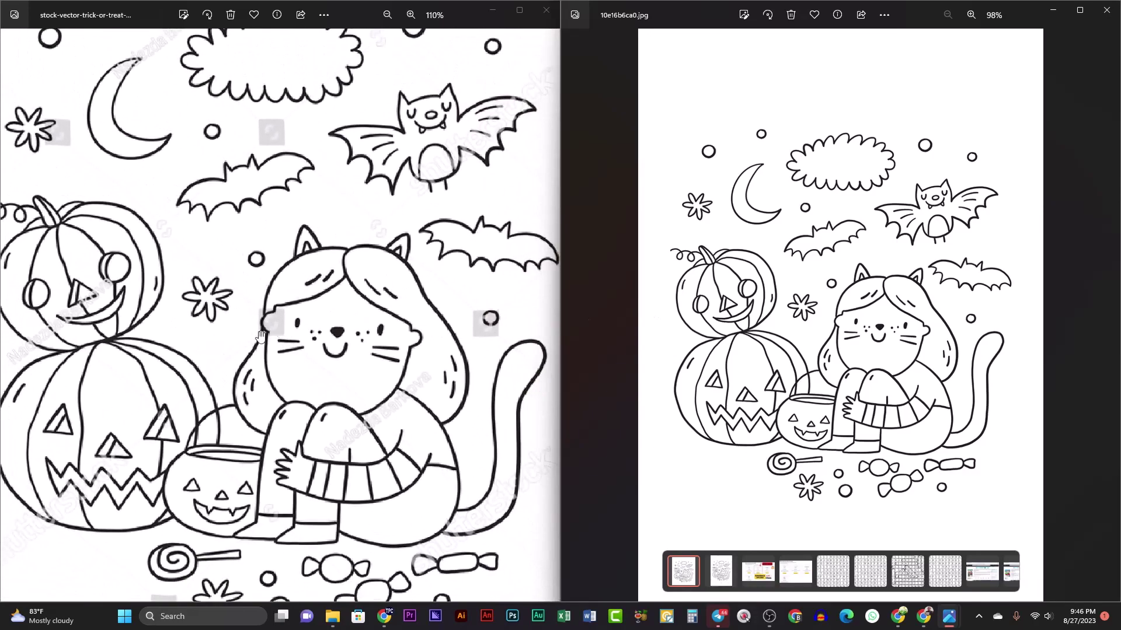
scroll(370, 330, "down", 2)
scroll(824, 314, "up", 4)
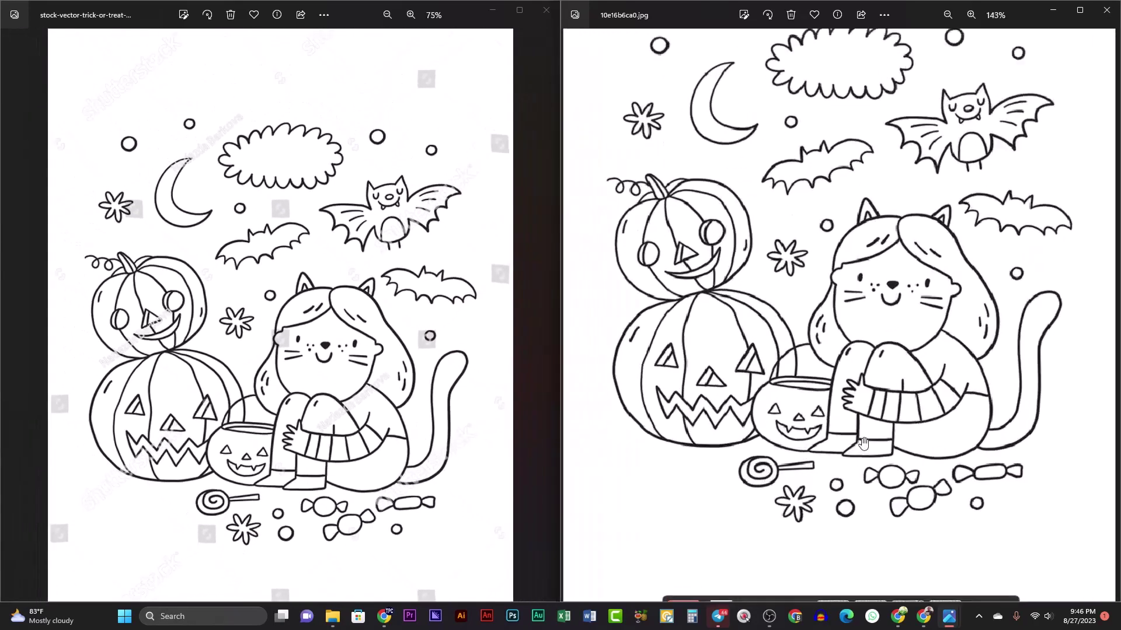
scroll(824, 314, "down", 3)
scroll(846, 298, "up", 2)
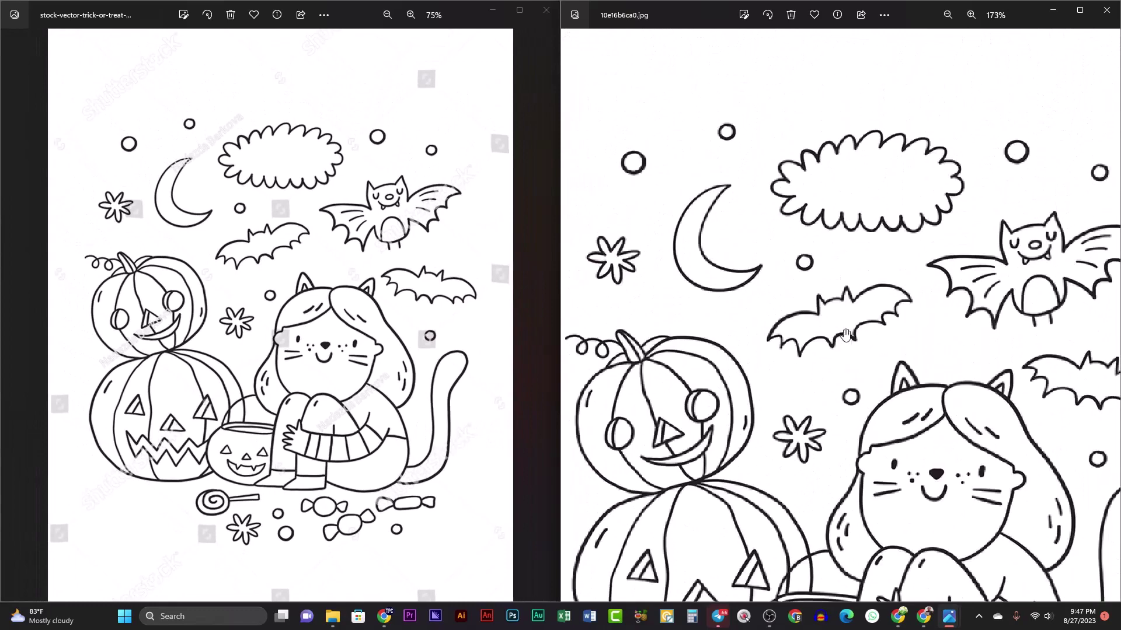
scroll(852, 295, "down", 1)
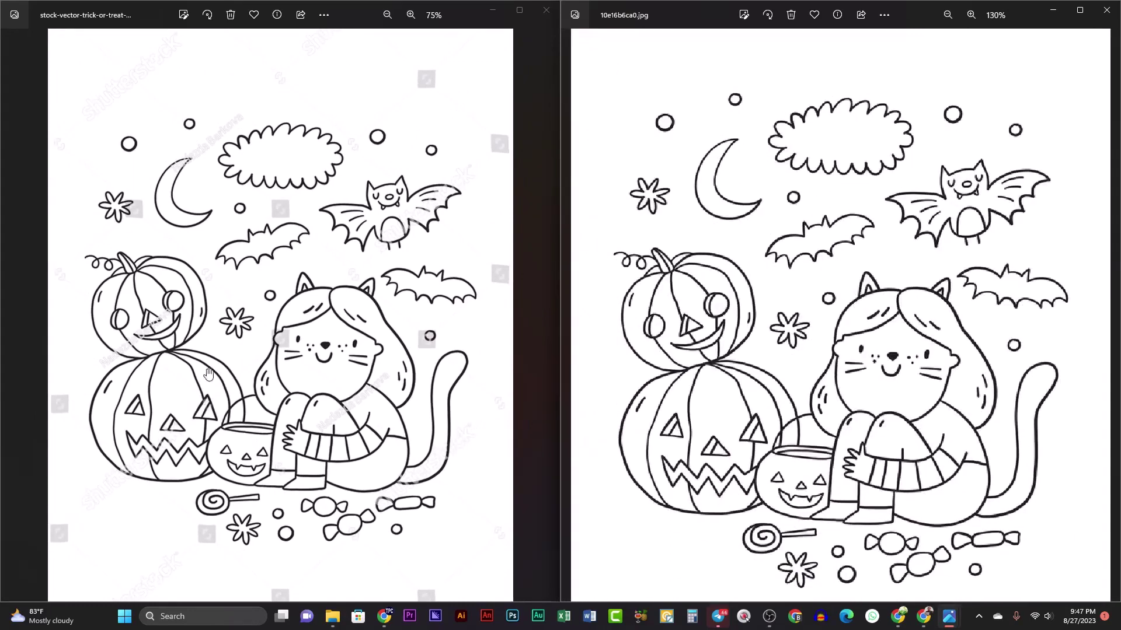
scroll(320, 350, "down", 1)
scroll(321, 350, "down", 1)
scroll(455, 408, "up", 4)
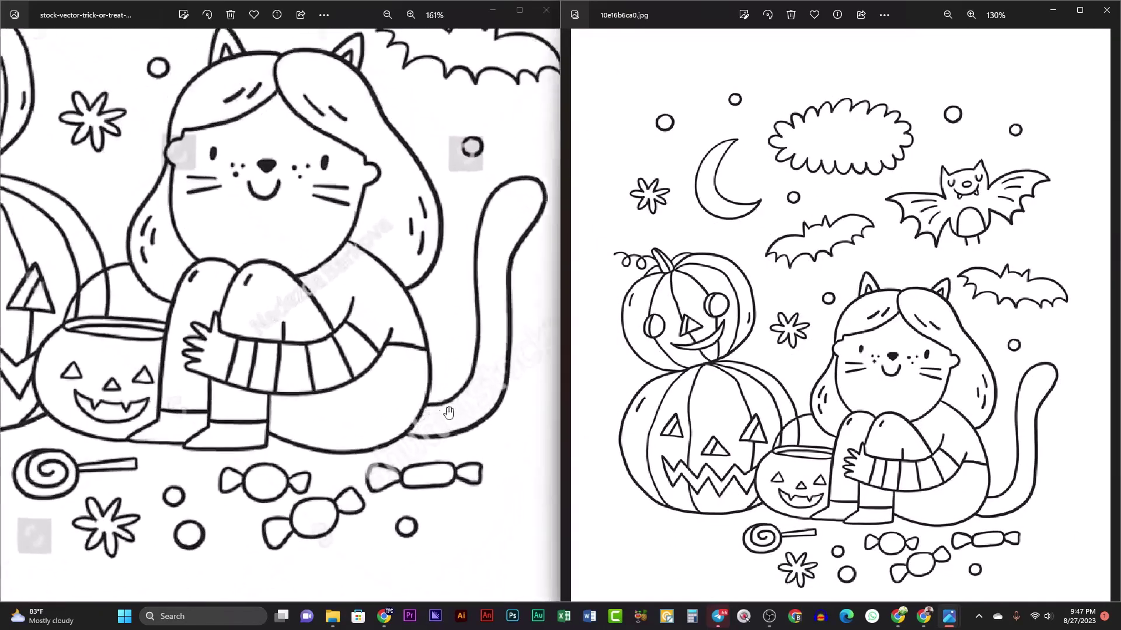
scroll(478, 404, "down", 4)
scroll(788, 366, "down", 1)
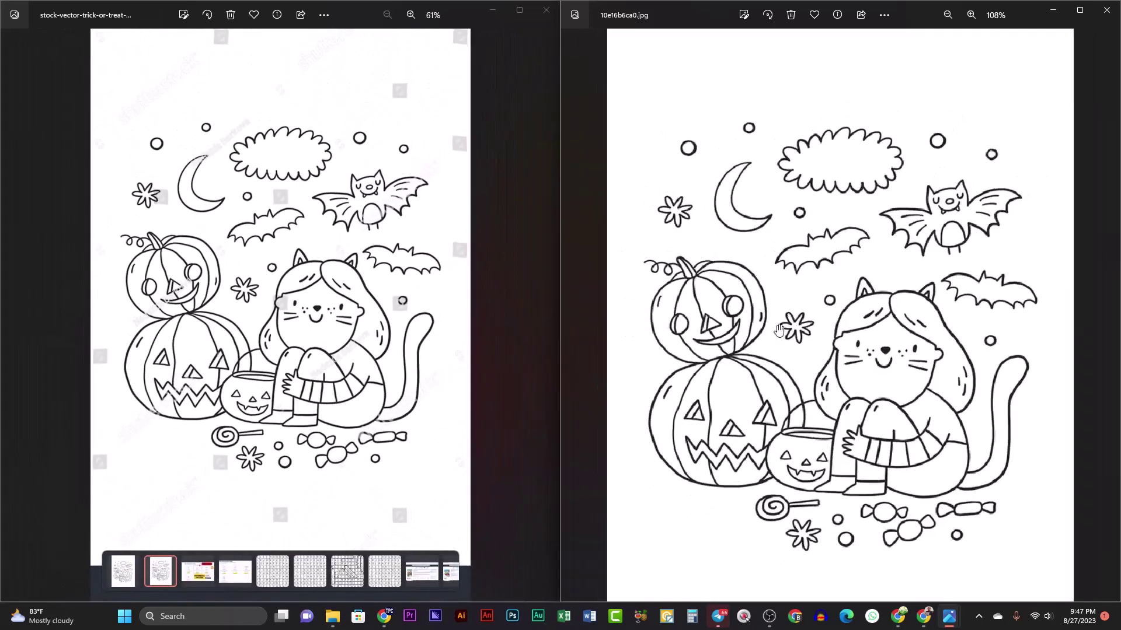
scroll(855, 334, "down", 1)
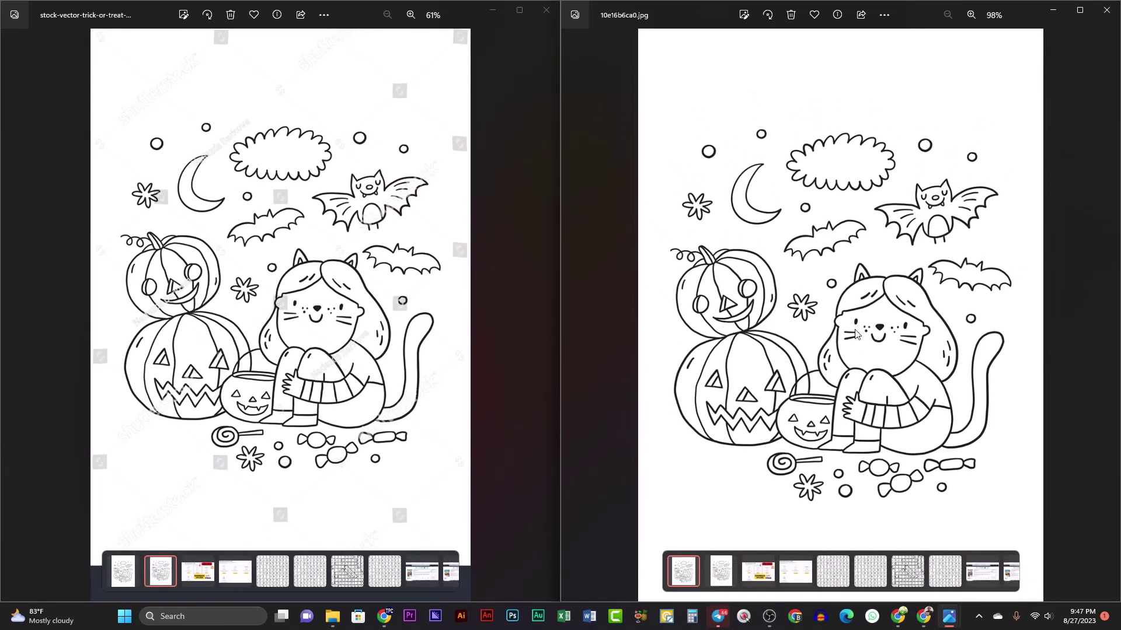
- Minimize both image viewers and close the Downloads folder window
left_click(1054, 11)
left_click(493, 10)
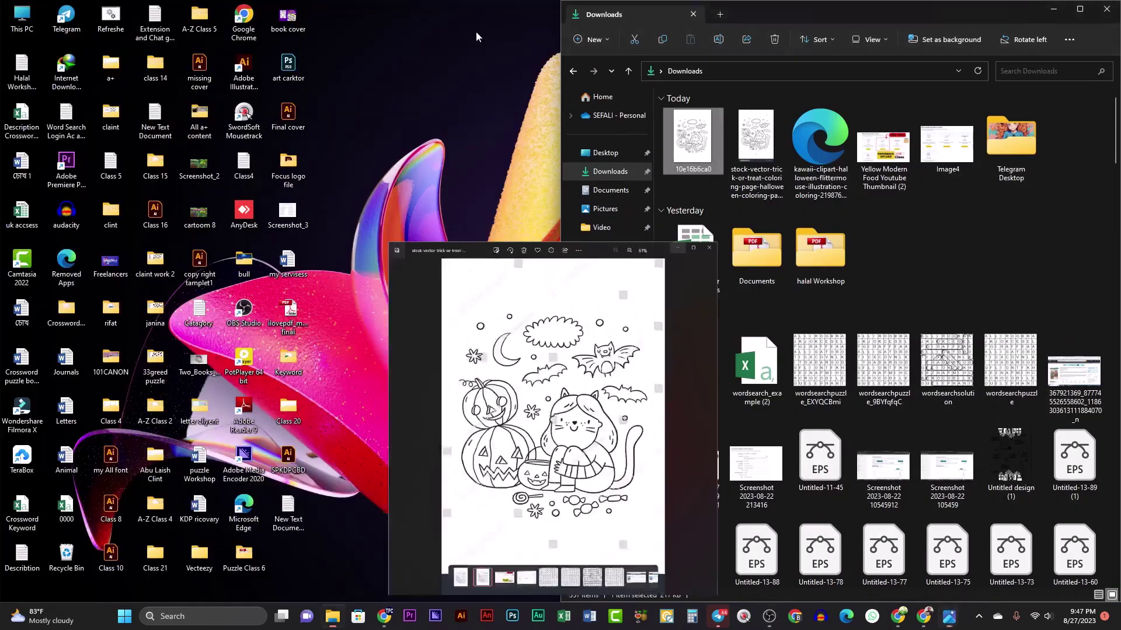
left_click(1108, 8)
- Switch back to Chrome and close the tab showing the full-size 10e16b6ca0 image
mouse_move(377, 614)
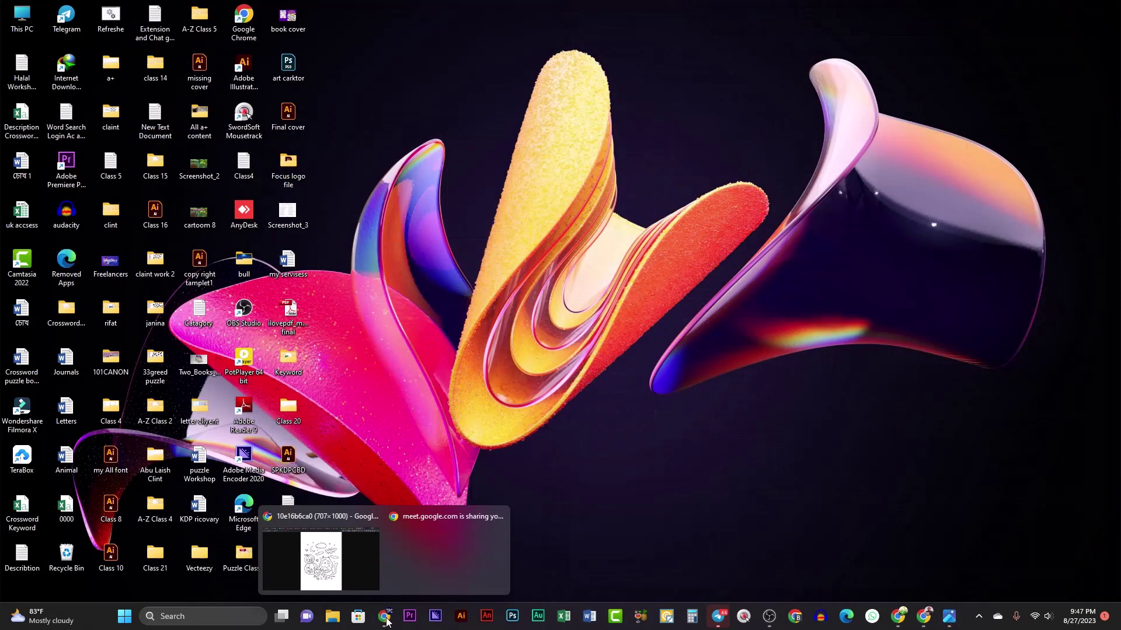
left_click(315, 551)
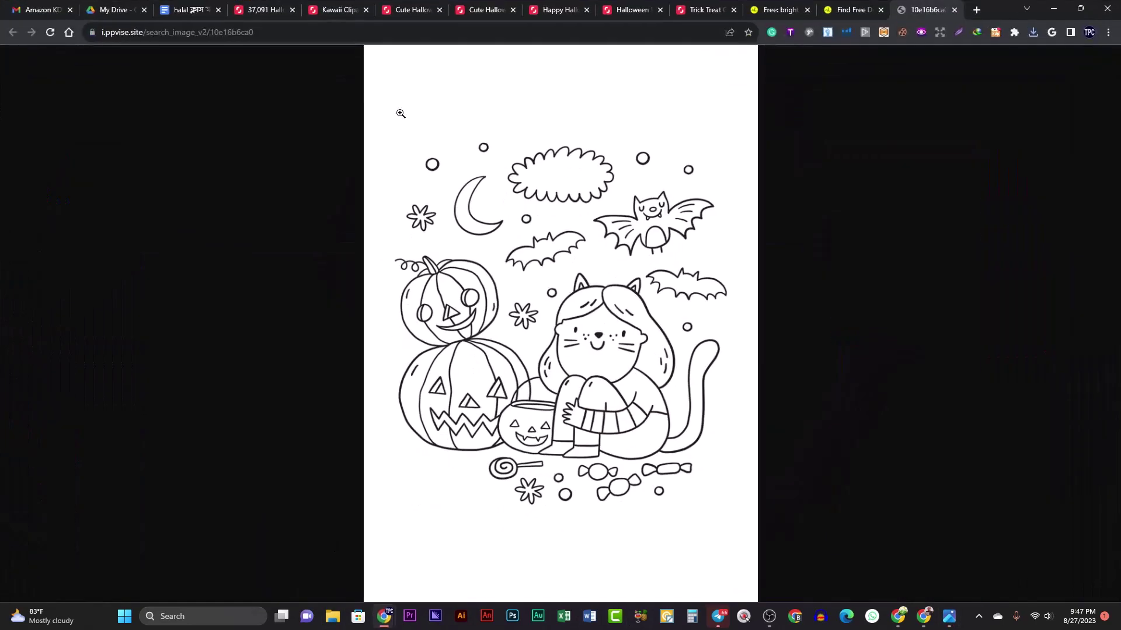
left_click(955, 10)
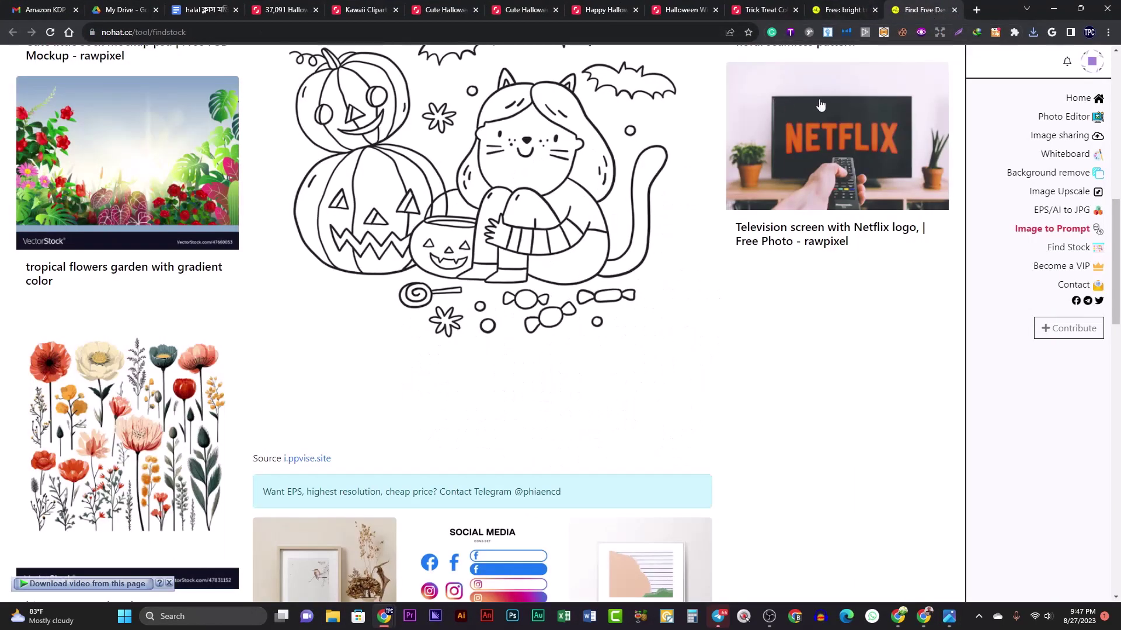
- Close the finished search result tab and reopen nohat.cc's Find Stock page, dismissing the ad in between
left_click(954, 10)
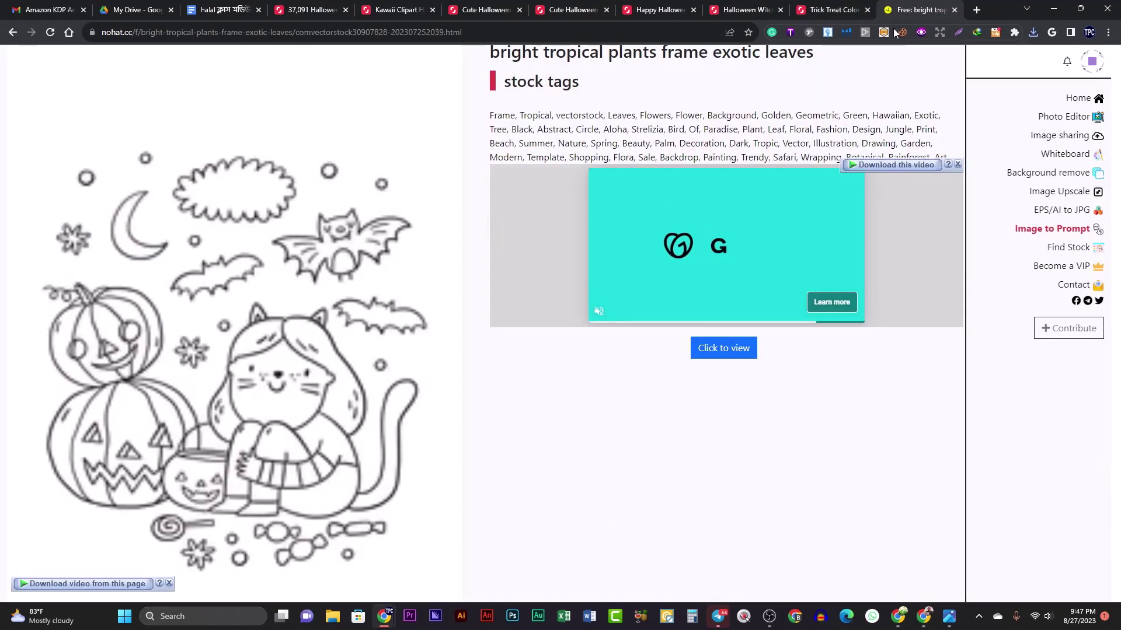
scroll(808, 314, "up", 2)
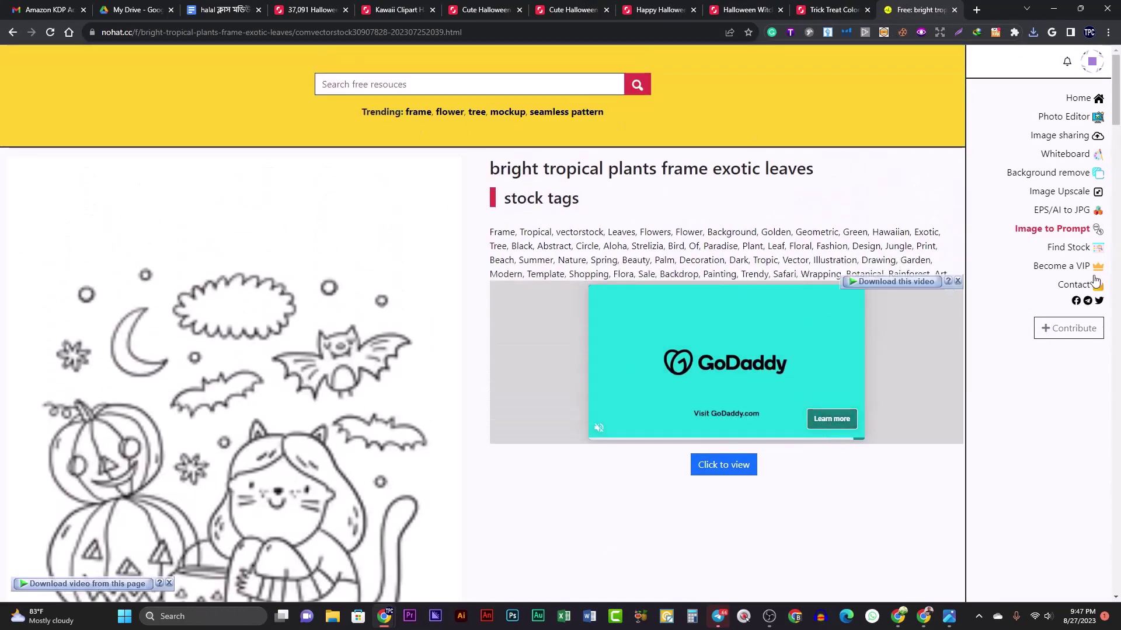
left_click(1068, 248)
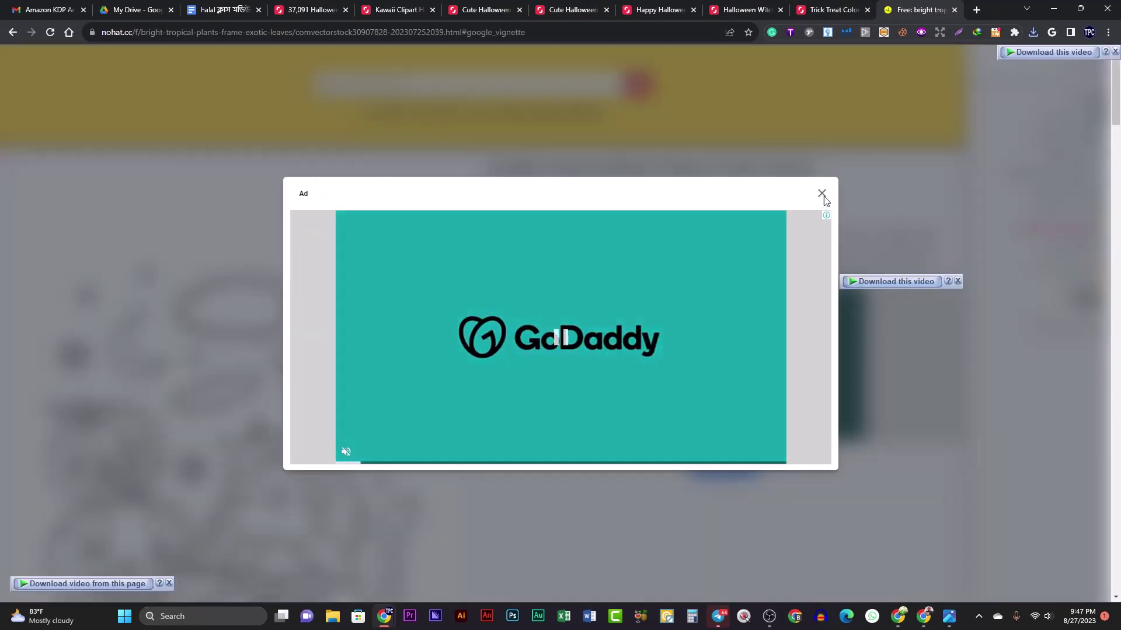
left_click(822, 194)
left_click(374, 470)
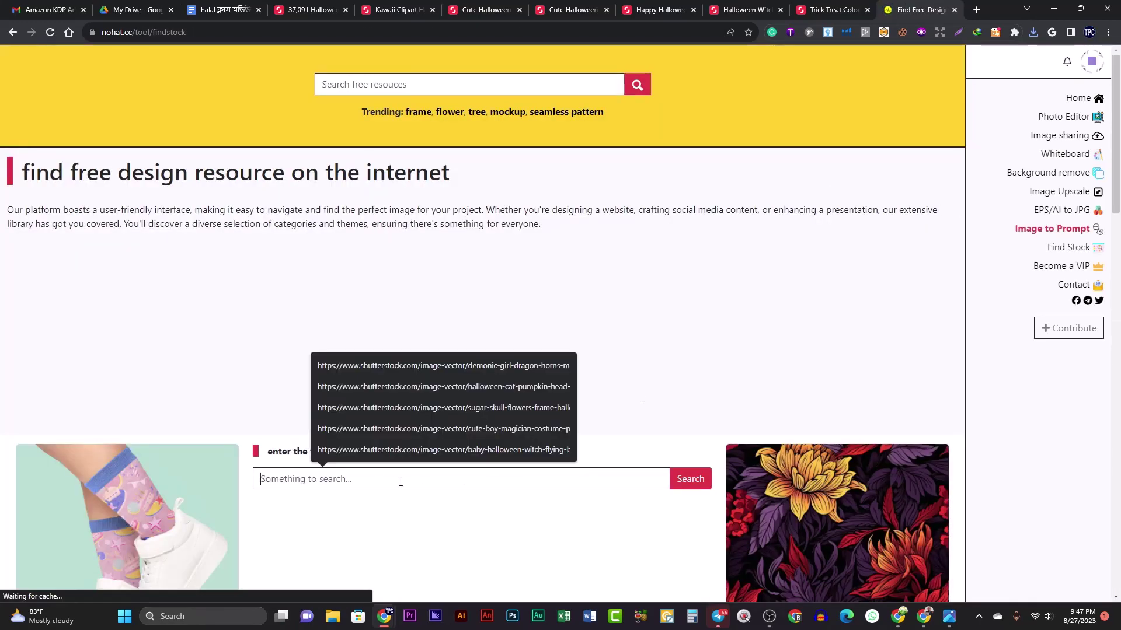
- Close the Shutterstock trick-or-treat image tab and copy the page address of the Halloween witch flying on a broom image
left_click(835, 9)
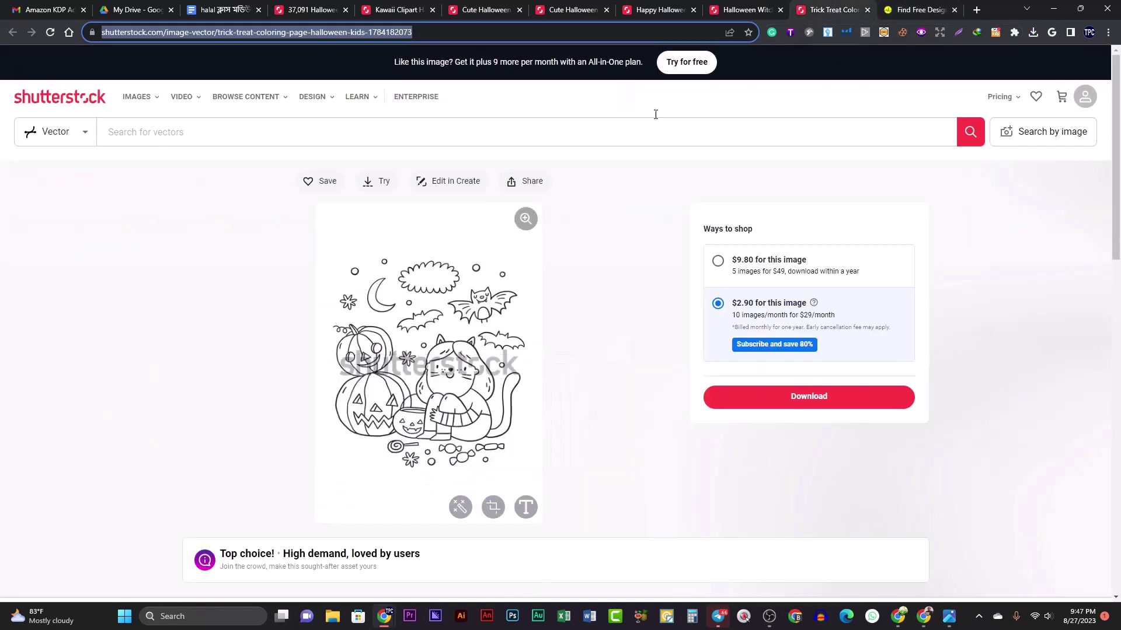
left_click(868, 10)
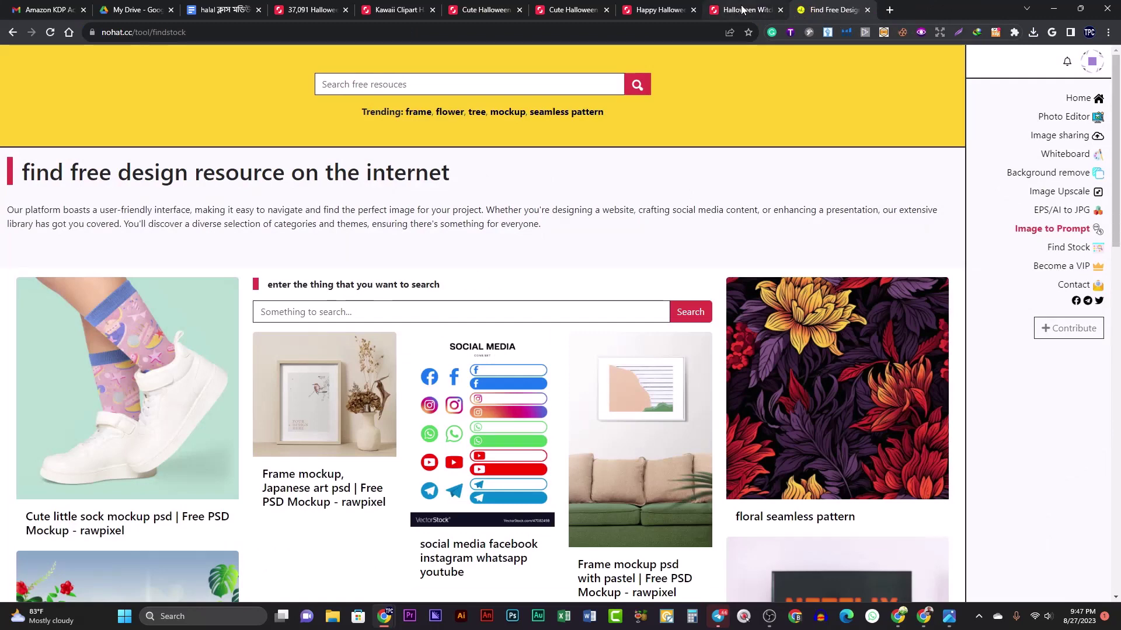
left_click(742, 9)
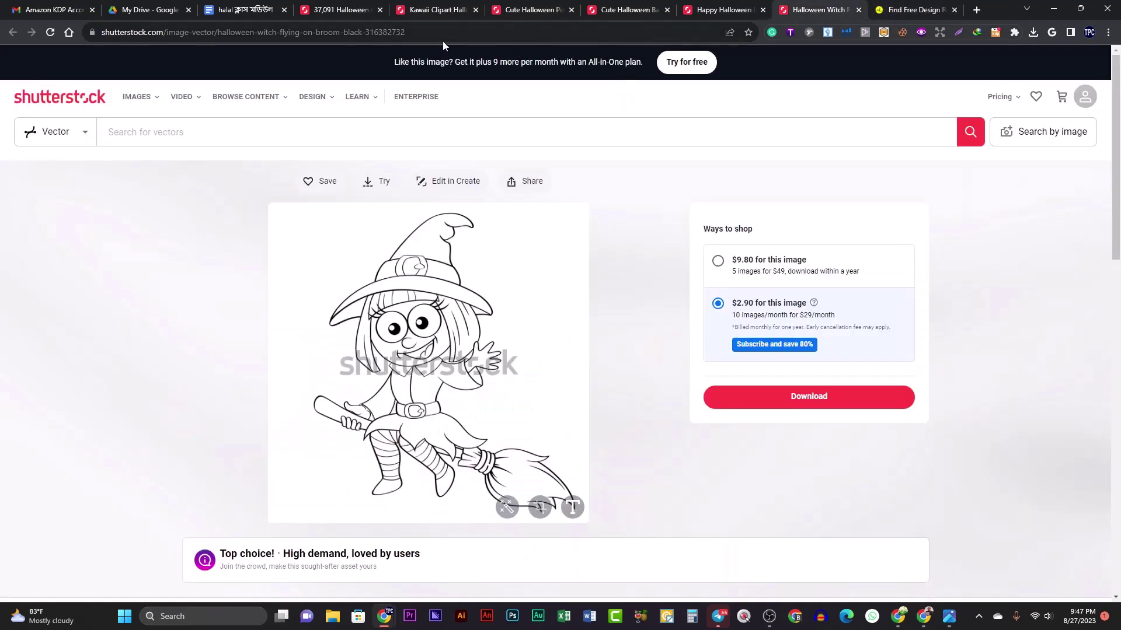
left_click(368, 32)
right_click(363, 32)
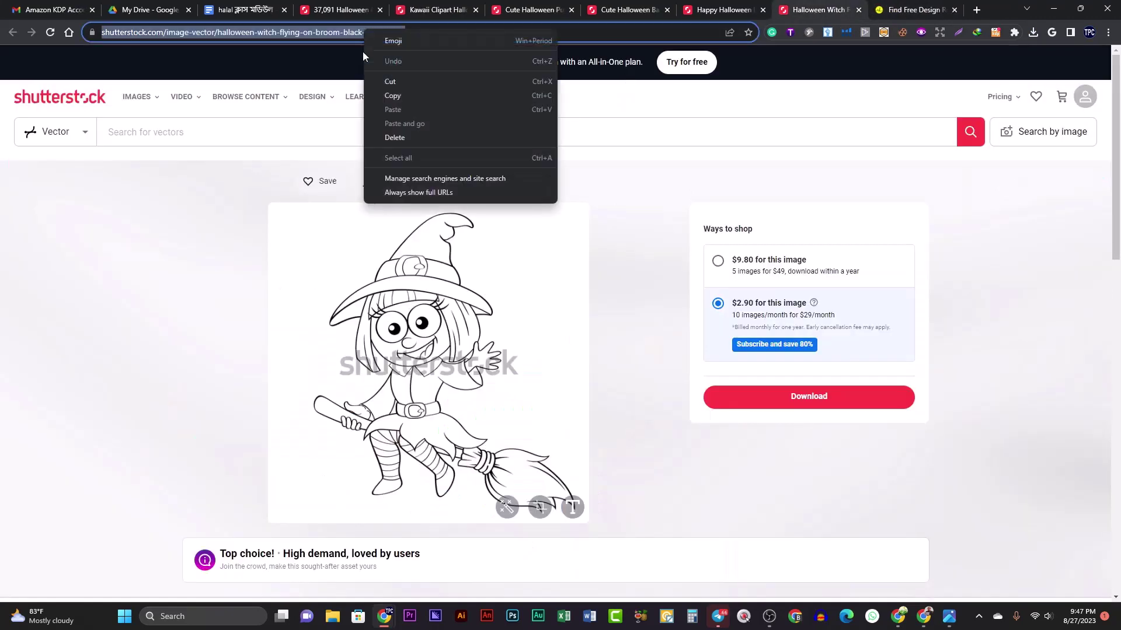
left_click(393, 95)
- Paste the copied witch image address into the Find Stock search and run the search
left_click(911, 9)
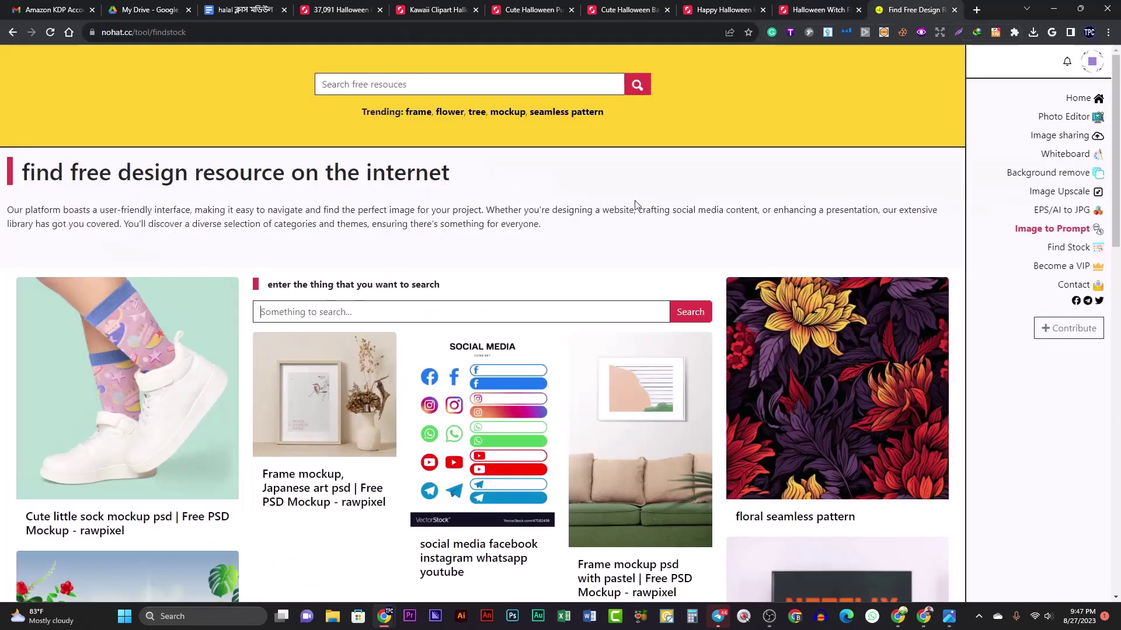
left_click(406, 315)
right_click(402, 312)
left_click(433, 401)
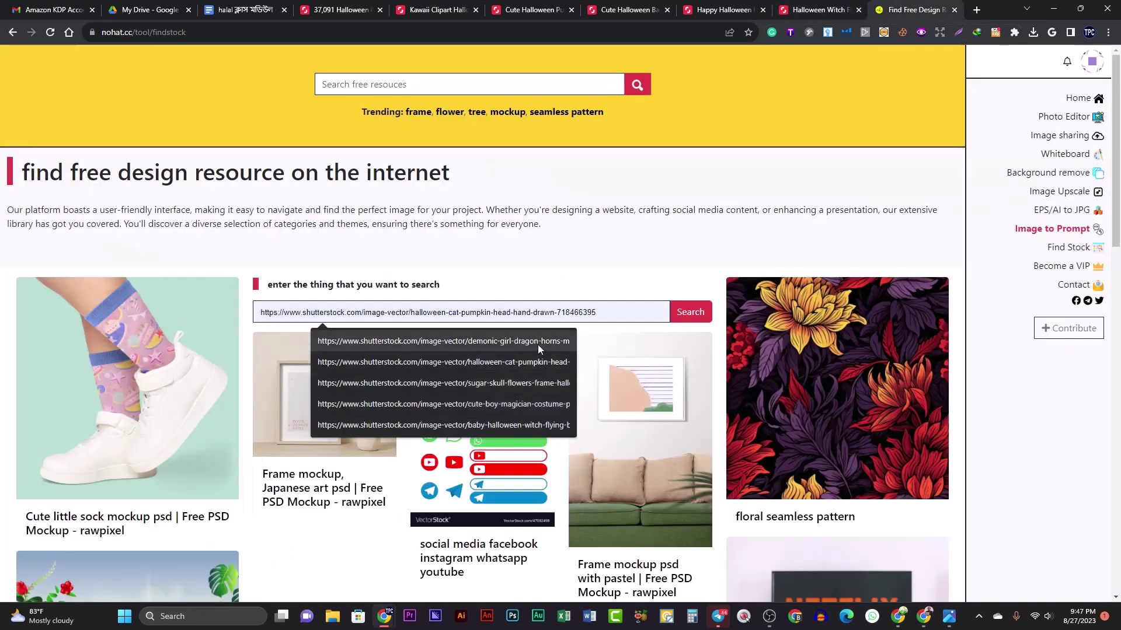
left_click(691, 312)
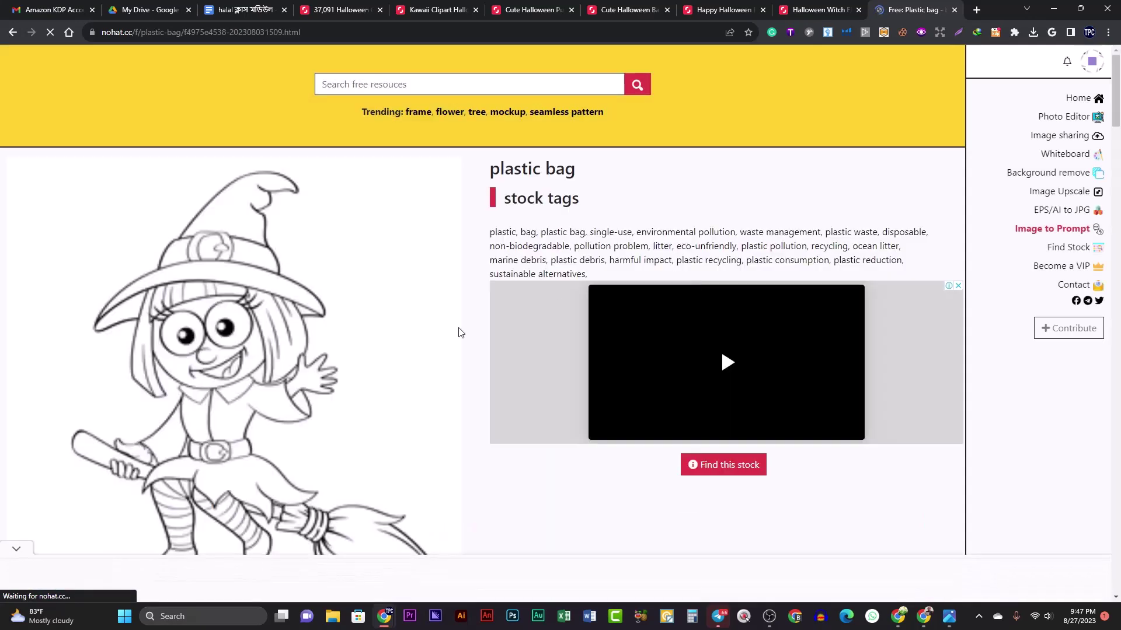
- Request the stock match for the witch on a broom and view the found image
scroll(461, 333, "down", 5)
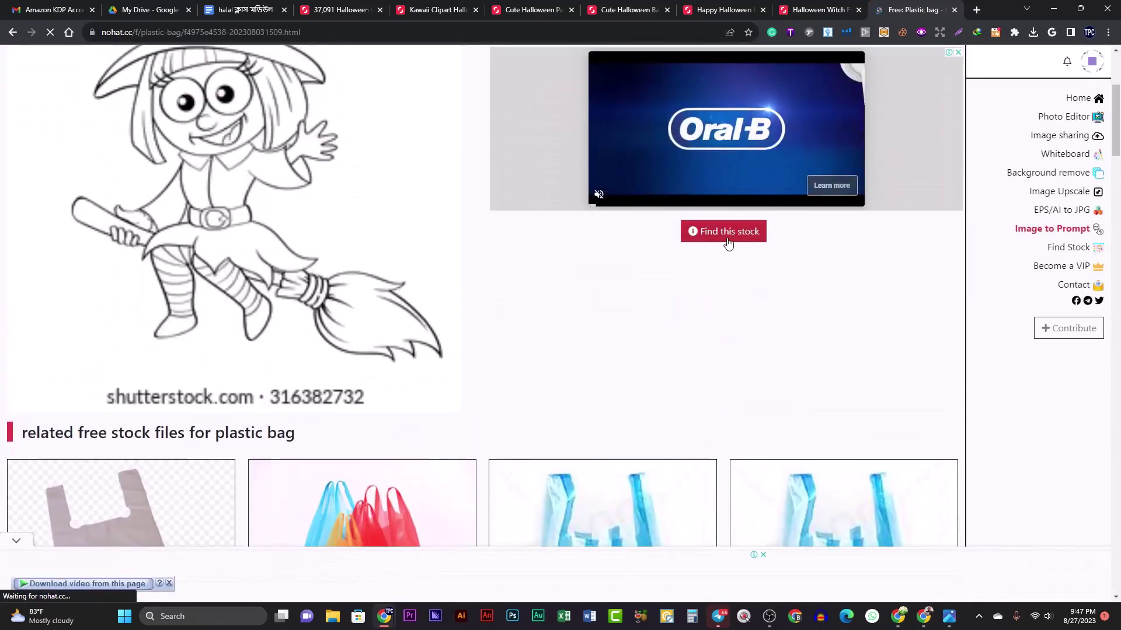
left_click(727, 239)
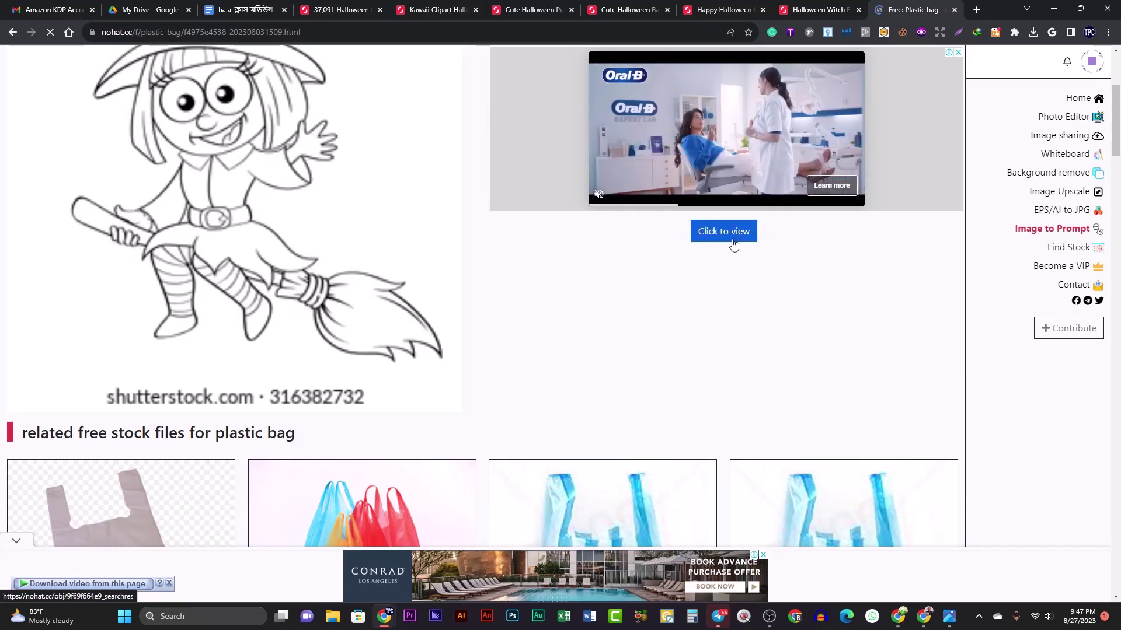
left_click(734, 244)
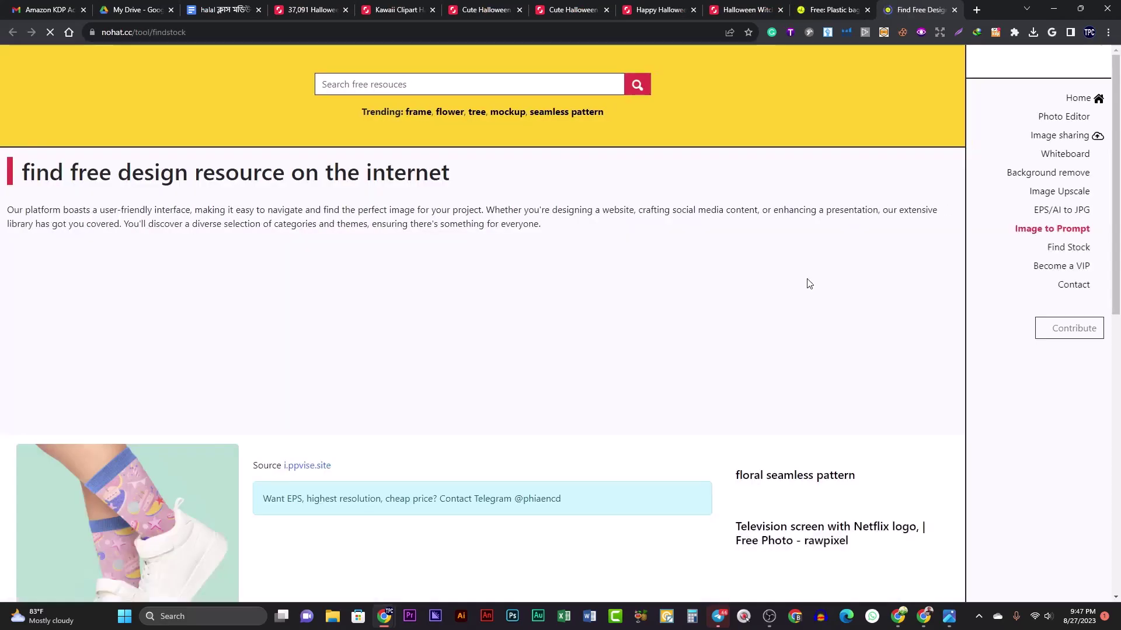
scroll(433, 358, "down", 6)
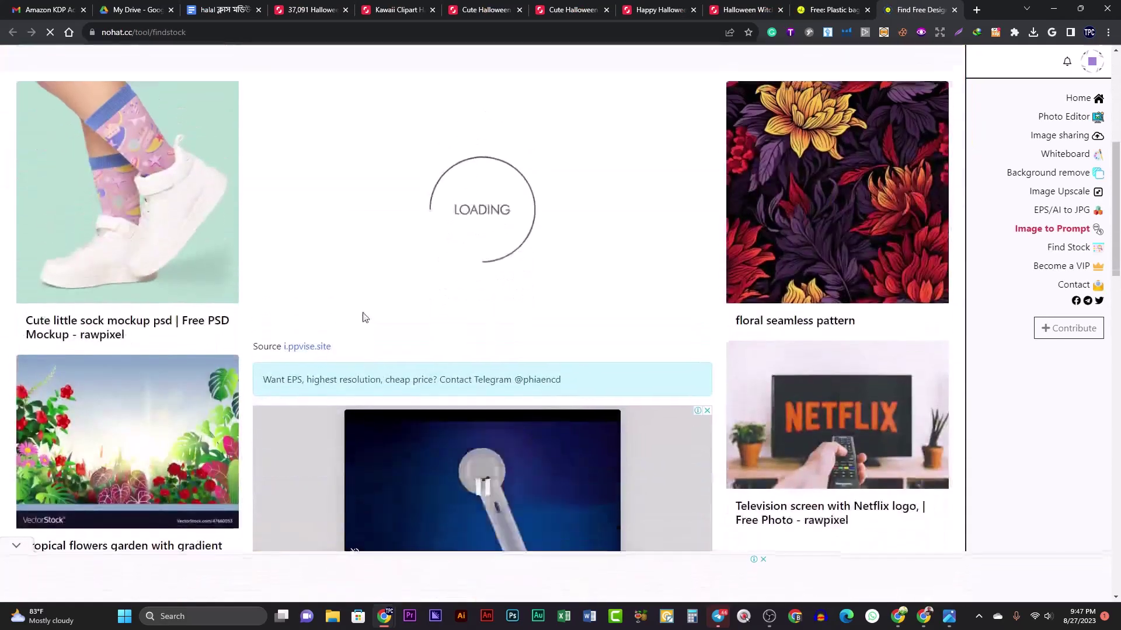
scroll(362, 317, "up", 1)
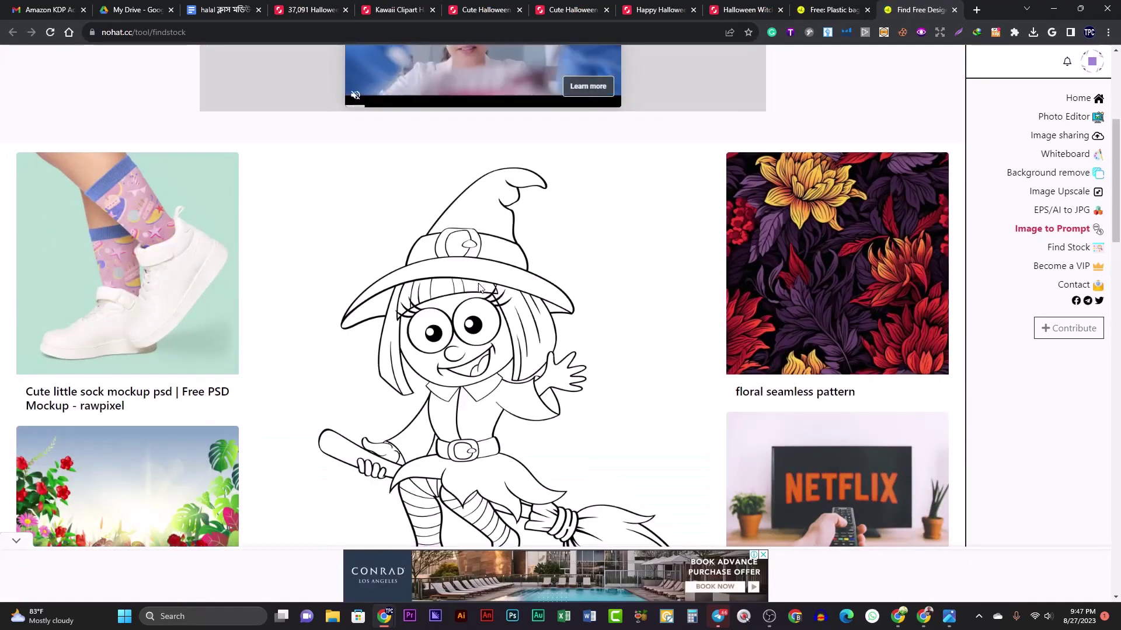
scroll(479, 287, "down", 4)
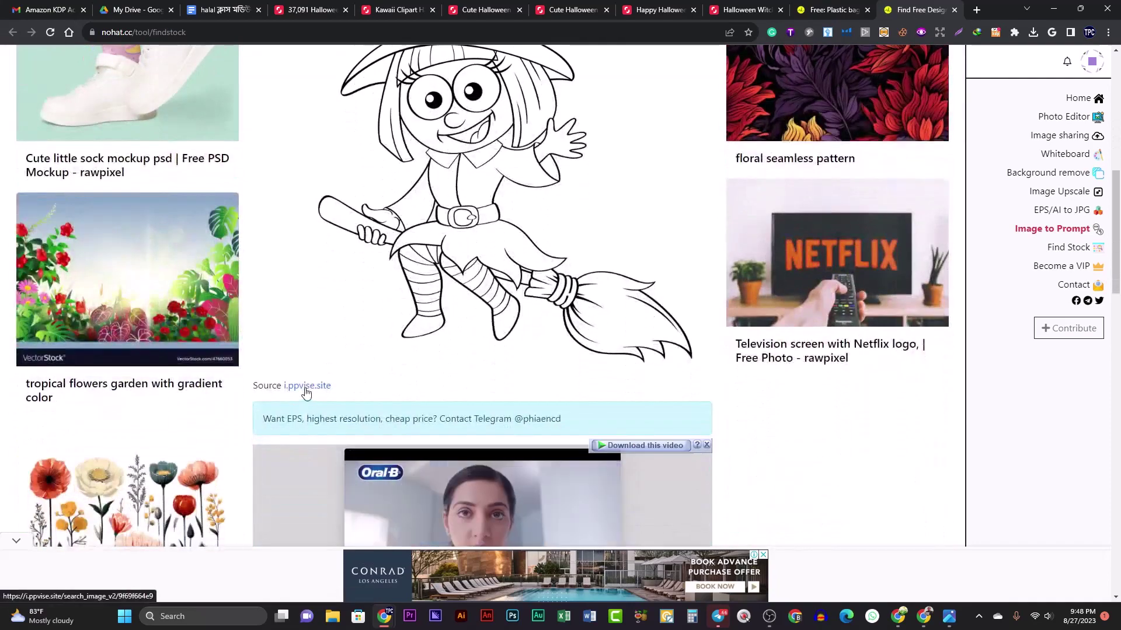
- Open the witch image full size from its i.ppvise.site source, save it to Downloads as JPEG 9f69f664e9, and close its tab
left_click(306, 386)
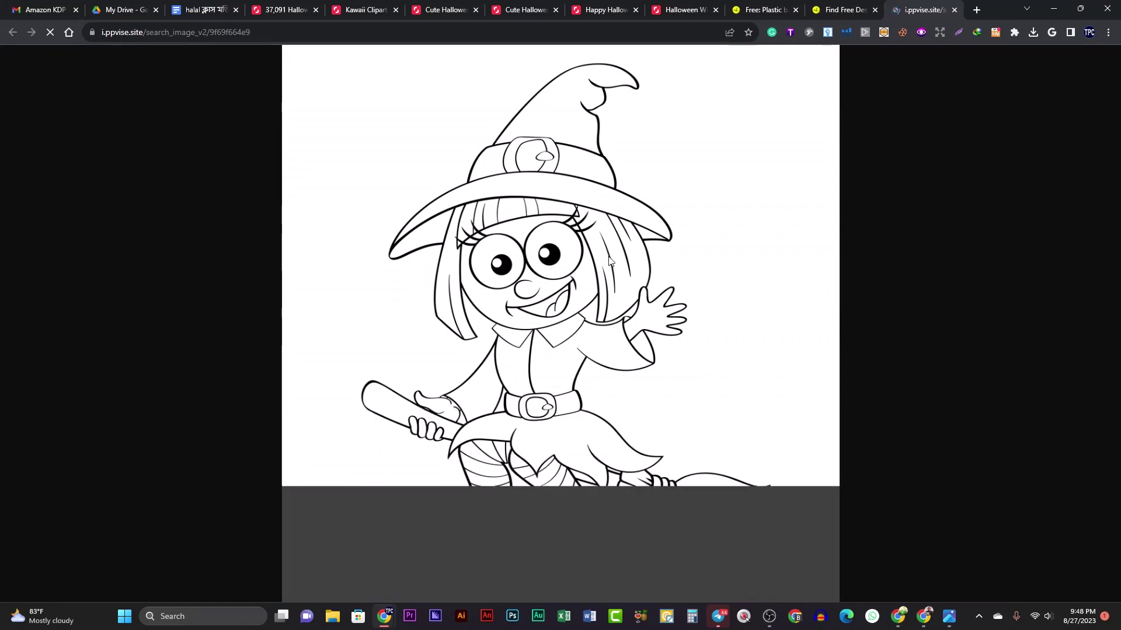
right_click(576, 319)
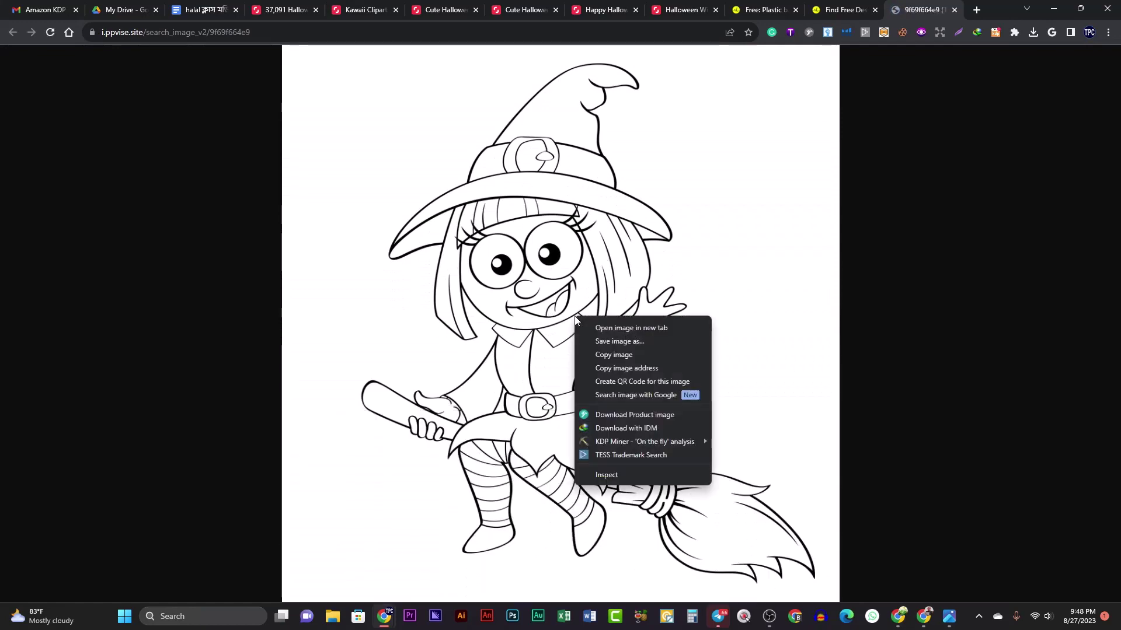
left_click(640, 342)
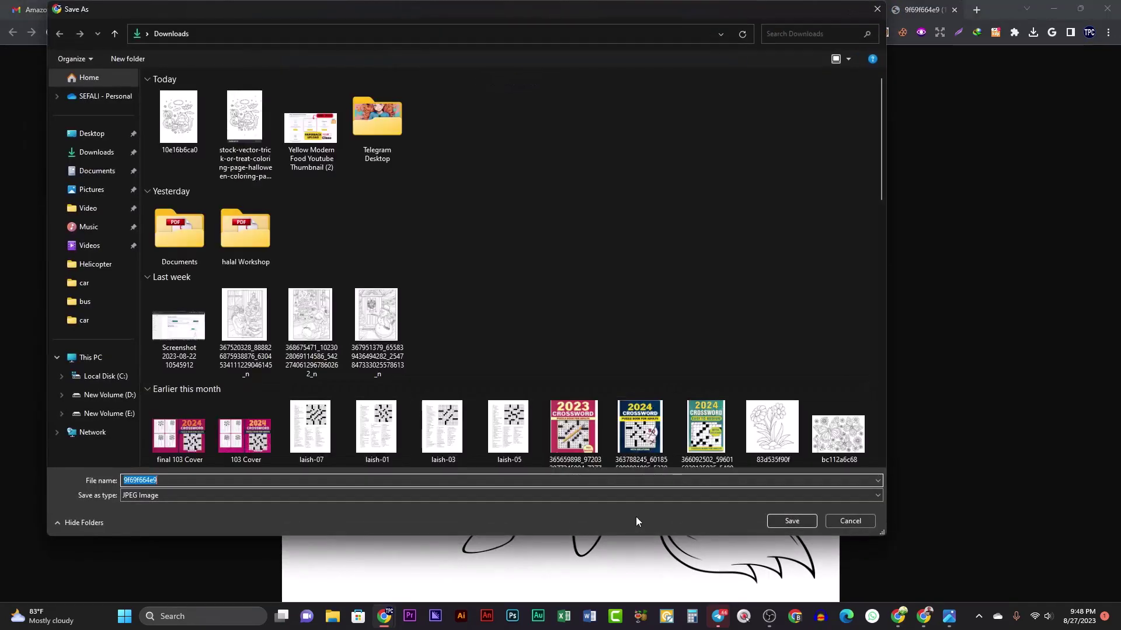
left_click(791, 520)
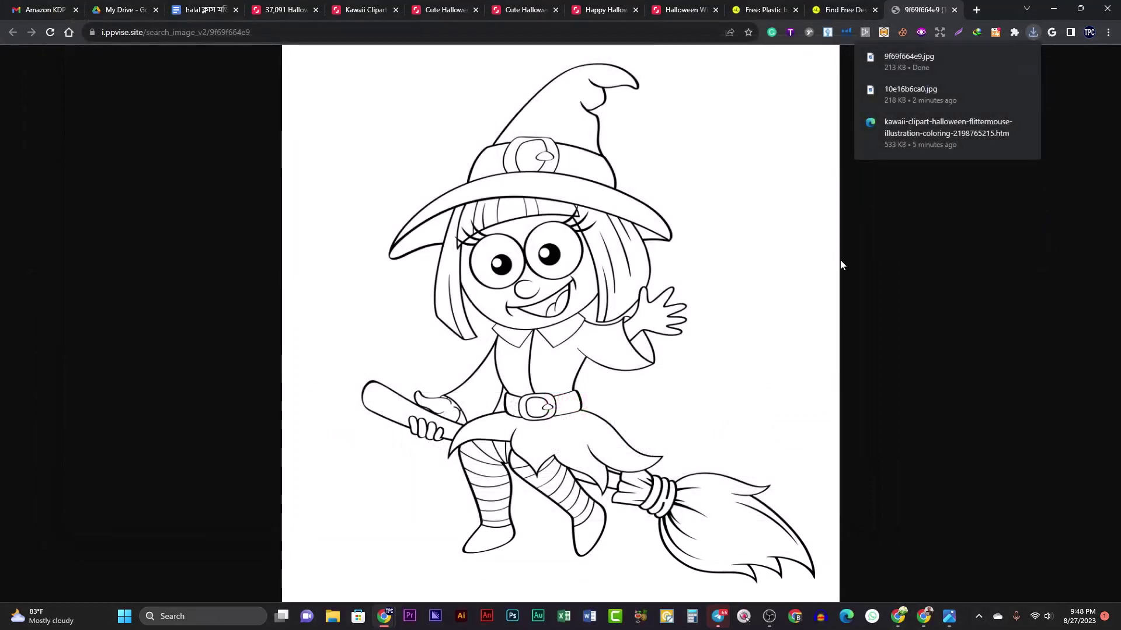
left_click(955, 10)
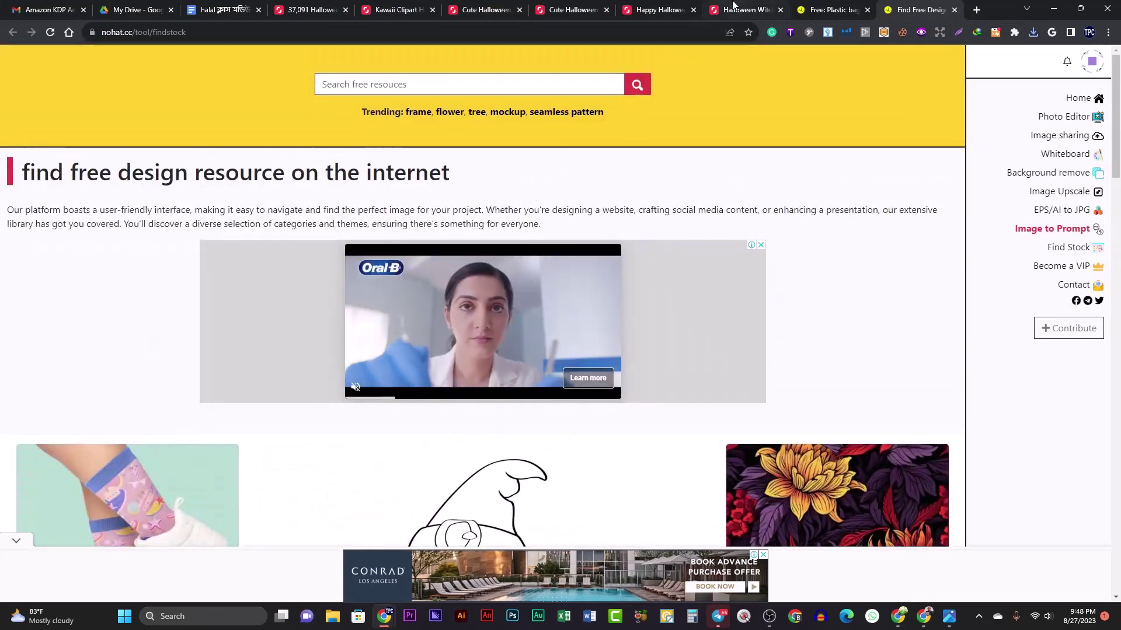
- Return to the start of Shutterstock's "halloween coloring pages" search results
left_click(640, 10)
left_click(402, 6)
left_click(307, 7)
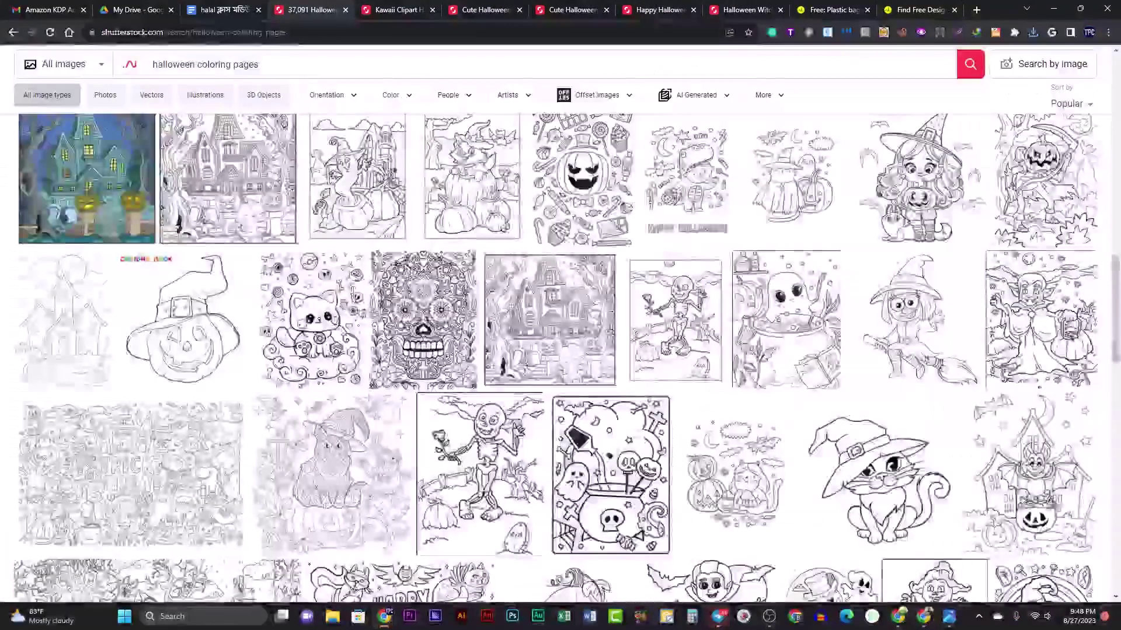
scroll(363, 255, "up", 9)
scroll(675, 330, "up", 8)
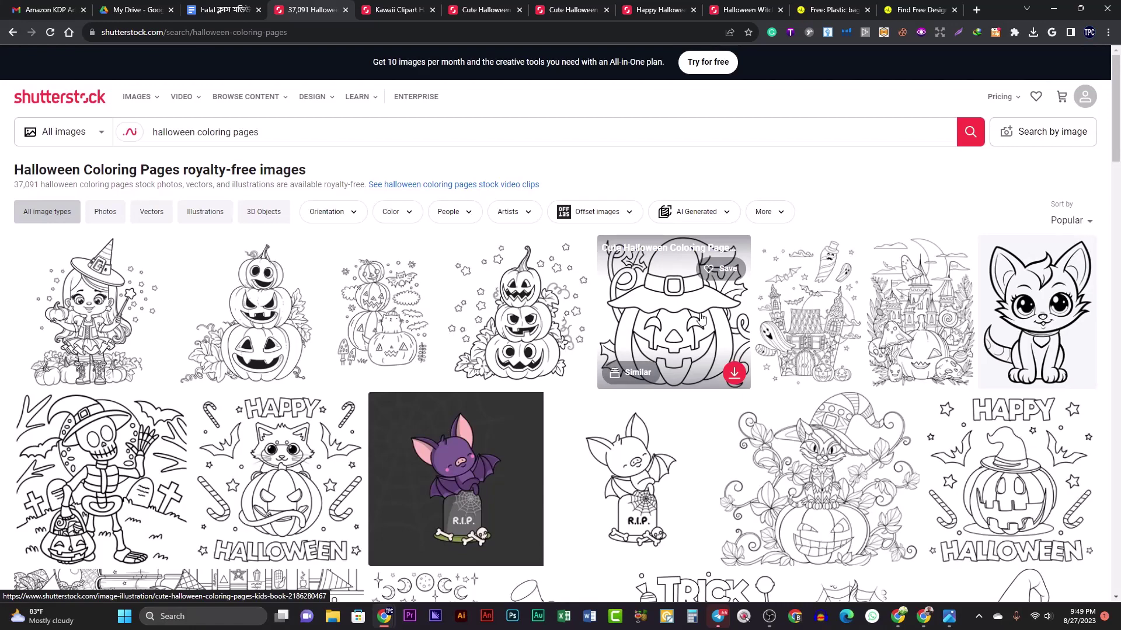
left_click(1080, 9)
left_click(1008, 47)
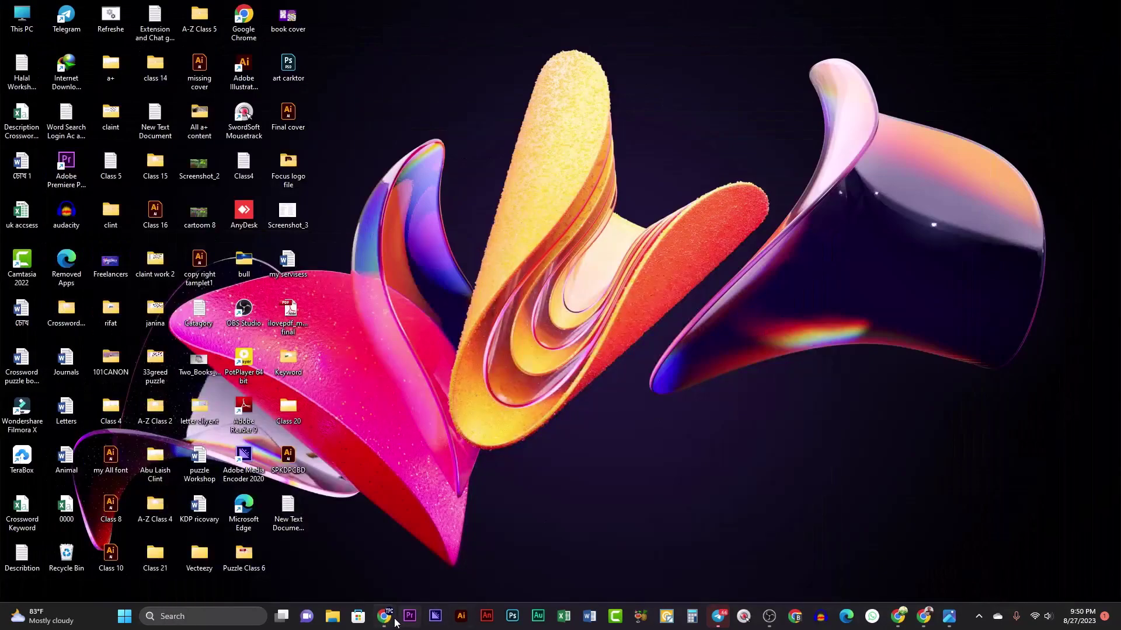
mouse_move(402, 626)
left_click(321, 552)
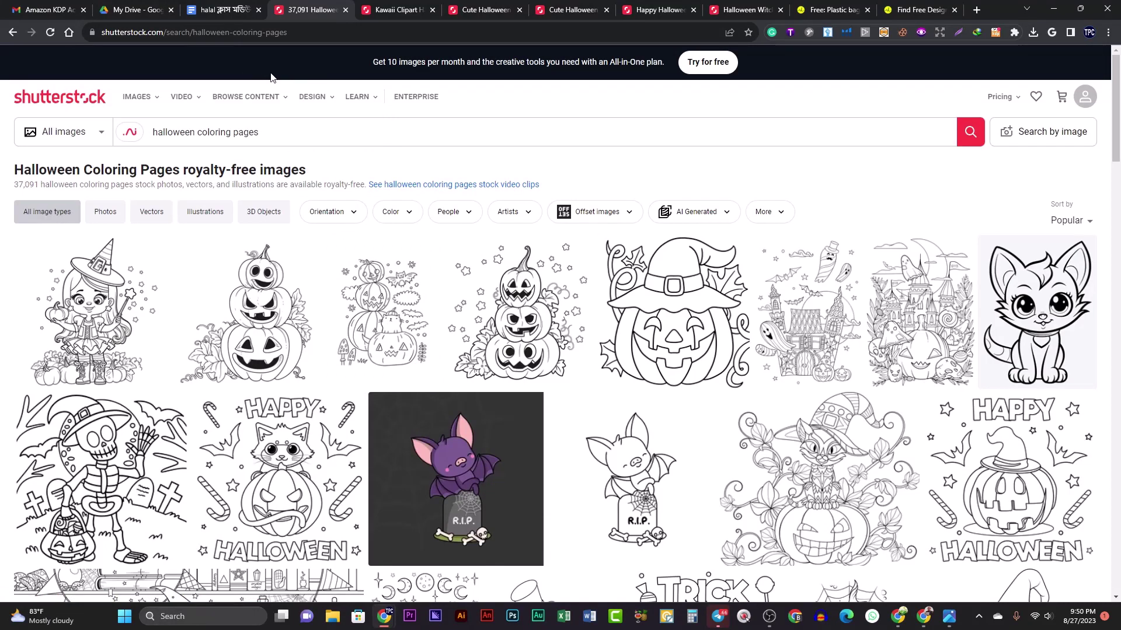
- Open Facebook in a new browser tab
mouse_move(701, 306)
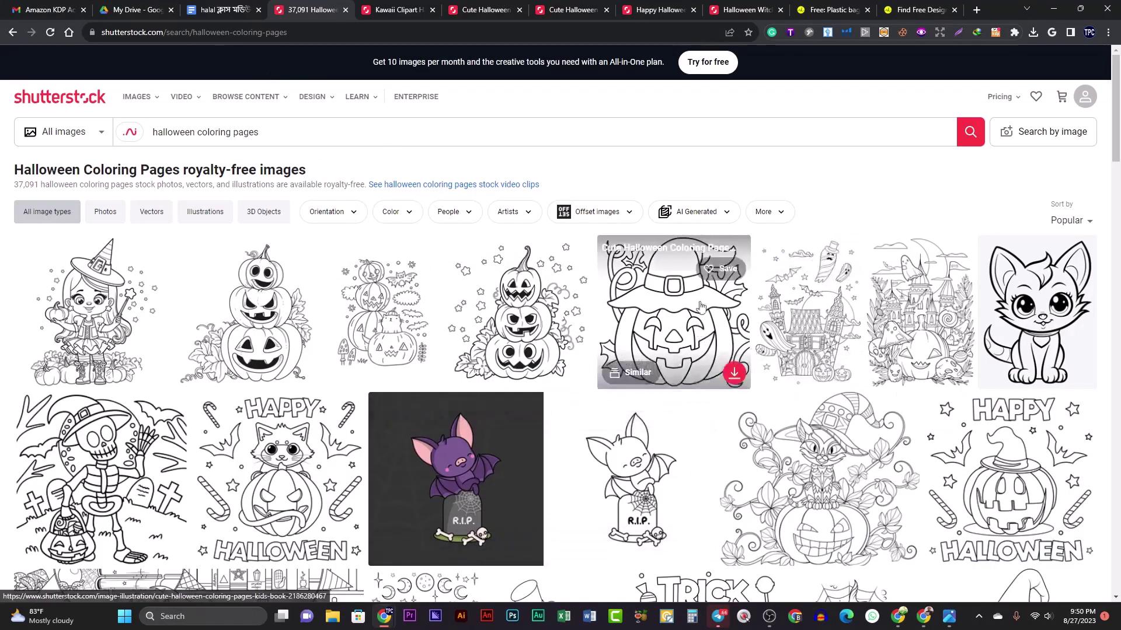
left_click(976, 10)
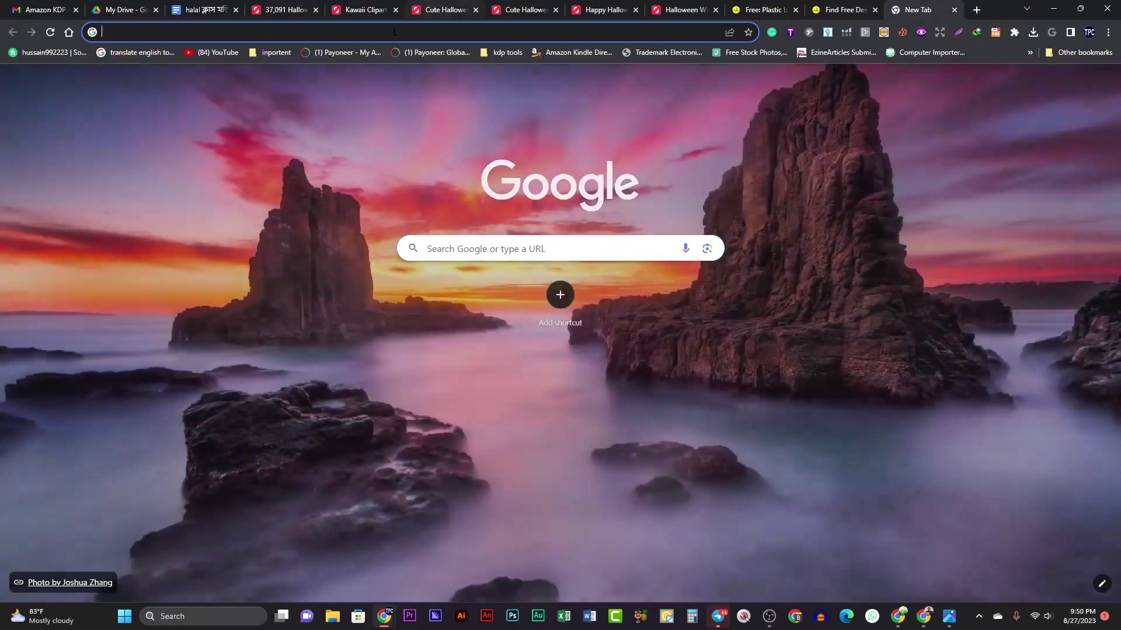
left_click(393, 33)
type("f")
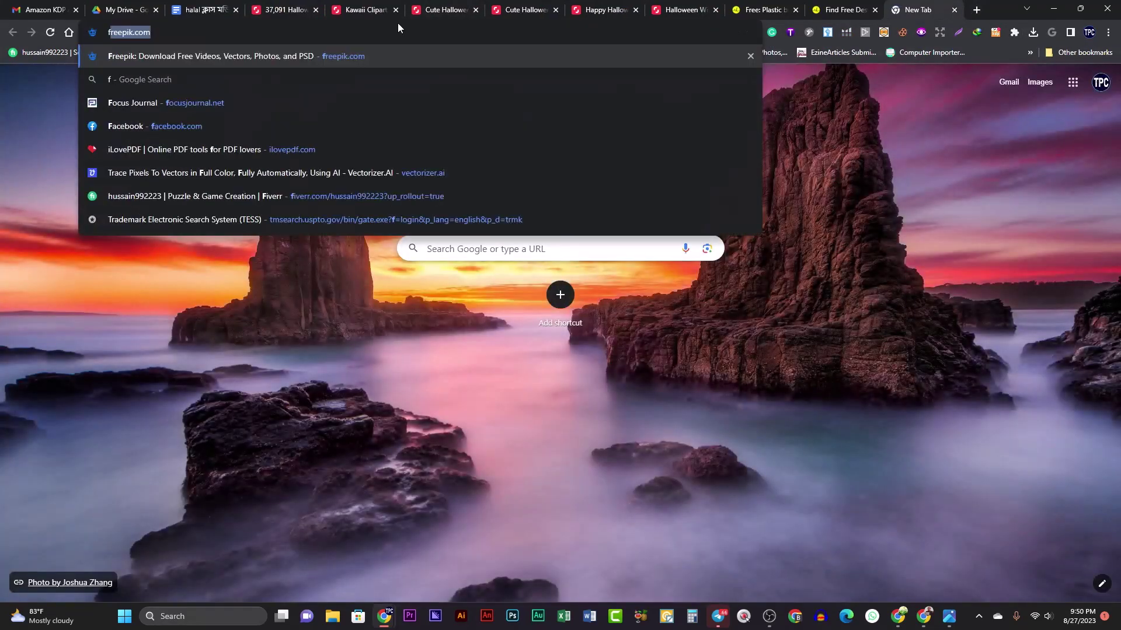
type("ac")
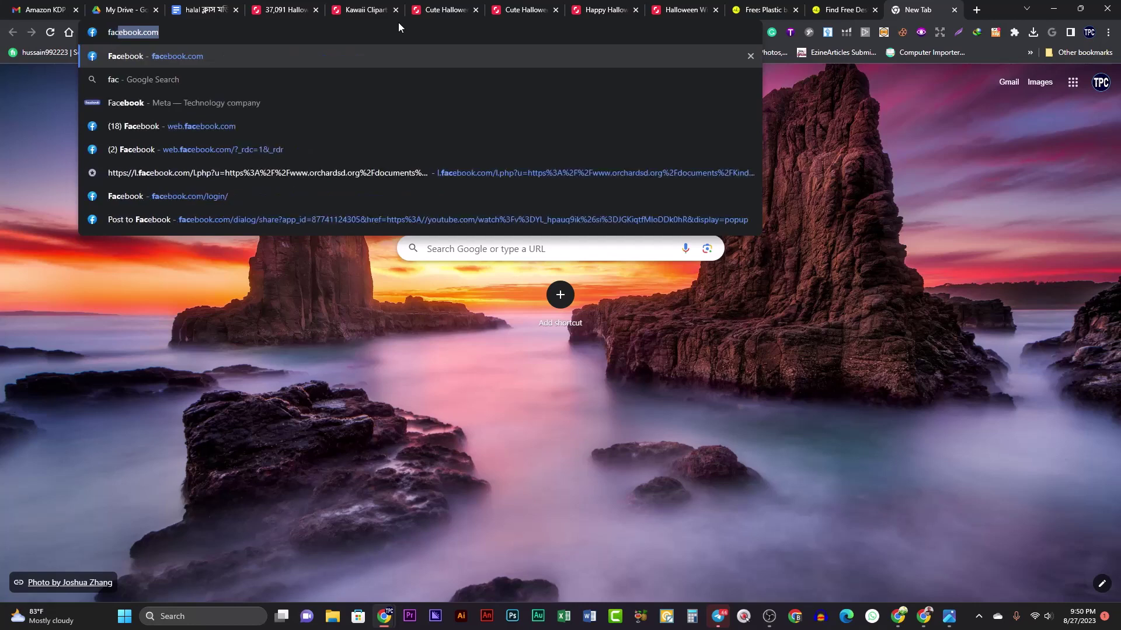
key("Return")
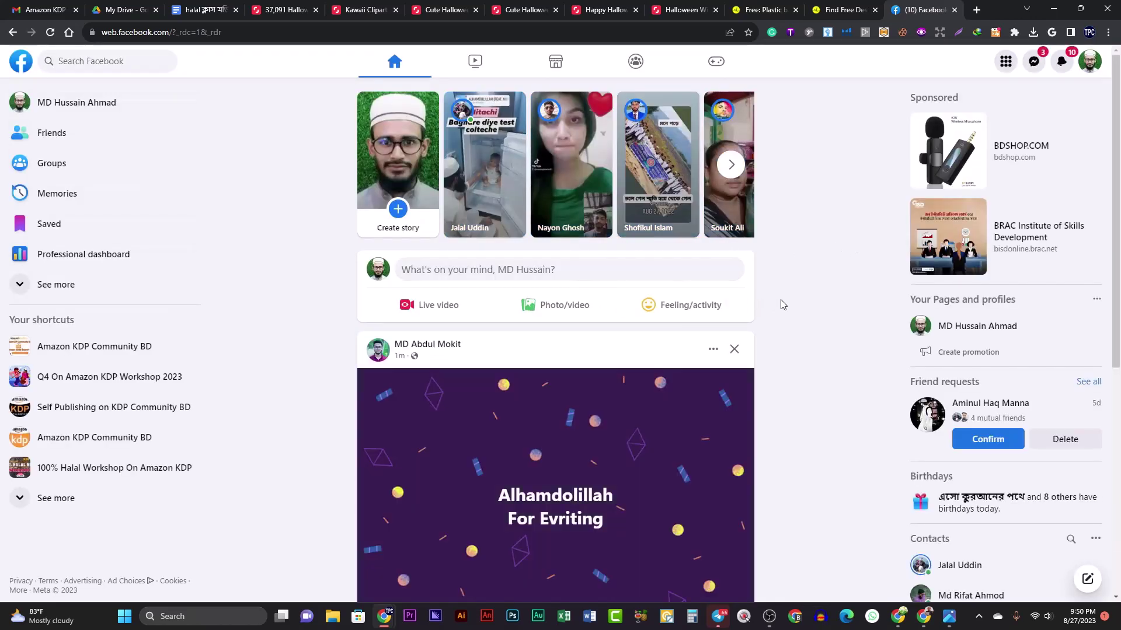
- Look over the Amazon KDP Community BD page's intro and posts, and return to the Facebook home feed
left_click(105, 432)
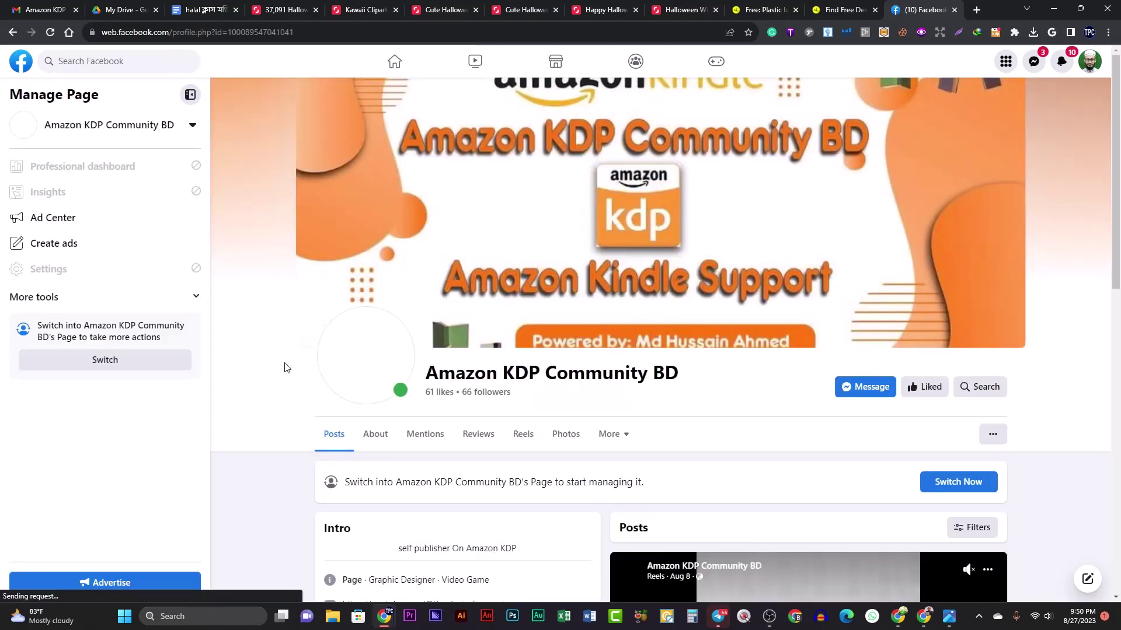
scroll(290, 350, "down", 4)
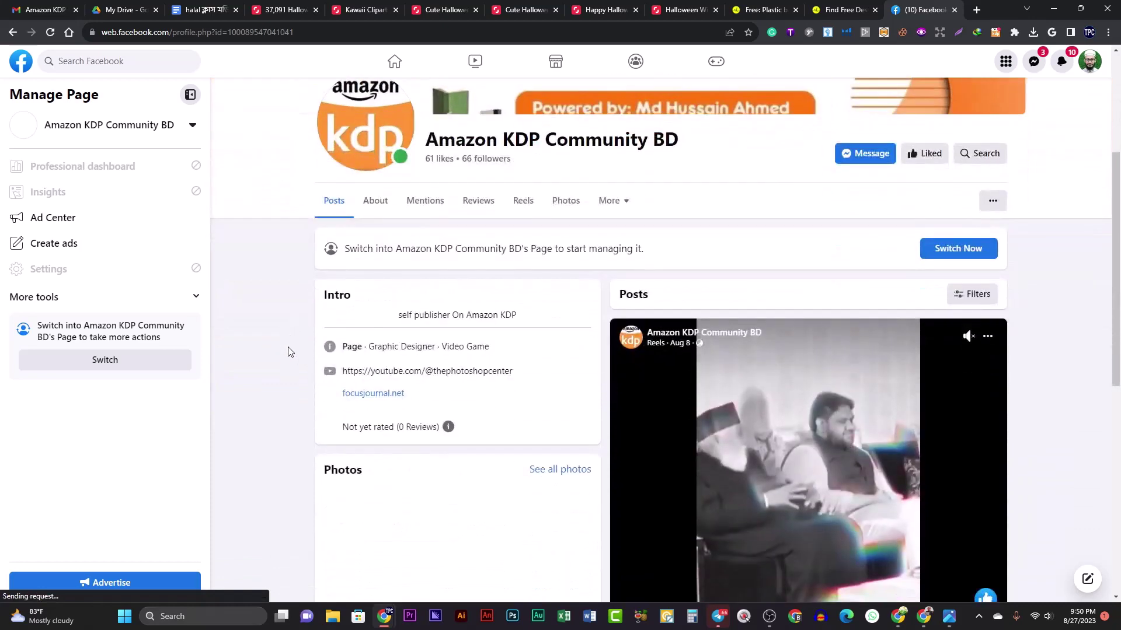
scroll(289, 348, "down", 1)
scroll(290, 348, "up", 2)
scroll(291, 348, "down", 1)
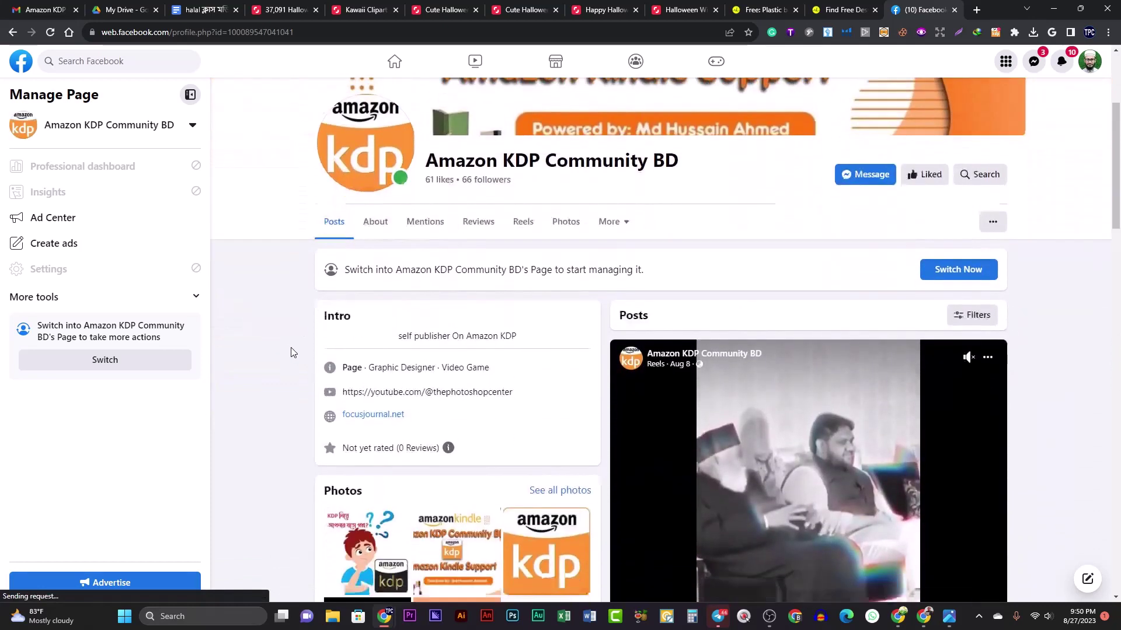
scroll(251, 338, "up", 3)
left_click(12, 32)
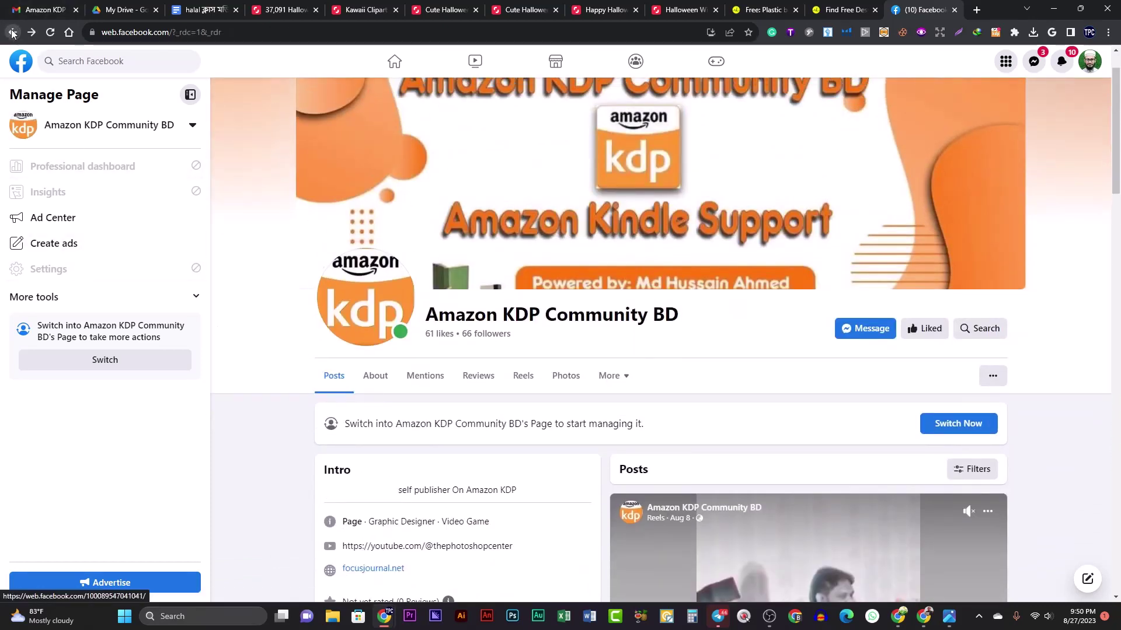
- Open the Amazon KDP Community BD group and look over its featured posts and About section
left_click(112, 354)
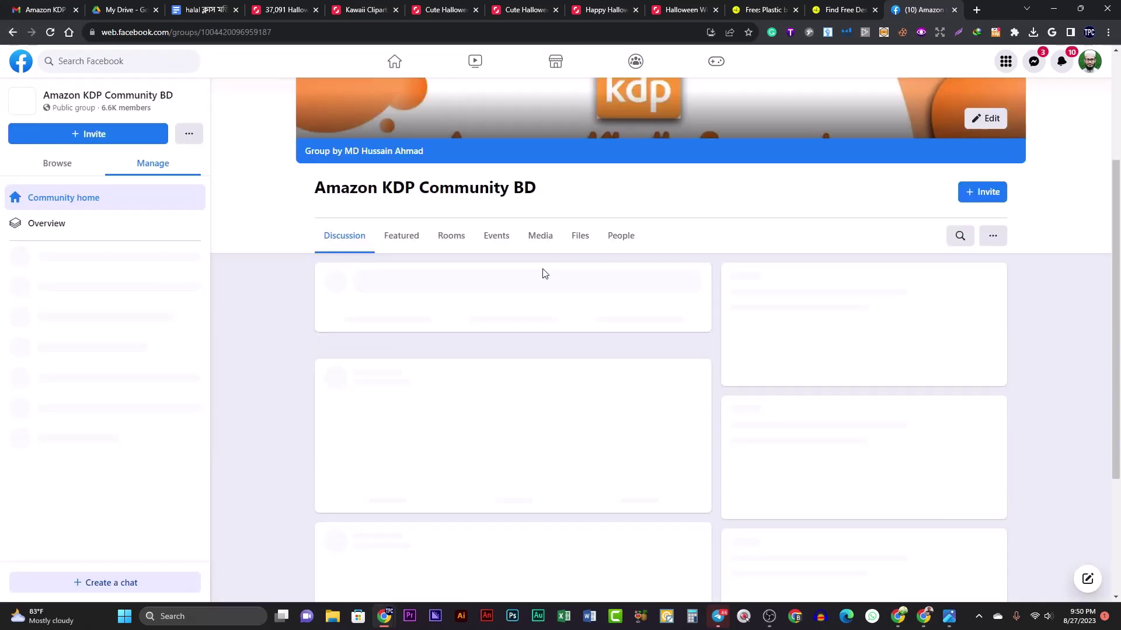
scroll(543, 275, "up", 3)
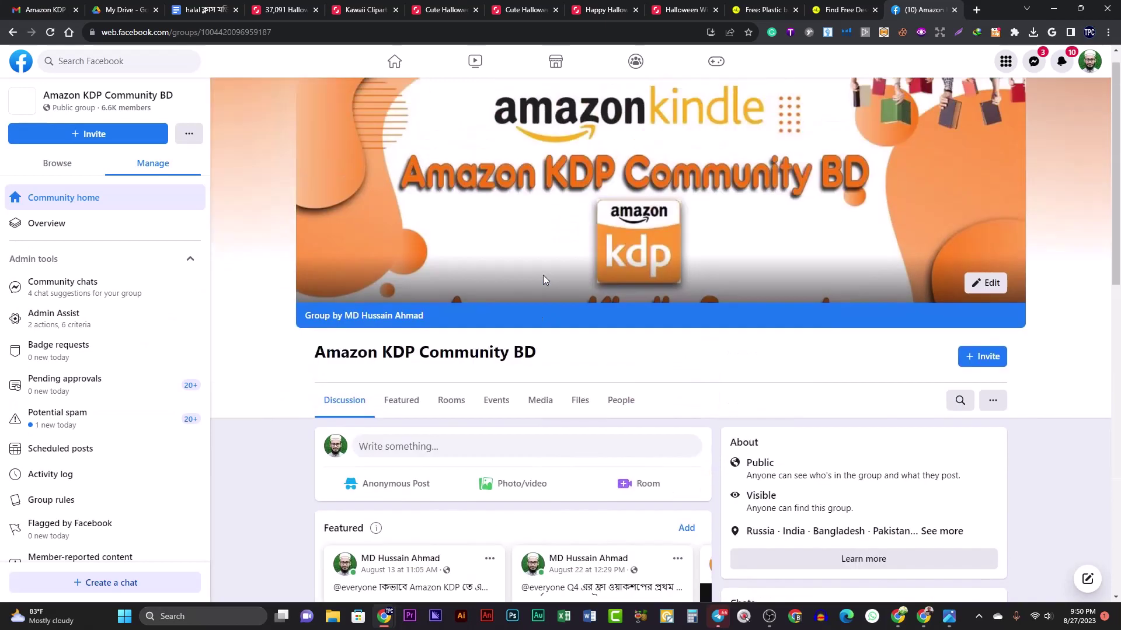
scroll(479, 362, "down", 2)
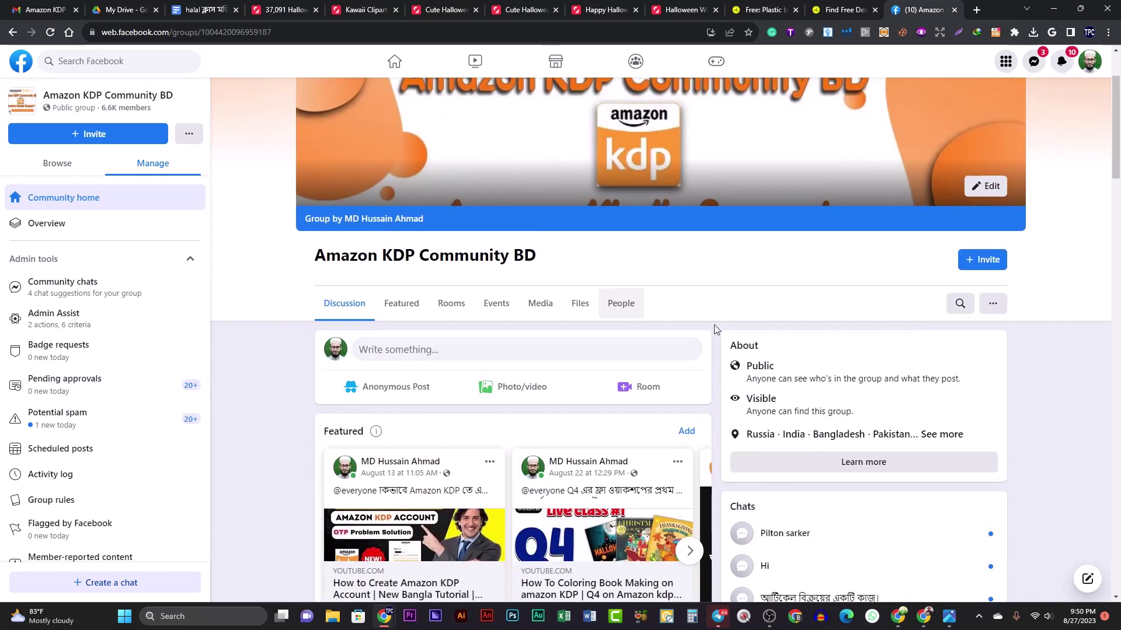
scroll(743, 330, "up", 2)
scroll(740, 338, "down", 3)
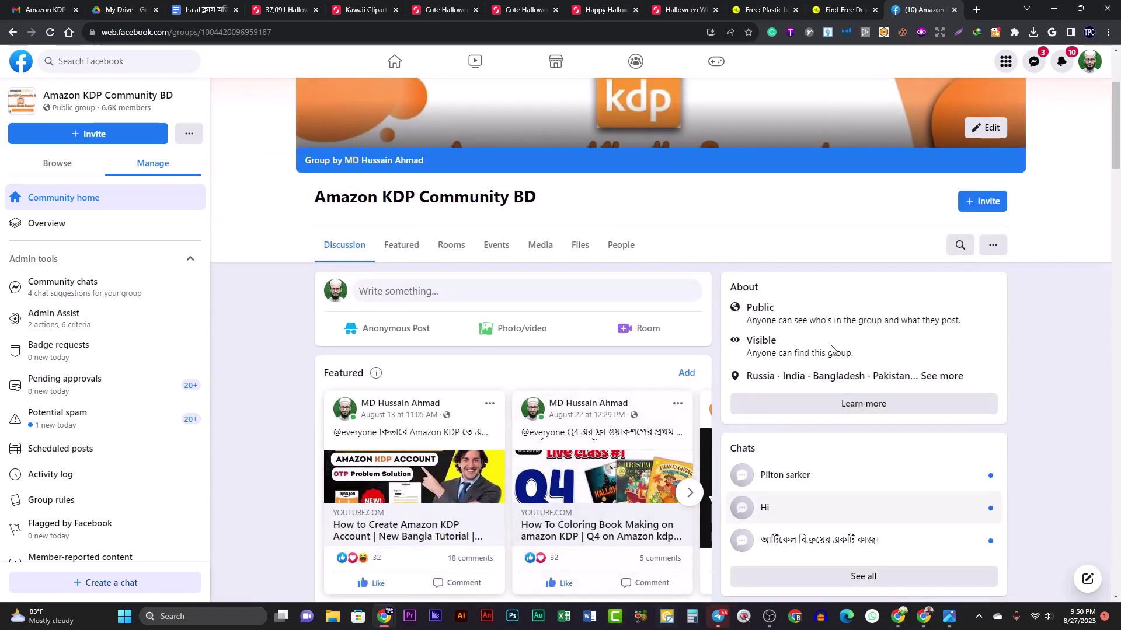
scroll(828, 358, "up", 3)
- Search within the Amazon KDP Community BD group for "vector"
left_click(960, 421)
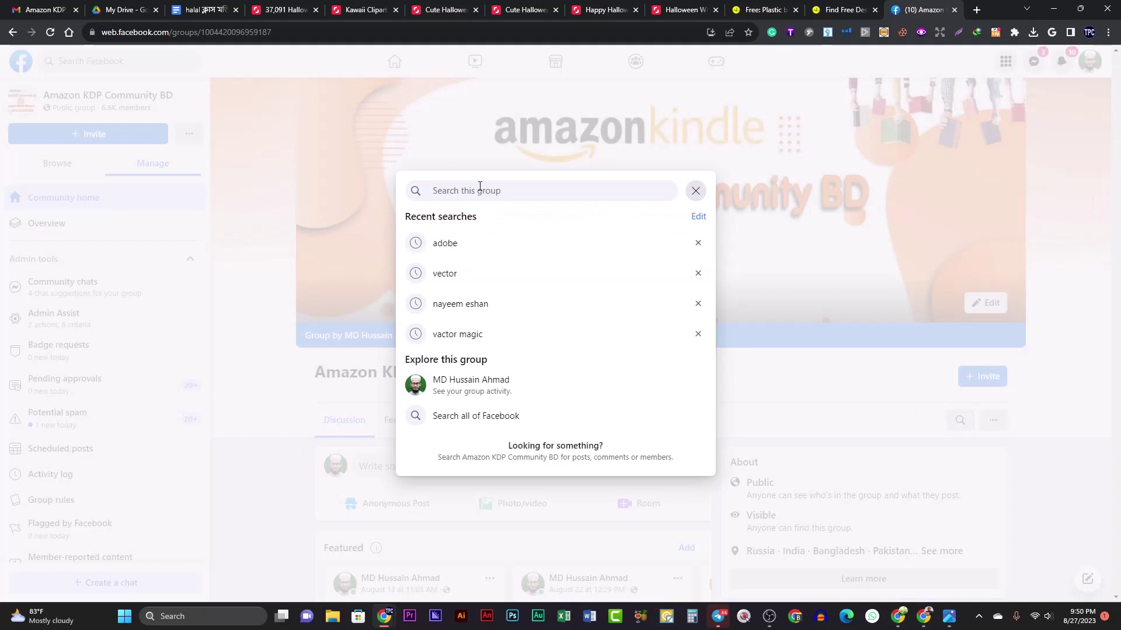
type("va")
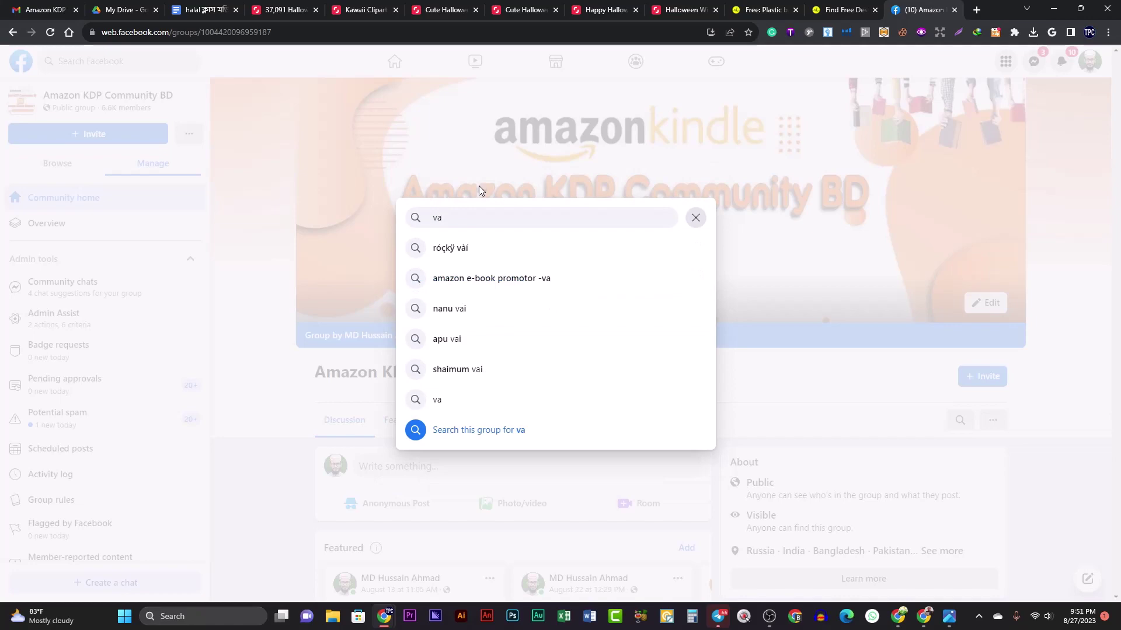
key("BackSpace")
key("BackSpace")
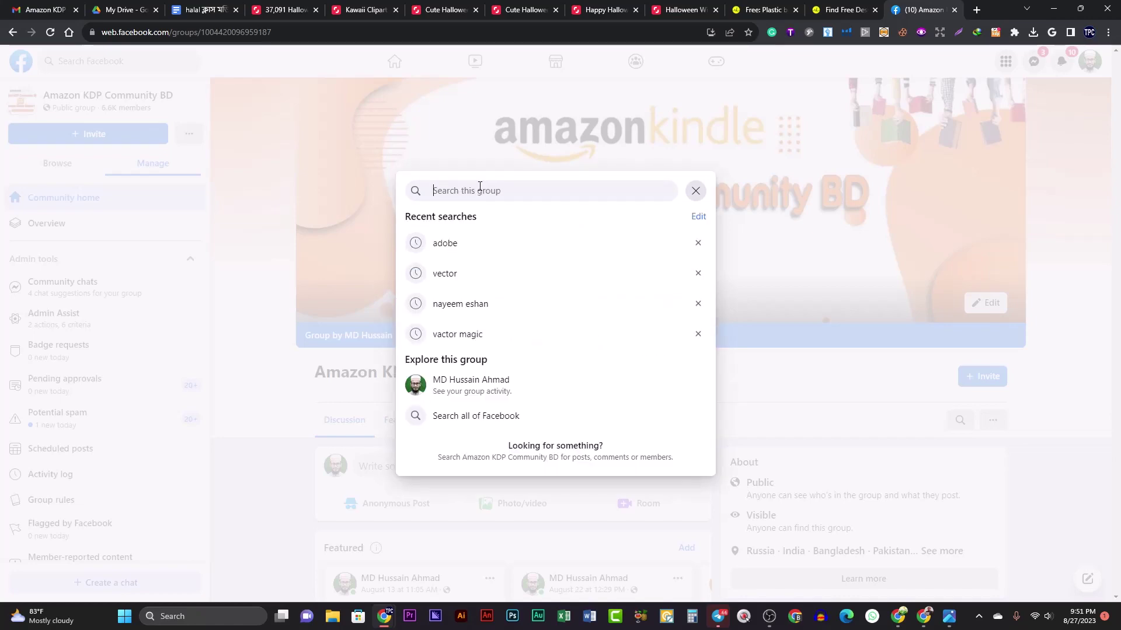
key("Escape")
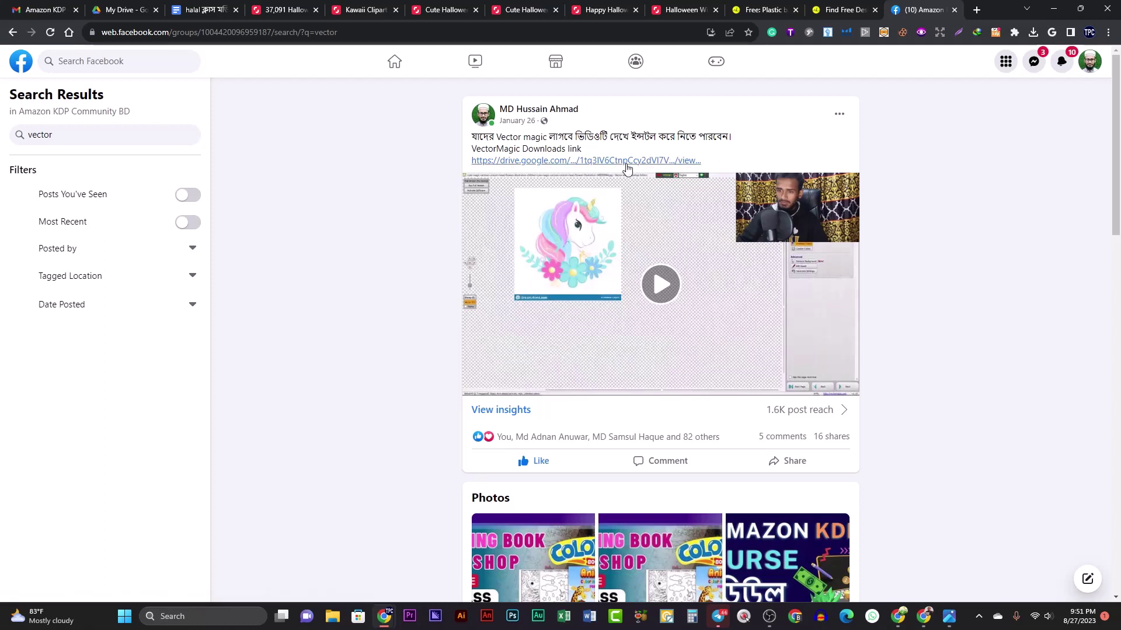
- Examine the group's Vector Magic post with its Google Drive download link, glancing briefly at the nohat.cc find-stock page
scroll(573, 291, "down", 1)
scroll(525, 263, "up", 1)
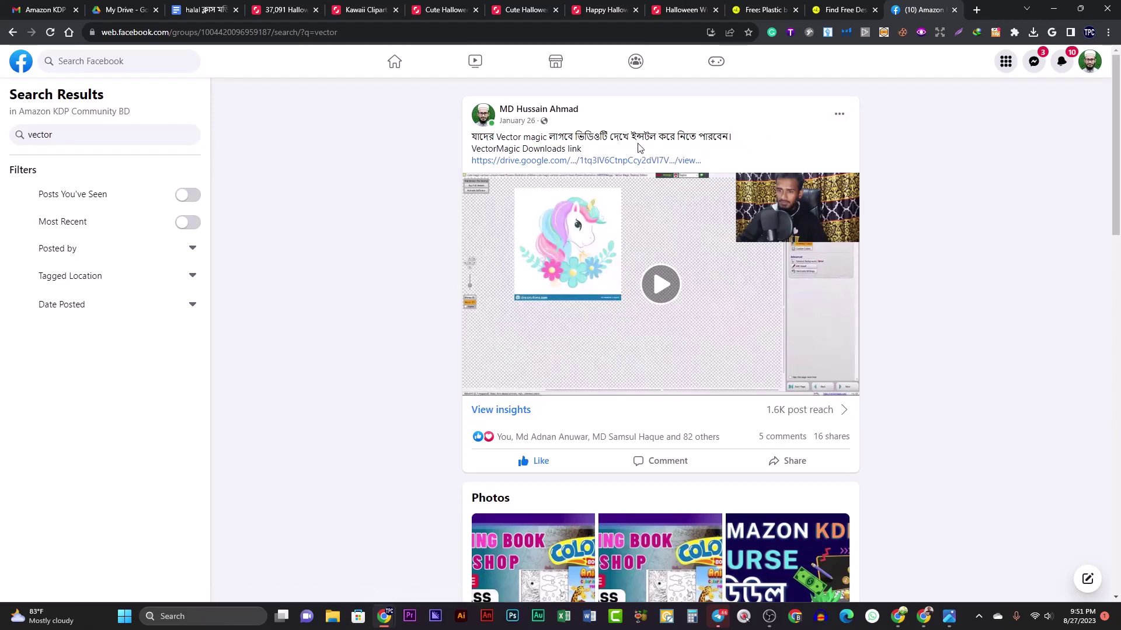
left_click_drag(472, 134, 722, 166)
left_click(761, 149)
left_click(846, 10)
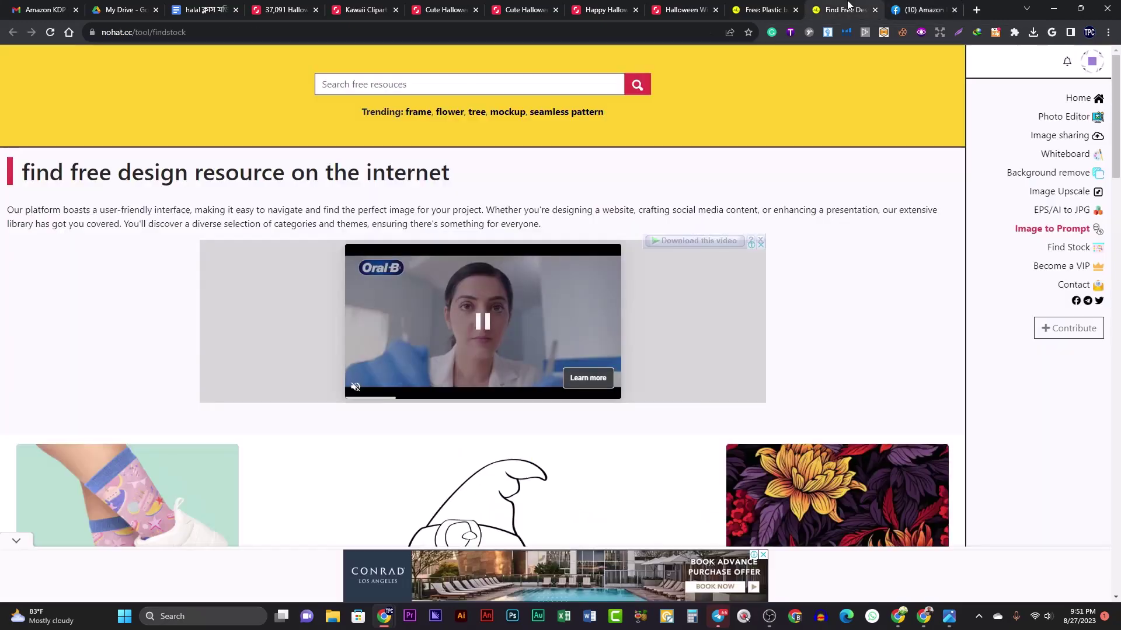
left_click(916, 9)
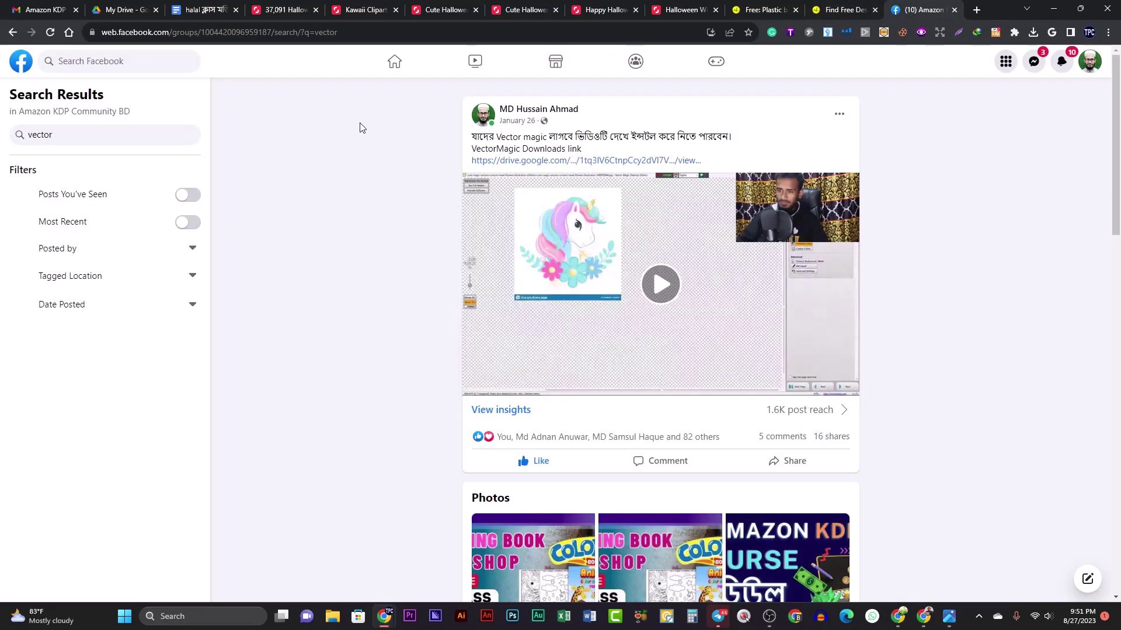
scroll(424, 137, "down", 1)
scroll(425, 138, "up", 1)
- Search Google for "vectorizer ai" in a new browser tab and open the Vectorizer.AI website
left_click(976, 10)
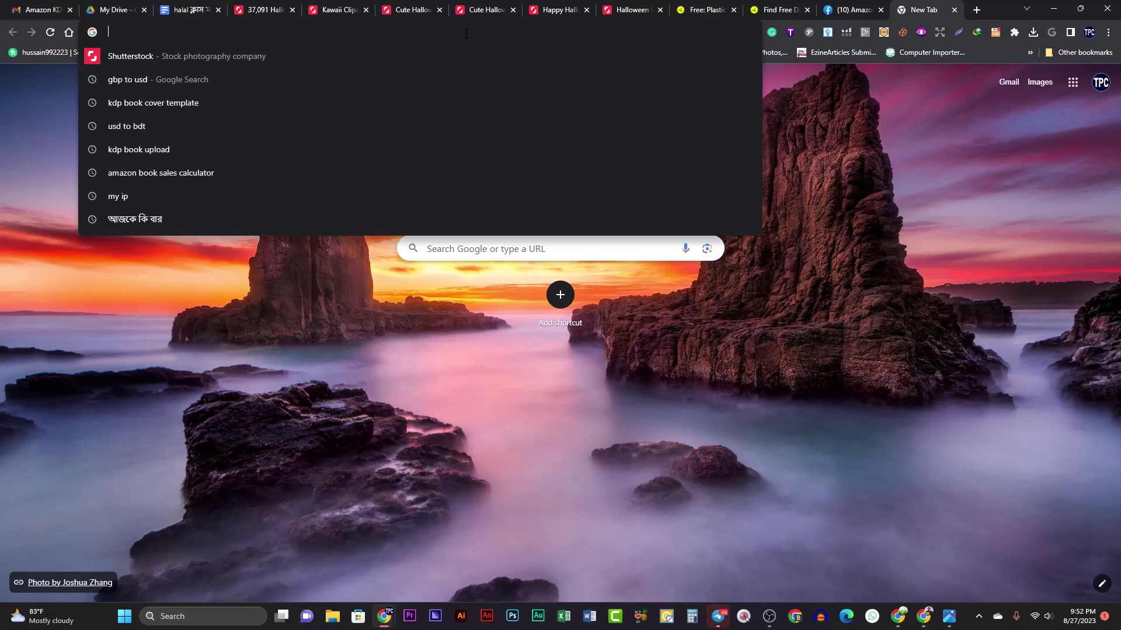
type("vac")
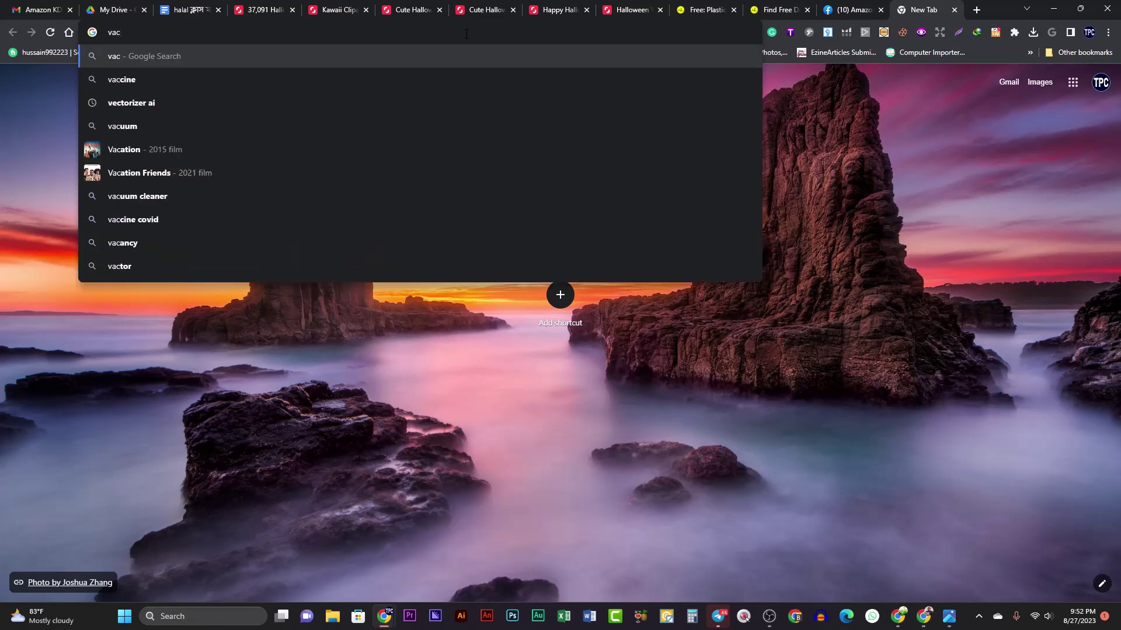
left_click(162, 103)
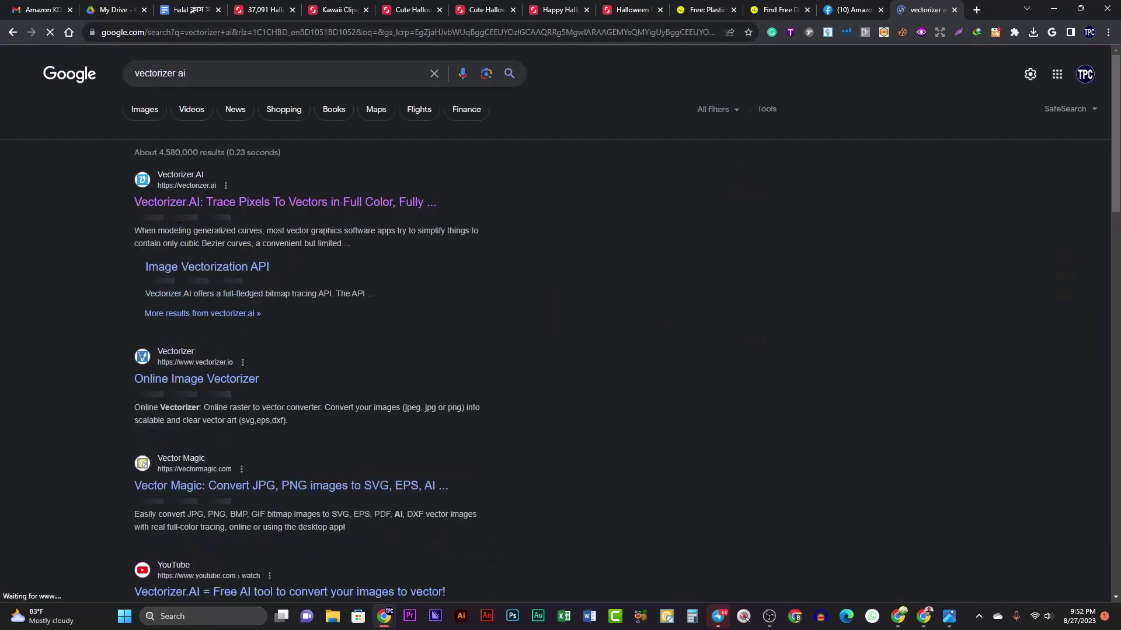
left_click(169, 202)
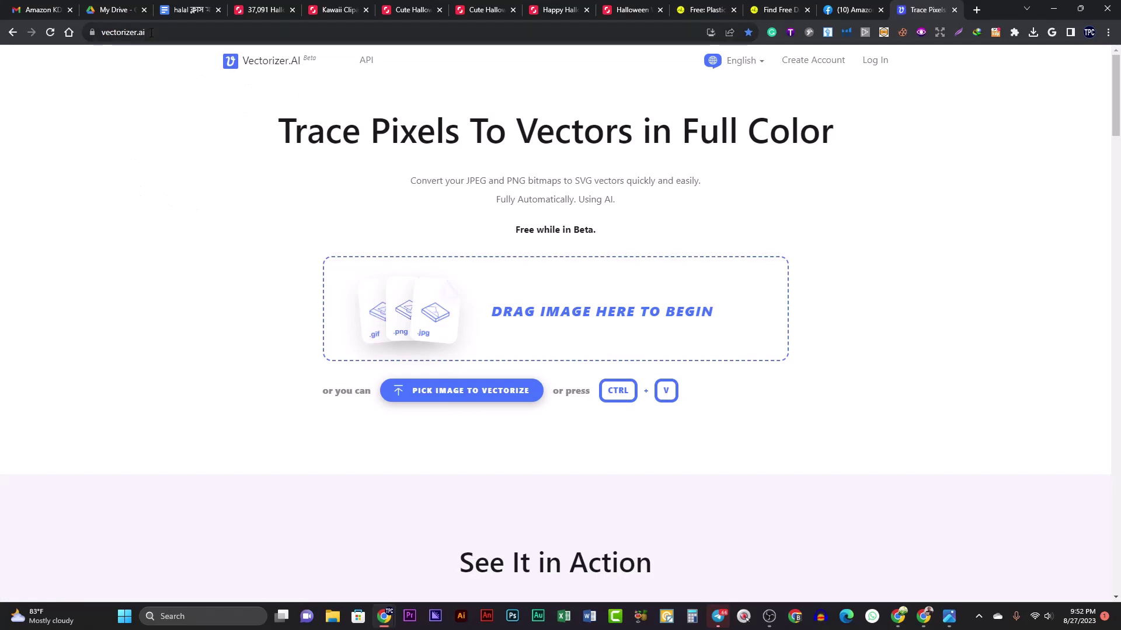
- Copy the vectorizer.ai address, send it as an in-call message in the Google Meet session, and close the chat
left_click(85, 31)
right_click(111, 31)
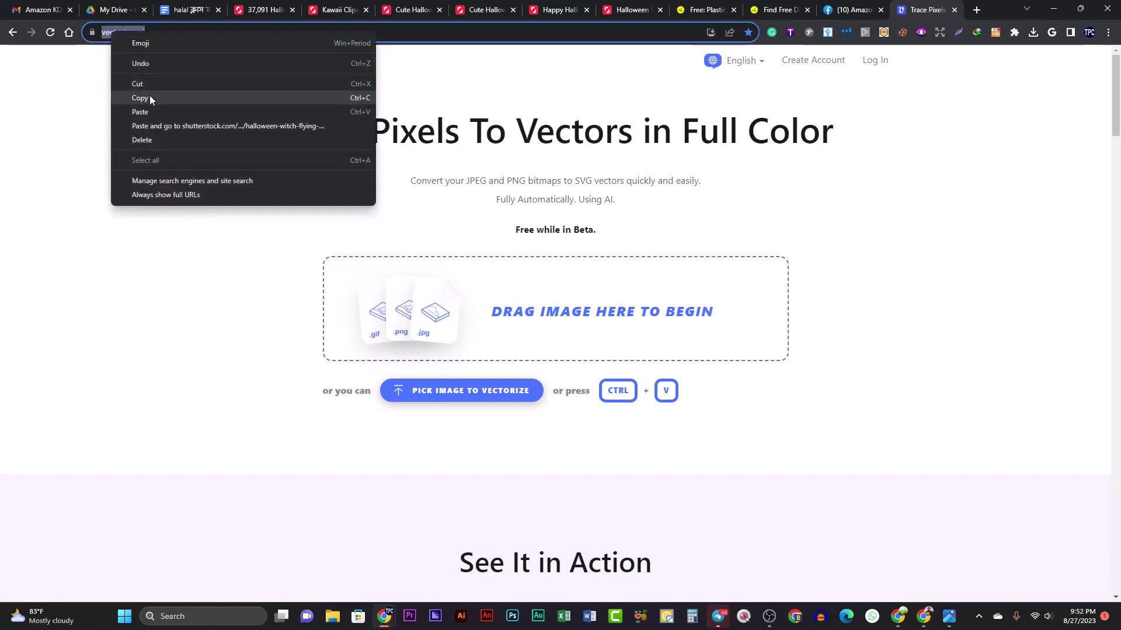
left_click(149, 97)
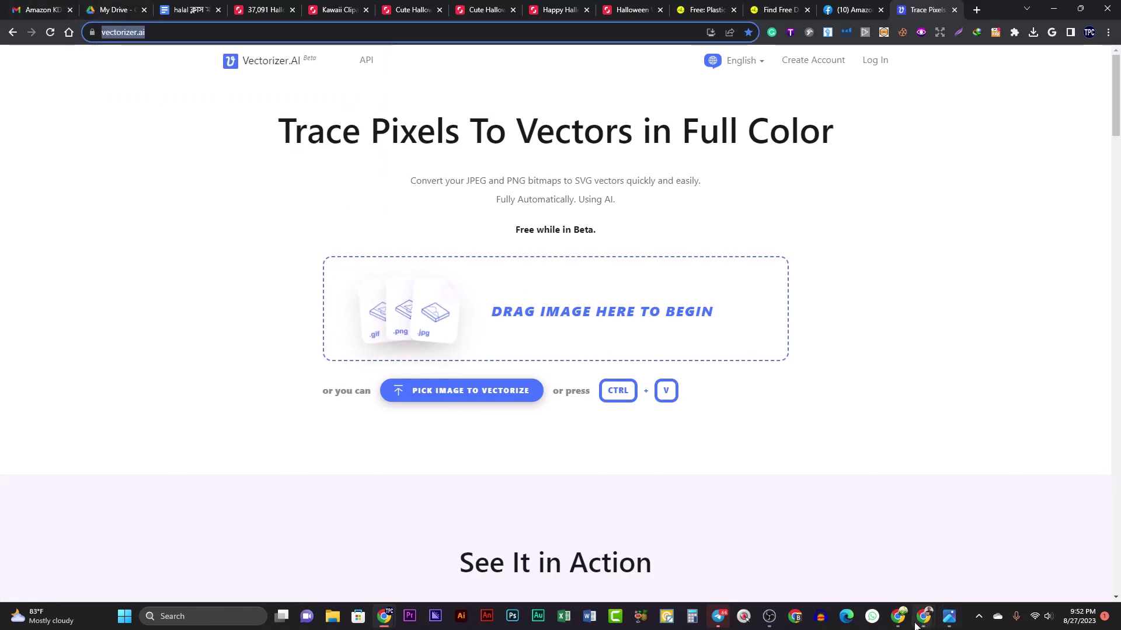
mouse_move(922, 620)
left_click(990, 578)
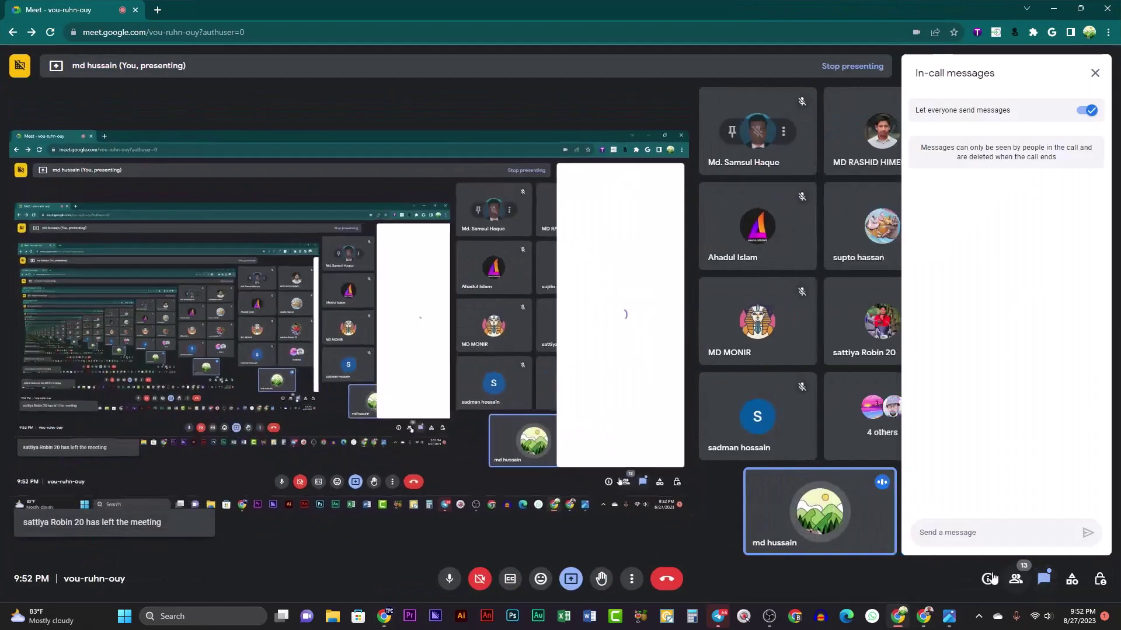
right_click(944, 536)
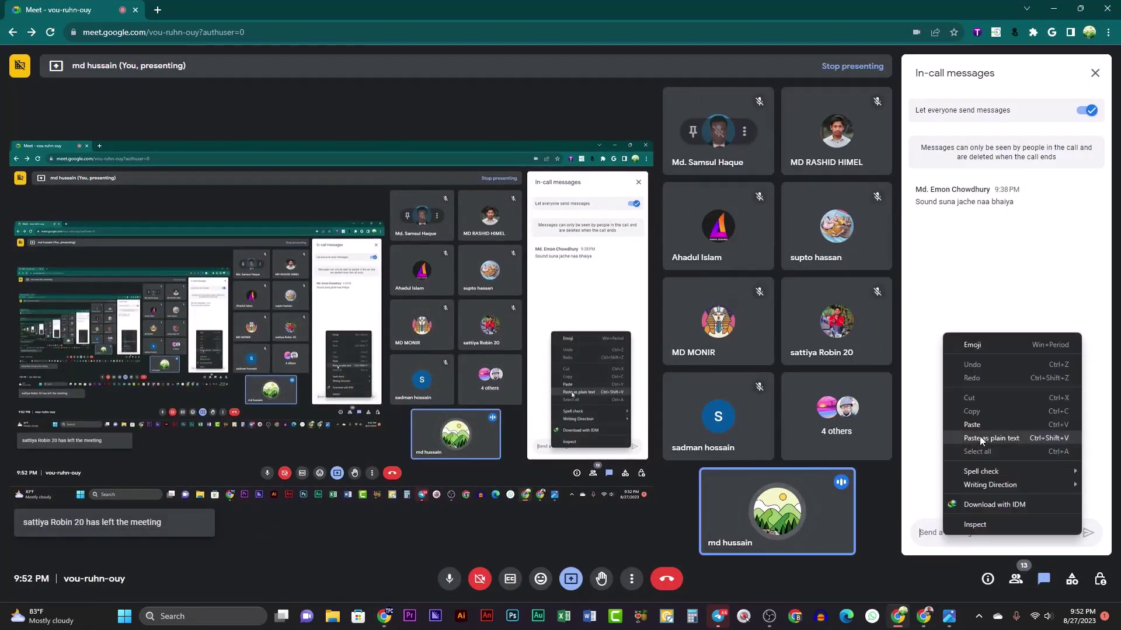
left_click(960, 438)
left_click(1081, 533)
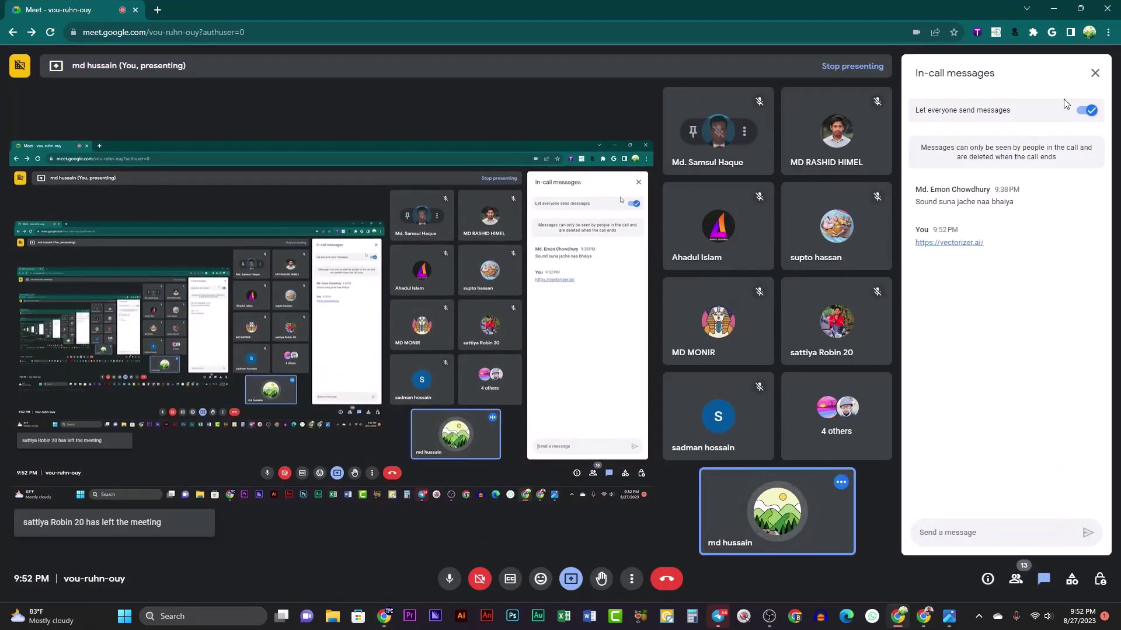
left_click(1095, 73)
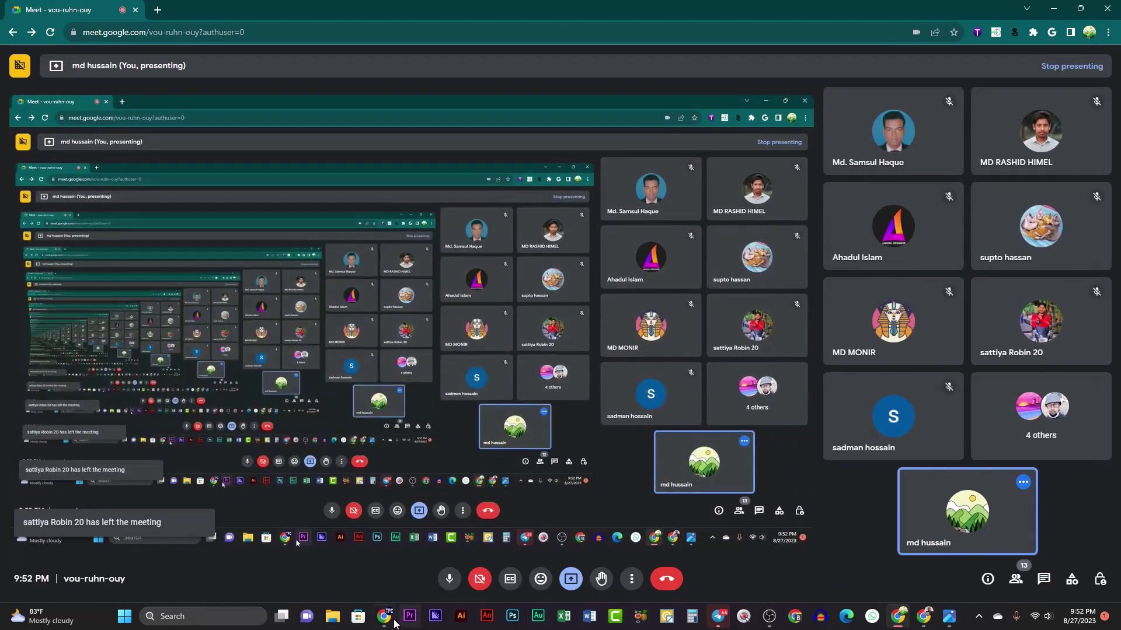
- Return to the Vectorizer.AI page and upload the witch image 9f69f664e9 from Downloads for vectorizing
mouse_move(394, 623)
left_click(329, 547)
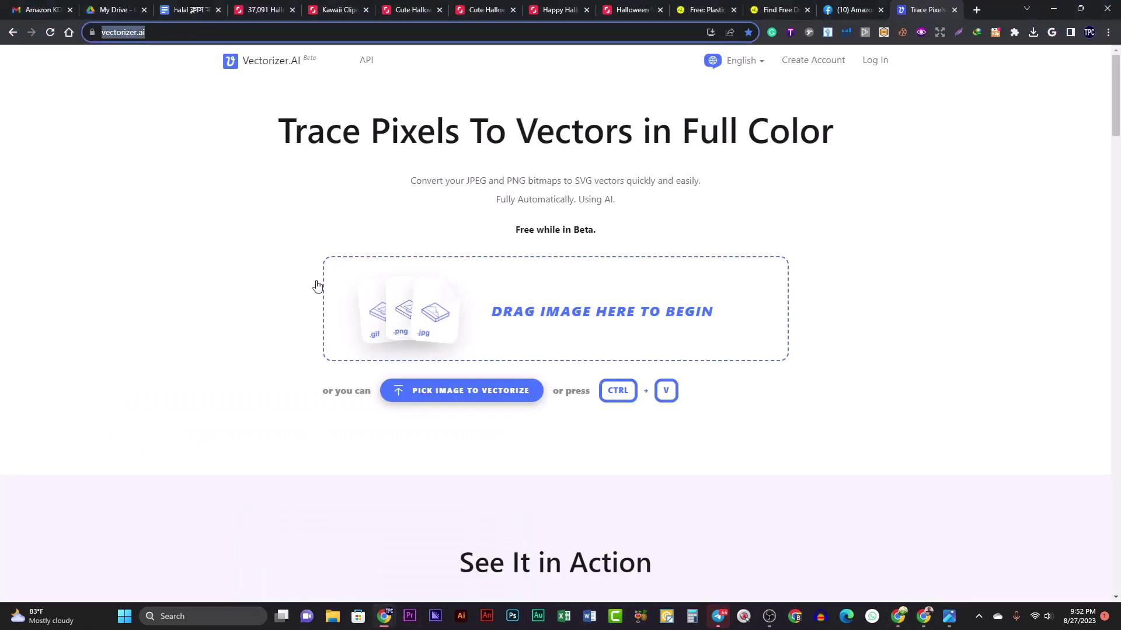
left_click(204, 167)
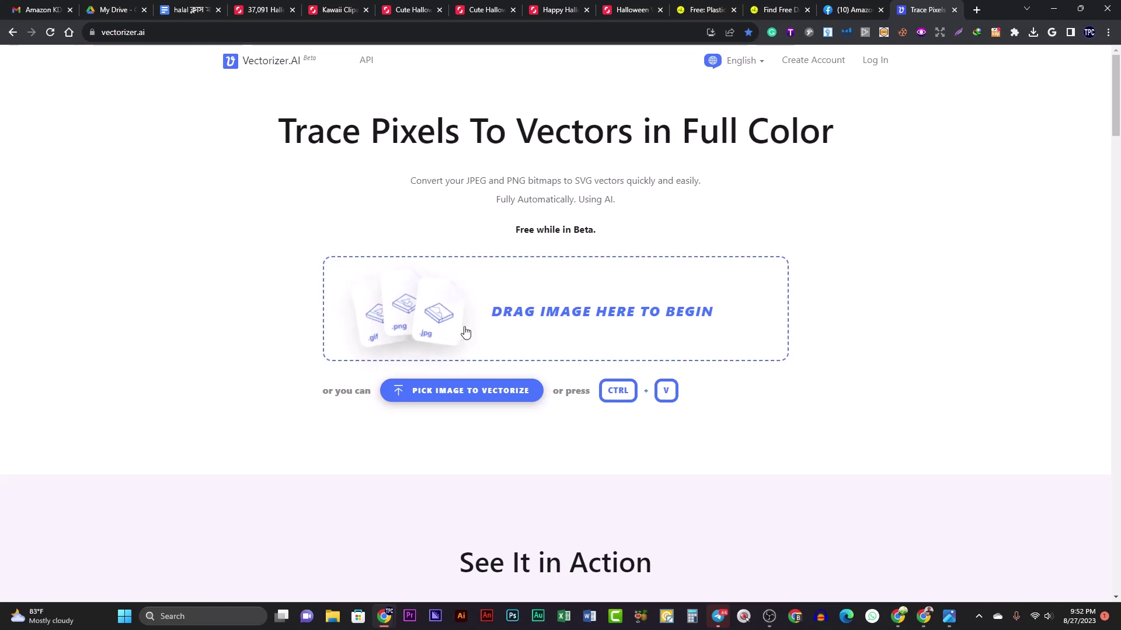
left_click(396, 309)
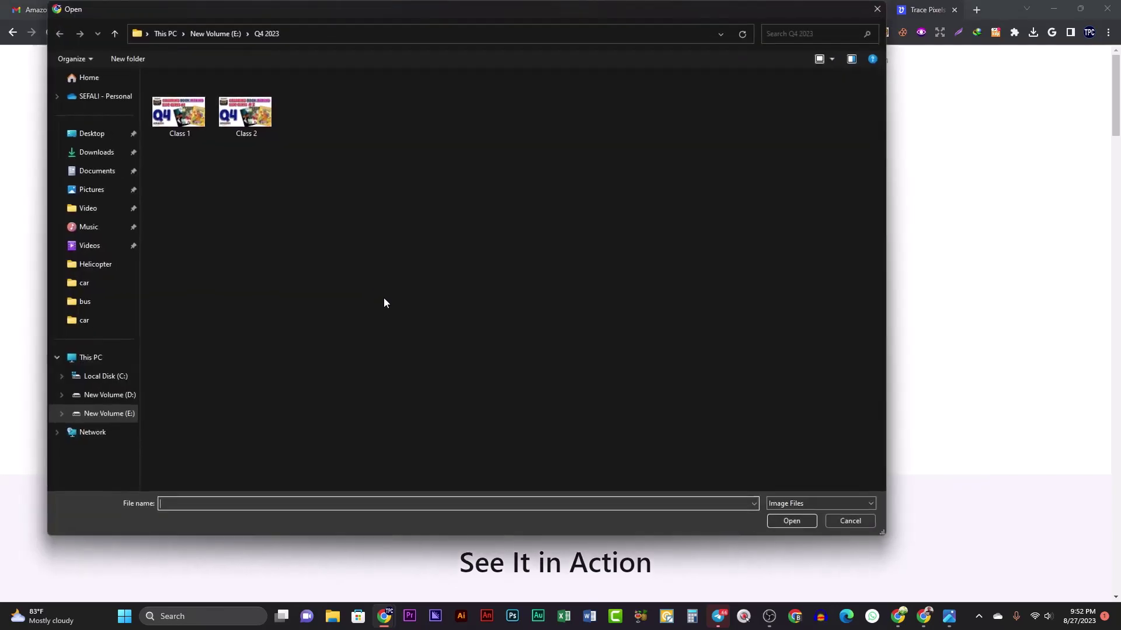
left_click(85, 155)
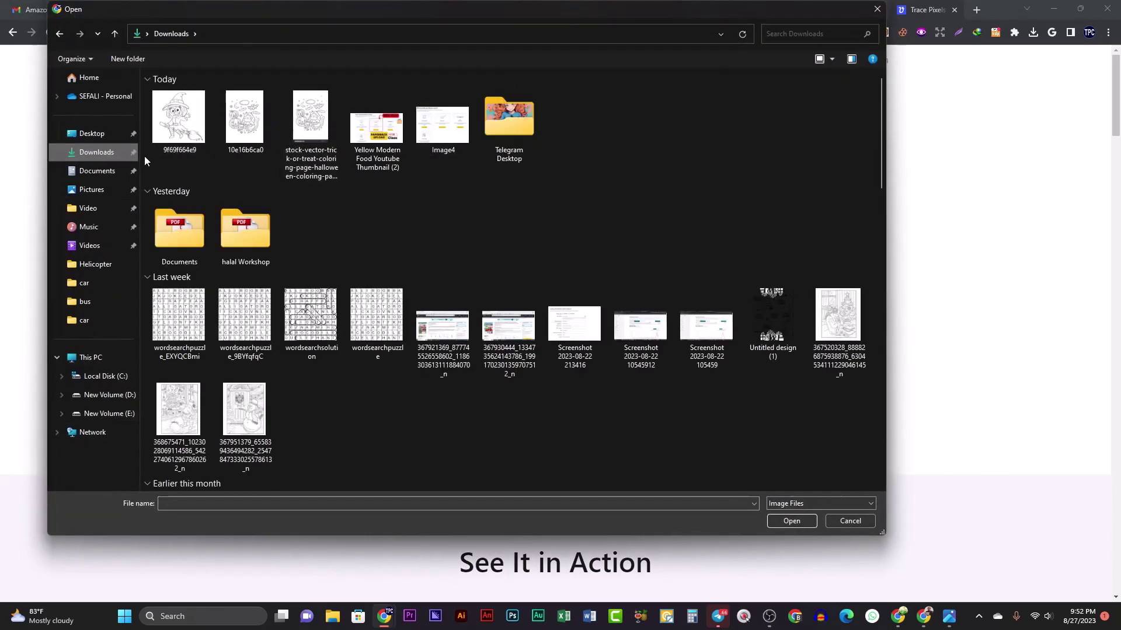
left_click(180, 120)
left_click(814, 520)
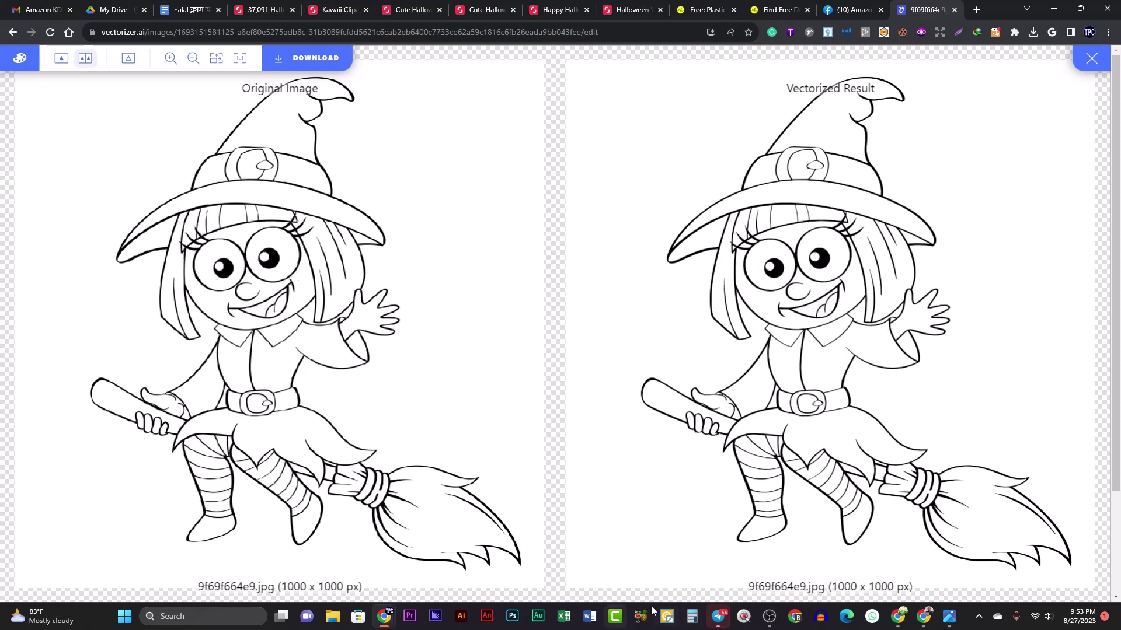
- Switch to SwordSoft Mousetrack, turn off Show Keystroke, enable the yellow mouse pointer highlight, and minimise its window
left_click(750, 620)
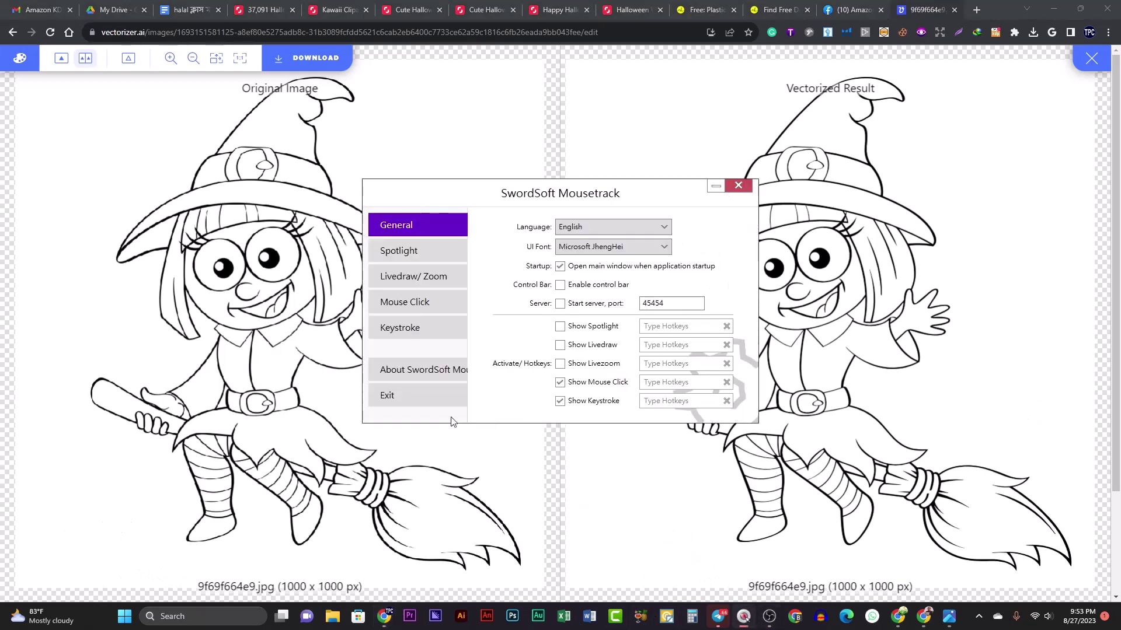
left_click(559, 401)
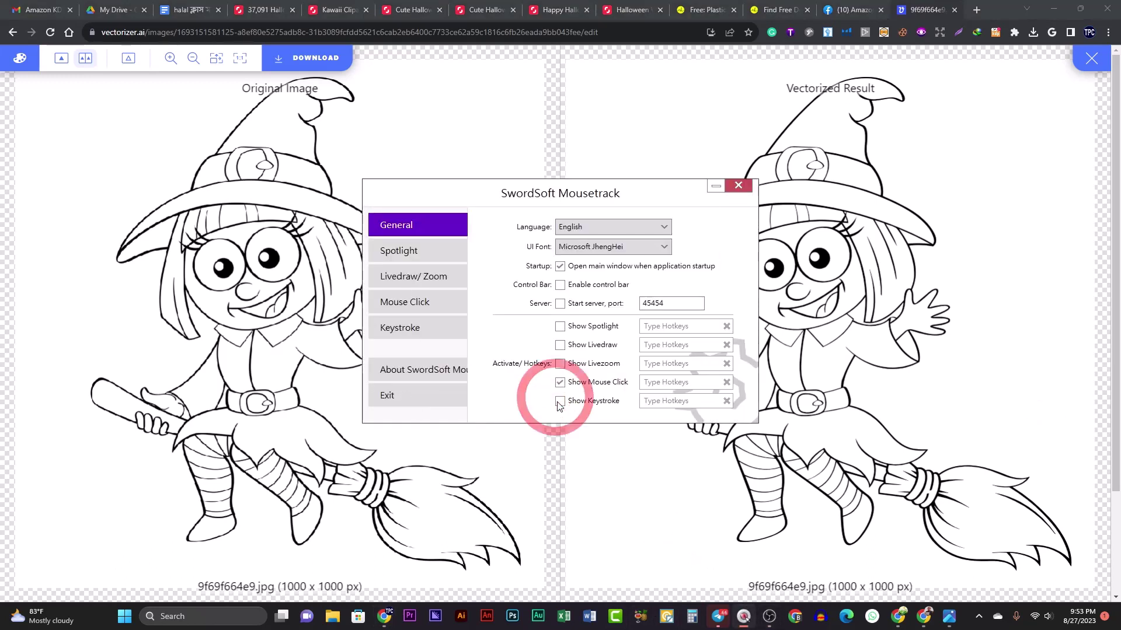
left_click(433, 280)
left_click(418, 298)
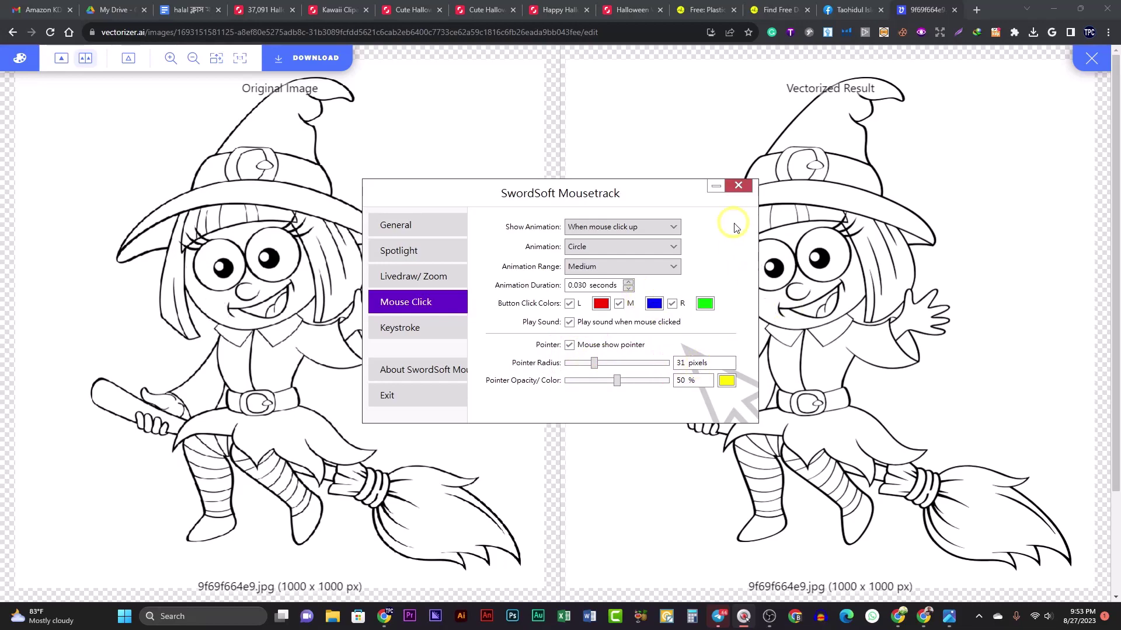
left_click(717, 187)
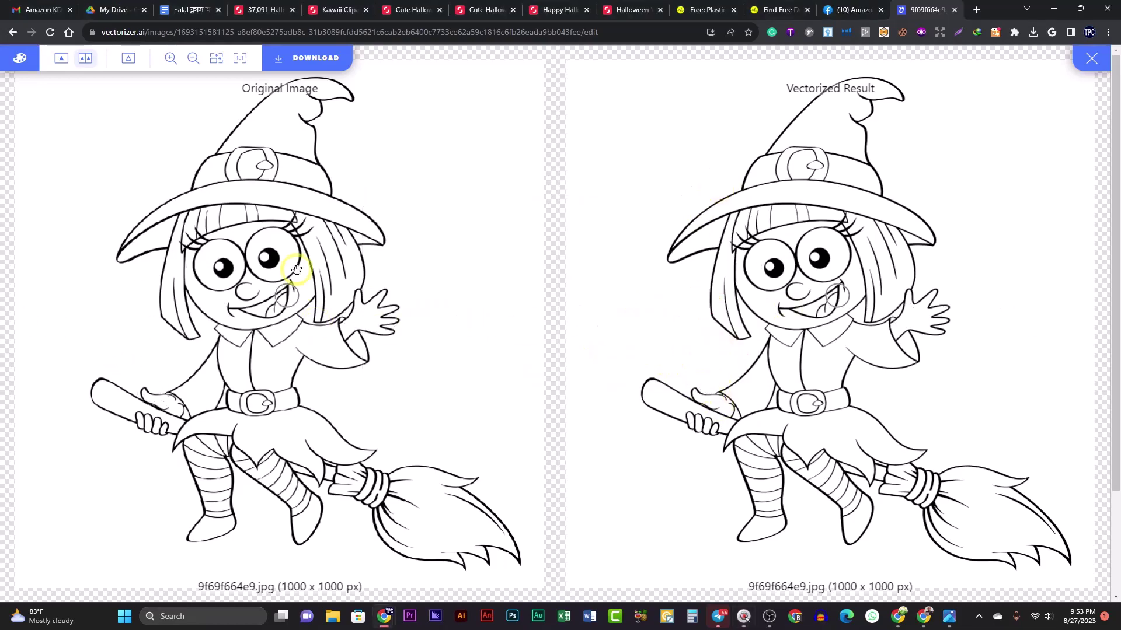
- Compare the line edges of the original and vectorized witch images up close around the eyes, belt and skirt
scroll(231, 255, "up", 6)
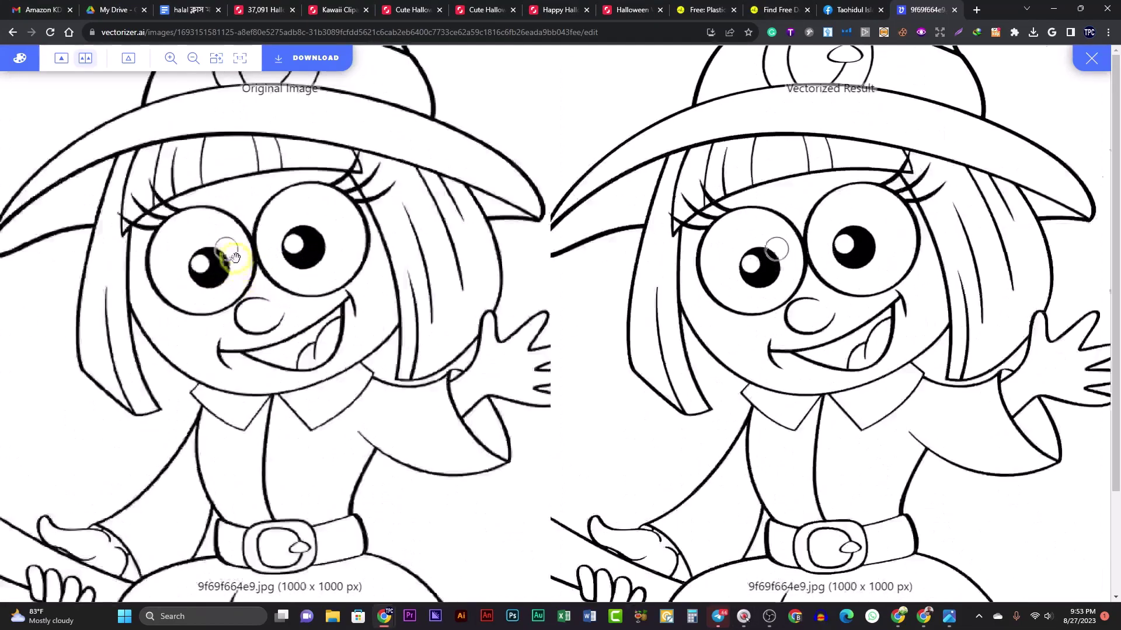
scroll(280, 244, "up", 3)
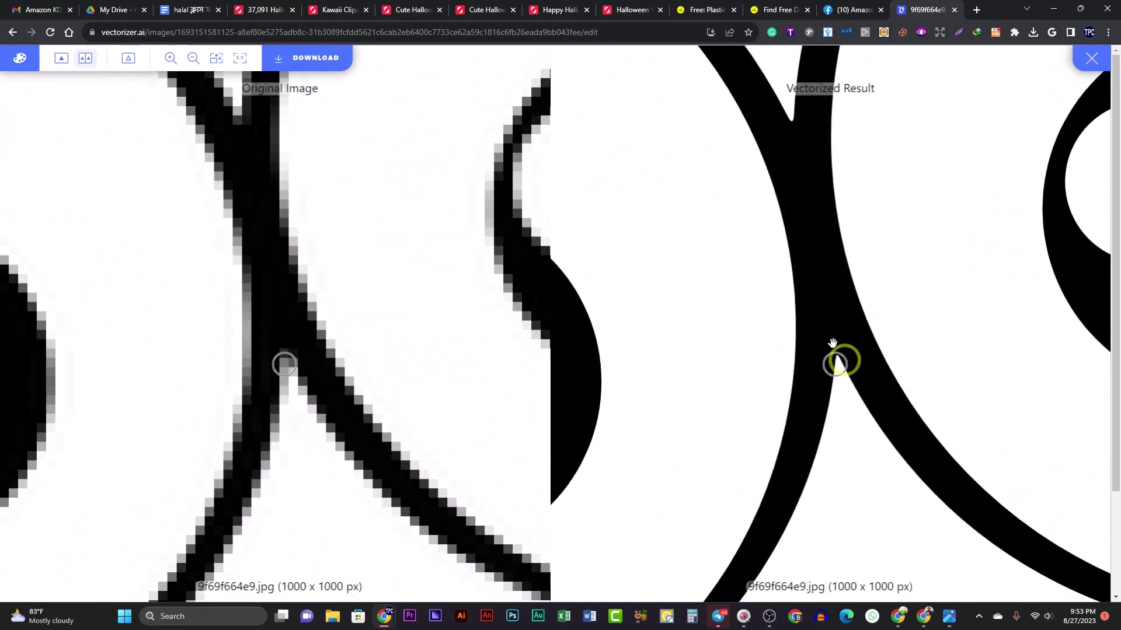
scroll(804, 306, "down", 8)
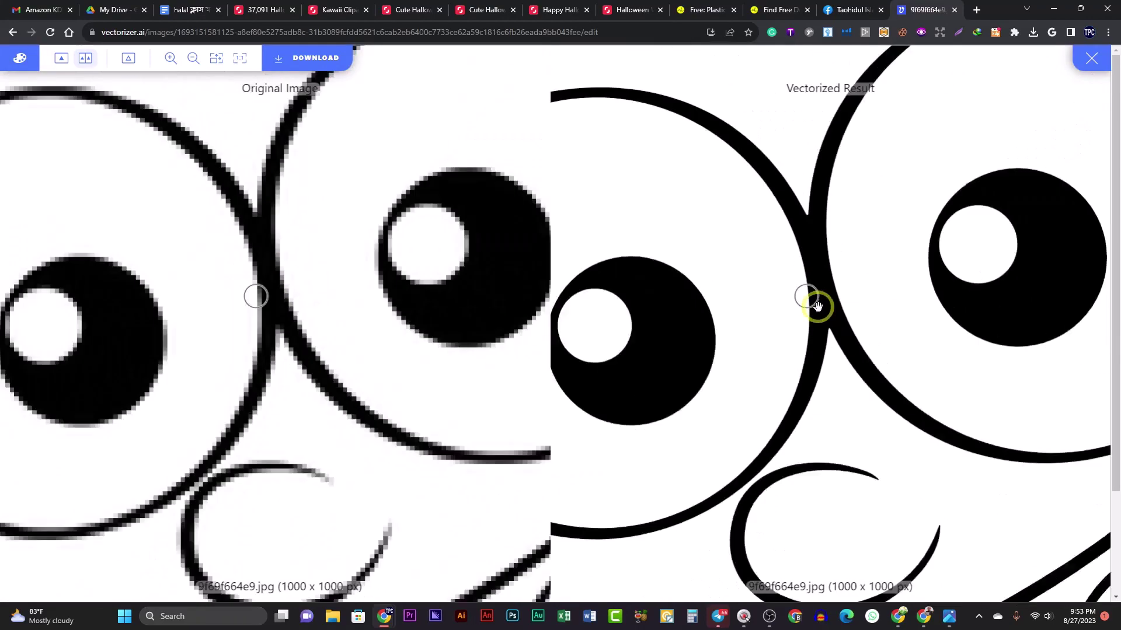
scroll(816, 305, "down", 6)
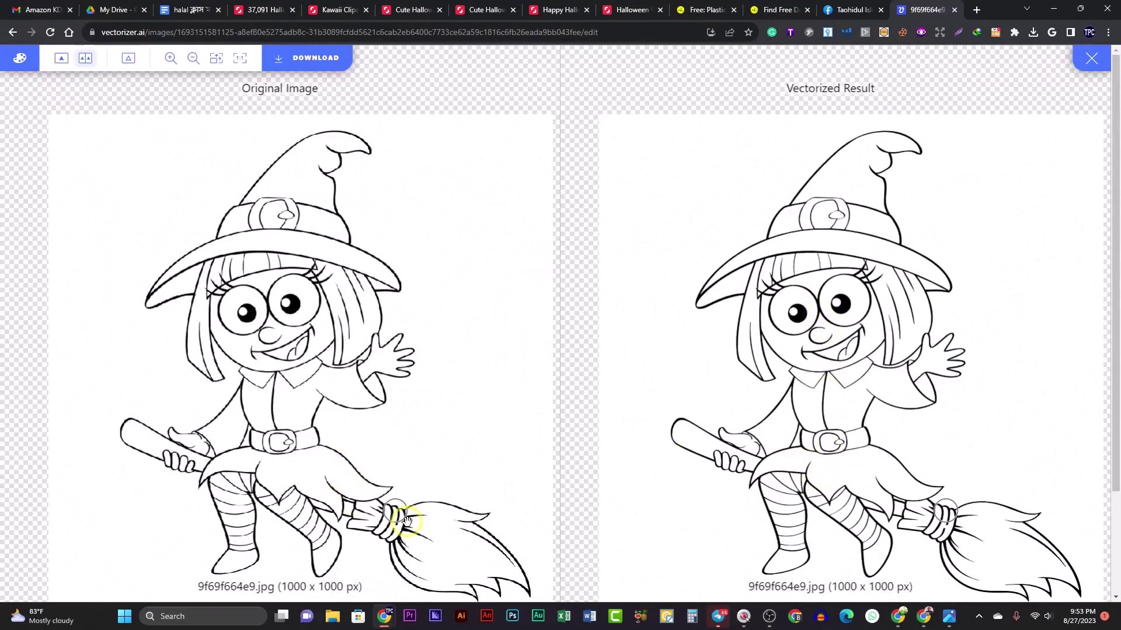
scroll(851, 536, "up", 5)
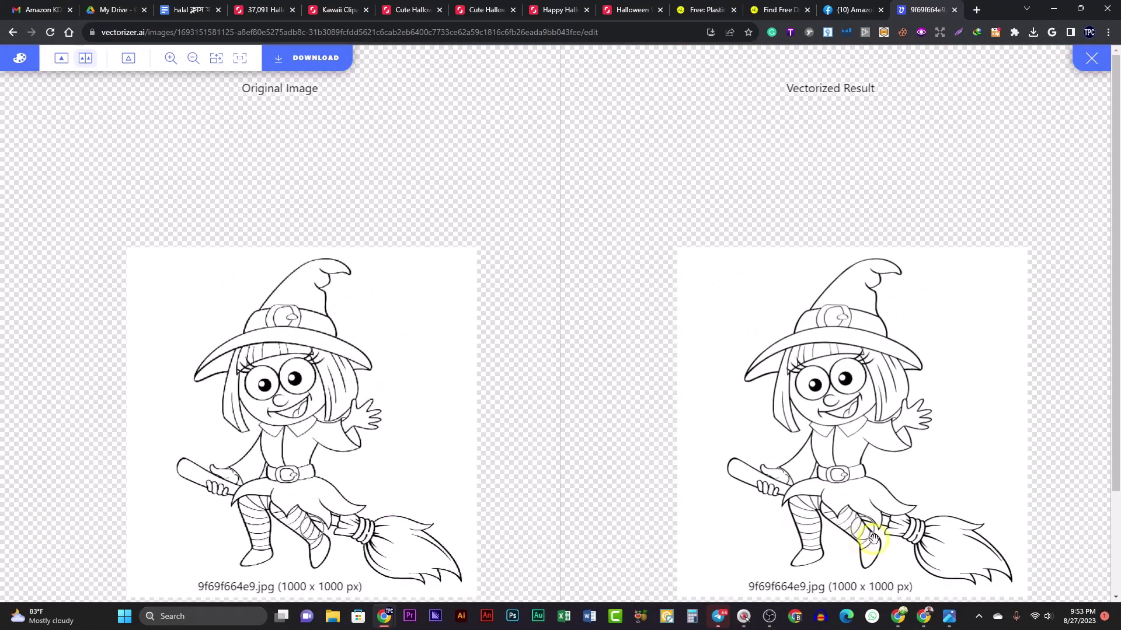
scroll(869, 536, "up", 3)
scroll(738, 467, "up", 5)
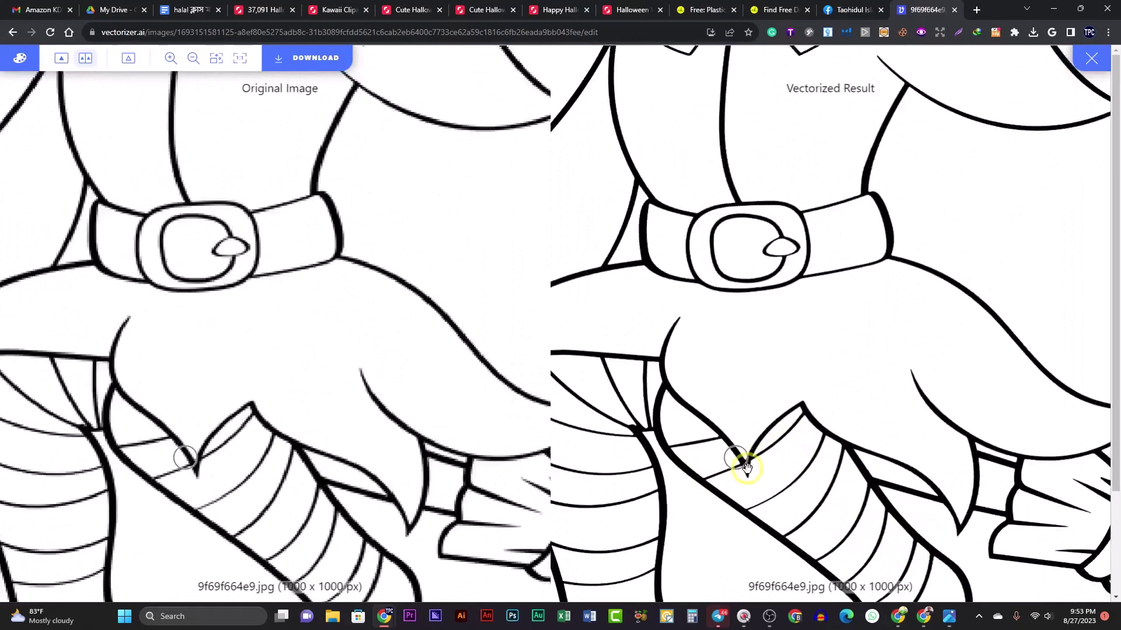
- Examine the belt buckle, skirt and leg outlines at several magnifications, comparing the original witch image with its vectorized version
scroll(747, 467, "down", 10)
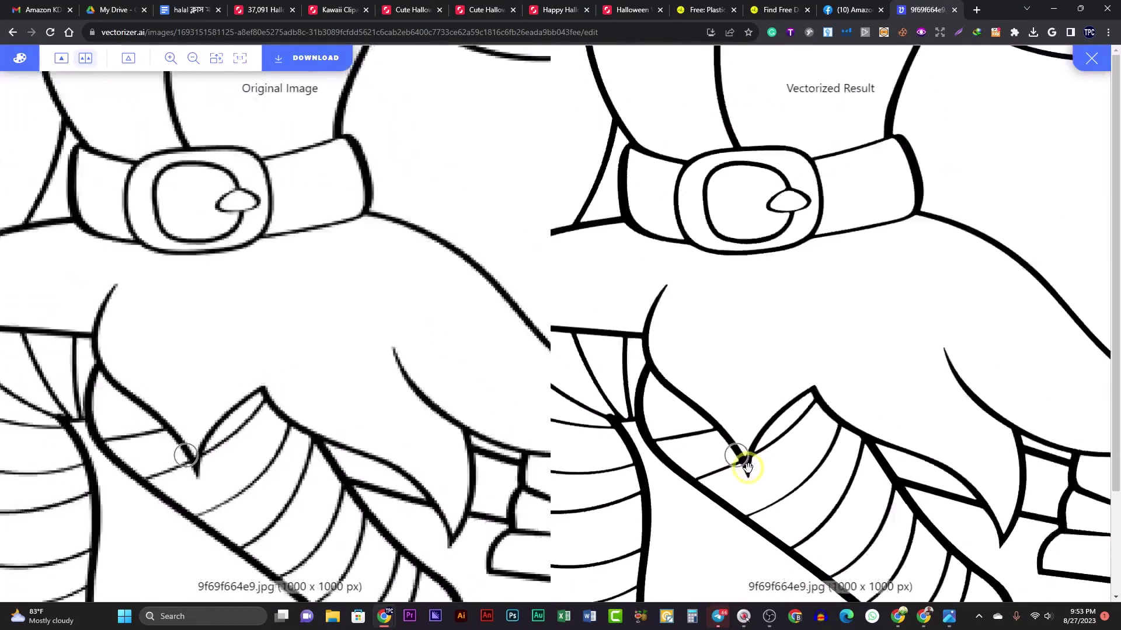
scroll(745, 468, "down", 3)
scroll(732, 458, "down", 2)
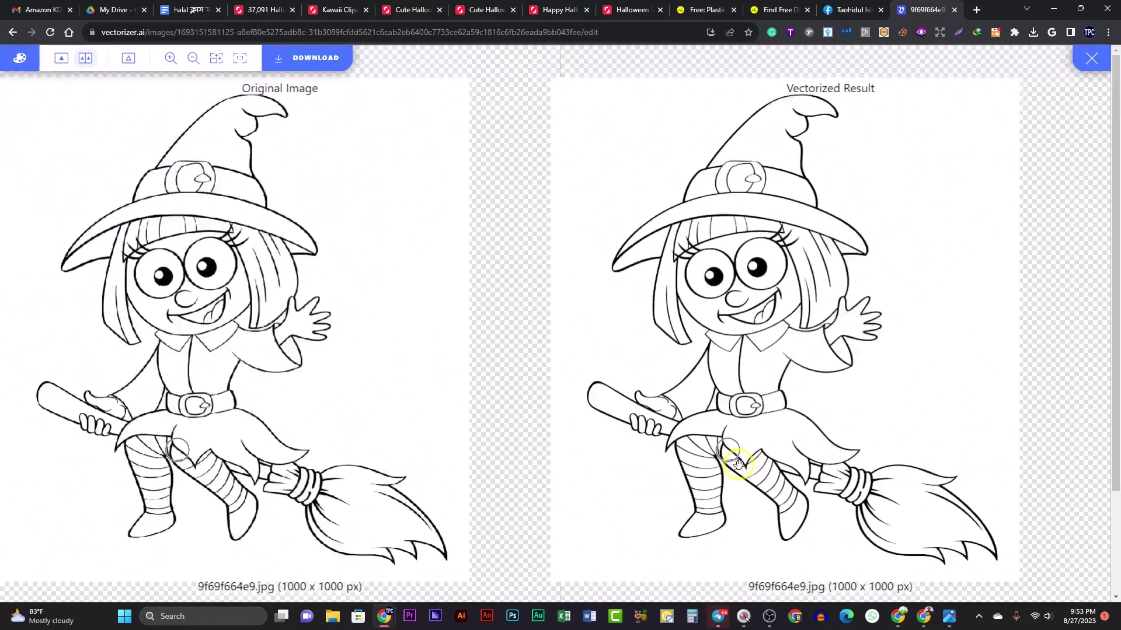
scroll(210, 437, "up", 6)
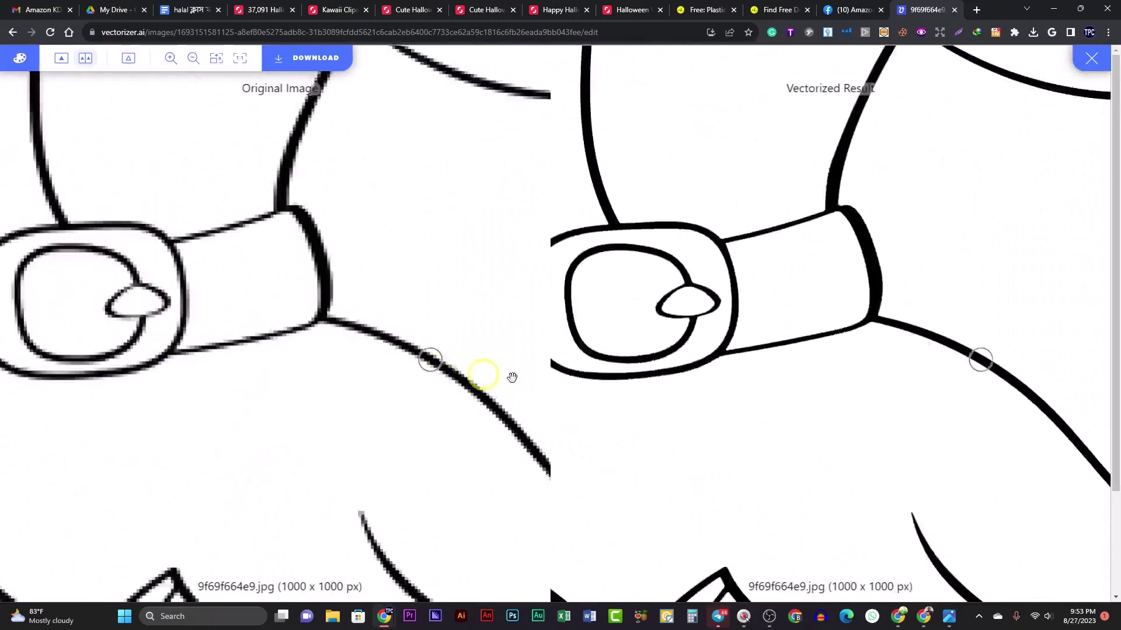
scroll(819, 330, "down", 3)
scroll(703, 352, "up", 5)
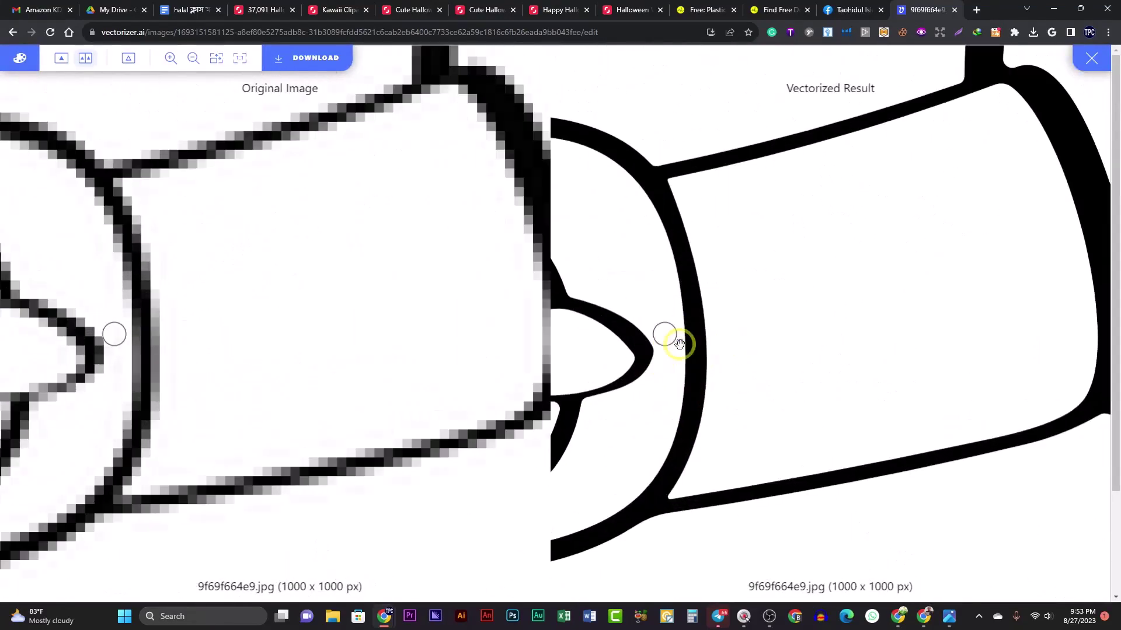
scroll(671, 371, "down", 2)
scroll(671, 371, "down", 5)
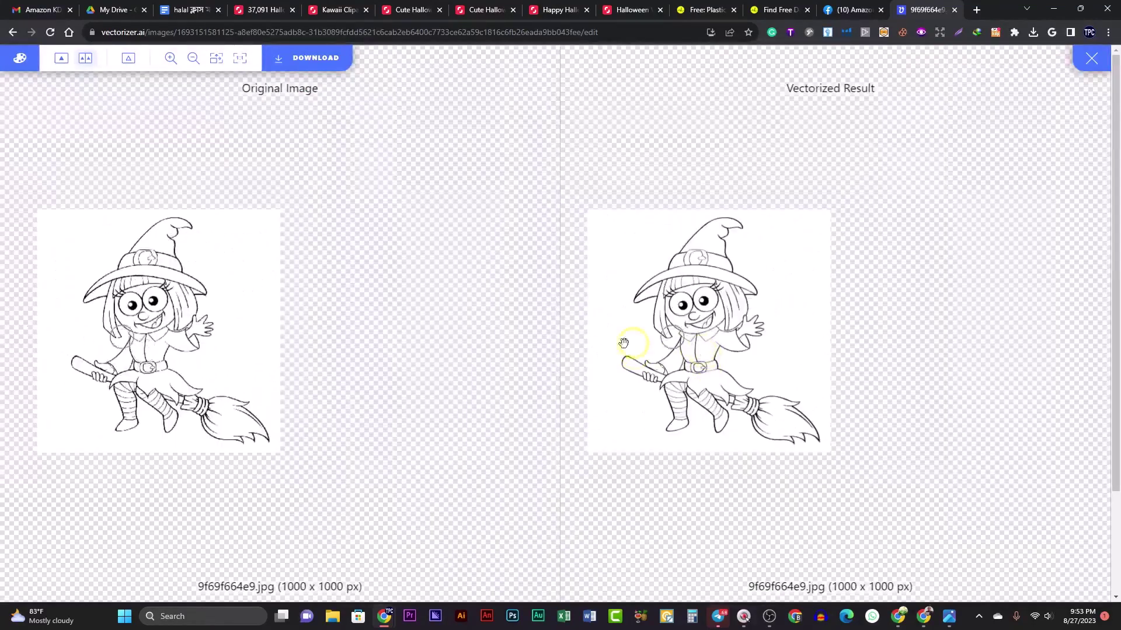
scroll(374, 331, "up", 1)
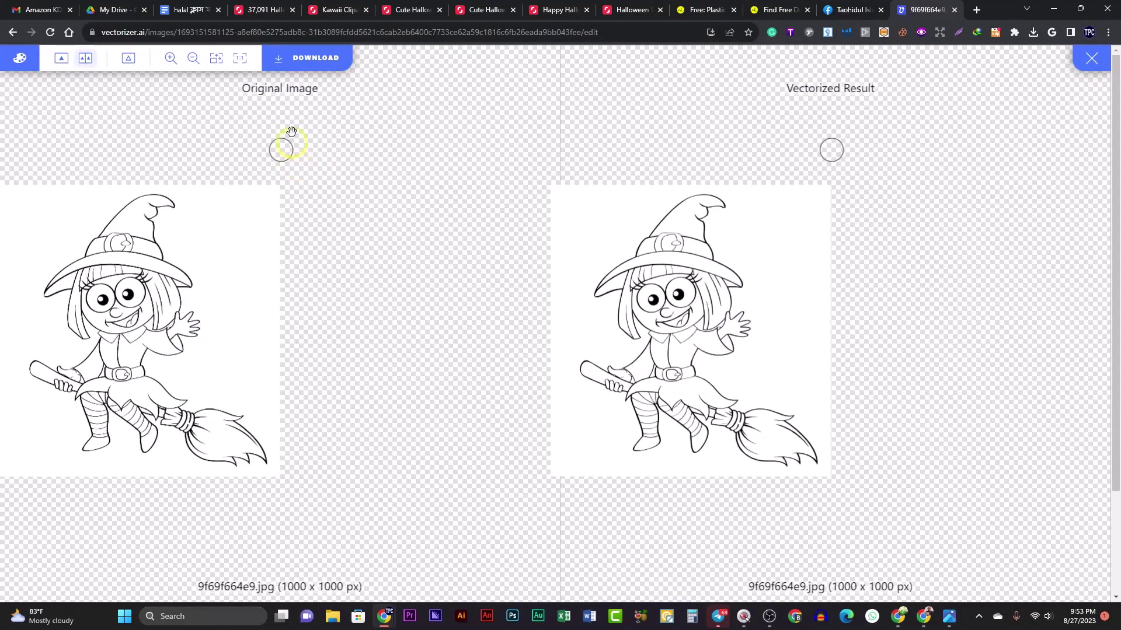
- Download the vectorized witch image in EPS format and open the downloaded 9f69f664e9.eps in Adobe Illustrator
left_click(308, 60)
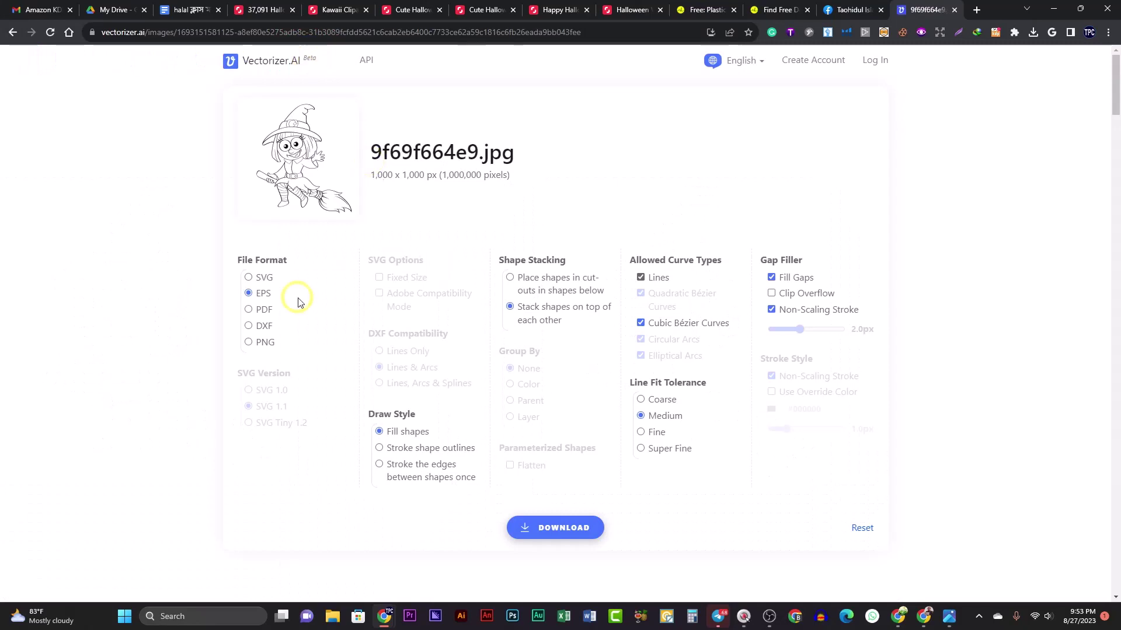
left_click(249, 294)
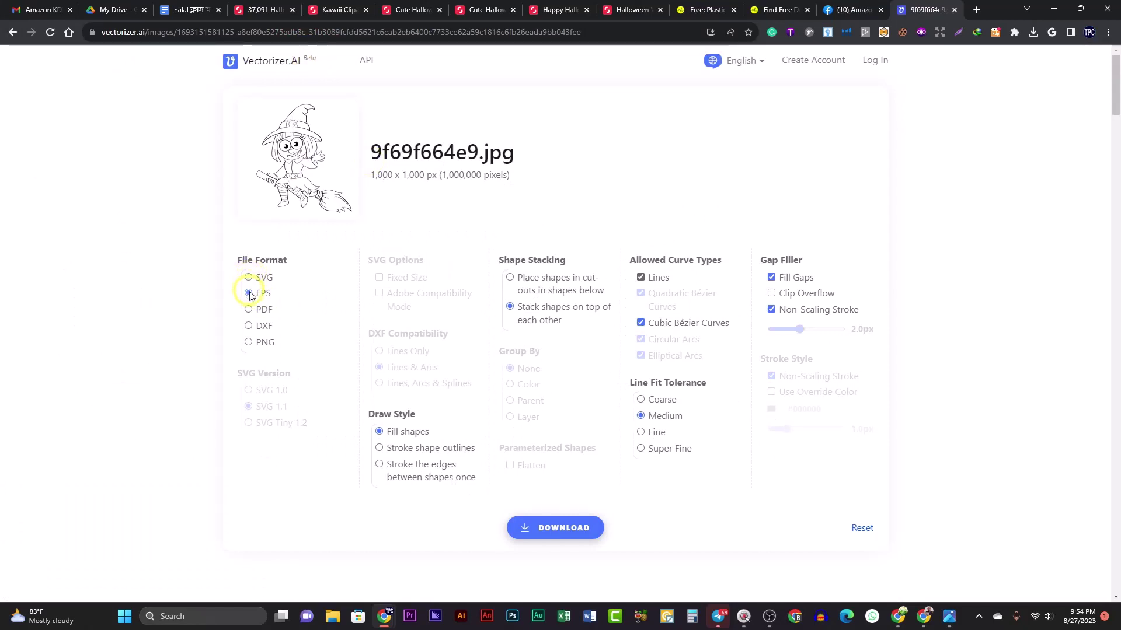
left_click(250, 277)
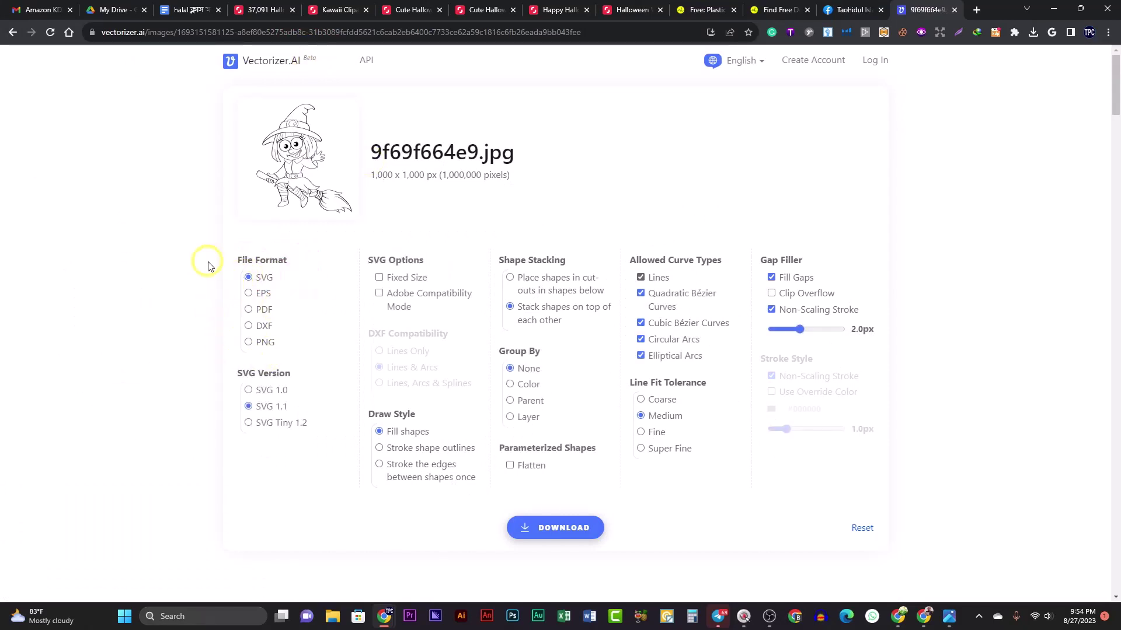
left_click(248, 296)
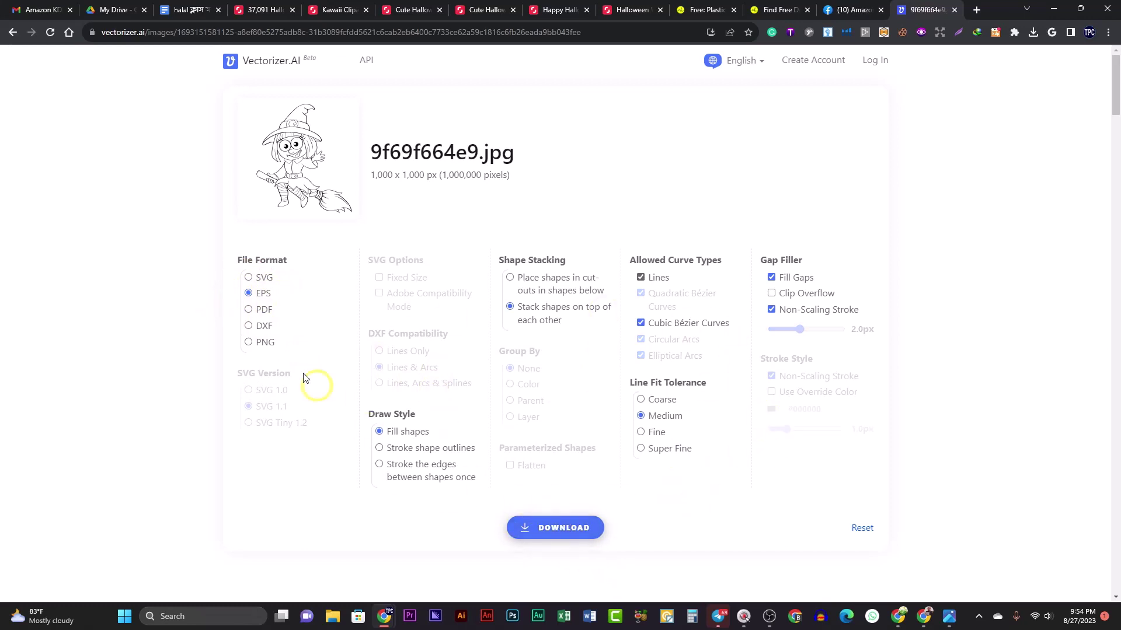
left_click(551, 535)
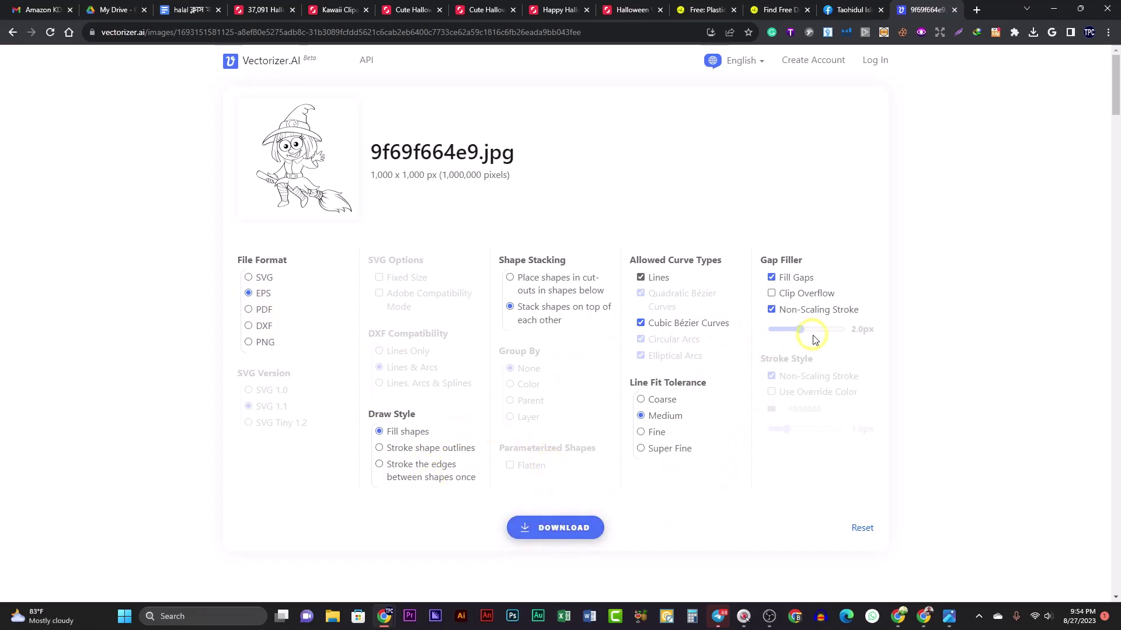
left_click(545, 528)
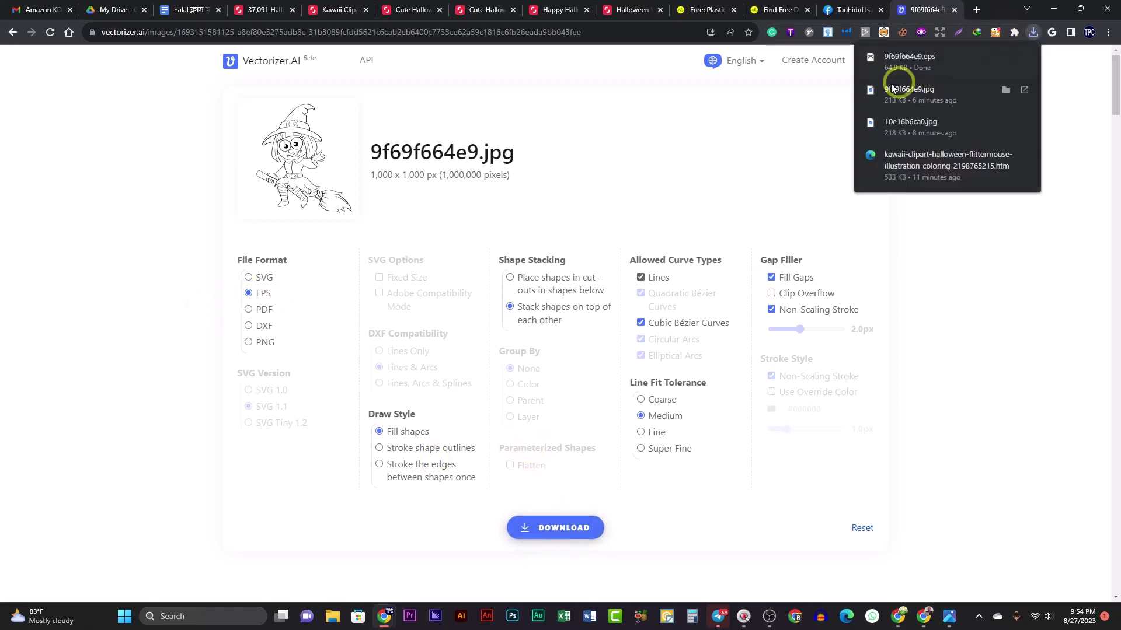
left_click(930, 68)
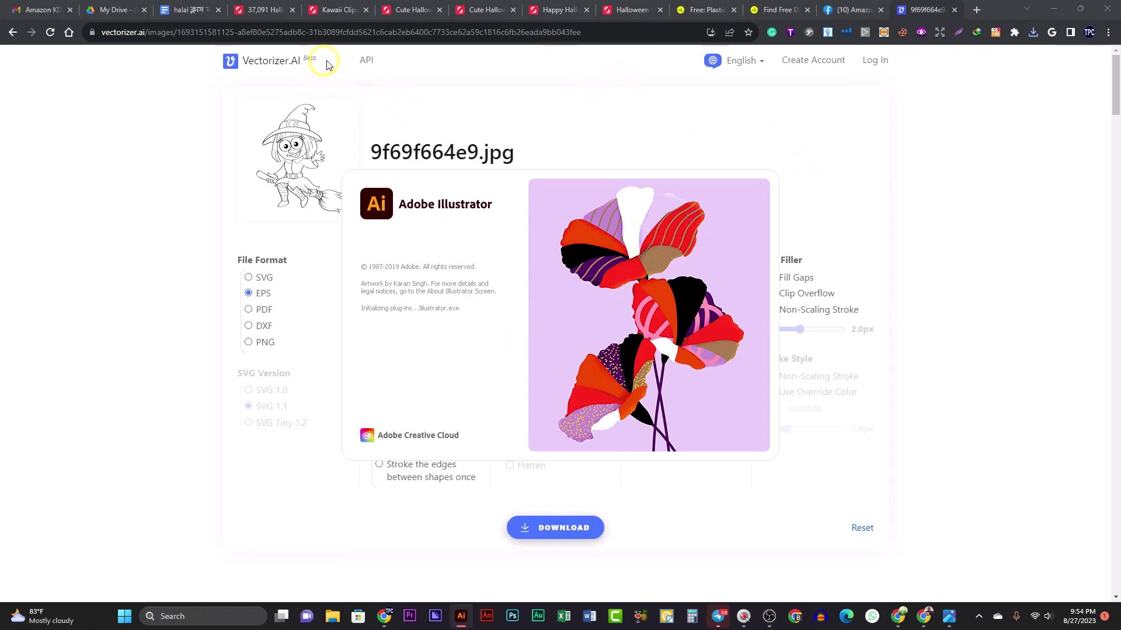
- Return to the Vectorizer.AI start page and upload the image 10e16b6ca0 from Downloads for vectorizing
left_click(12, 32)
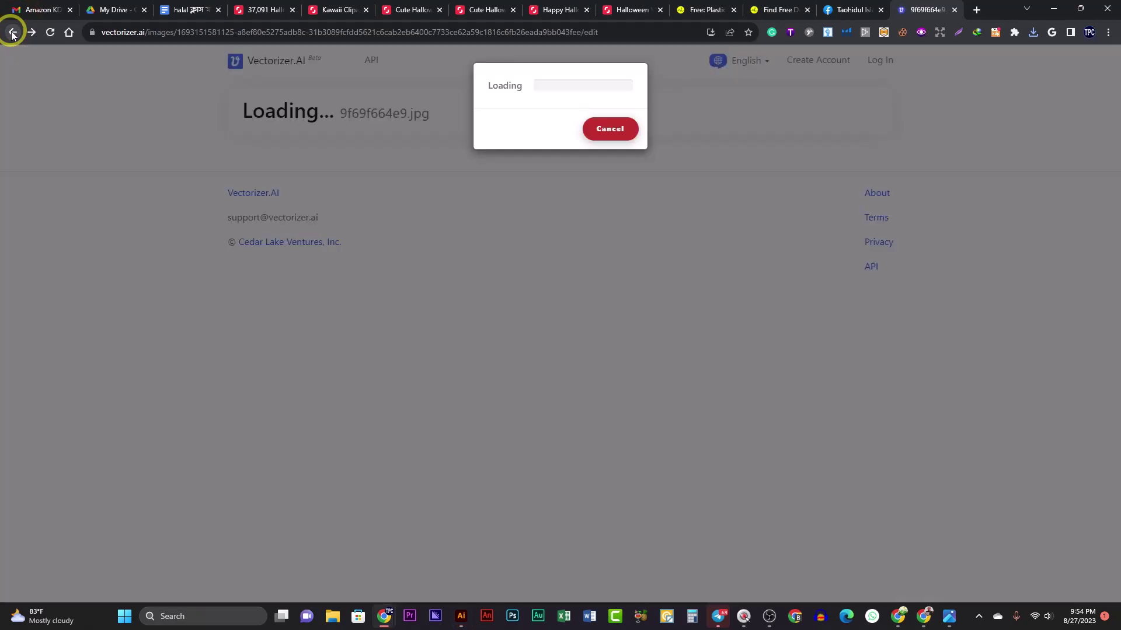
left_click(31, 32)
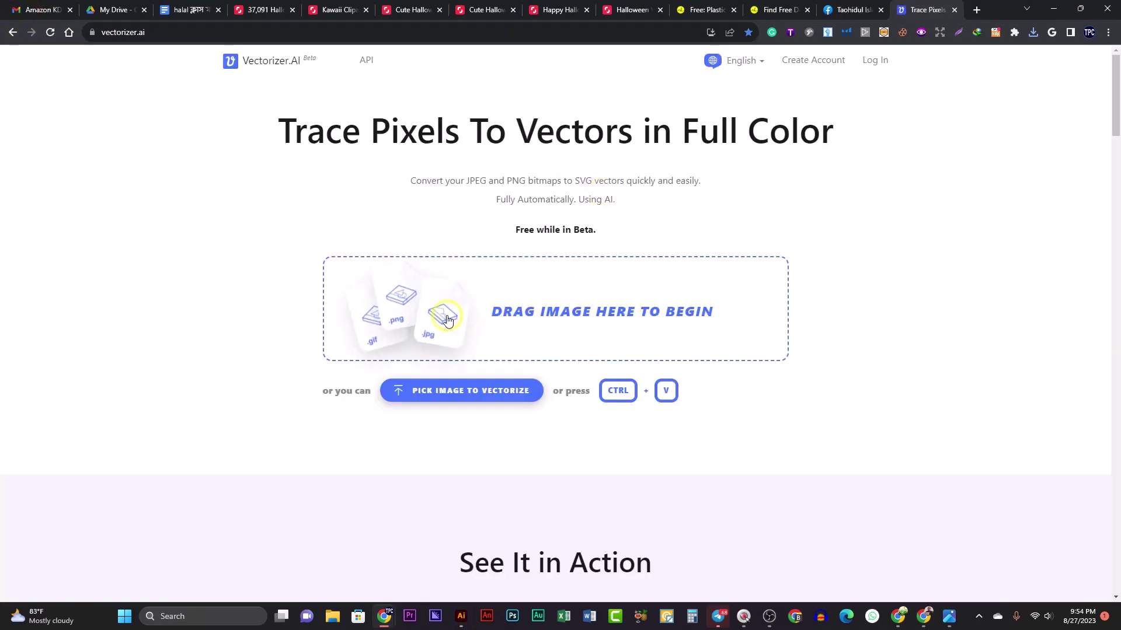
left_click(447, 320)
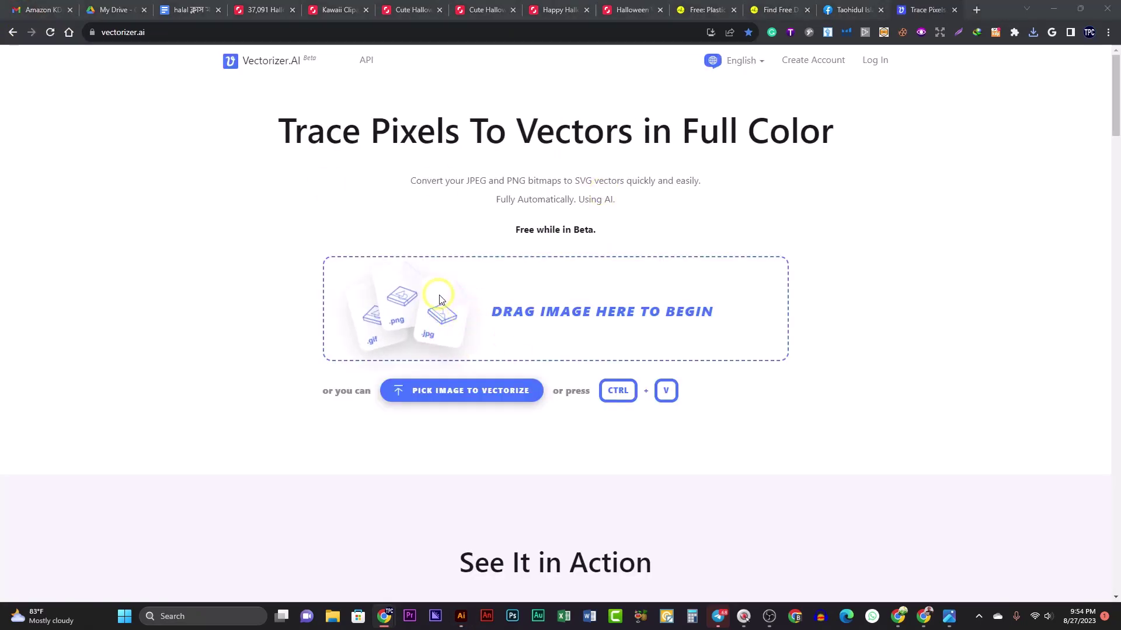
left_click(244, 120)
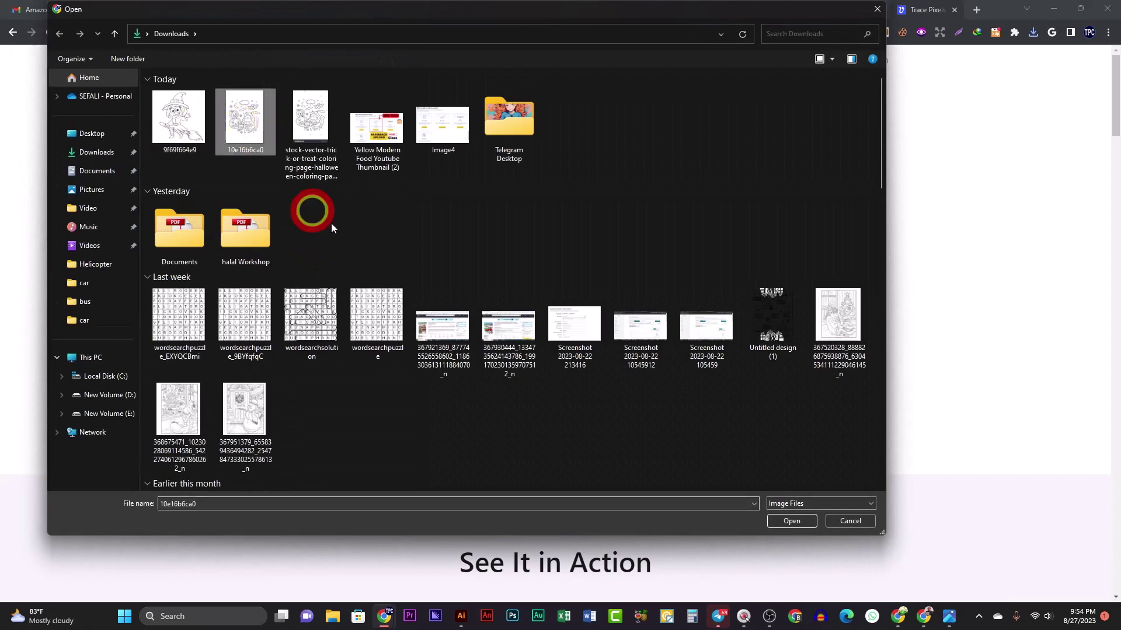
left_click(785, 520)
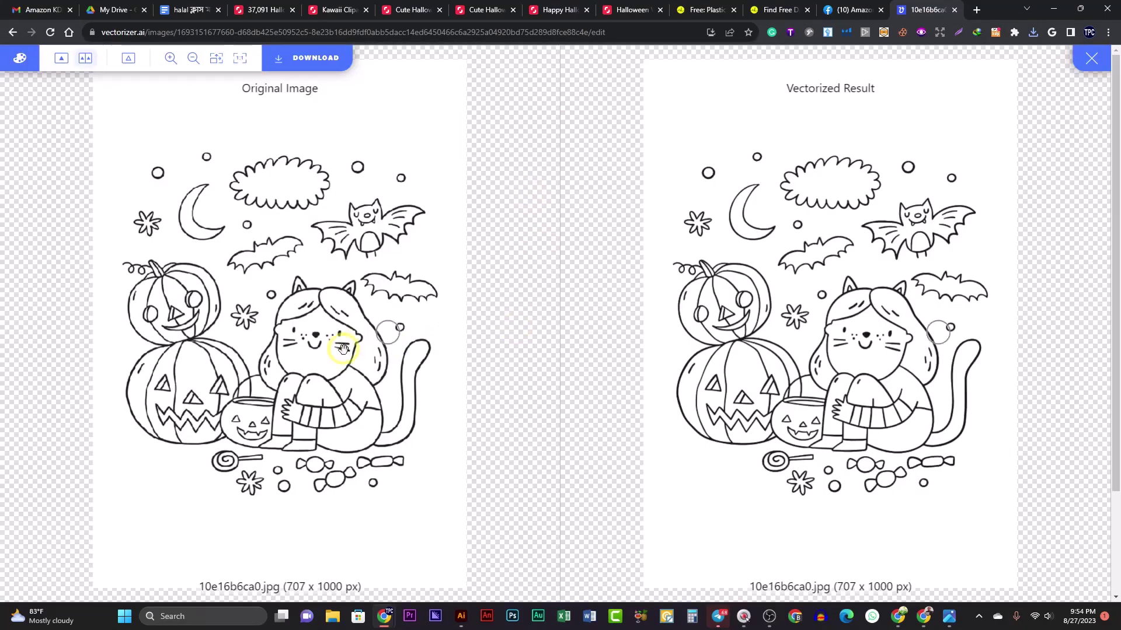
- Check the vectorized 10e16b6ca0 coloring page against the original and download it in EPS format
scroll(816, 374, "up", 3)
scroll(816, 374, "up", 2)
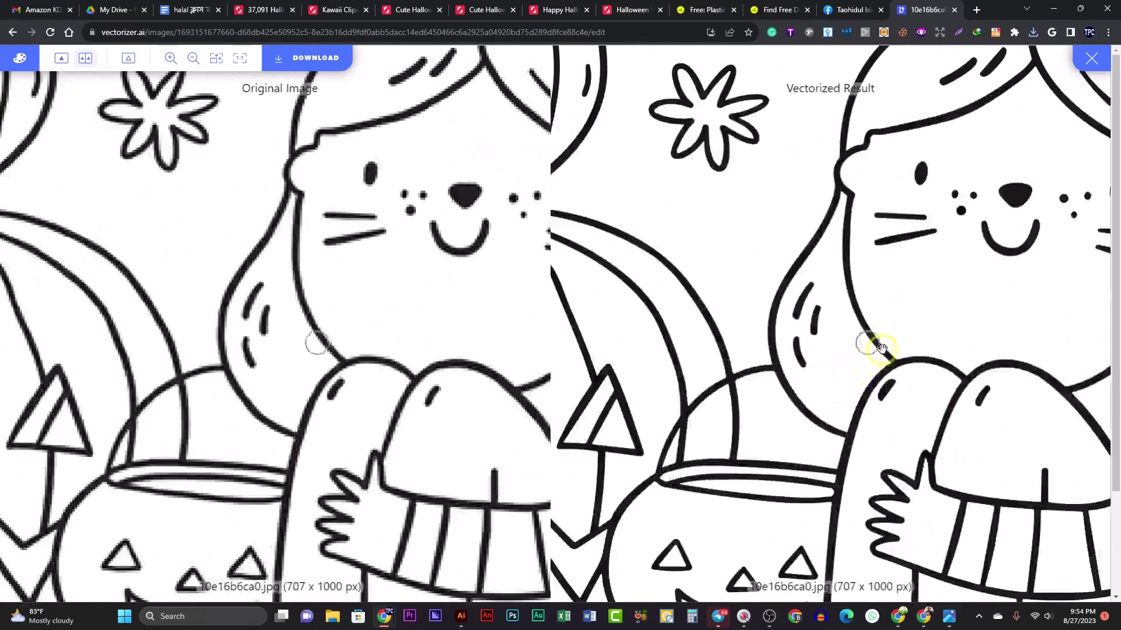
scroll(458, 327, "down", 6)
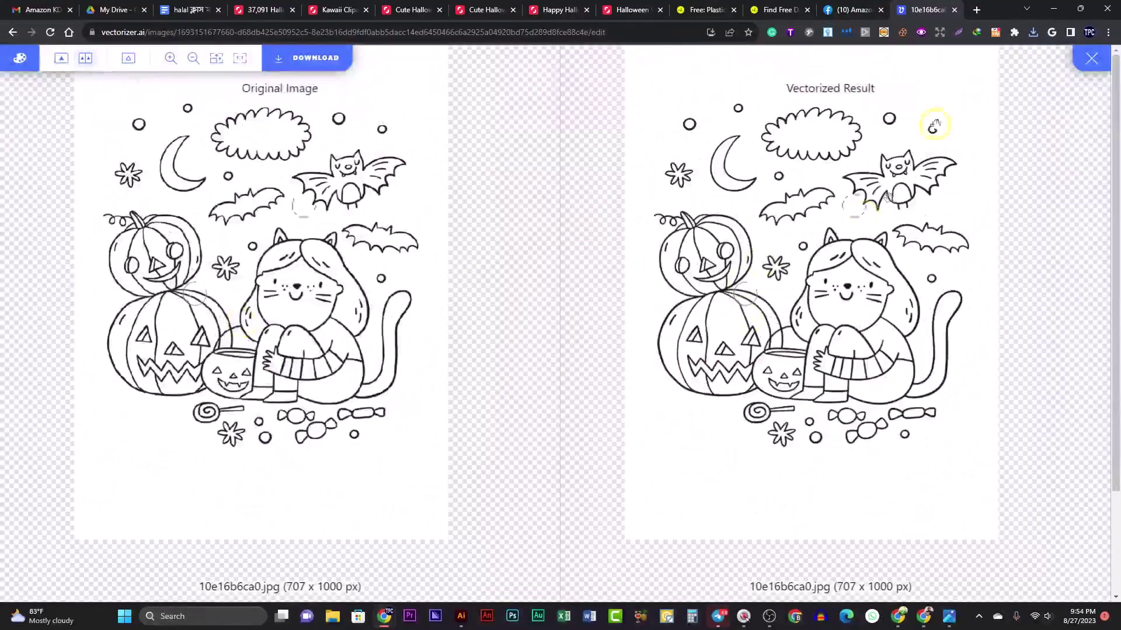
left_click(303, 57)
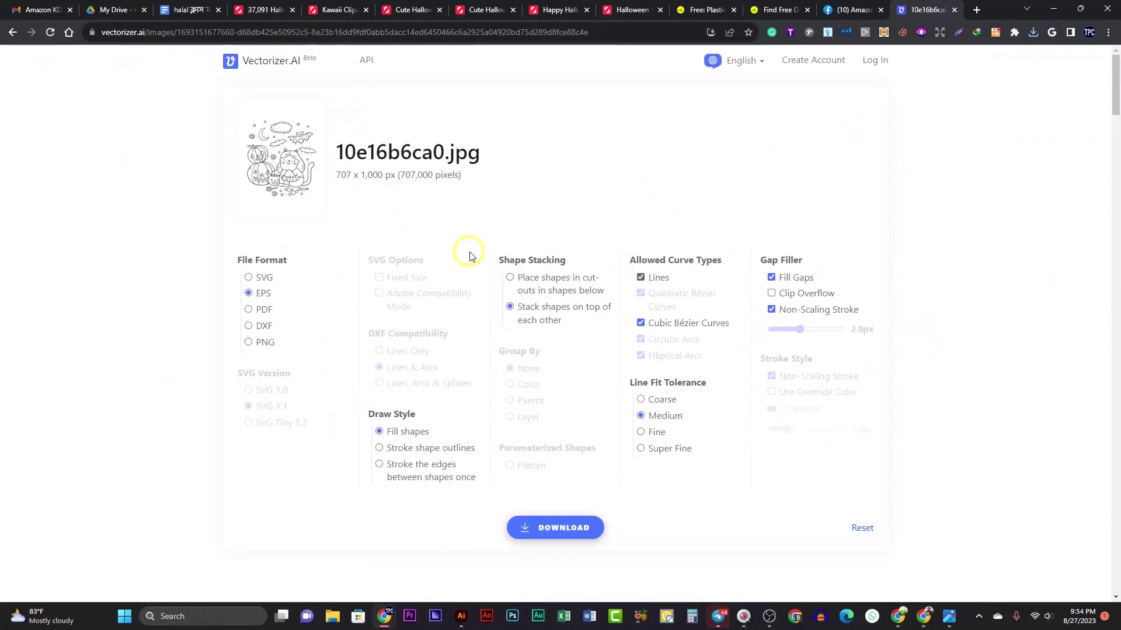
left_click(532, 529)
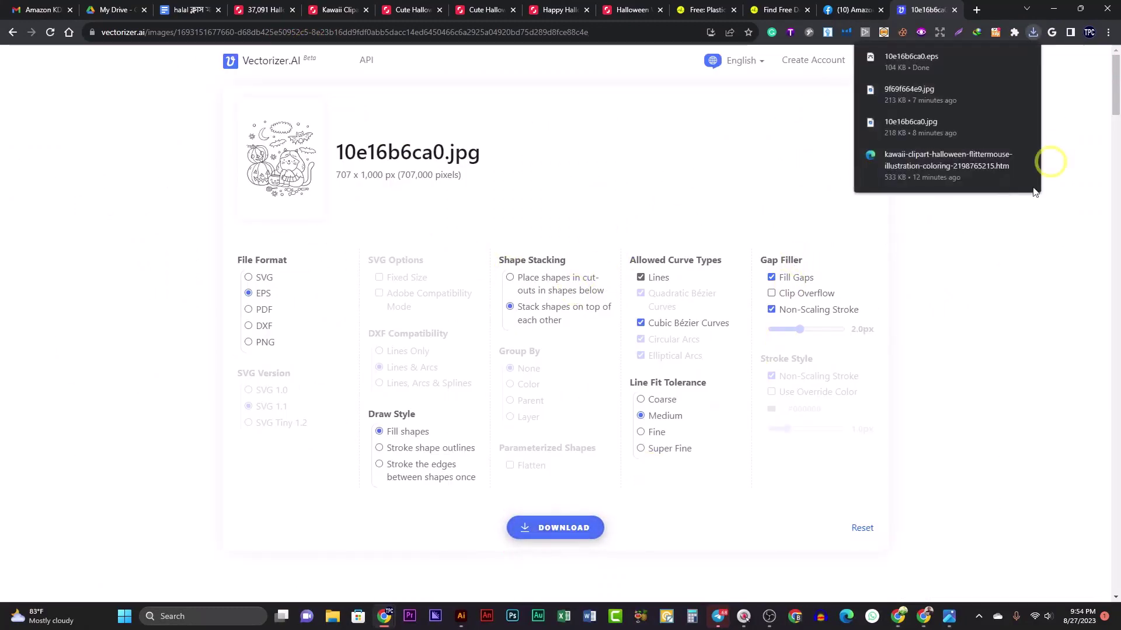
mouse_move(915, 64)
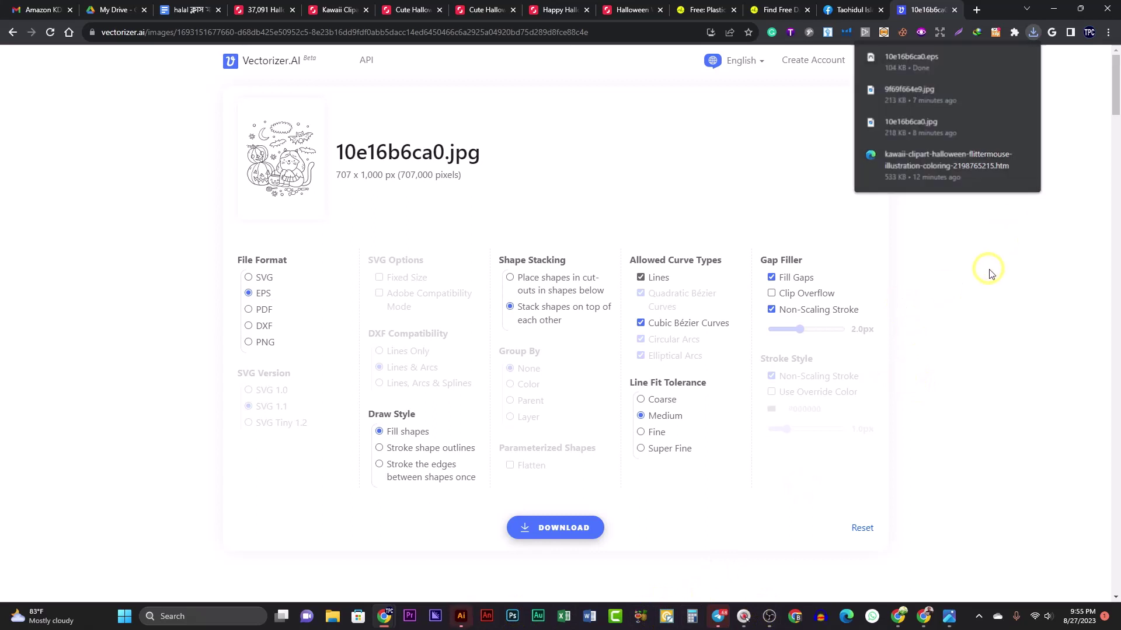
left_click(914, 356)
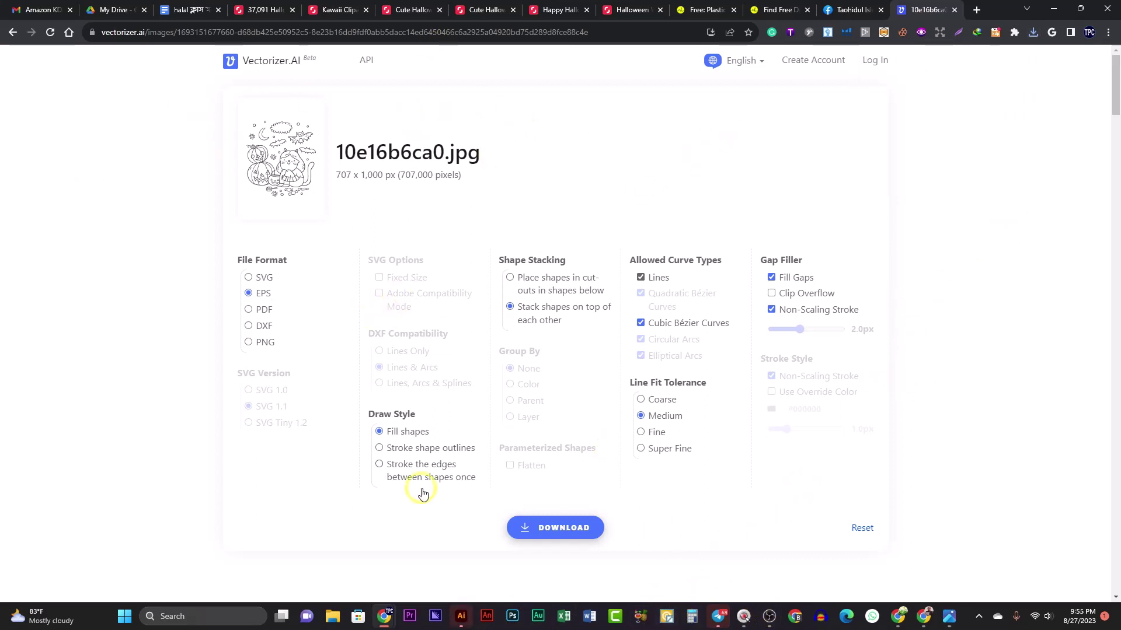
- Switch to Vector Magic Desktop Edition and load the witch image 9f69f664e9.jpg from the Downloads folder
left_click(665, 617)
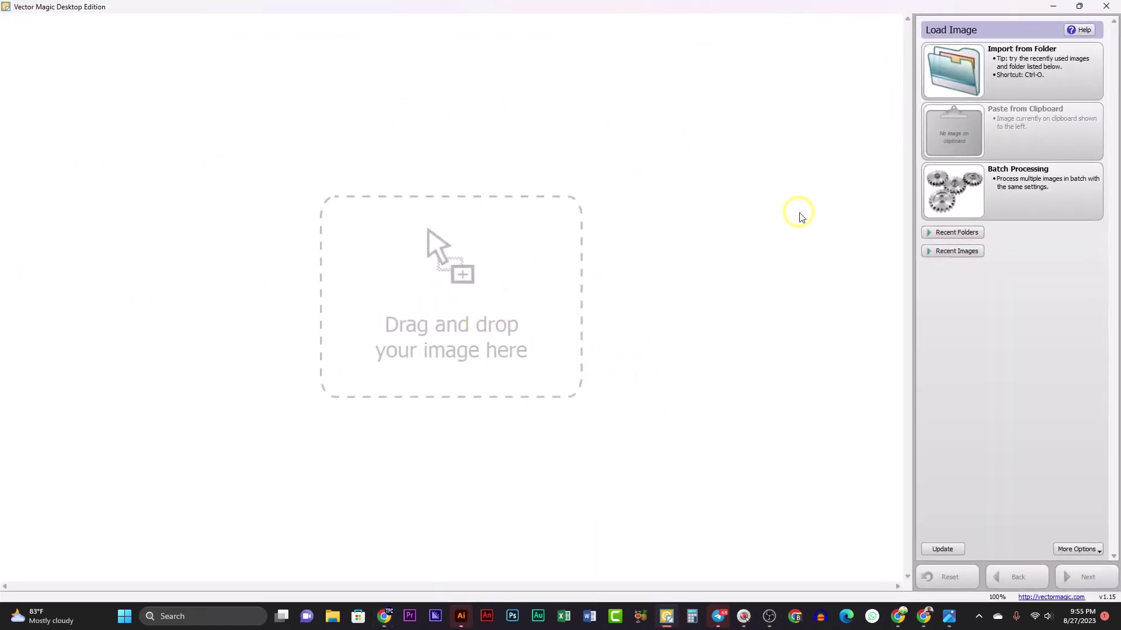
left_click(1098, 6)
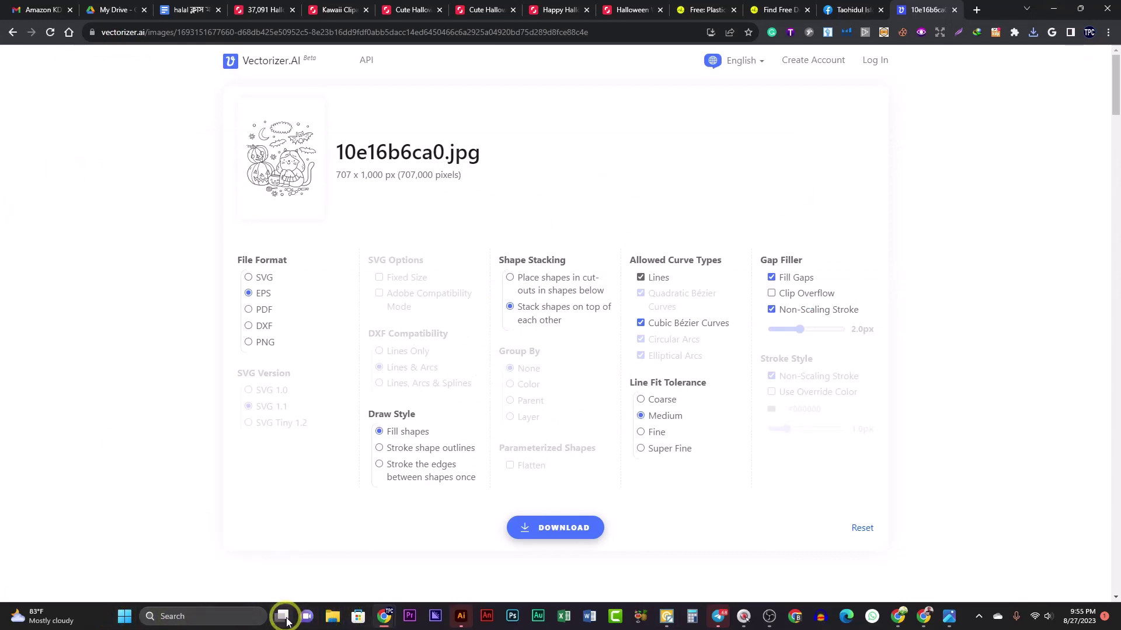
left_click(329, 619)
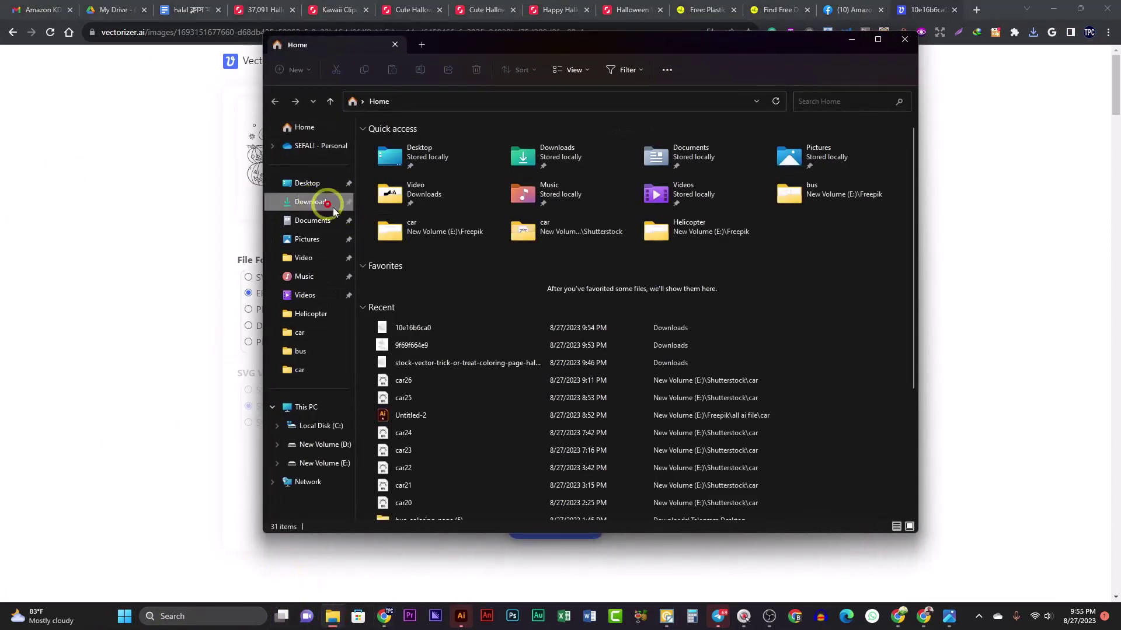
left_click(316, 201)
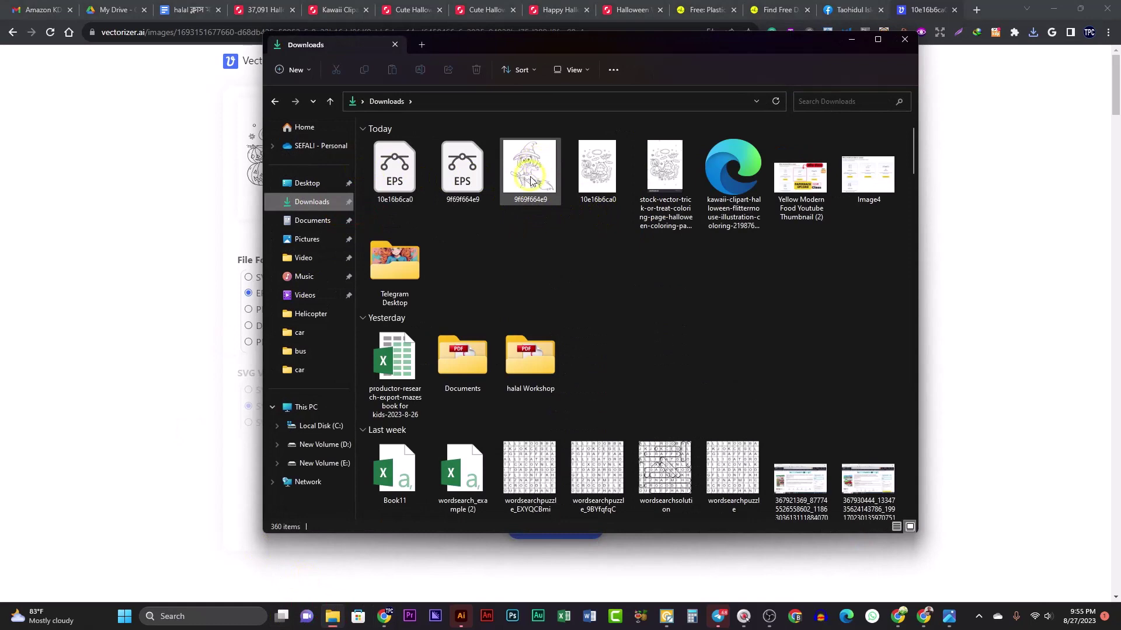
left_click_drag(530, 179, 479, 324)
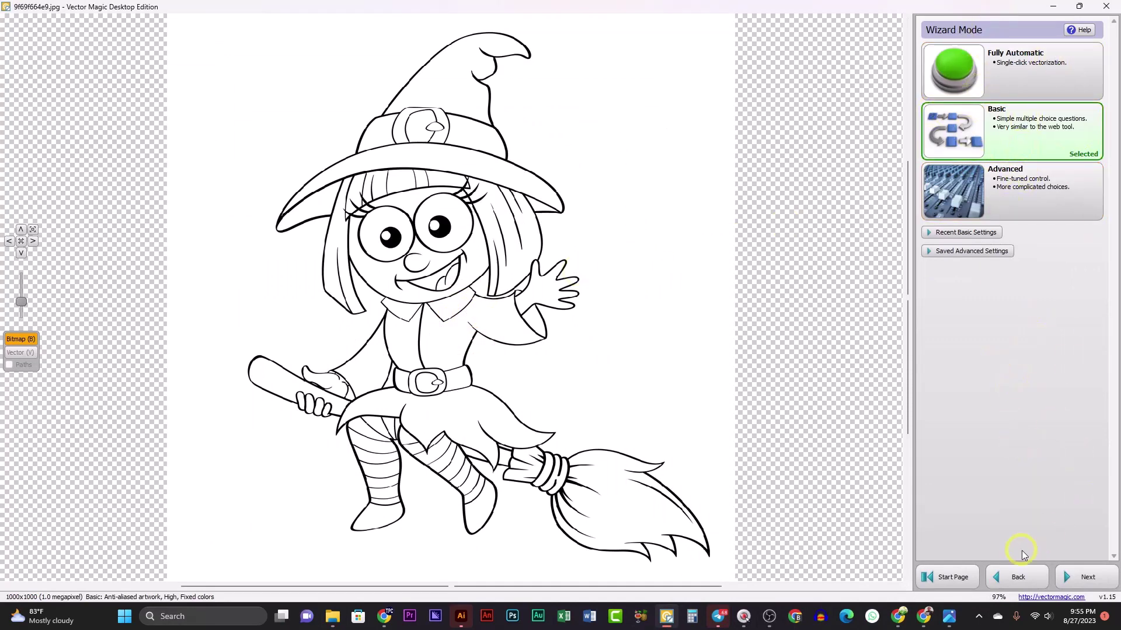
- Vectorize the witch image in Basic mode as Artwork with Blended Edges, with High input quality and Two Colors
left_click(1087, 581)
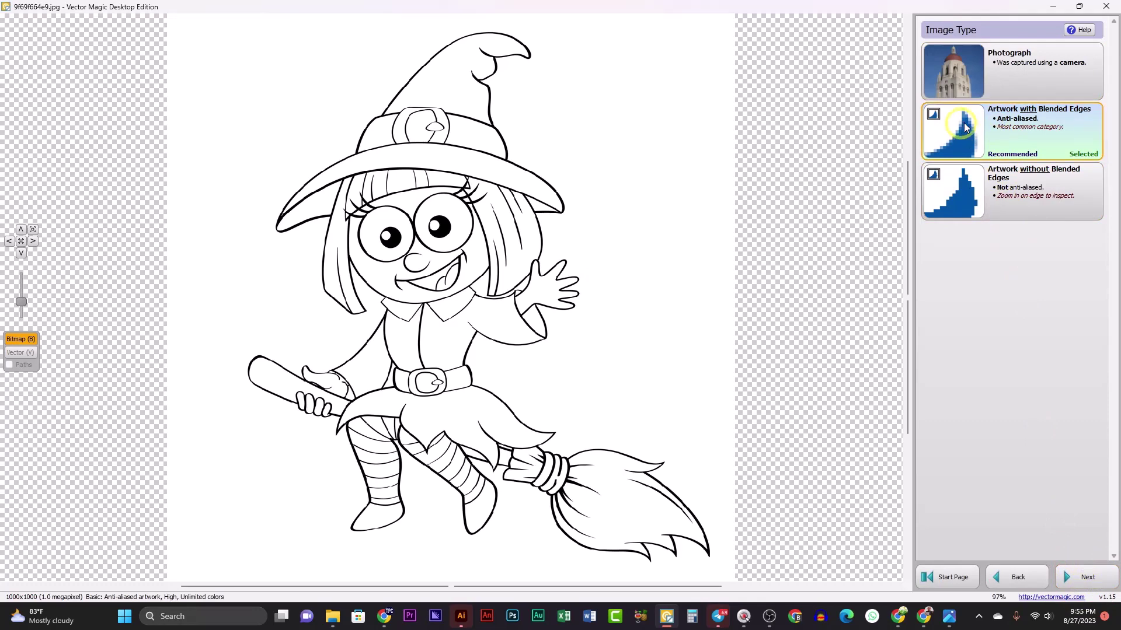
left_click(1087, 578)
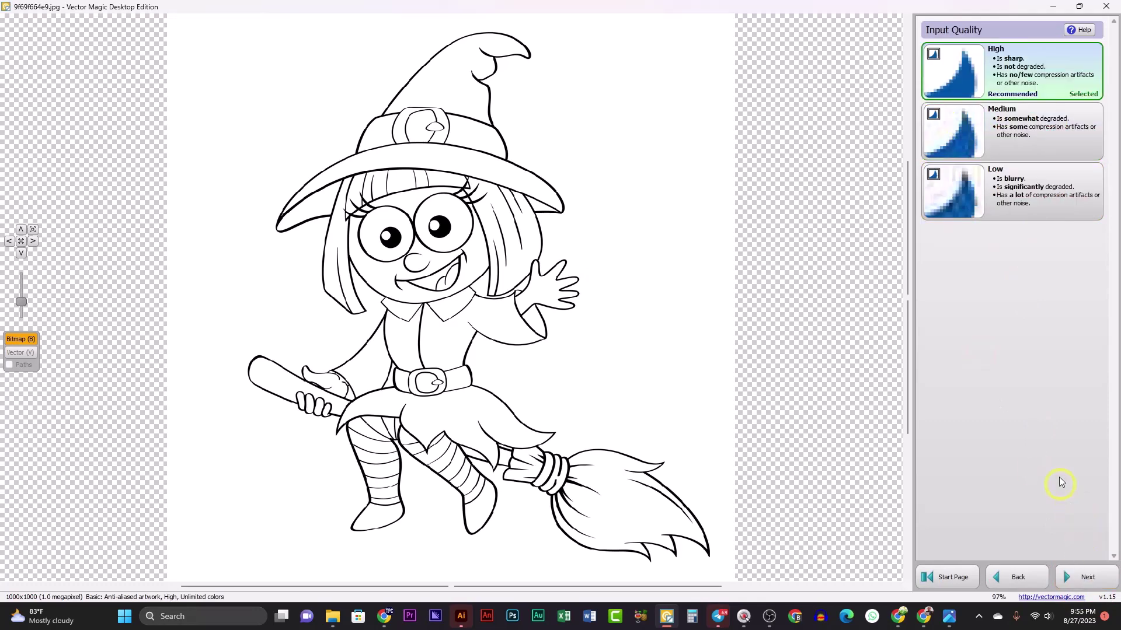
left_click(1083, 577)
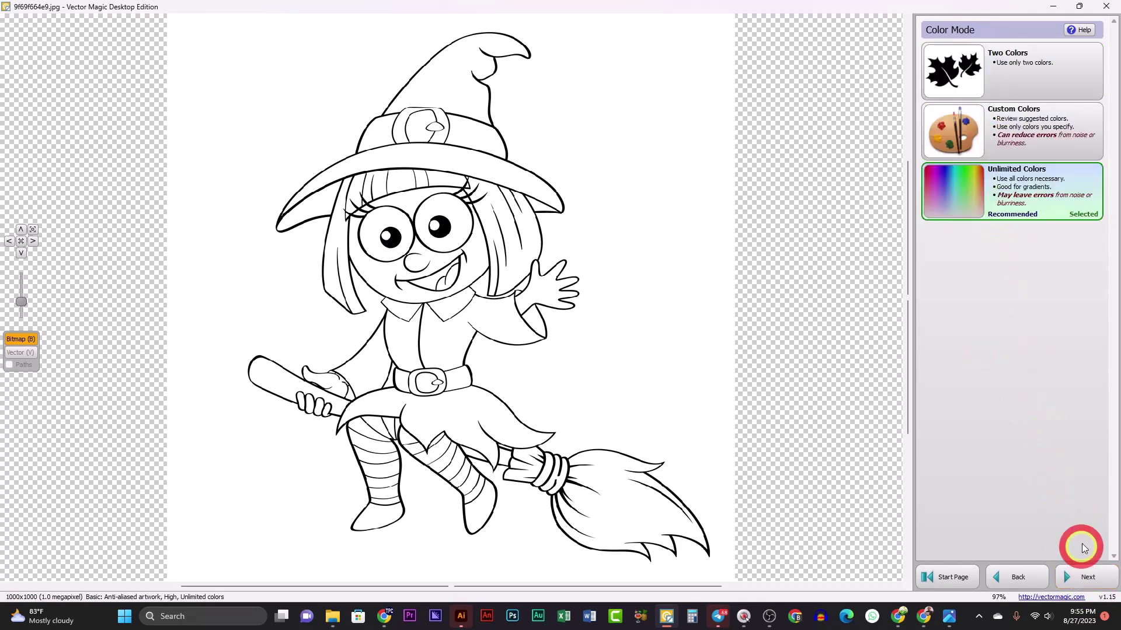
left_click(991, 73)
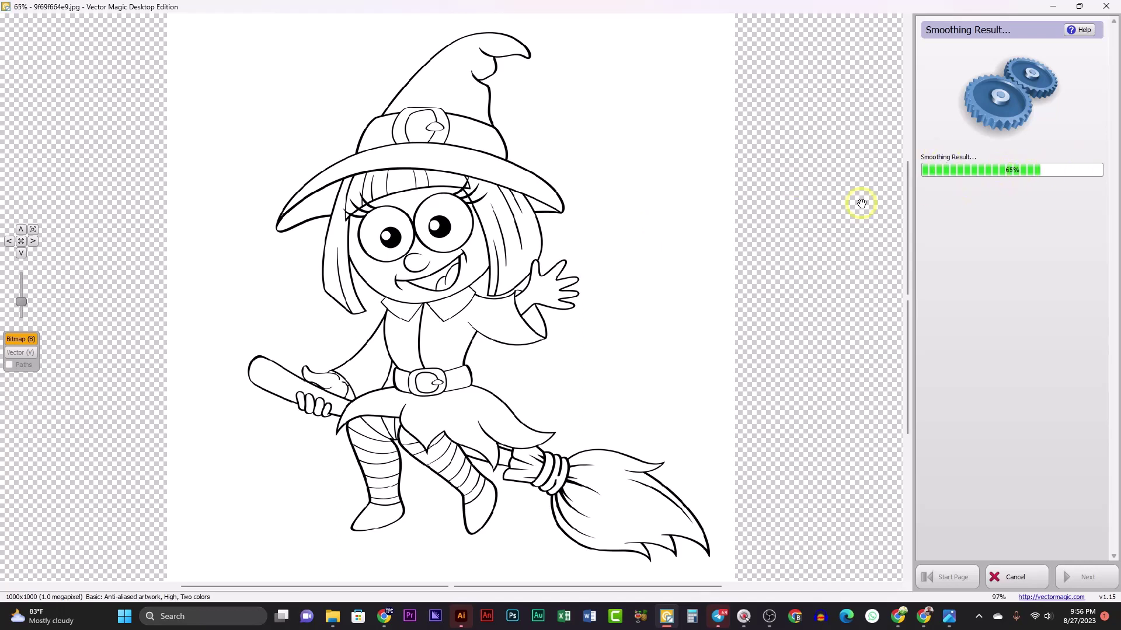
- Inspect the vectorized witch's outlines against the page, checking the face, hat, collar and waving hand up close
scroll(555, 279, "up", 3)
scroll(555, 279, "down", 4)
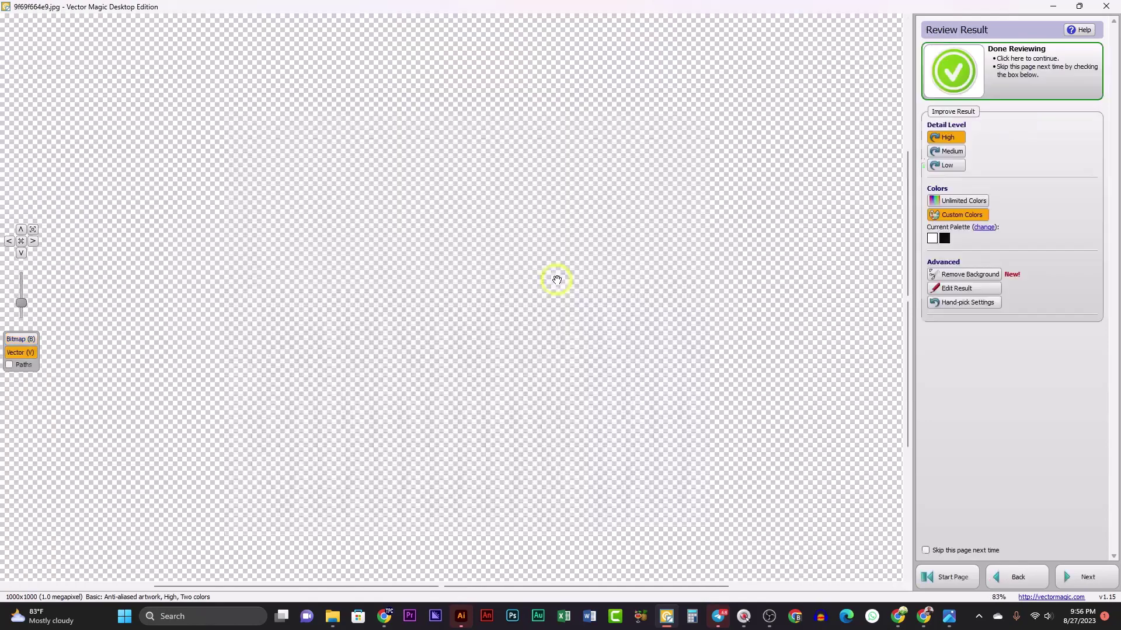
scroll(525, 268, "up", 8)
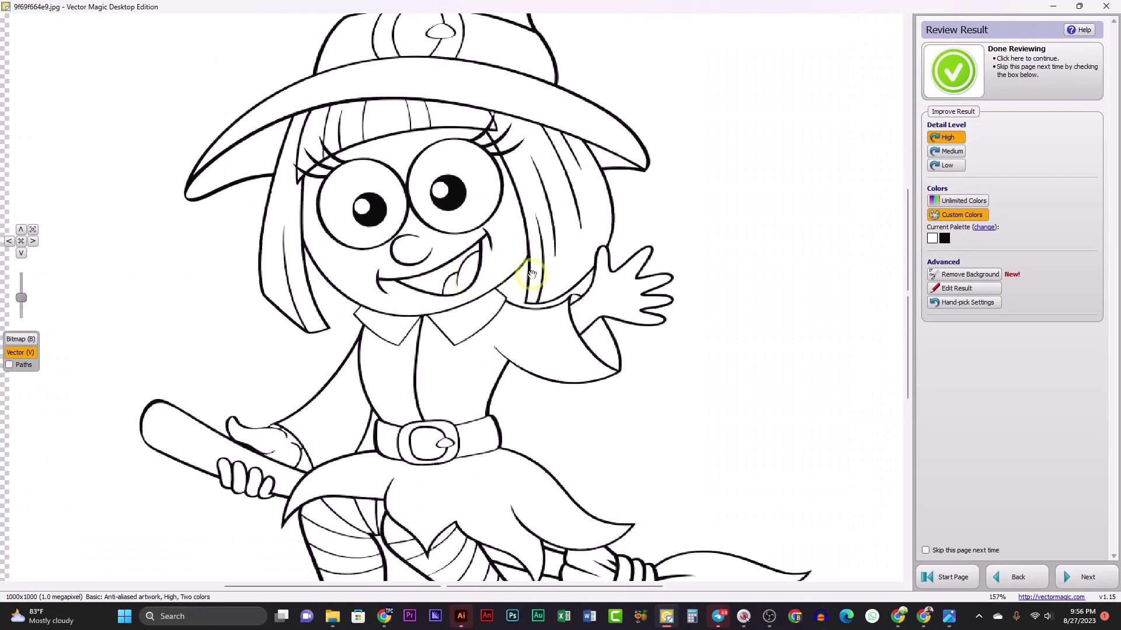
scroll(390, 275, "down", 4)
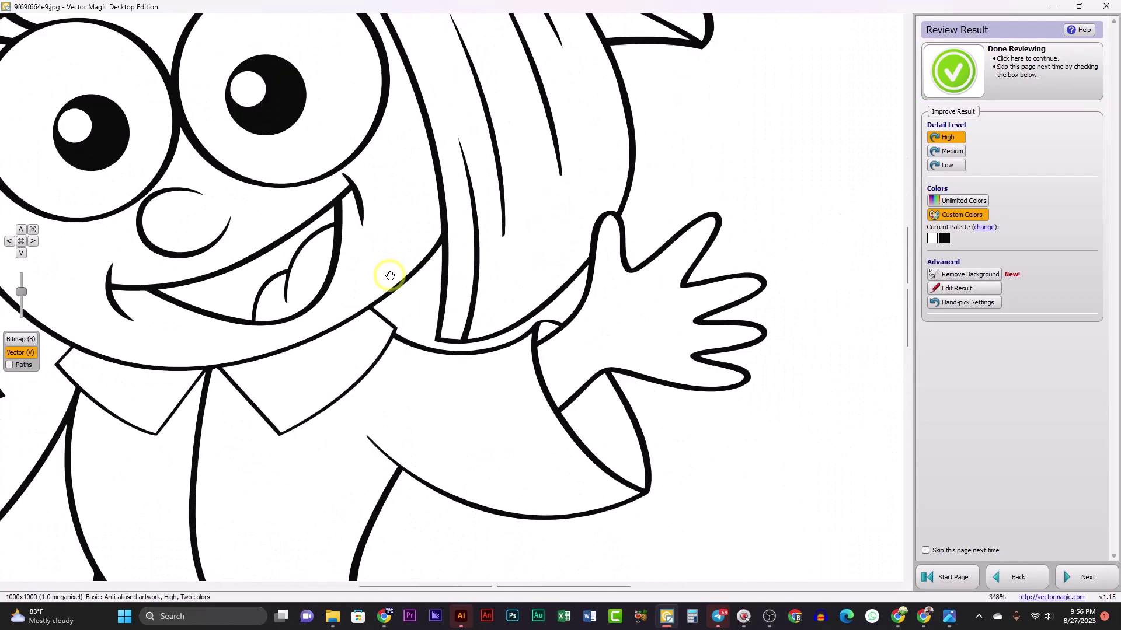
left_click_drag(316, 235, 471, 328)
left_click_drag(397, 203, 393, 231)
scroll(392, 231, "down", 2)
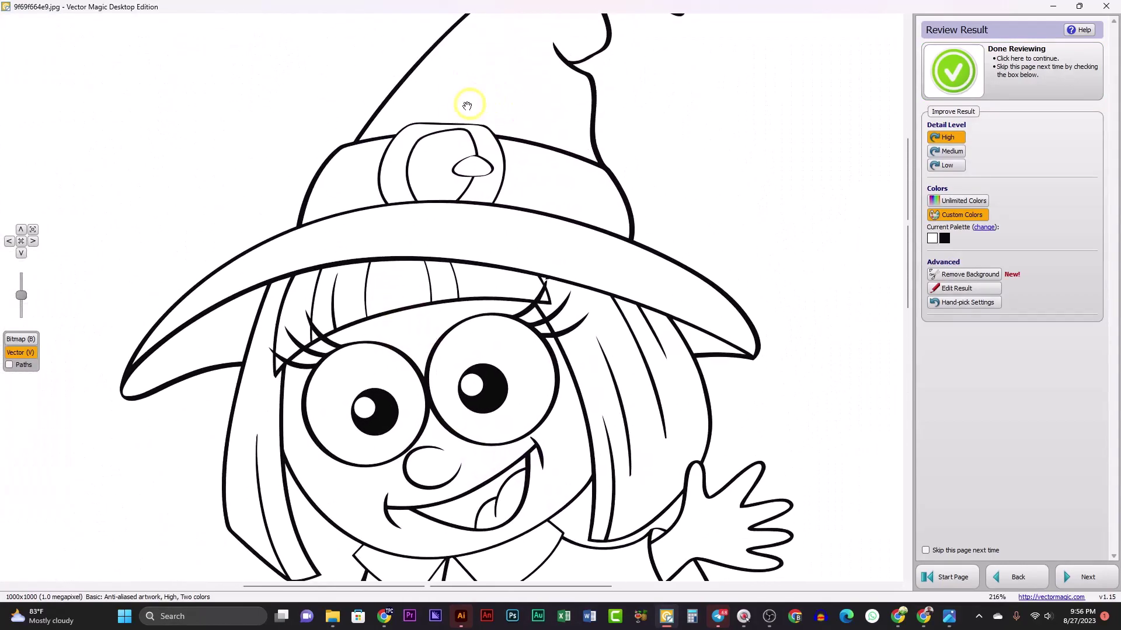
scroll(462, 111, "up", 7)
scroll(482, 170, "down", 5)
scroll(489, 176, "down", 5)
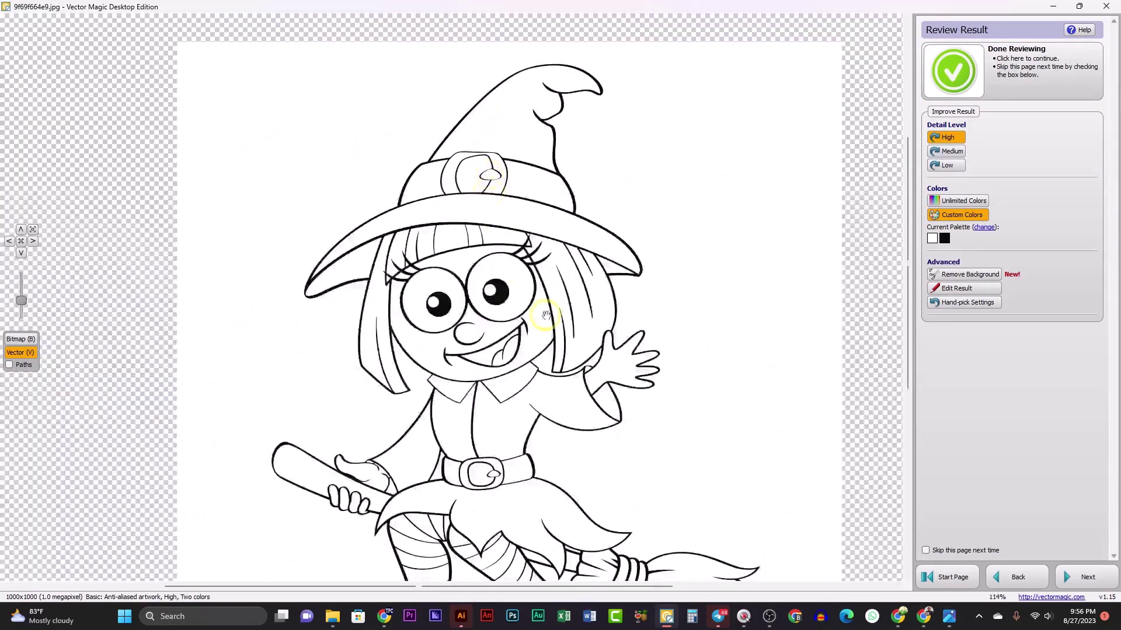
scroll(494, 208, "down", 2)
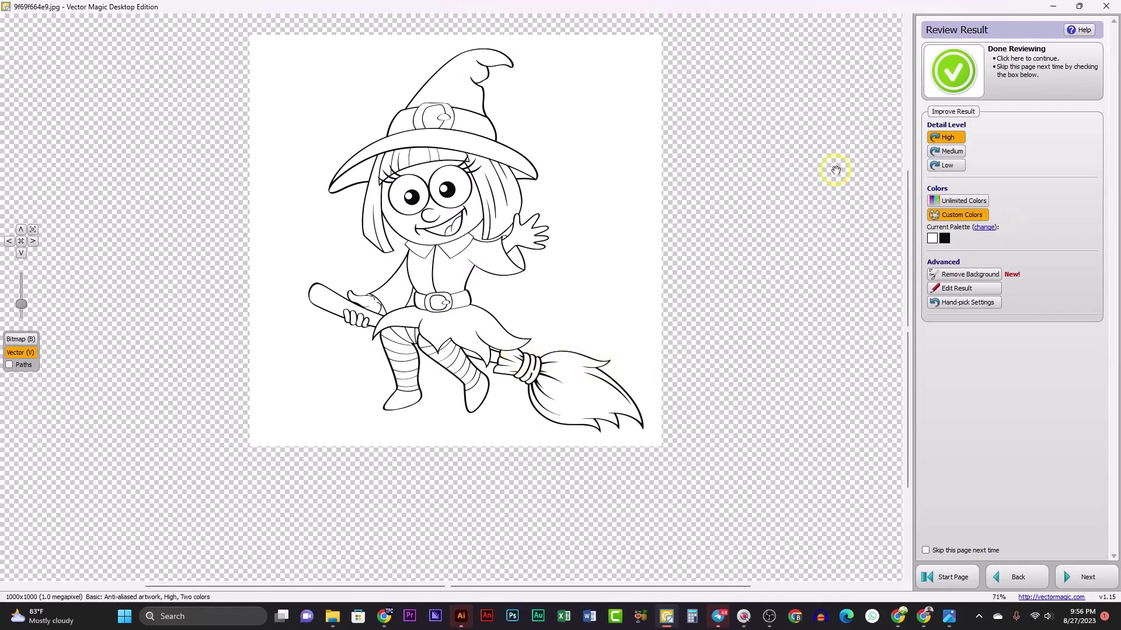
scroll(532, 250, "up", 1)
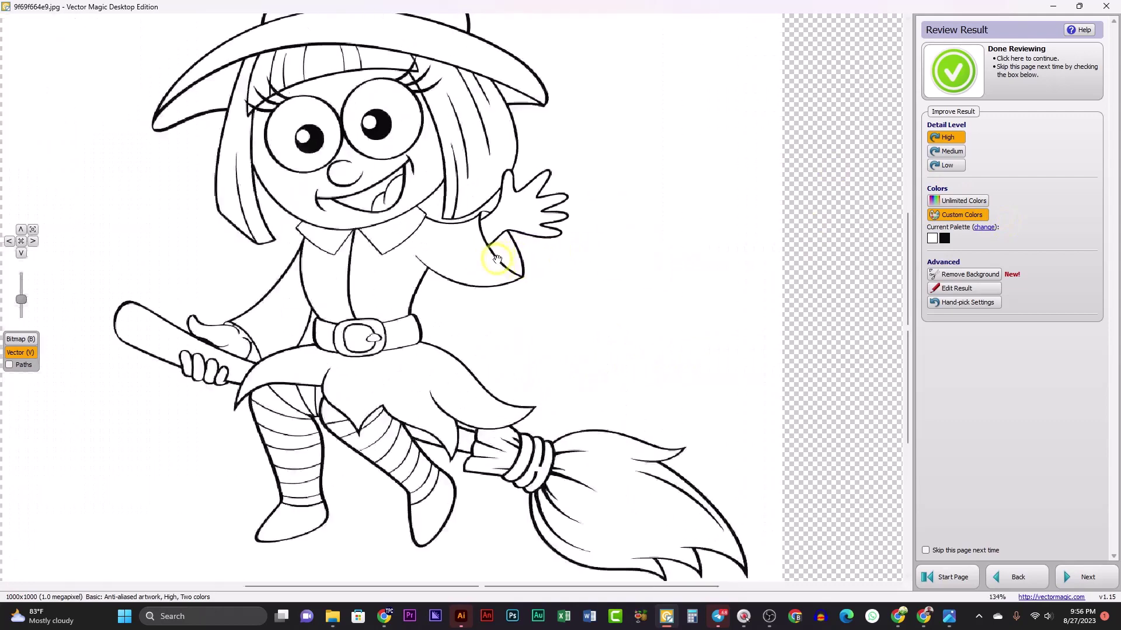
left_click_drag(472, 211, 487, 282)
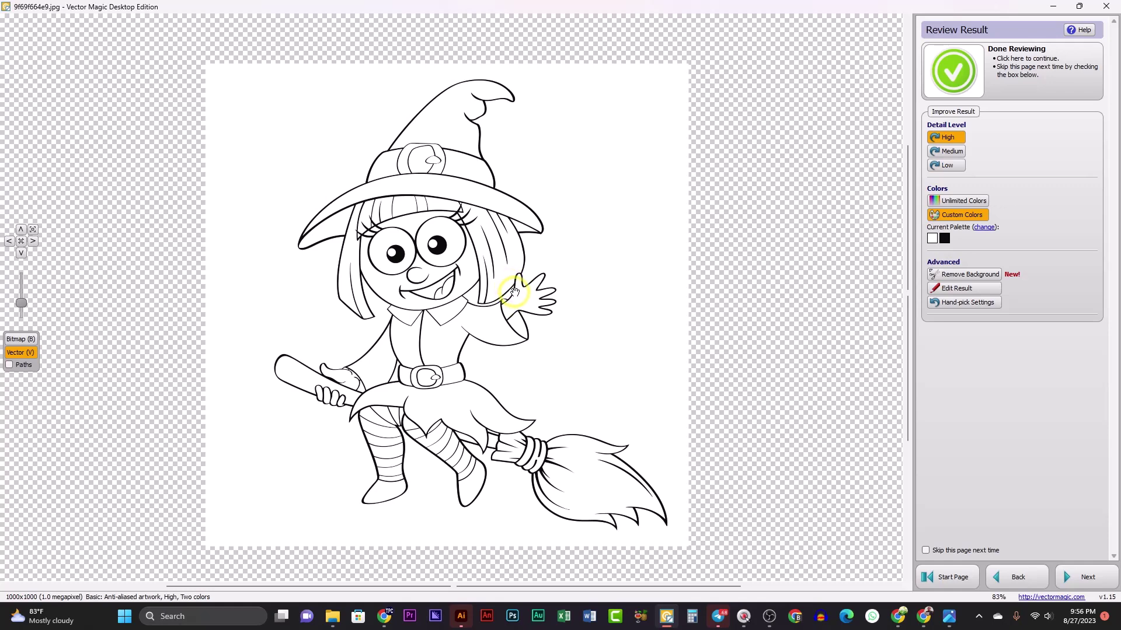
scroll(493, 320, "up", 3)
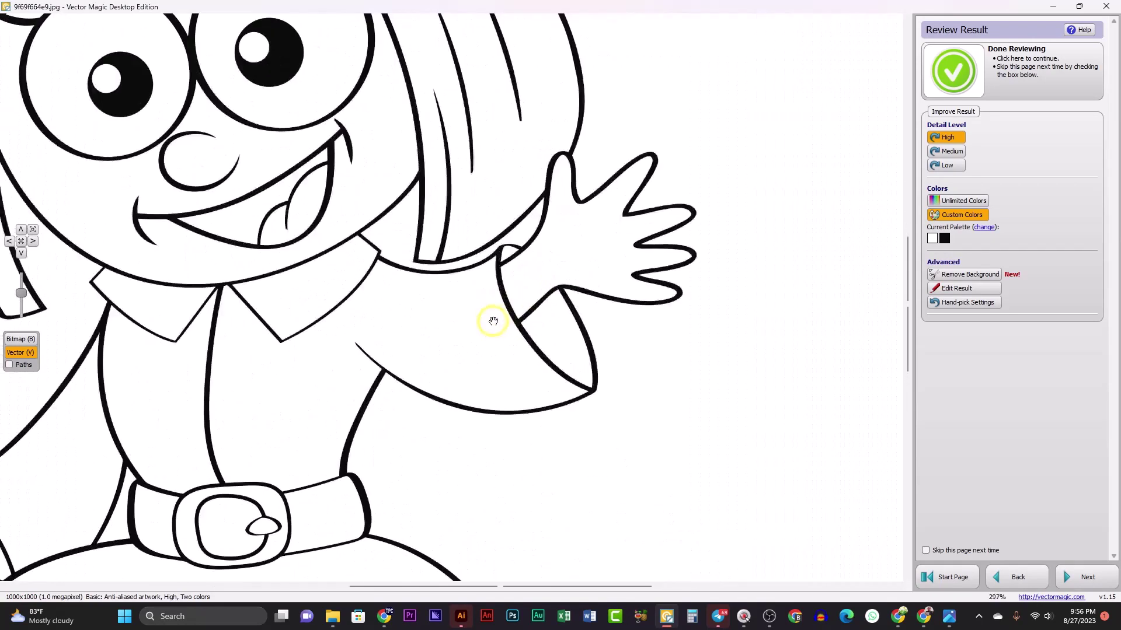
scroll(493, 320, "down", 2)
scroll(508, 318, "down", 1)
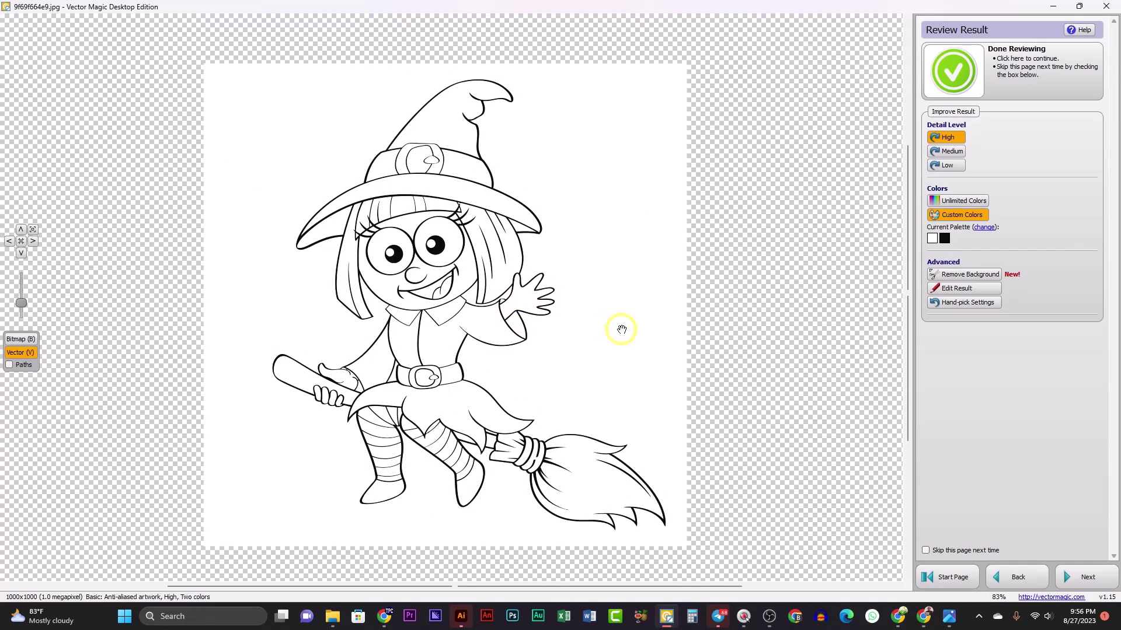
- Save the vectorized witch in Adobe Illustrator (*.ai) format as 9f69f664e93 in the Downloads folder
key("ctrl+s")
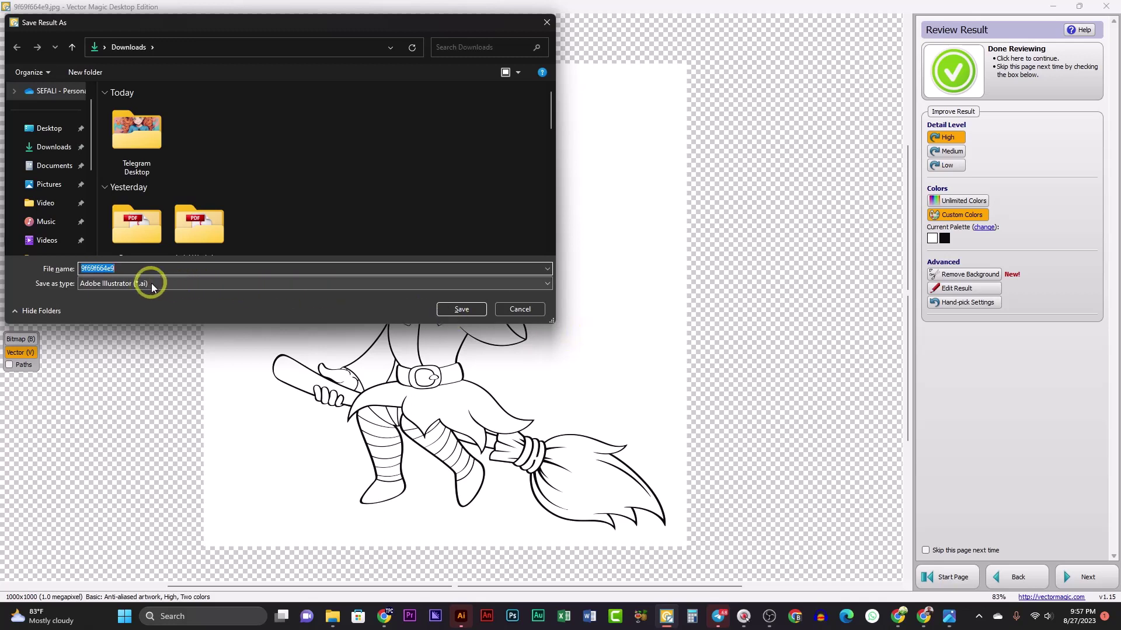
left_click(153, 285)
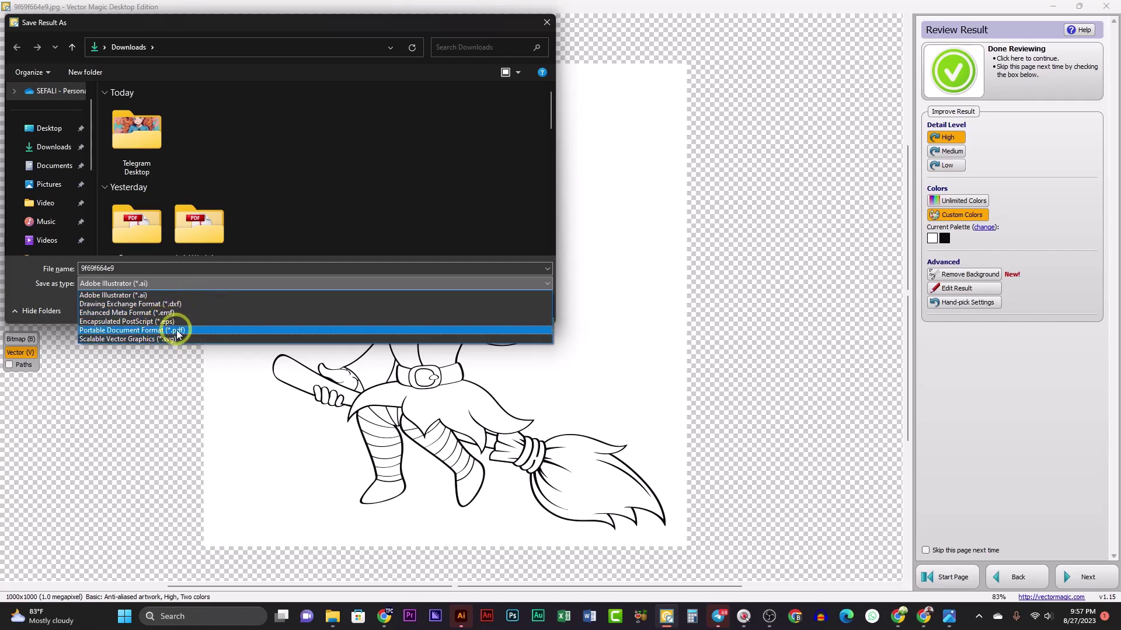
left_click(146, 296)
left_click(136, 266)
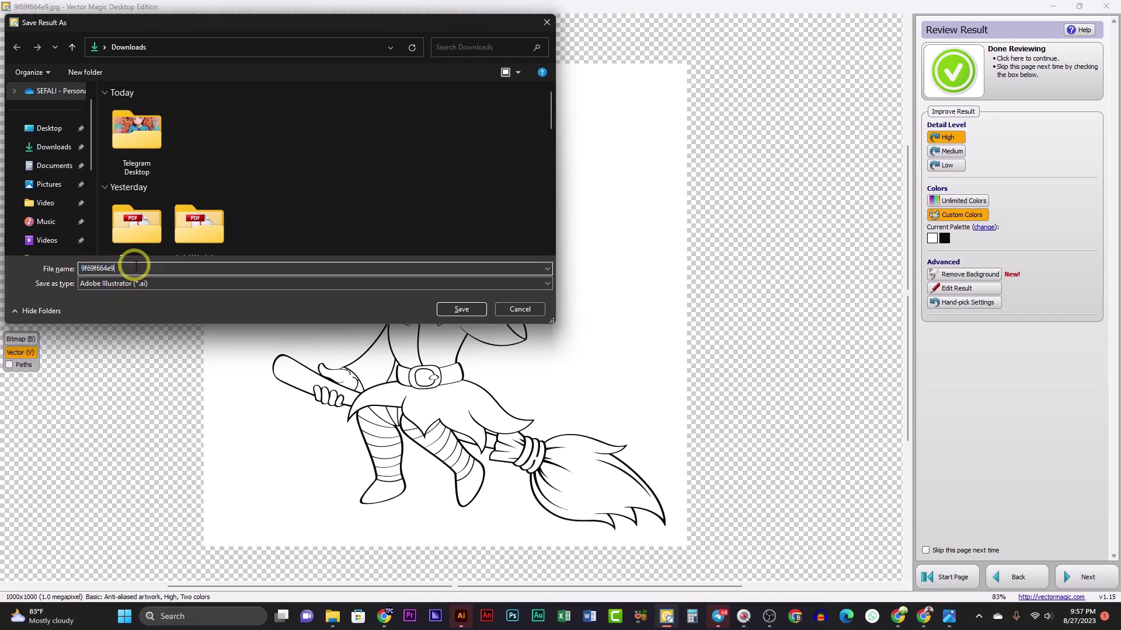
type("3")
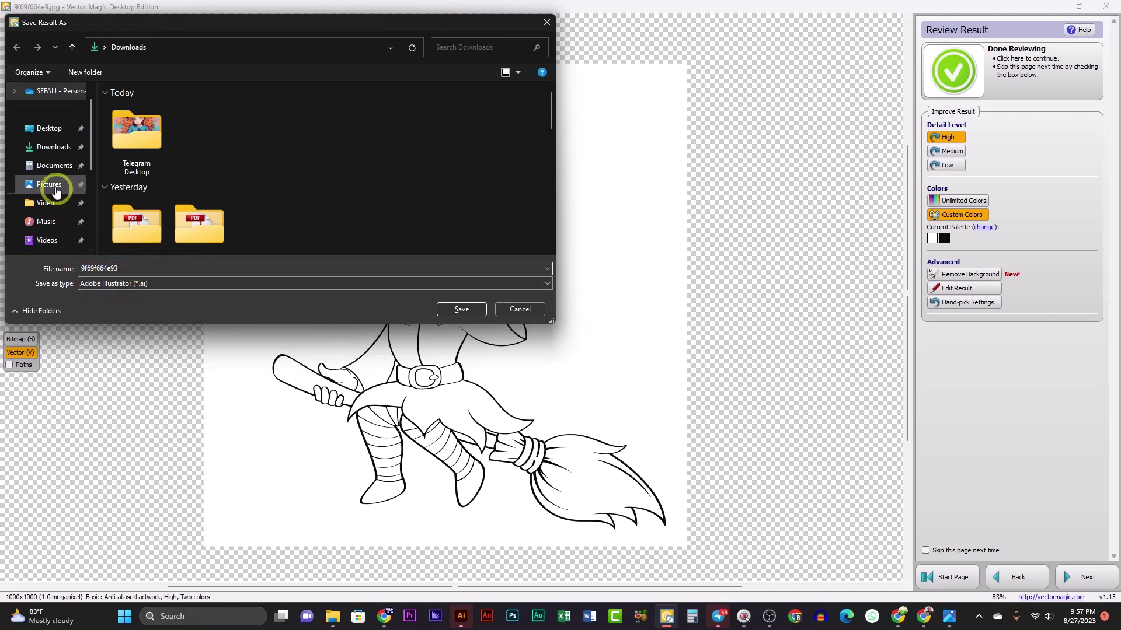
left_click(41, 147)
left_click(471, 318)
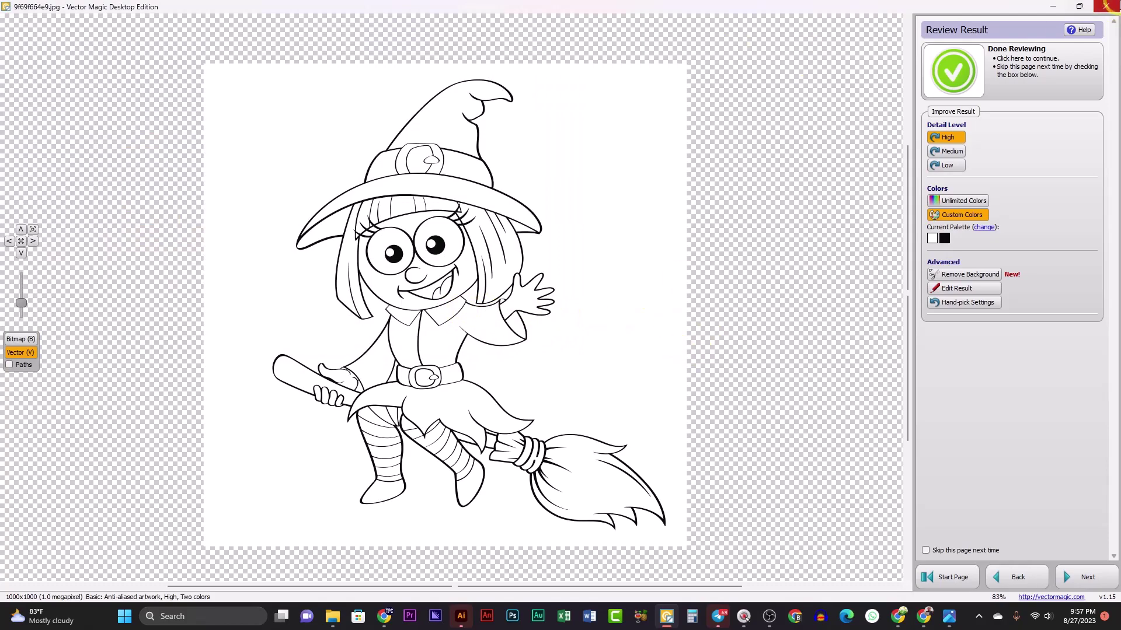
- Close Vector Magic, open 9f69f664e93 from the Downloads folder in Illustrator and select the witch group
left_click(1112, 6)
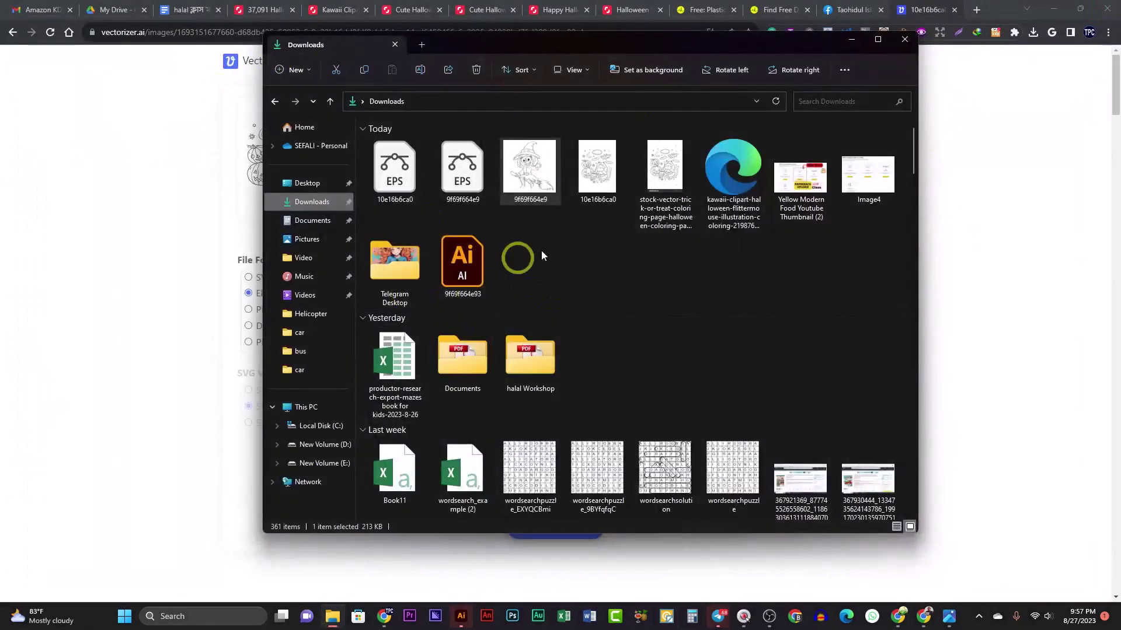
left_click(877, 40)
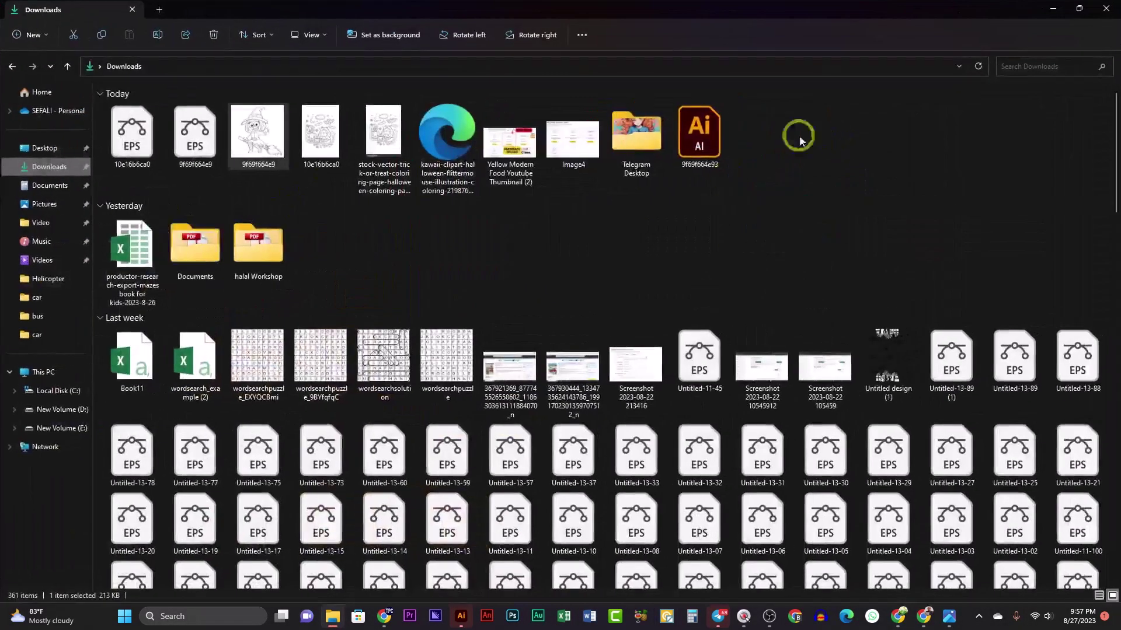
left_click(700, 146)
double_click(700, 146)
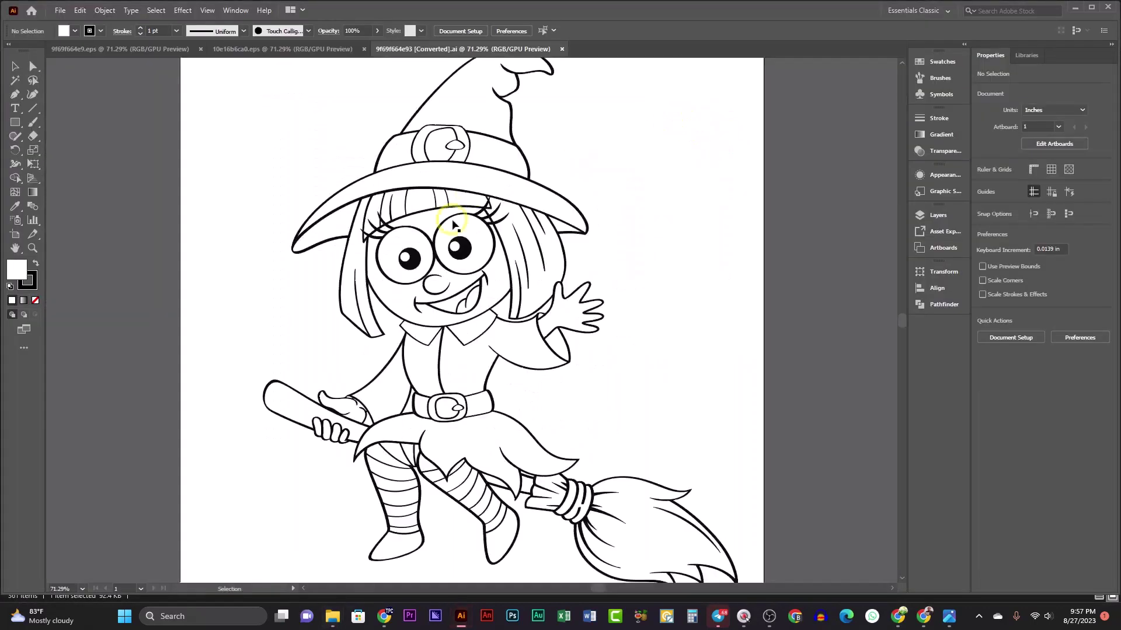
left_click(514, 231)
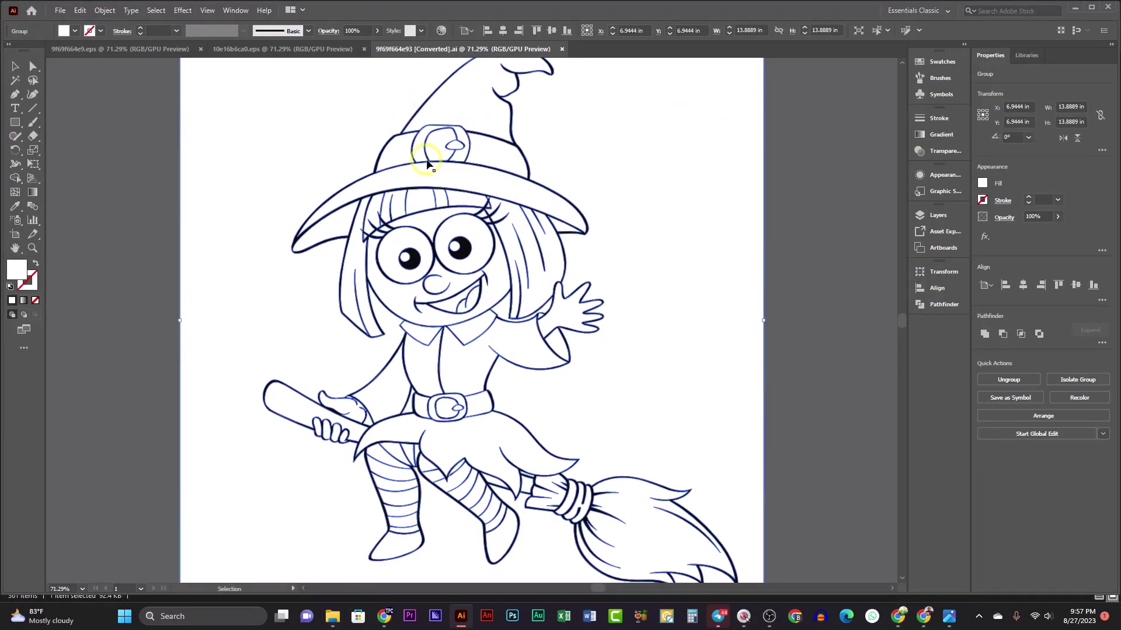
- Copy the witch artwork from the 9f69f664e93 document into 9f69f664e9.eps and place it beside the existing witch
left_click(295, 50)
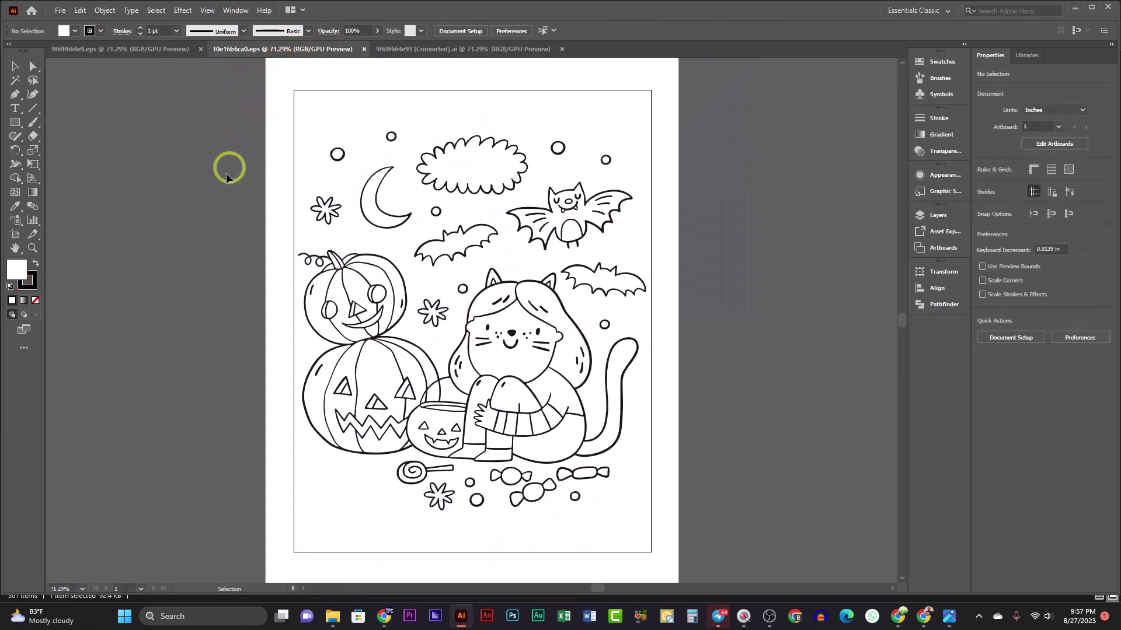
left_click(138, 50)
left_click(387, 212)
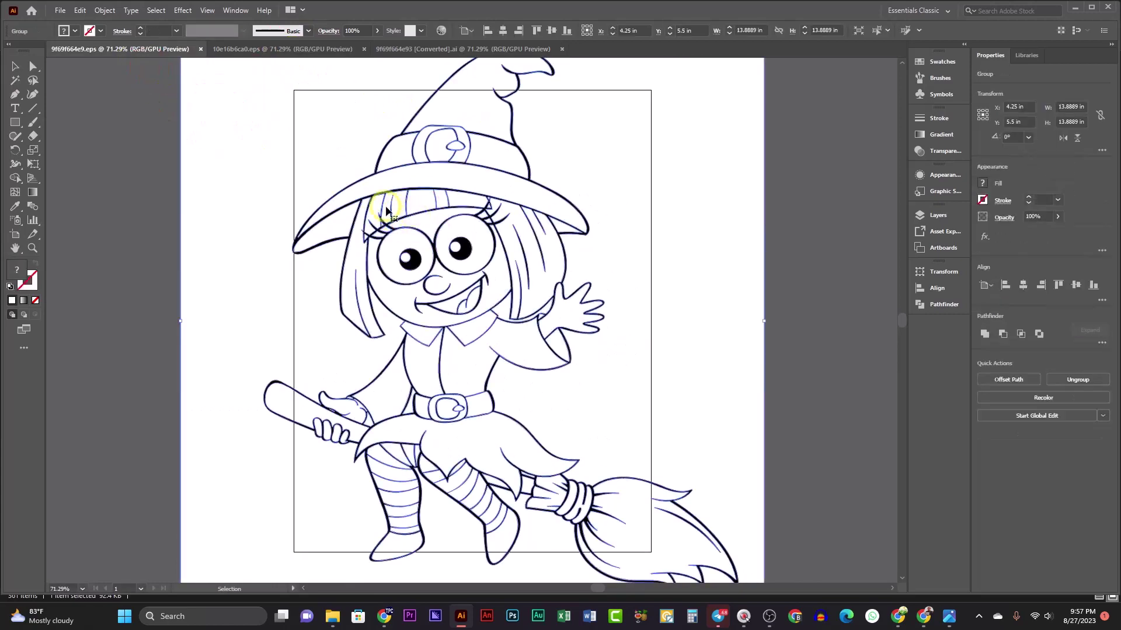
scroll(386, 211, "down", 3)
left_click_drag(498, 250, 456, 273)
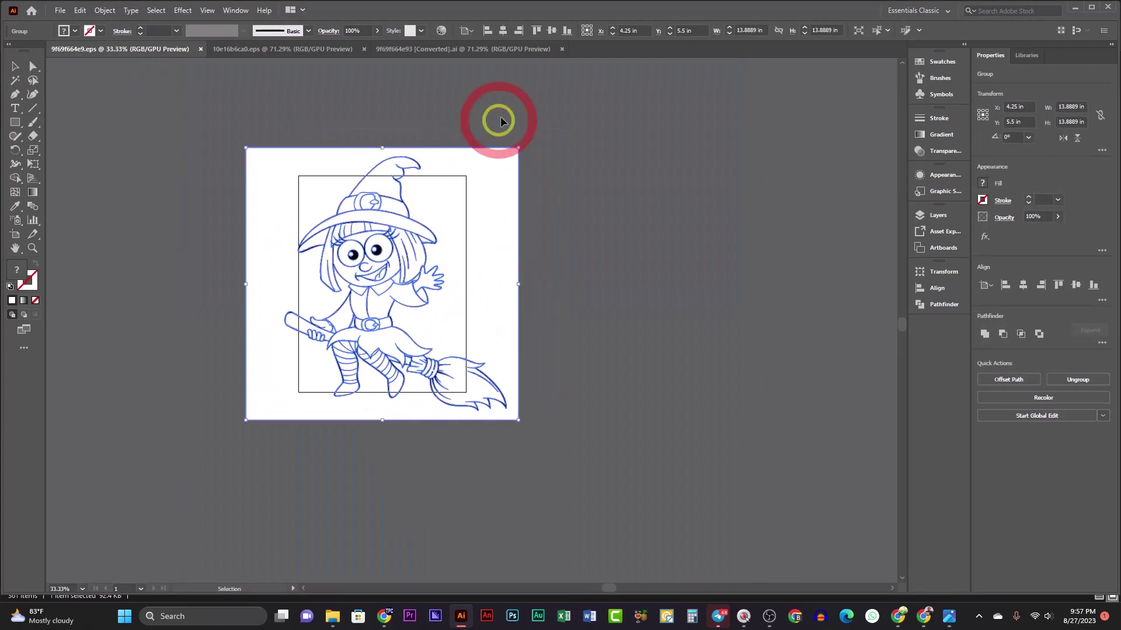
left_click(499, 49)
left_click_drag(581, 232, 699, 290)
key("ctrl+z")
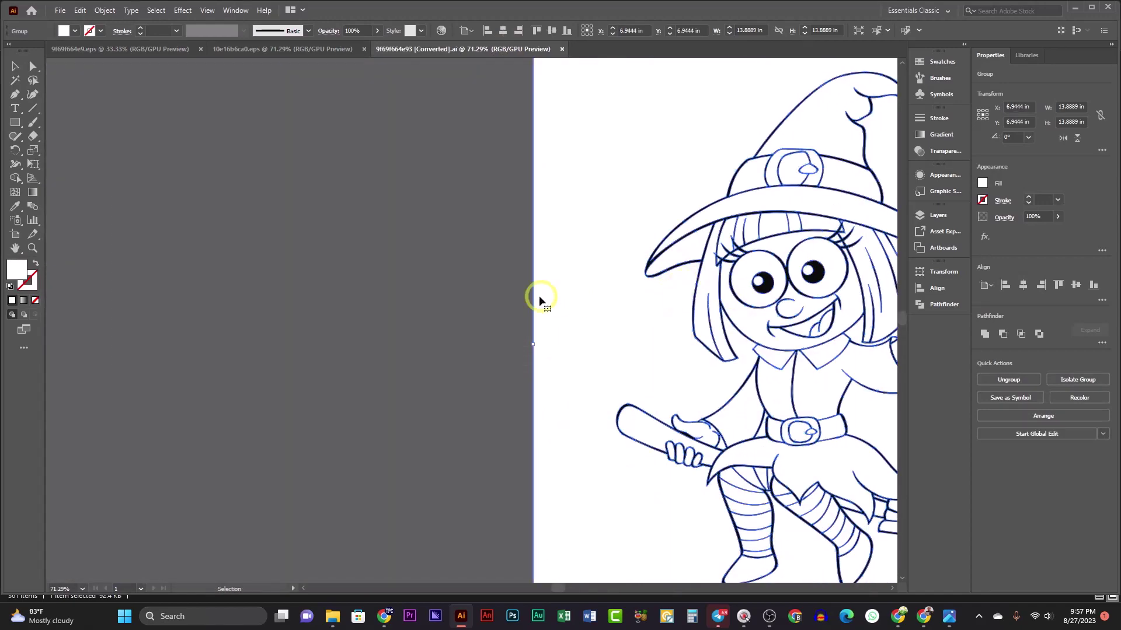
scroll(491, 295, "down", 3)
left_click_drag(487, 295, 356, 286)
left_click_drag(333, 154, 694, 451)
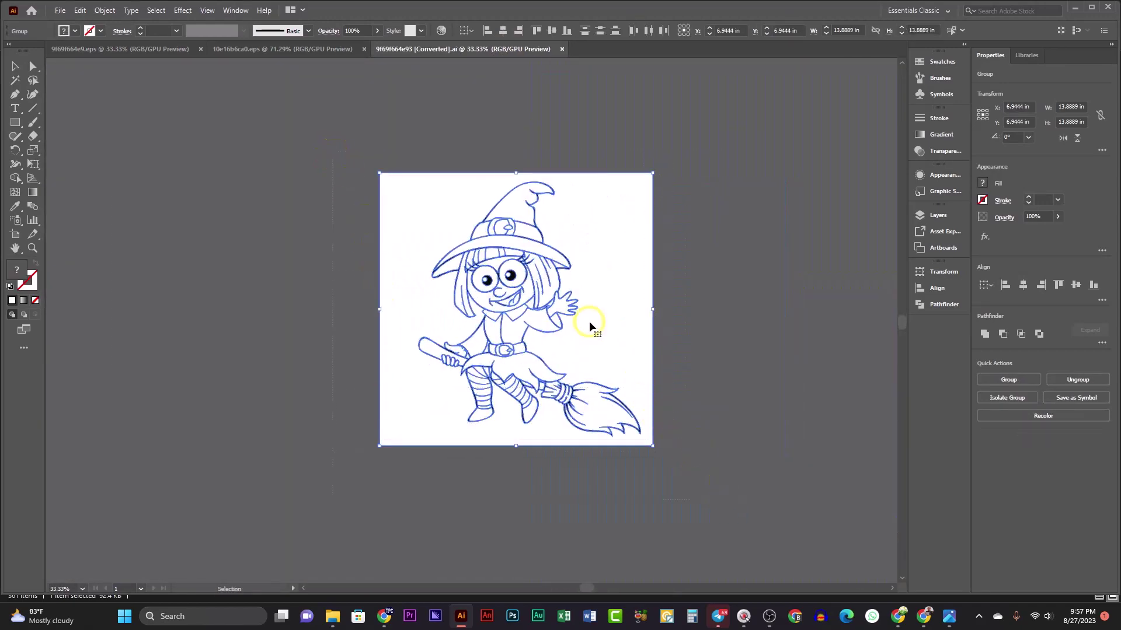
left_click_drag(588, 327, 709, 287)
left_click_drag(546, 384, 512, 393)
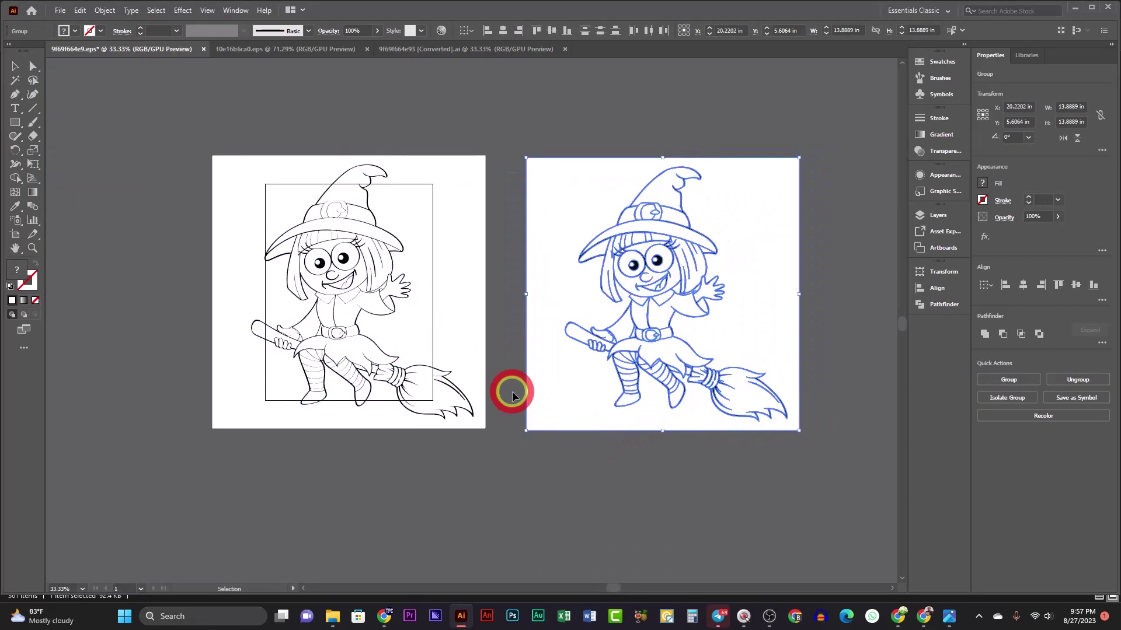
left_click(492, 419)
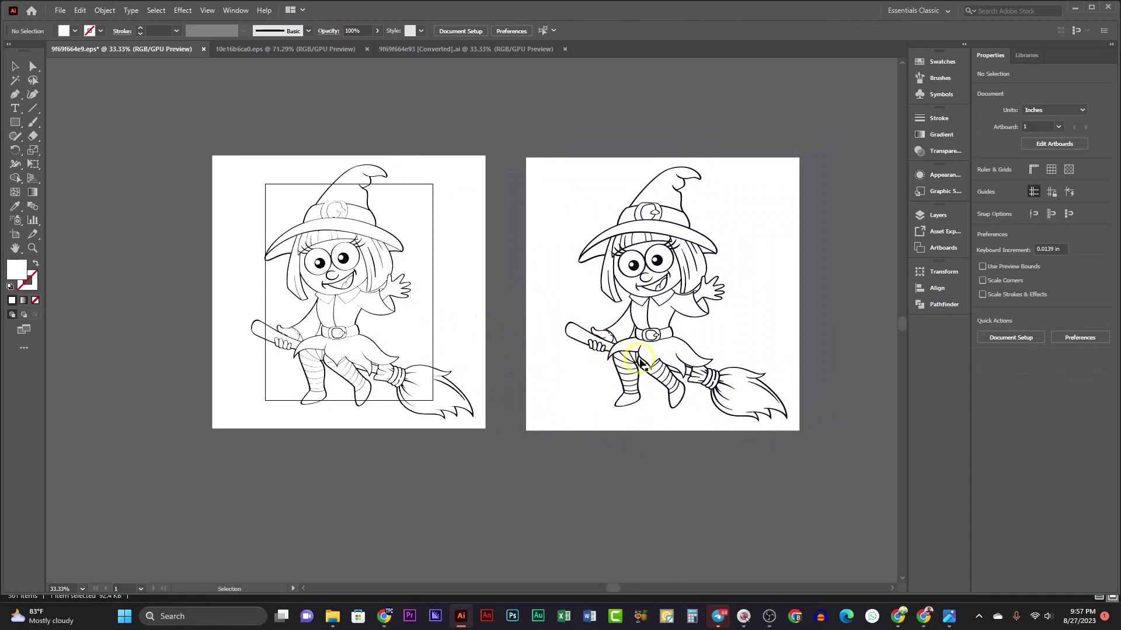
- Move the original EPS witch off the artboard, away from the copied witch, and ungroup it
left_click(458, 299)
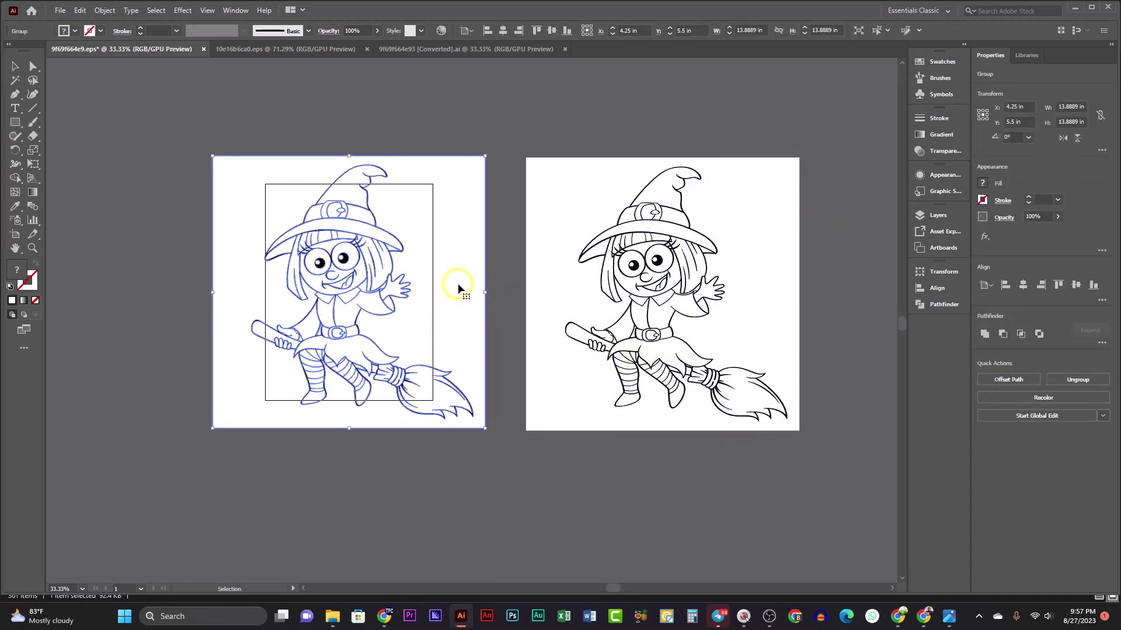
left_click_drag(452, 288, 411, 285)
right_click(383, 313)
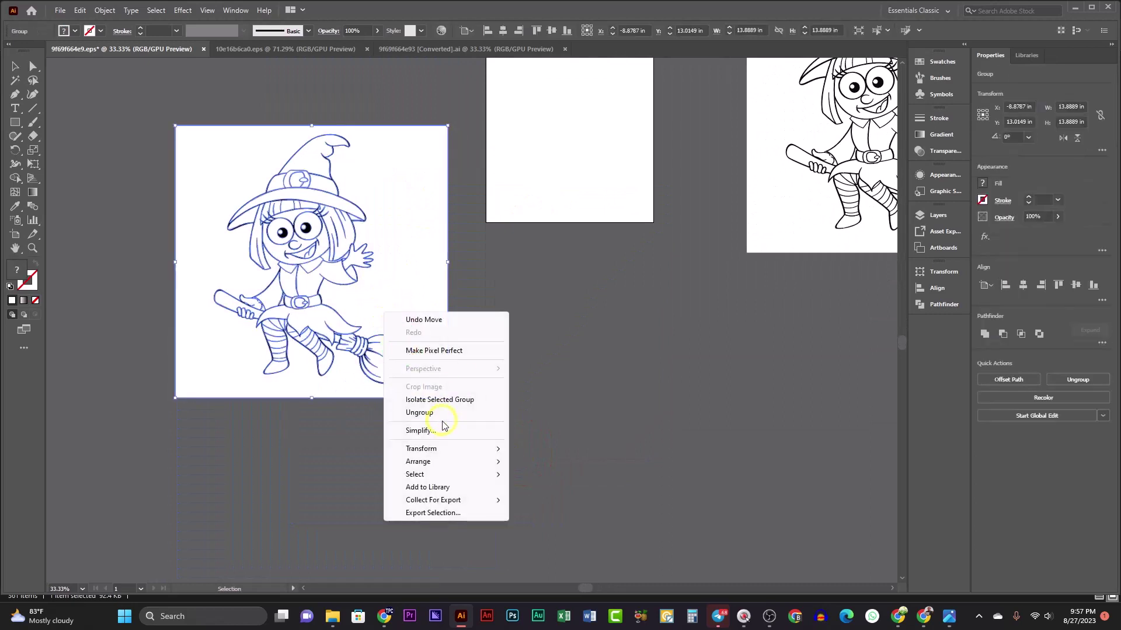
left_click(432, 412)
- Delete the white background behind the ungrouped EPS witch and check its remaining shapes
left_click(426, 309)
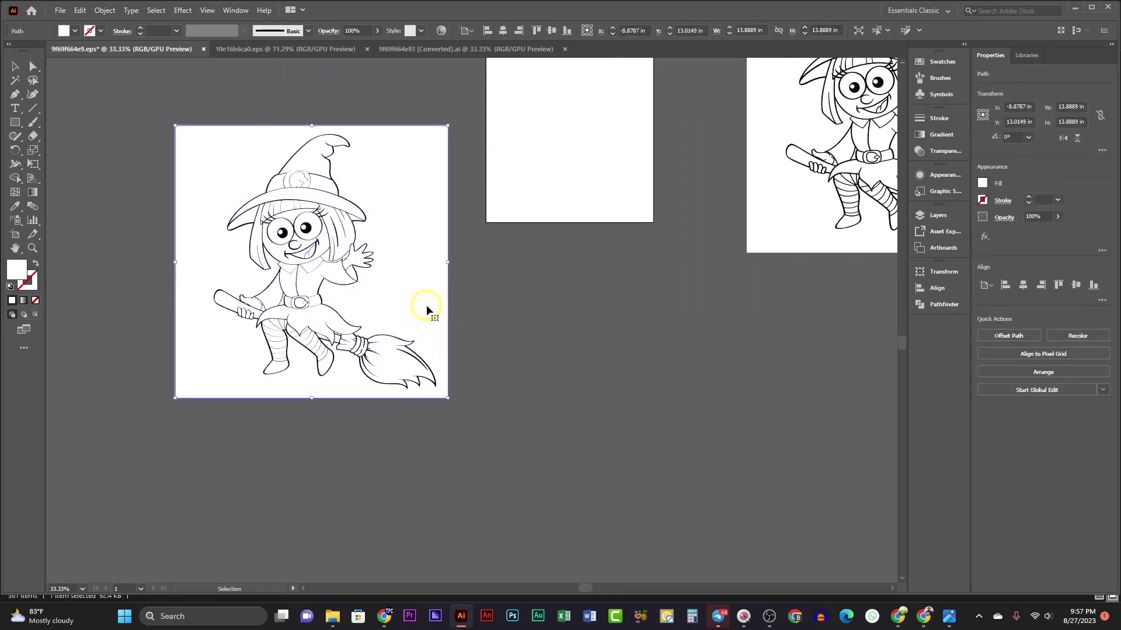
key("Delete")
left_click(328, 269)
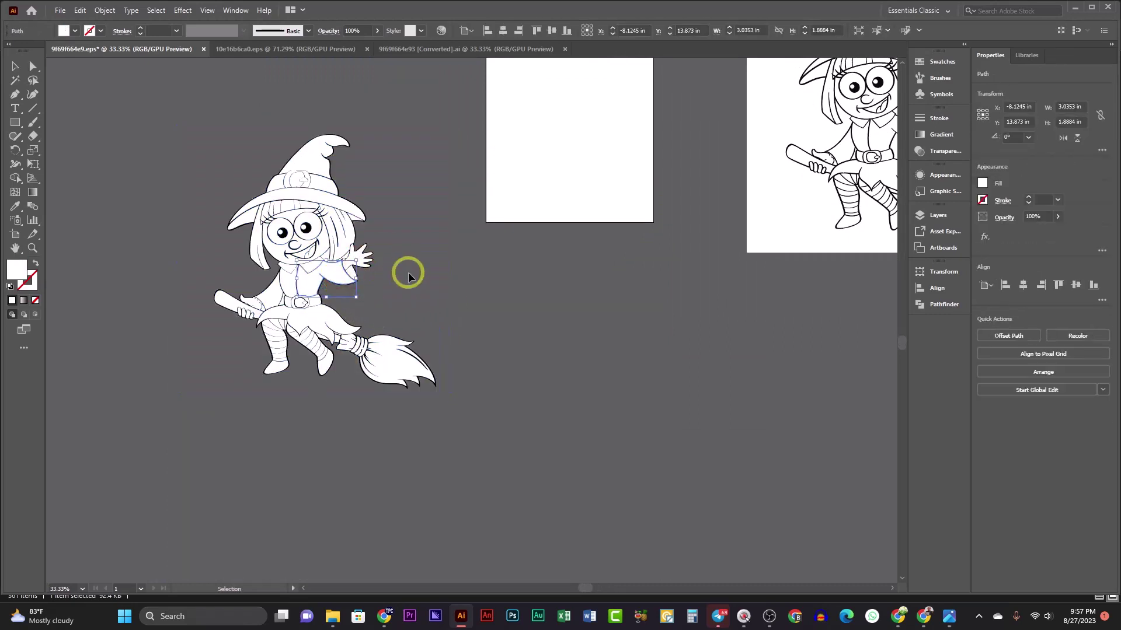
left_click(409, 276)
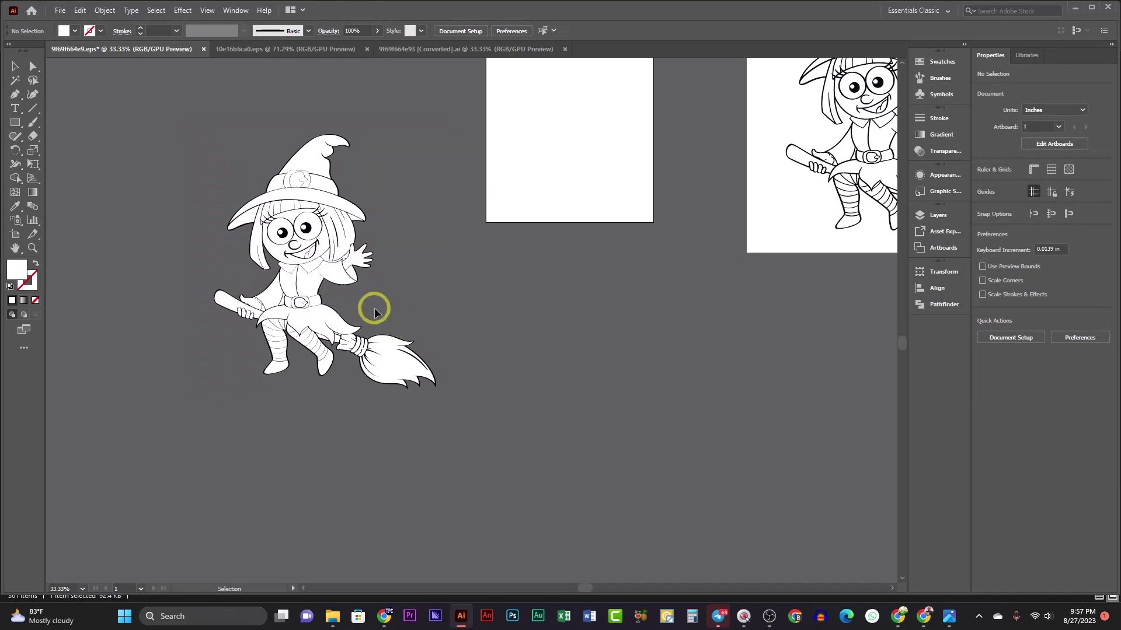
left_click_drag(166, 127, 555, 453)
left_click(555, 453)
left_click_drag(608, 369, 497, 422)
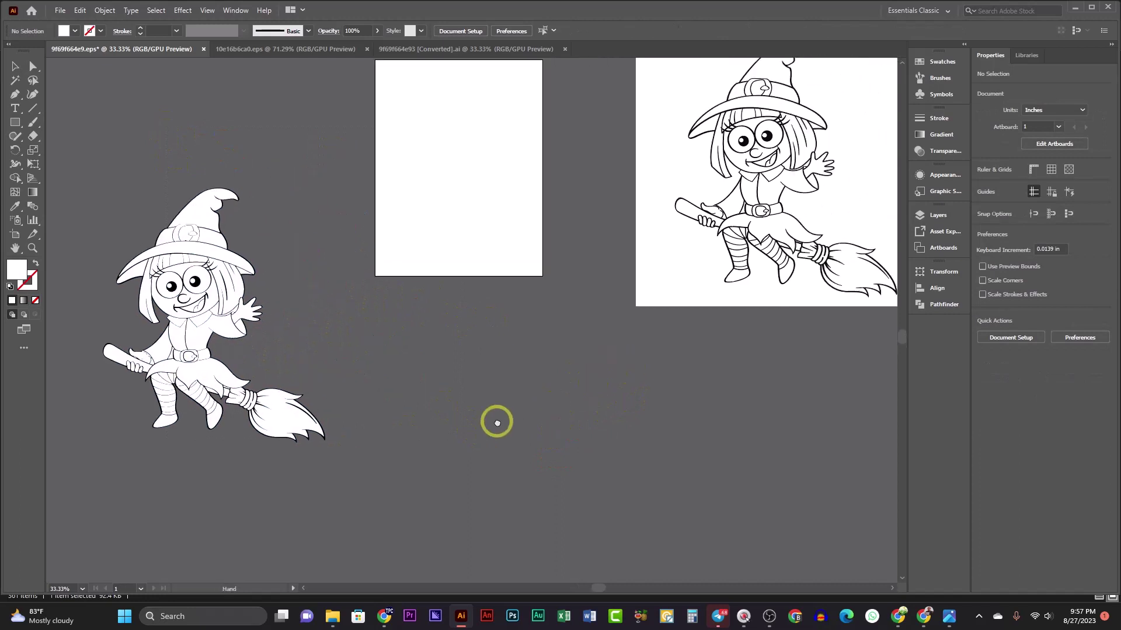
- Try deleting the white background group of the Vector Magic witch
left_click(524, 292)
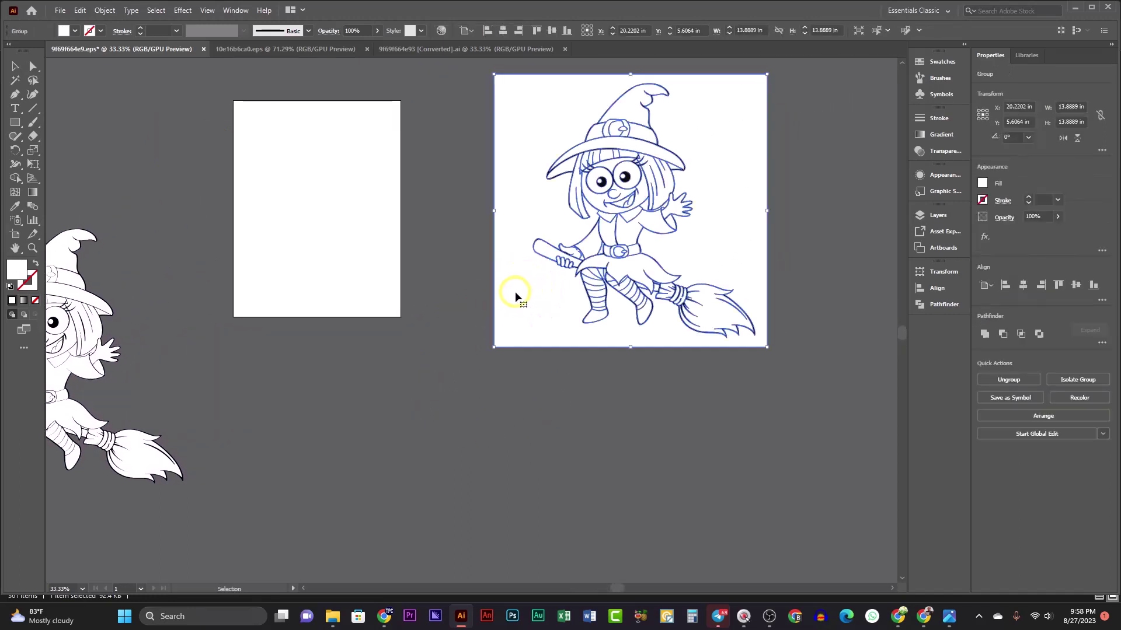
key("Delete")
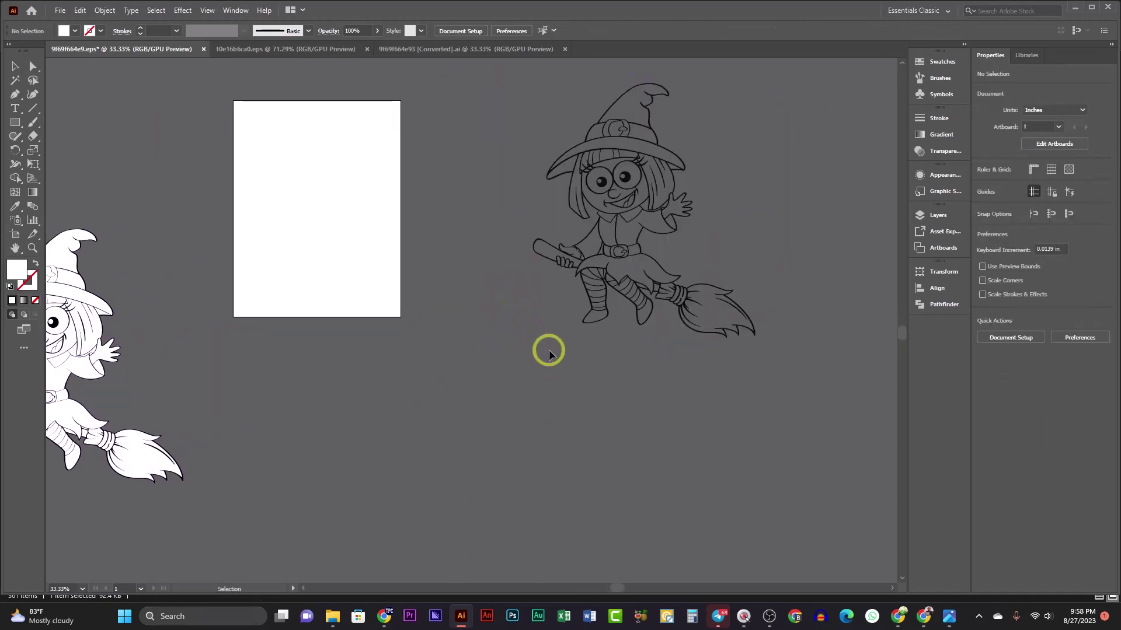
left_click(549, 344)
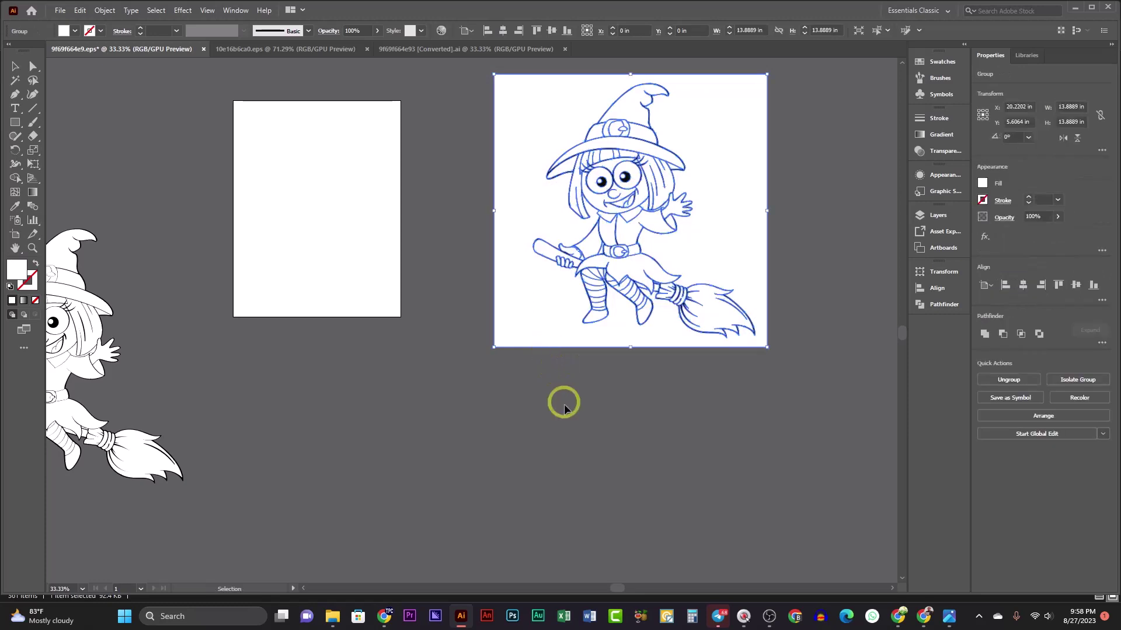
- Delete the white background of the Vector Magic witch and check that only the line art is left
left_click(542, 326)
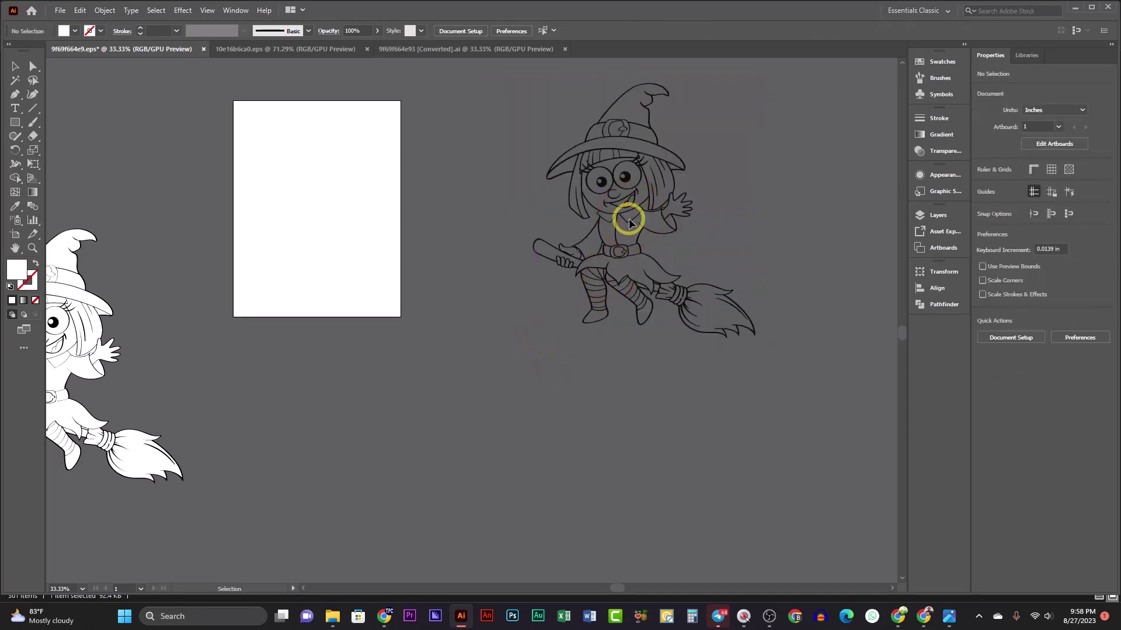
left_click(594, 247)
left_click(622, 225)
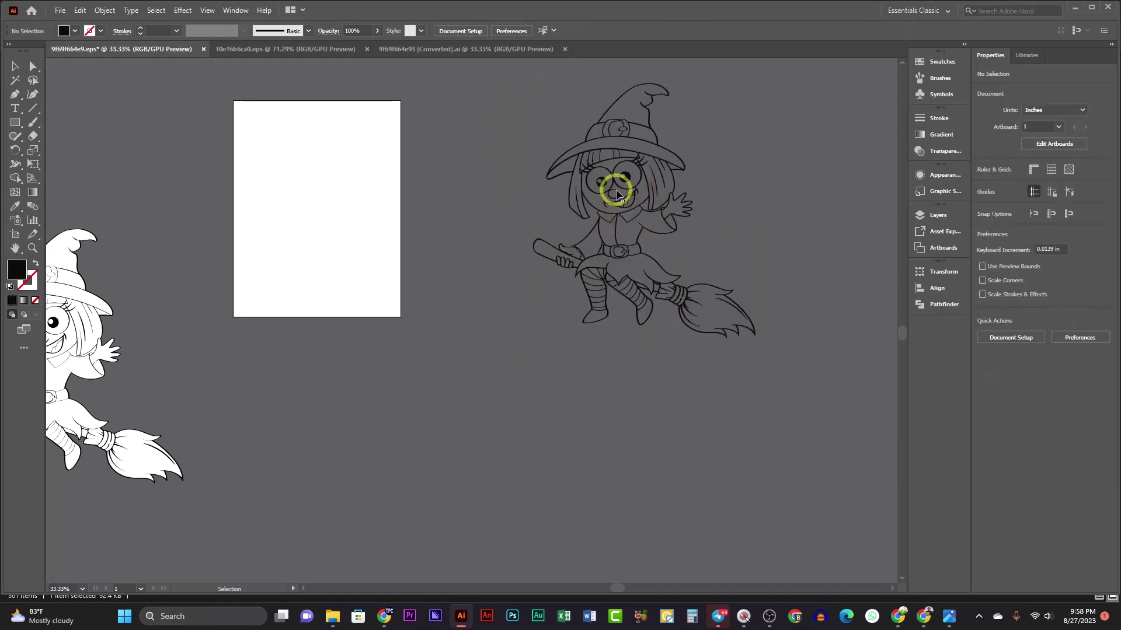
- Move the line-art witch onto the artboard and scale it down to about 5.73 by 6.58 in
left_click_drag(613, 190, 283, 213)
left_click_drag(425, 364, 372, 300)
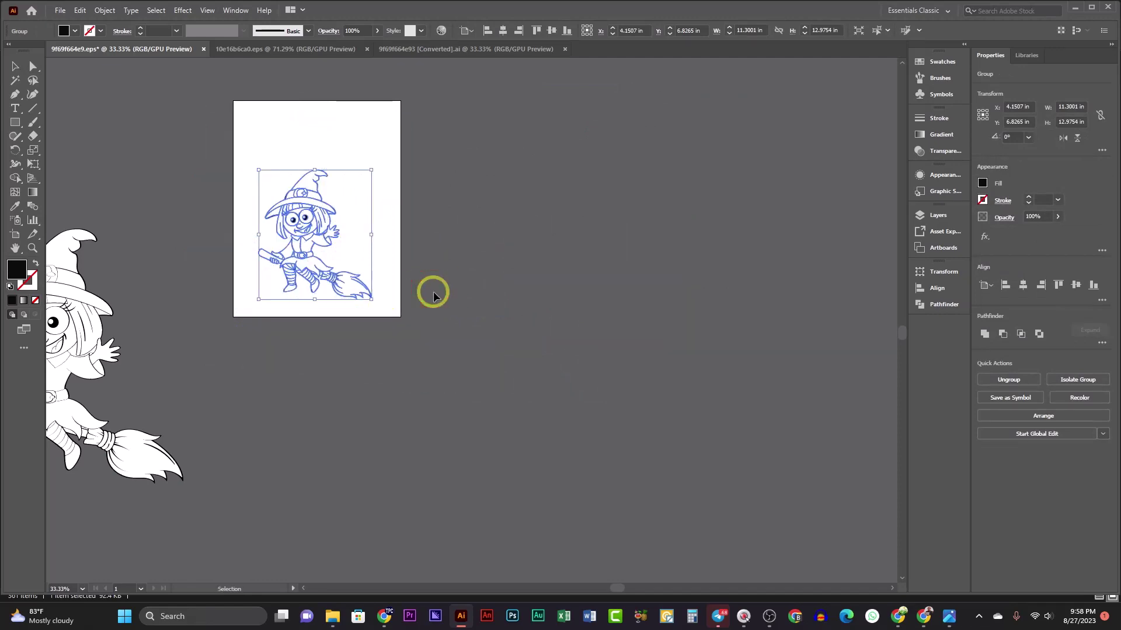
left_click(433, 294)
scroll(359, 267, "up", 1)
left_click_drag(308, 245, 585, 248)
scroll(549, 310, "up", 3)
scroll(566, 269, "down", 2)
left_click(599, 293)
- Select individual pieces and the whole of the ungrouped EPS witch to examine how its shapes are built
scroll(526, 302, "down", 2)
left_click_drag(267, 438, 413, 342)
left_click(426, 348)
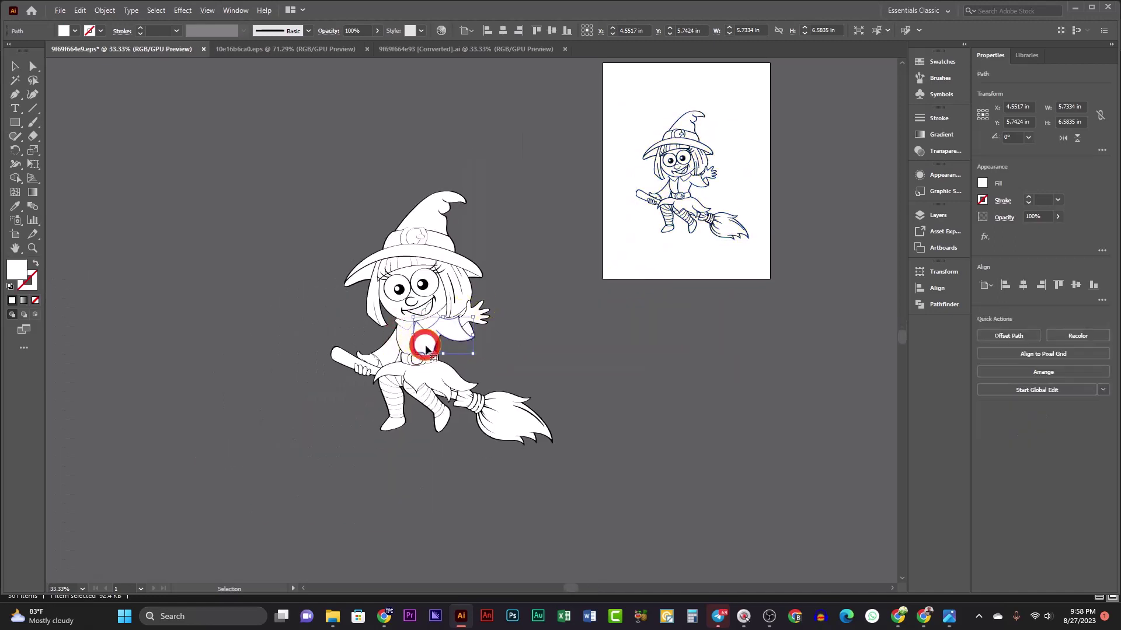
left_click(539, 333)
left_click(447, 328)
left_click(454, 293)
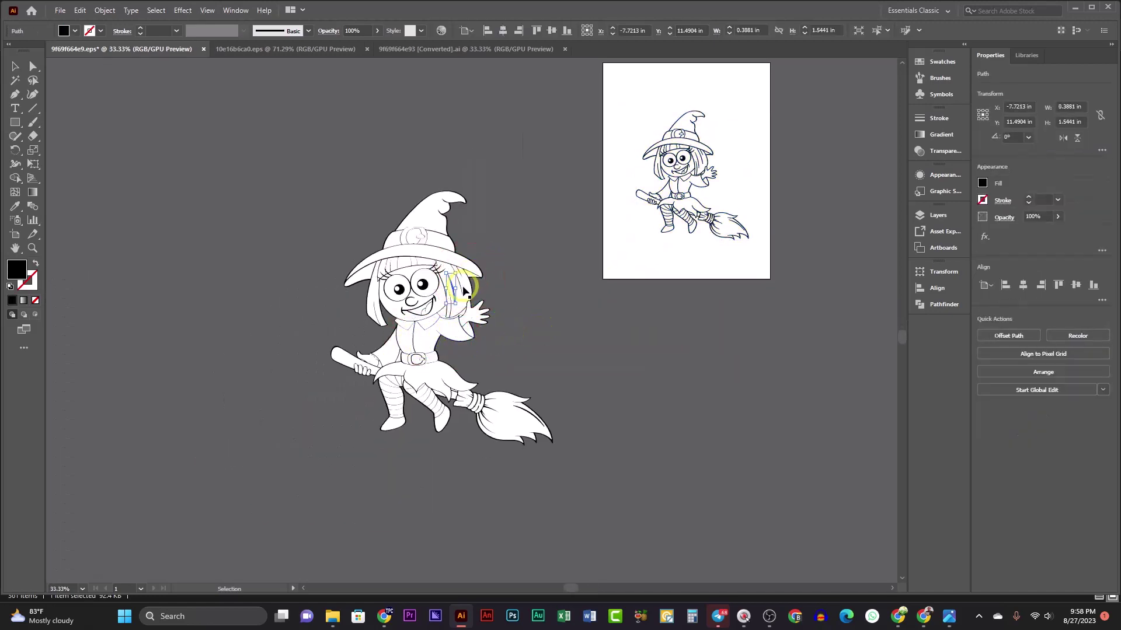
left_click(464, 298)
left_click(513, 338)
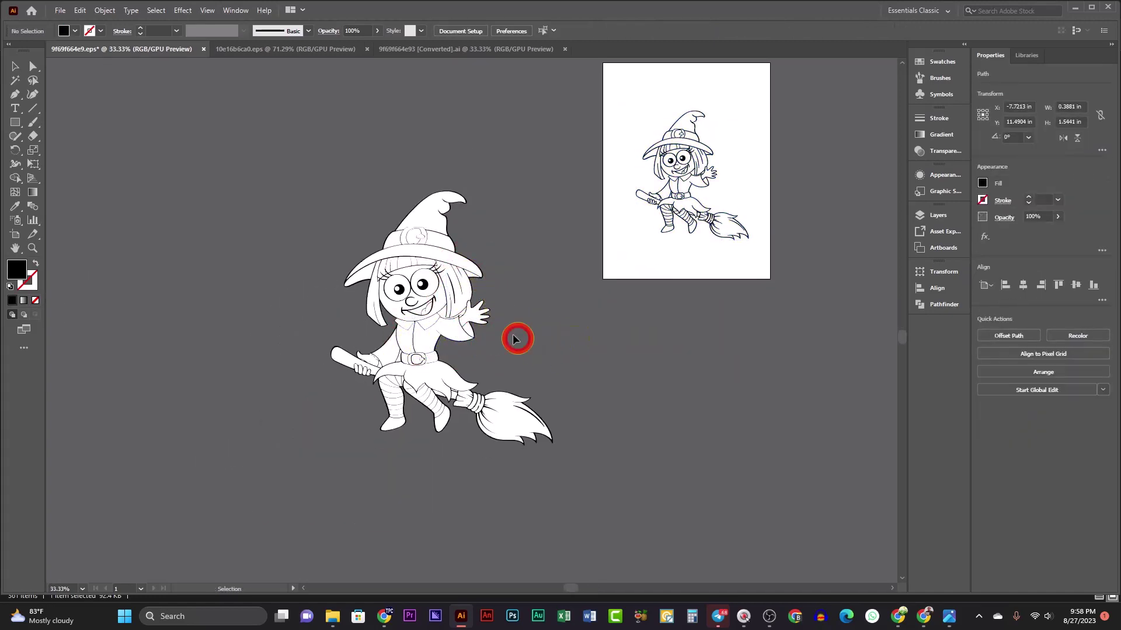
left_click(438, 237)
left_click(510, 280)
left_click_drag(293, 226, 617, 483)
left_click(530, 412)
left_click_drag(310, 186, 567, 480)
left_click(233, 295)
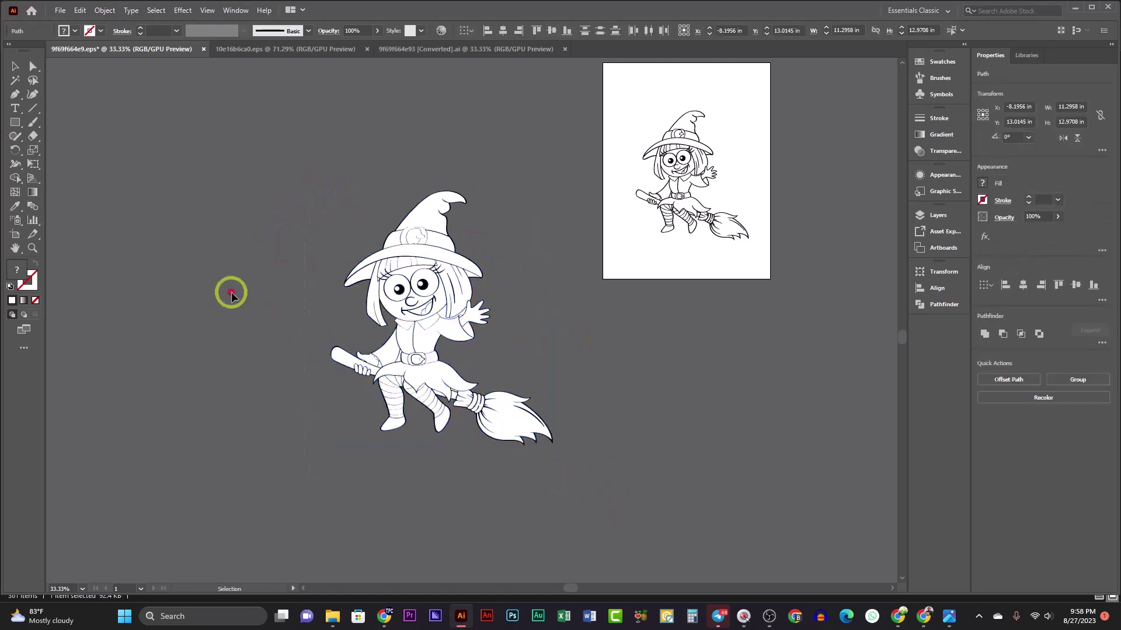
- Try deleting all white shapes of the EPS witch by selecting them with the Magic Wand, and undo it
left_click(16, 81)
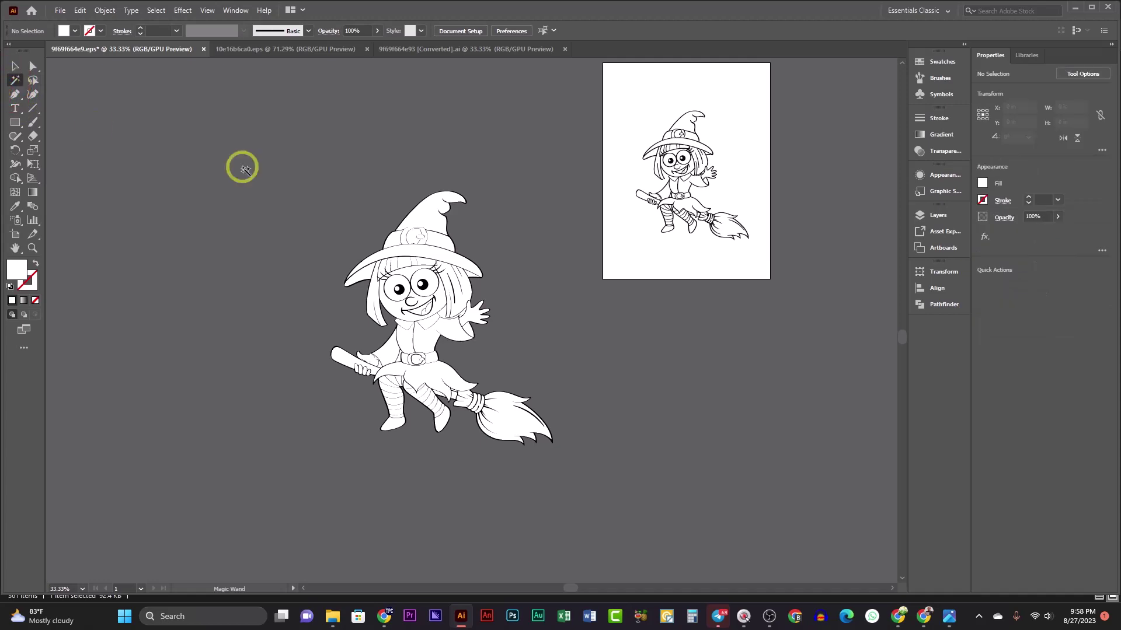
left_click(426, 222)
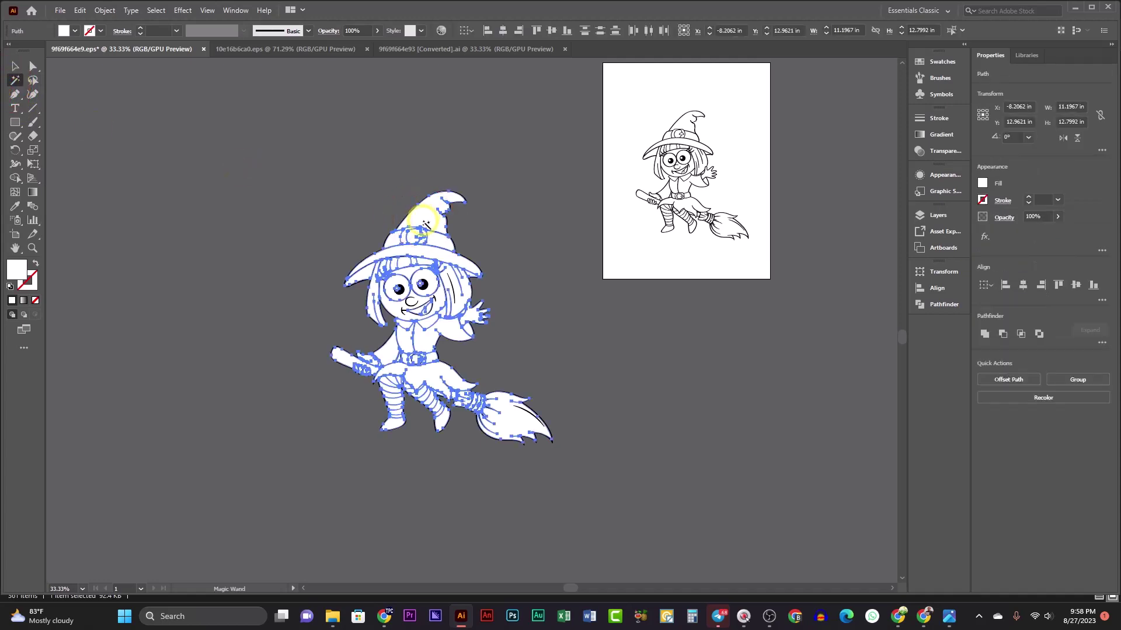
key("Delete")
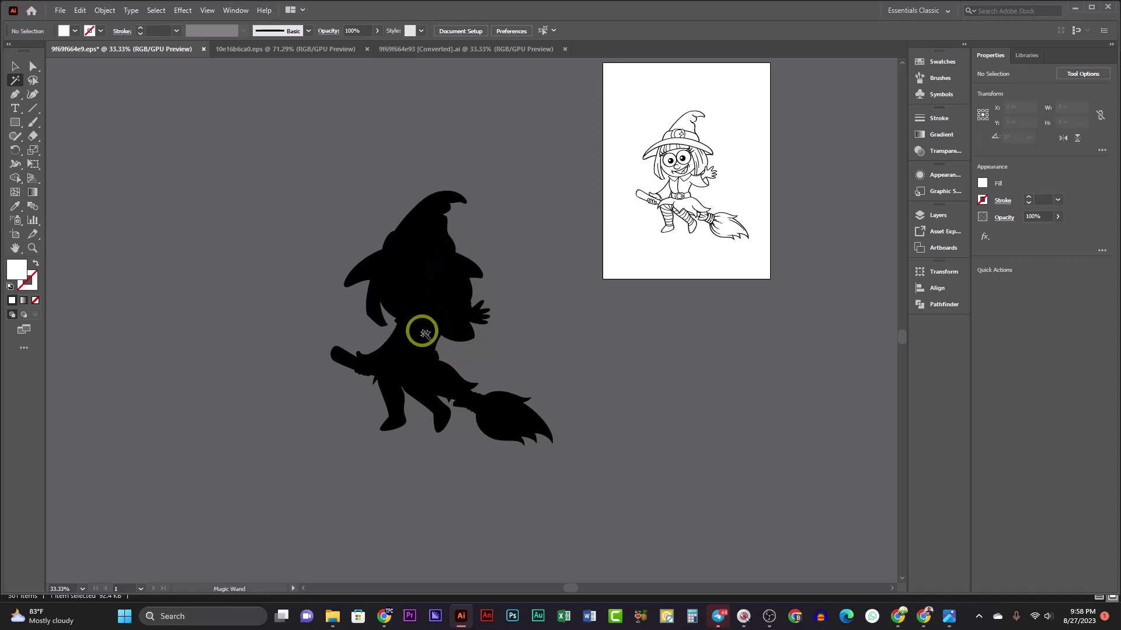
key("ctrl+z")
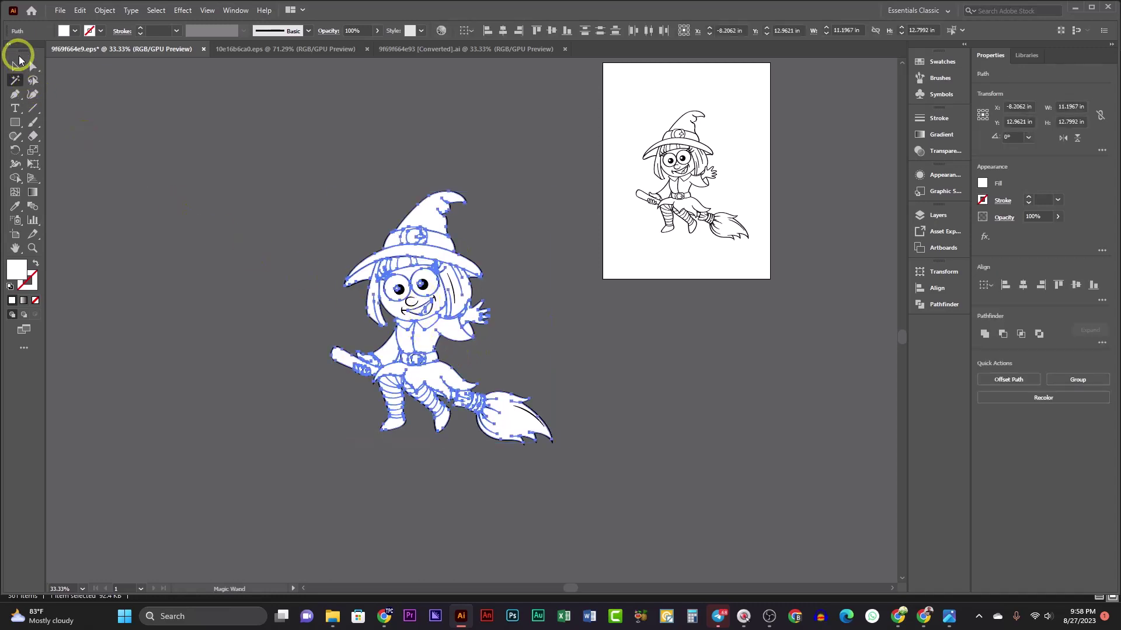
- Try pulling the white hat and hatband pieces away from the EPS witch, and undo the moves
left_click(17, 64)
left_click(493, 205)
left_click_drag(432, 231, 375, 173)
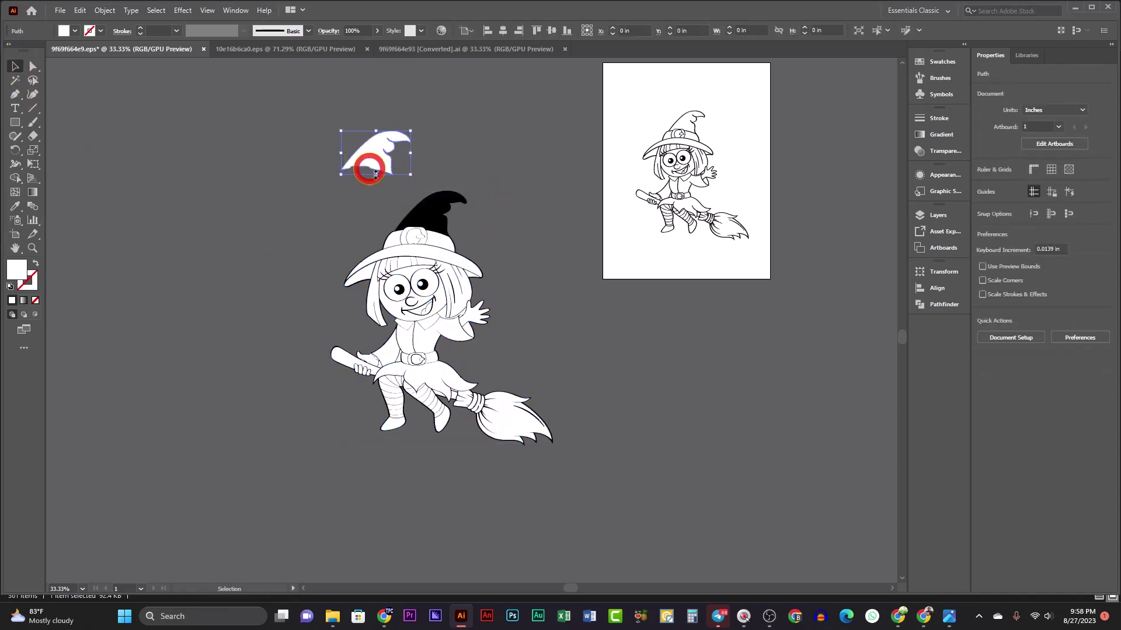
left_click_drag(439, 234, 271, 195)
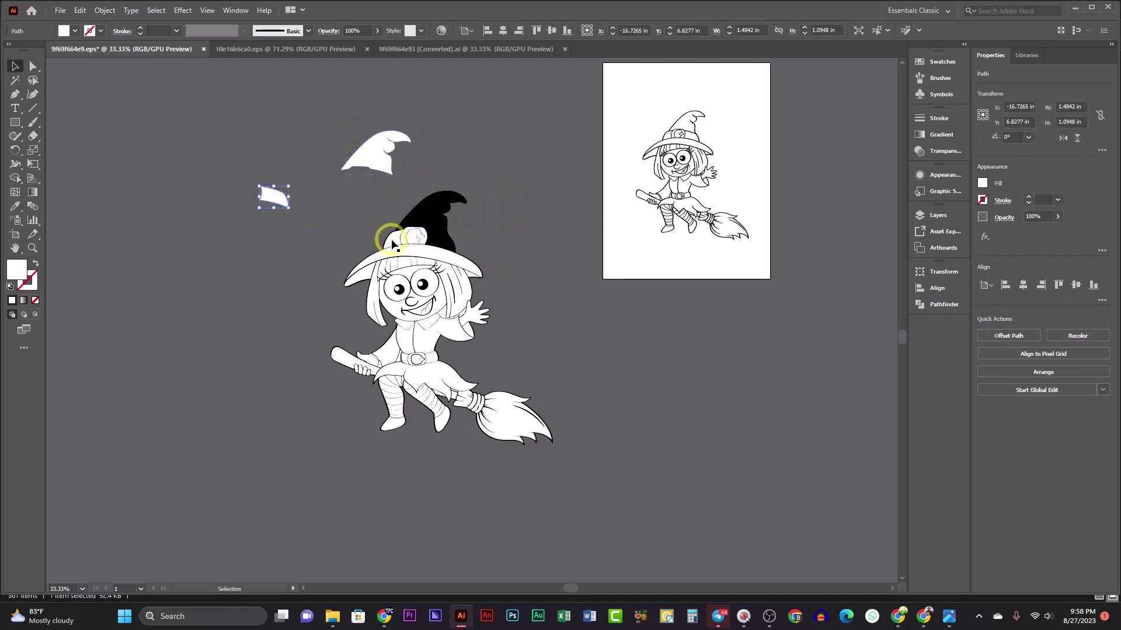
left_click_drag(393, 244, 300, 222)
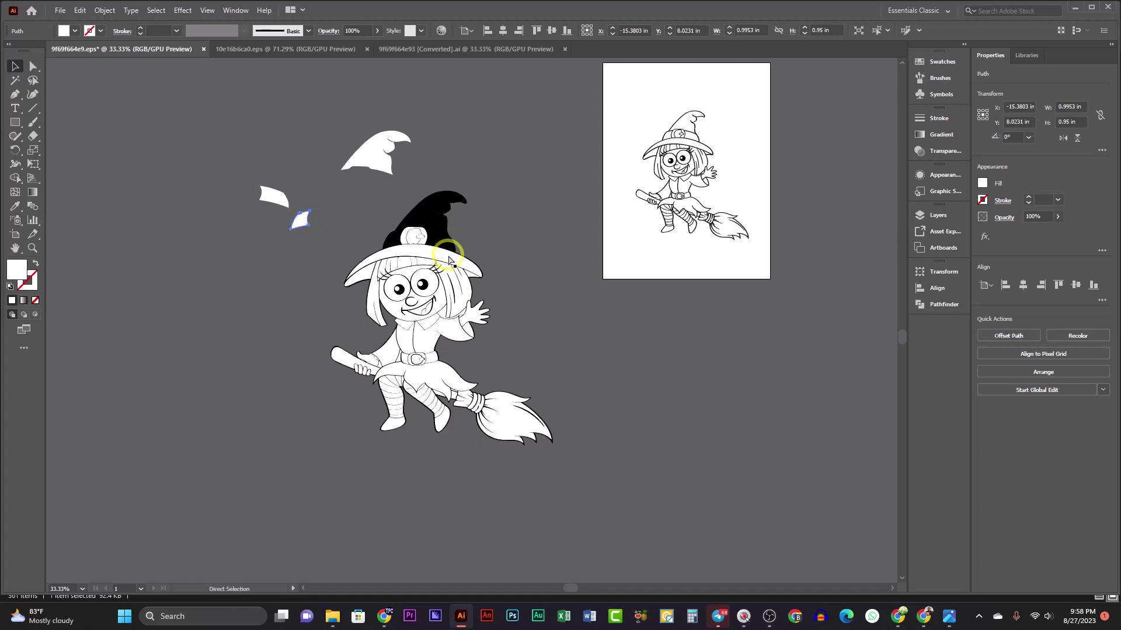
key("ctrl+z")
key("ctrl+z")
- Group all shapes of the EPS witch and scale the group down beside the artboard
left_click(299, 203)
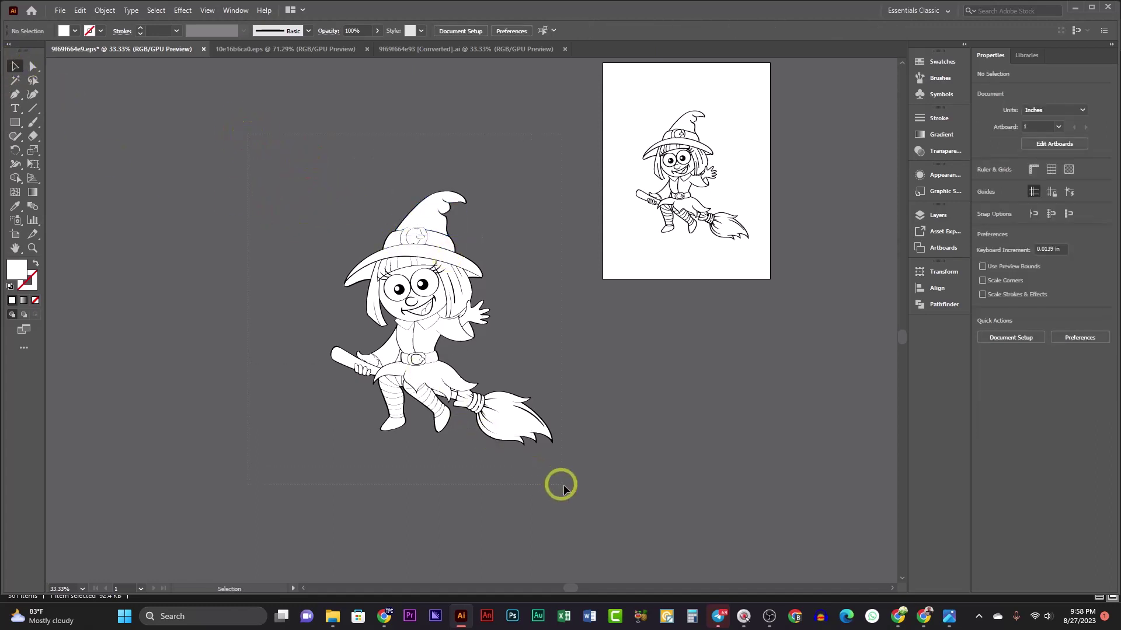
left_click(524, 434)
right_click(524, 435)
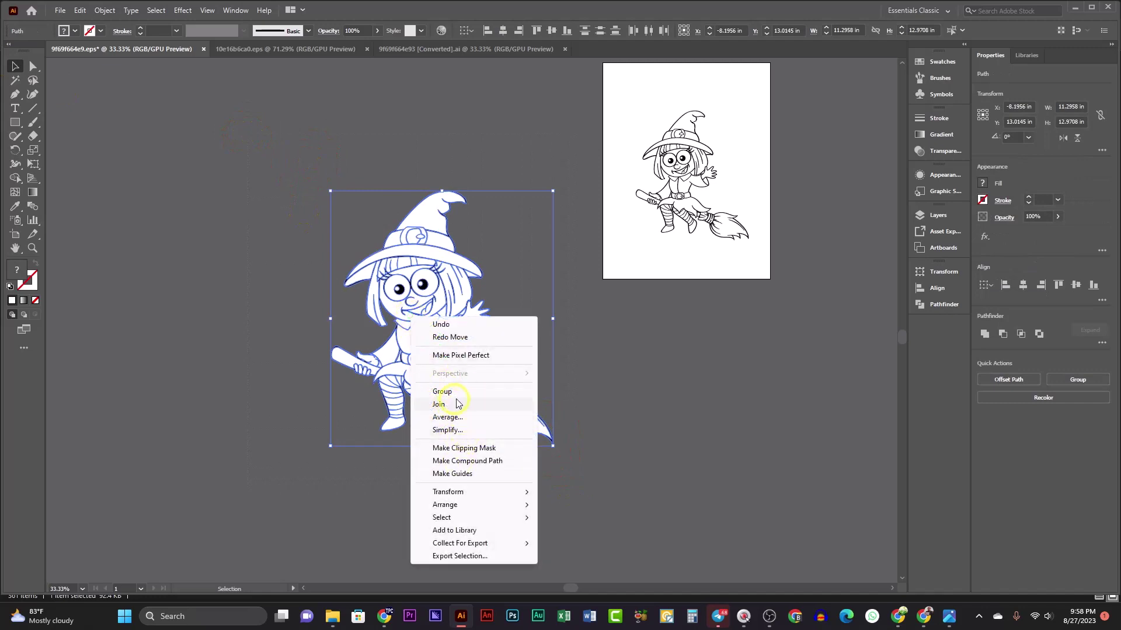
left_click(531, 393)
left_click_drag(475, 358, 552, 306)
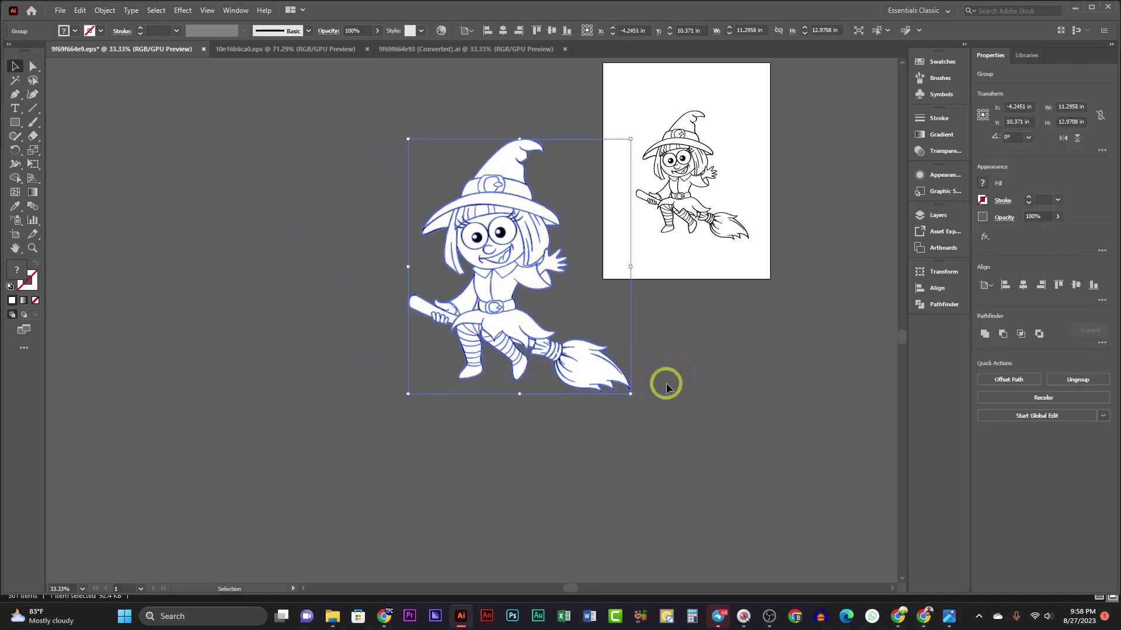
left_click_drag(632, 393, 569, 388)
left_click(648, 345)
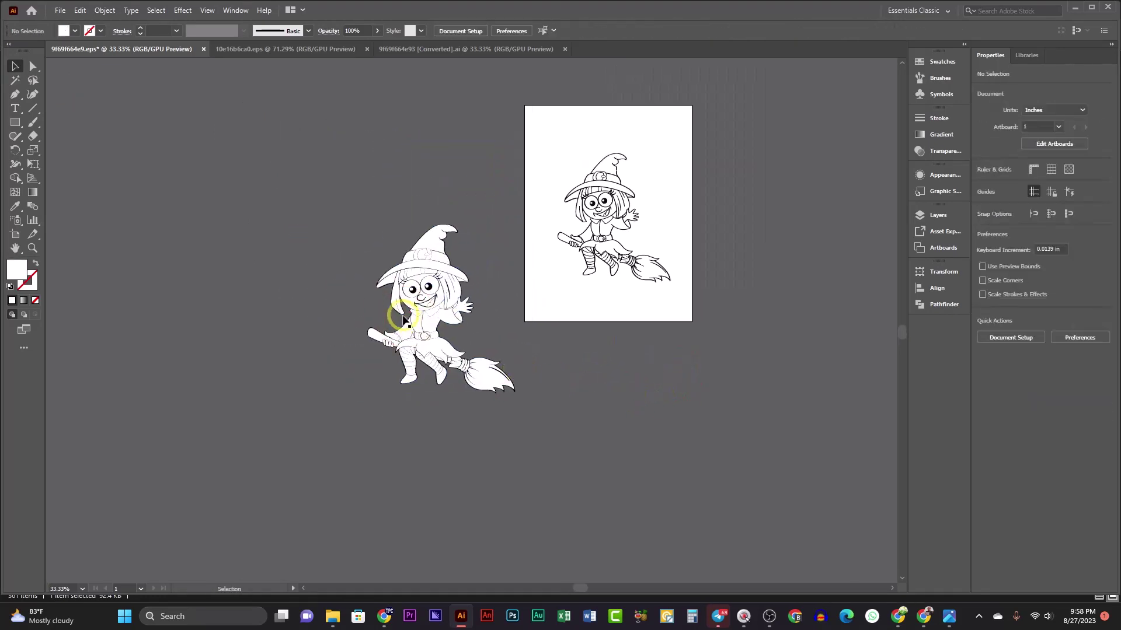
- Move the EPS witch onto the artboard and the line-art witch off it onto the gray canvas
left_click_drag(405, 319, 676, 237)
left_click_drag(594, 222, 546, 228)
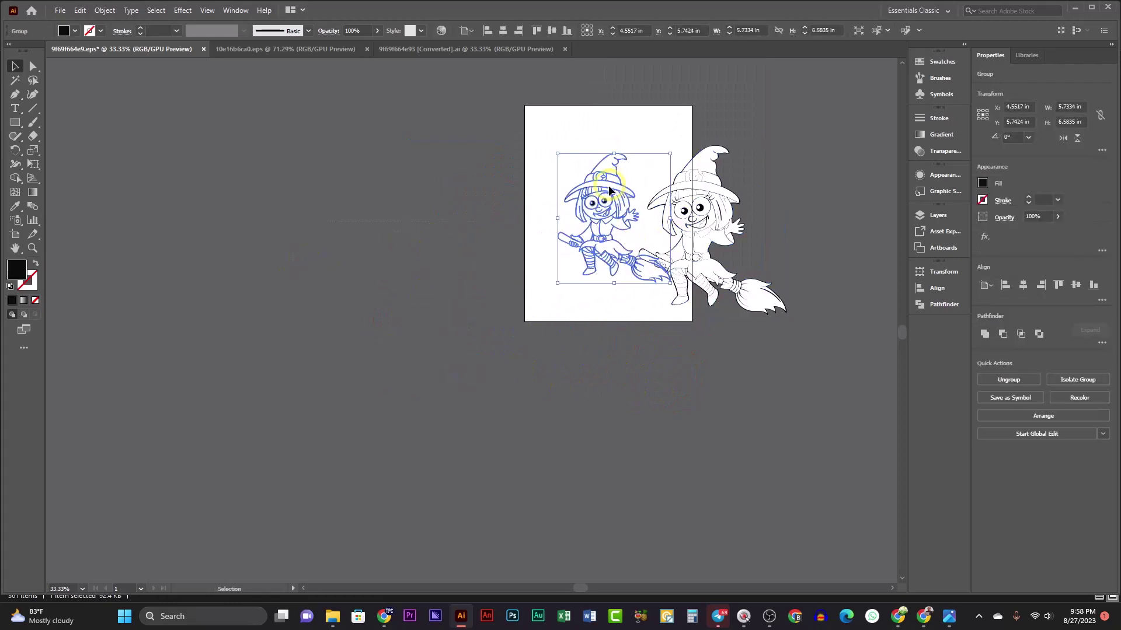
left_click_drag(607, 204, 414, 243)
- Examine the line-art witch's outlines and unfilled areas up close
left_click(430, 311)
scroll(430, 292, "up", 4)
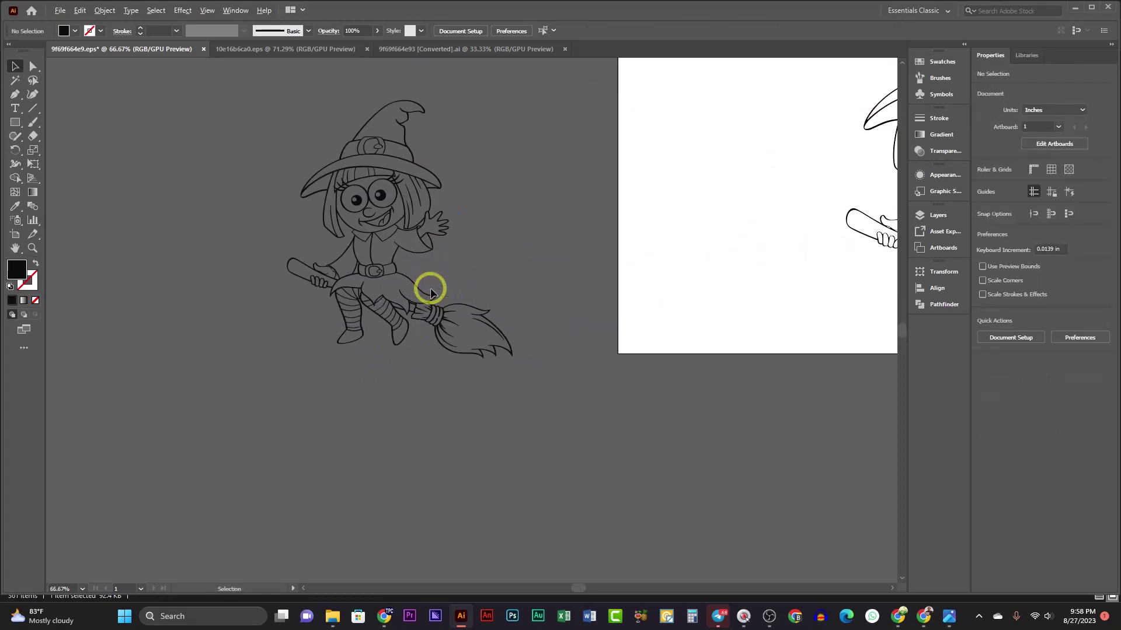
left_click(431, 305)
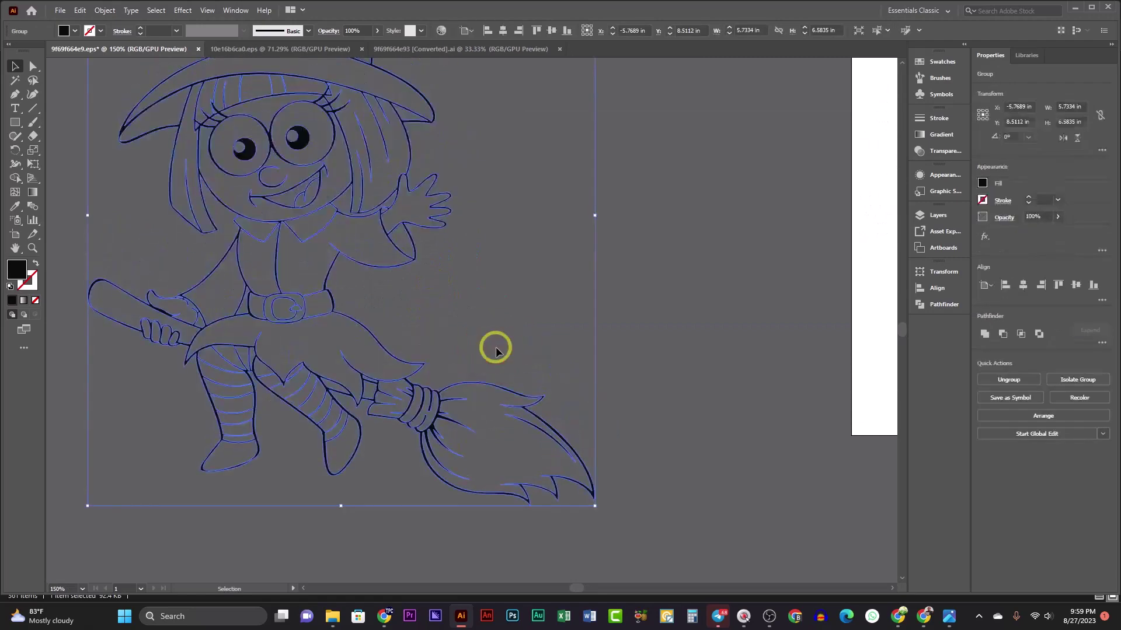
scroll(495, 345, "down", 3)
scroll(400, 303, "up", 4)
scroll(400, 302, "up", 2)
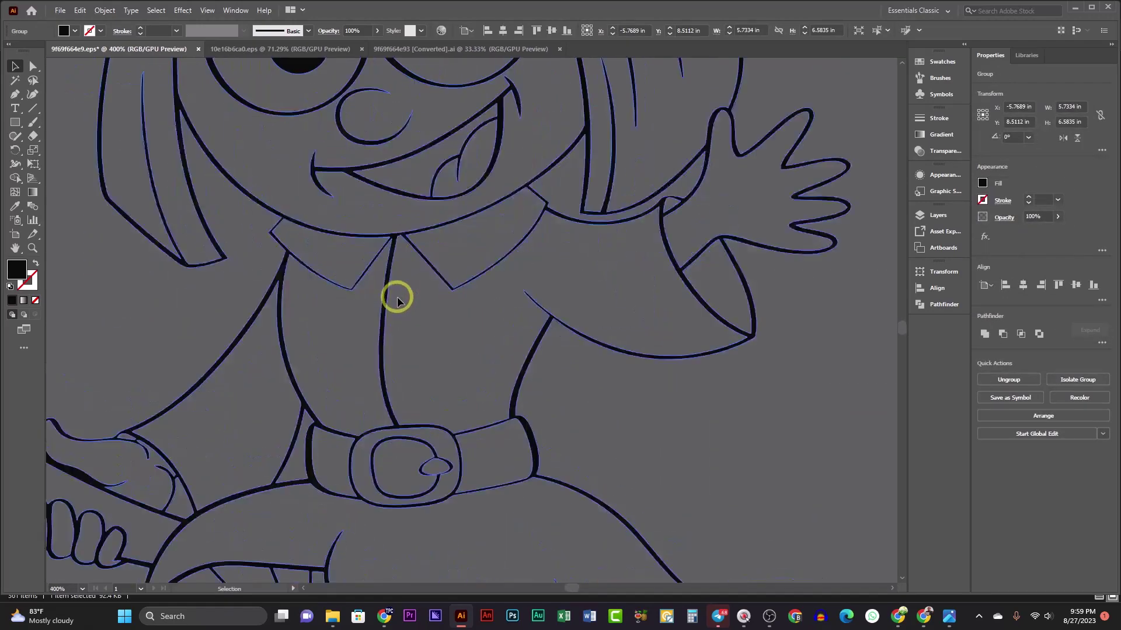
scroll(458, 292, "down", 4)
left_click_drag(664, 313, 400, 303)
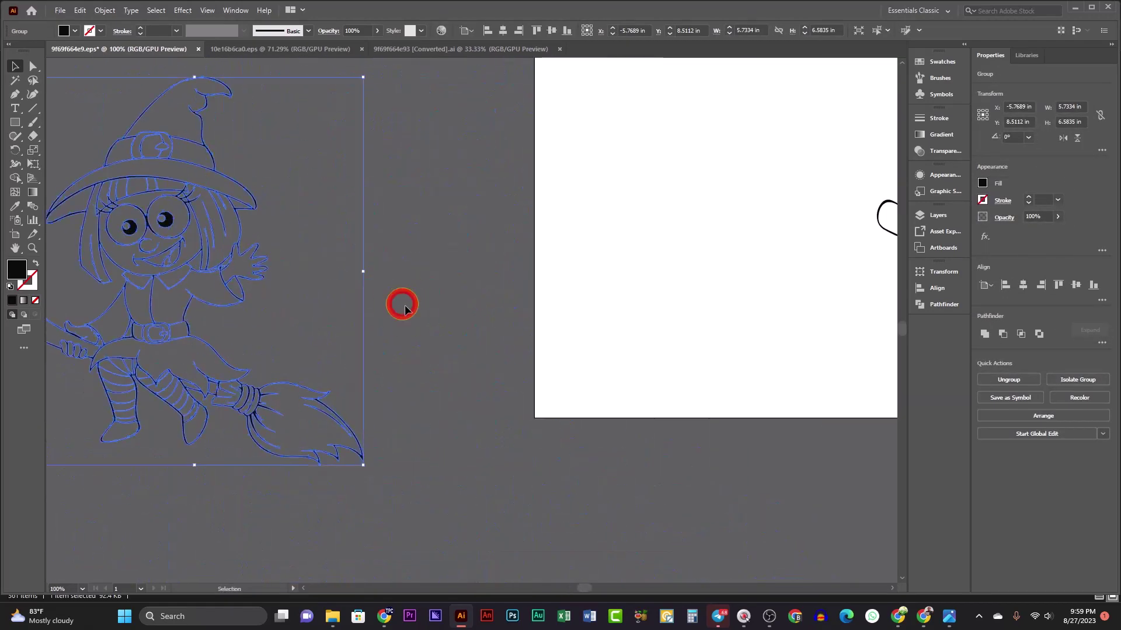
scroll(550, 373, "down", 2)
- Place the white-filled EPS witch next to the line-art witch outside the artboard for comparison
left_click_drag(734, 281, 183, 341)
left_click(569, 431)
left_click_drag(256, 411, 537, 416)
left_click_drag(533, 386, 439, 382)
left_click_drag(491, 415, 470, 390)
left_click(500, 430)
left_click_drag(369, 403, 455, 423)
left_click_drag(535, 482, 526, 482)
scroll(526, 482, "right", 3)
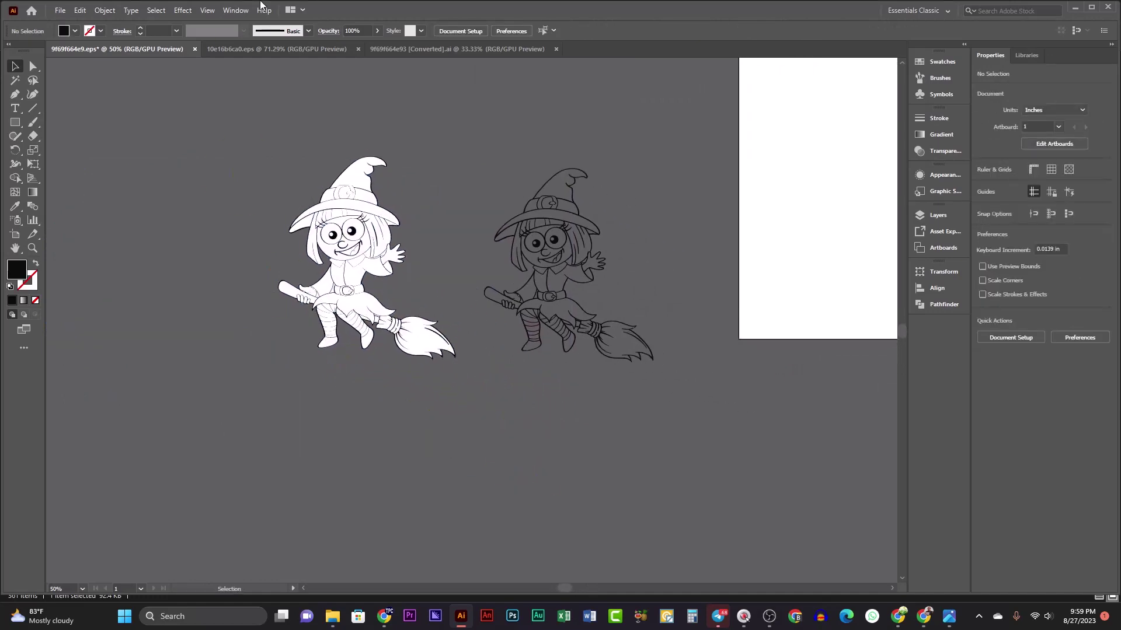
- Switch to the 10e16b6ca0.eps document and ungroup the pumpkin and cat-girl artwork
left_click(290, 49)
left_click(538, 264)
scroll(700, 265, "down", 2)
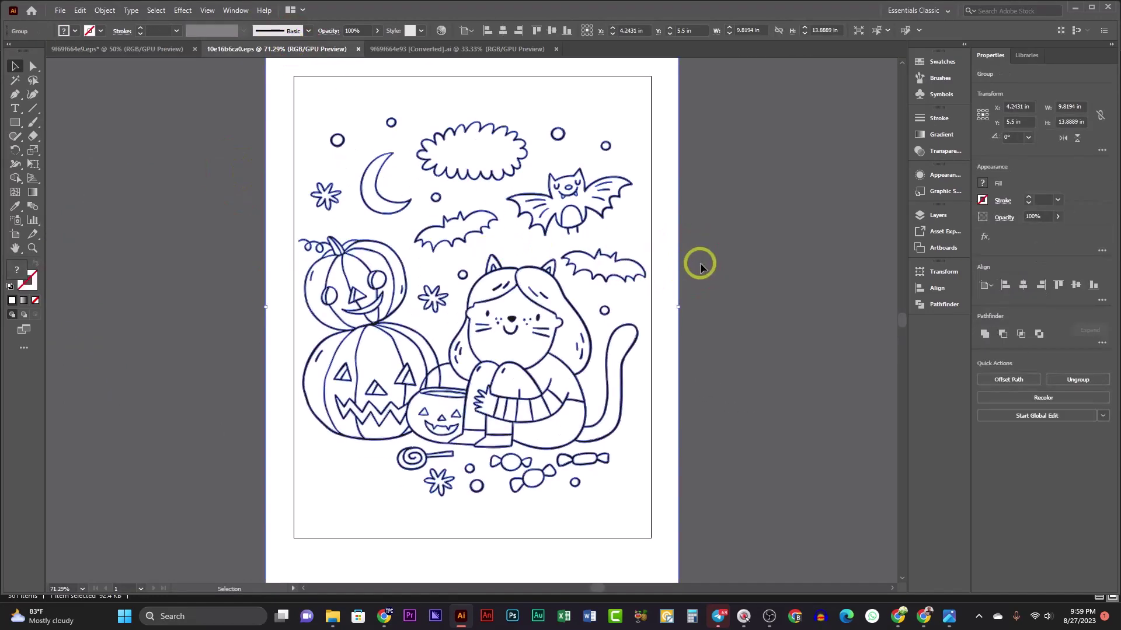
left_click_drag(768, 295, 685, 270)
scroll(627, 259, "down", 2)
right_click(552, 180)
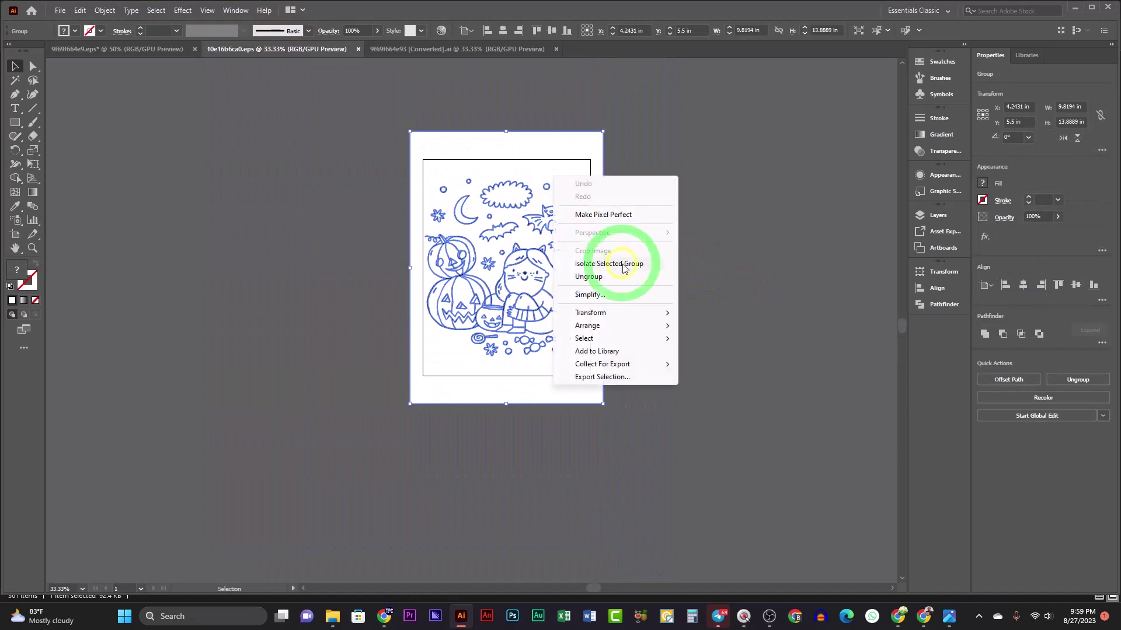
left_click(616, 276)
- Move the white background rectangle away from the pumpkin and cat-girl artwork, off the artboard
left_click(700, 248)
left_click_drag(559, 153, 762, 227)
left_click_drag(680, 254, 755, 199)
- Move all pumpkin, bat and cat-girl shapes off the artboard, to the side opposite the white rectangle
left_click_drag(450, 175, 592, 341)
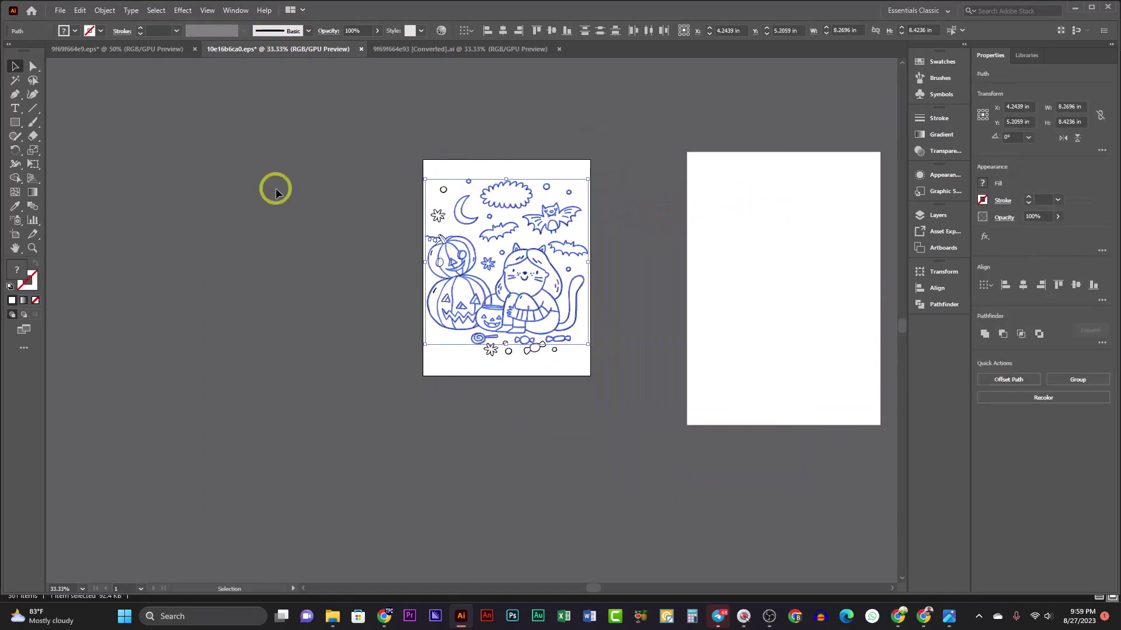
left_click(278, 175)
left_click_drag(502, 296, 190, 269)
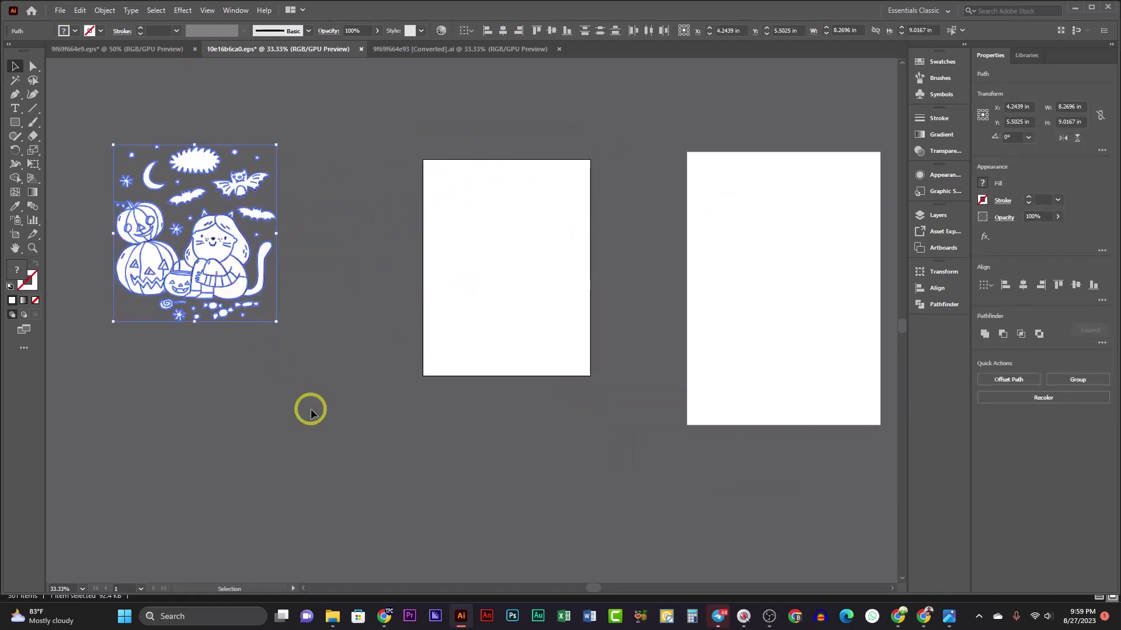
left_click(318, 411)
scroll(327, 413, "left", 3)
scroll(733, 412, "right", 6)
- Delete the detached white background rectangle beside the artboard
left_click(560, 356)
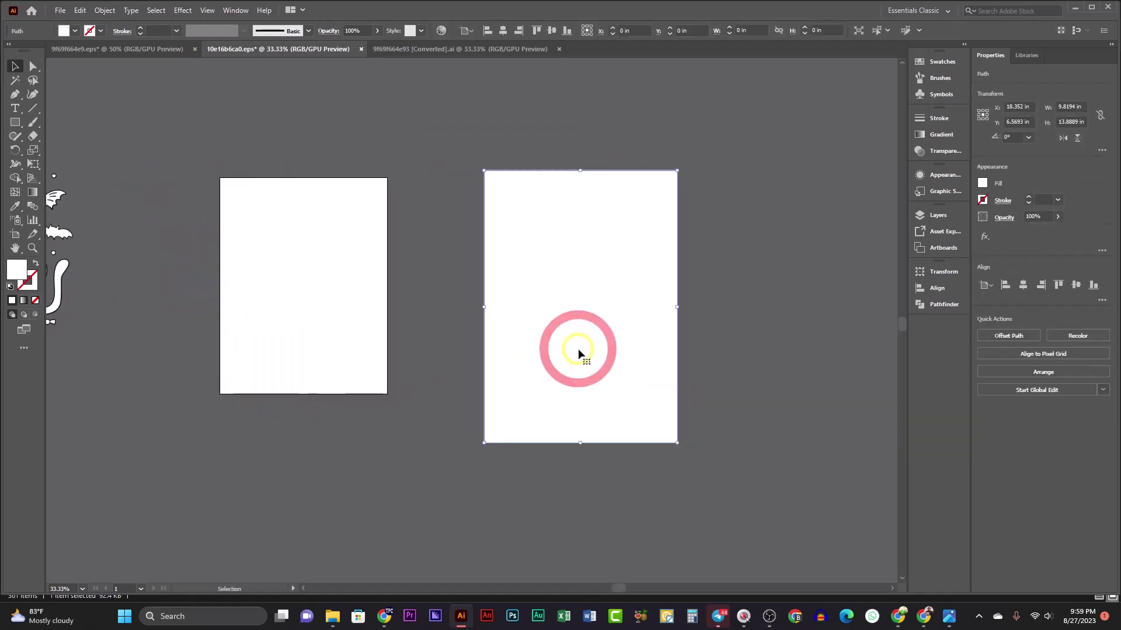
key("Delete")
scroll(533, 344, "left", 7)
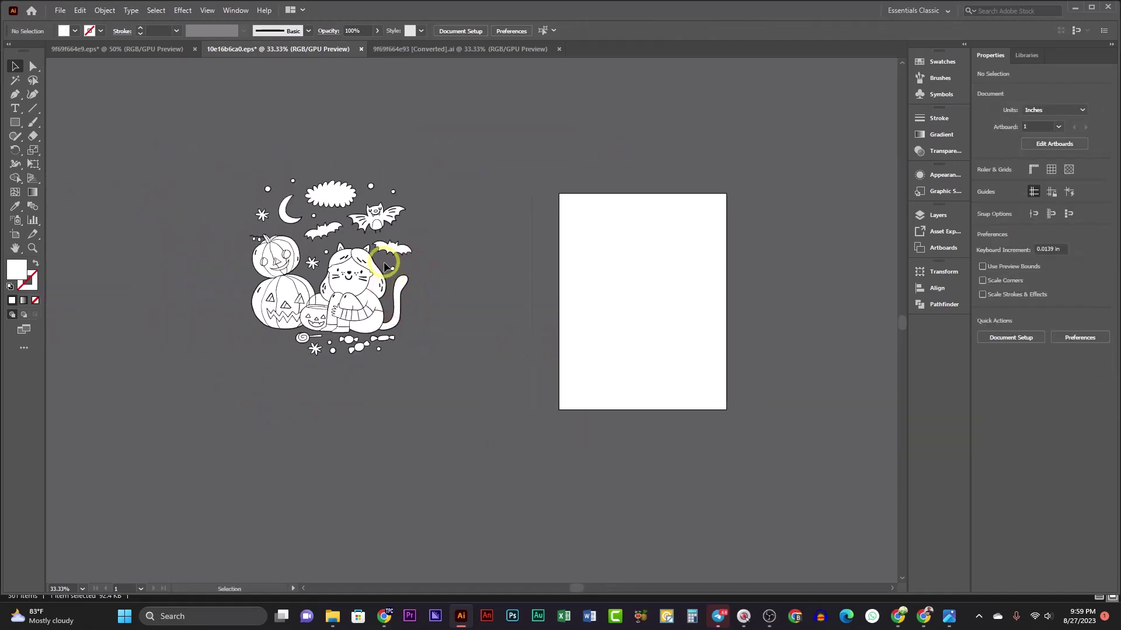
- Examine the white-filled shapes and outlines of the cat girl, tail and bats up close
left_click(358, 282)
left_click(394, 251)
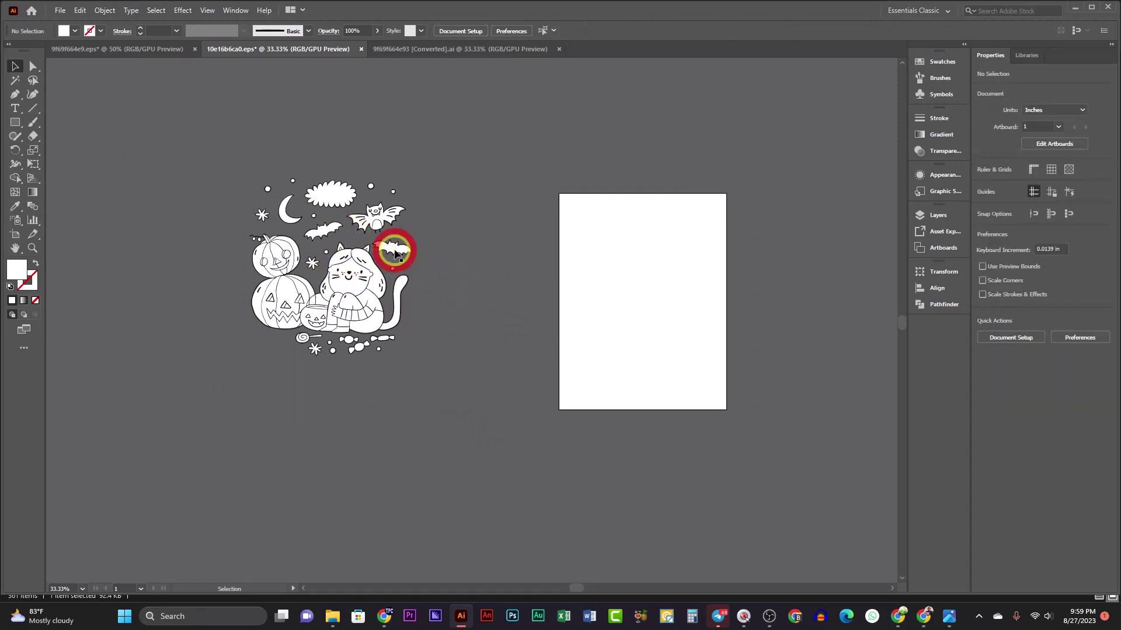
scroll(391, 241, "up", 3)
left_click_drag(442, 197, 560, 360)
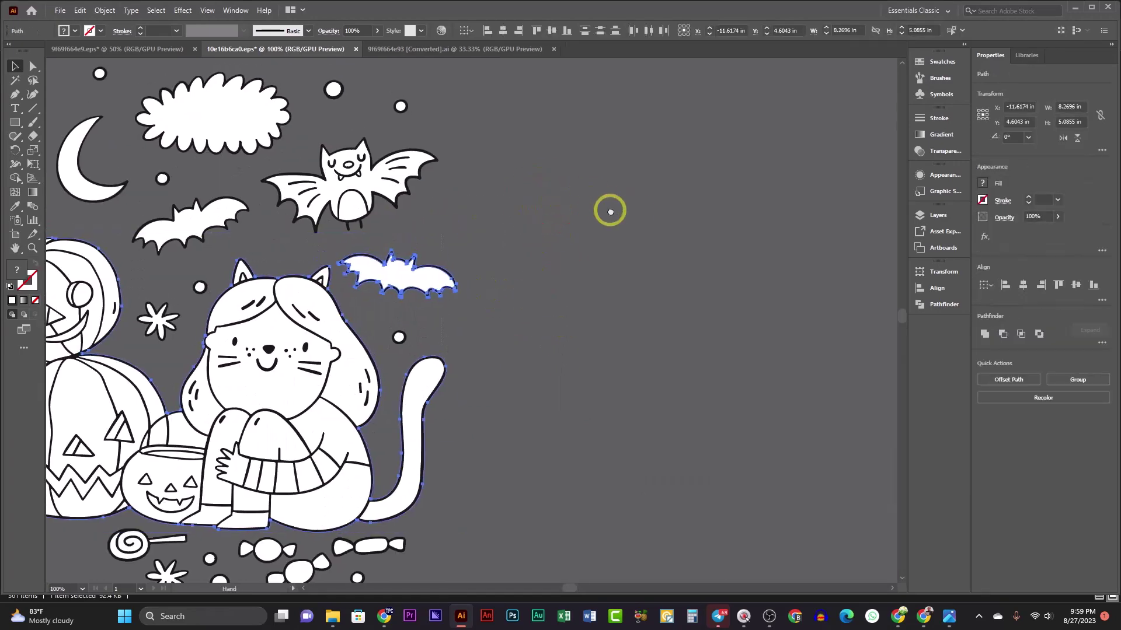
scroll(609, 212, "down", 2)
left_click_drag(609, 212, 447, 236)
left_click_drag(536, 295, 459, 288)
left_click(431, 270)
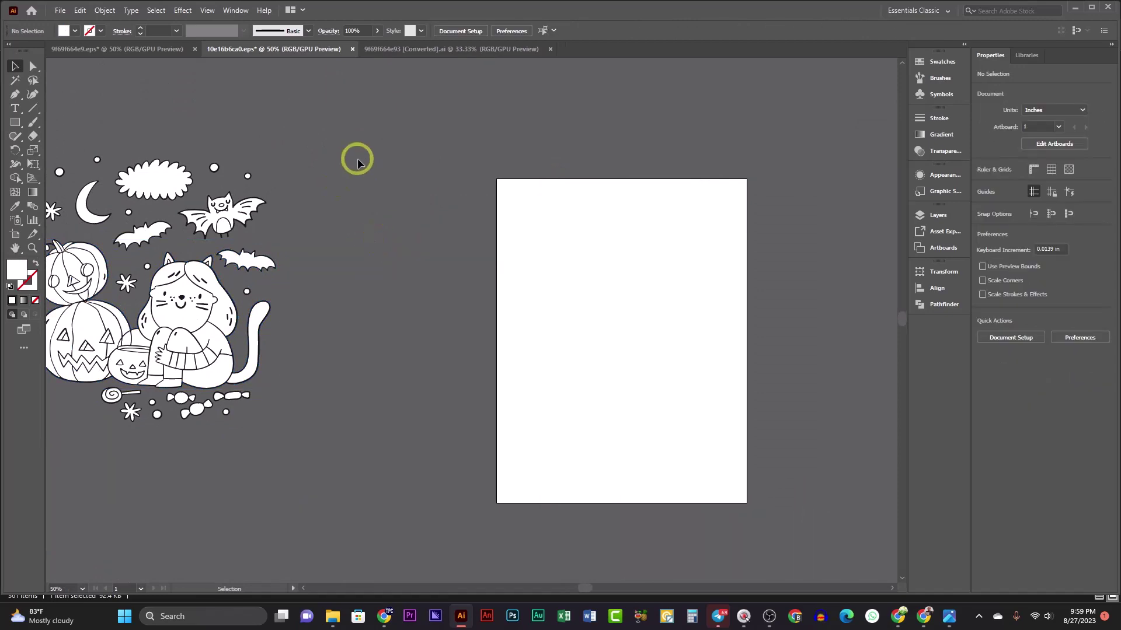
- Start a new document named Class 3 and set its number of artboards to 10
left_click(59, 12)
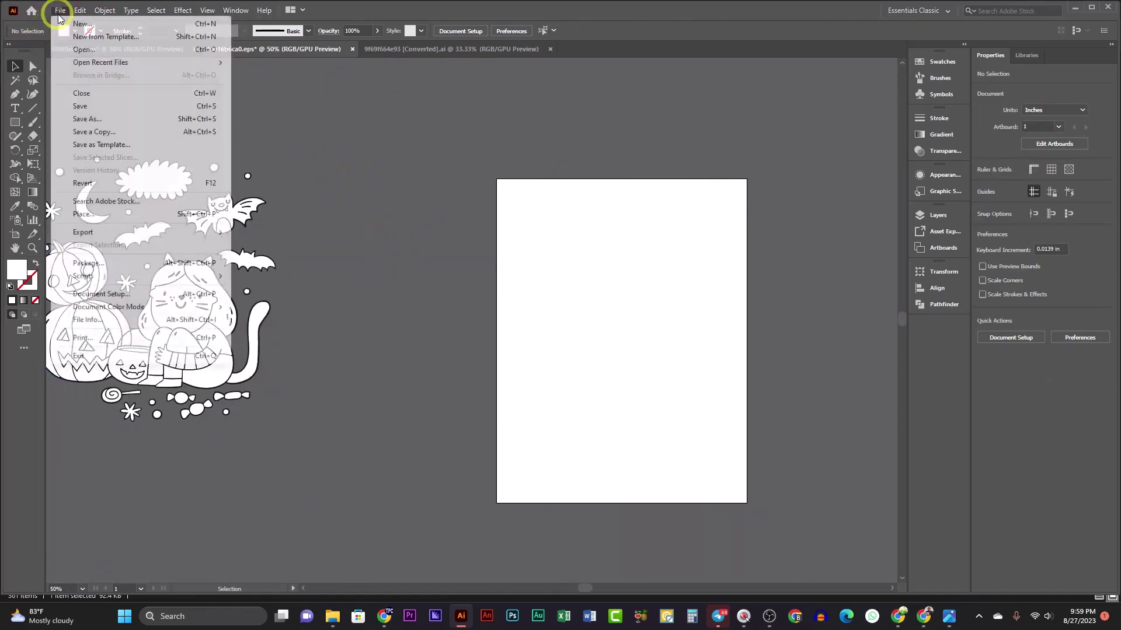
left_click(53, 12)
left_click(59, 12)
left_click(80, 24)
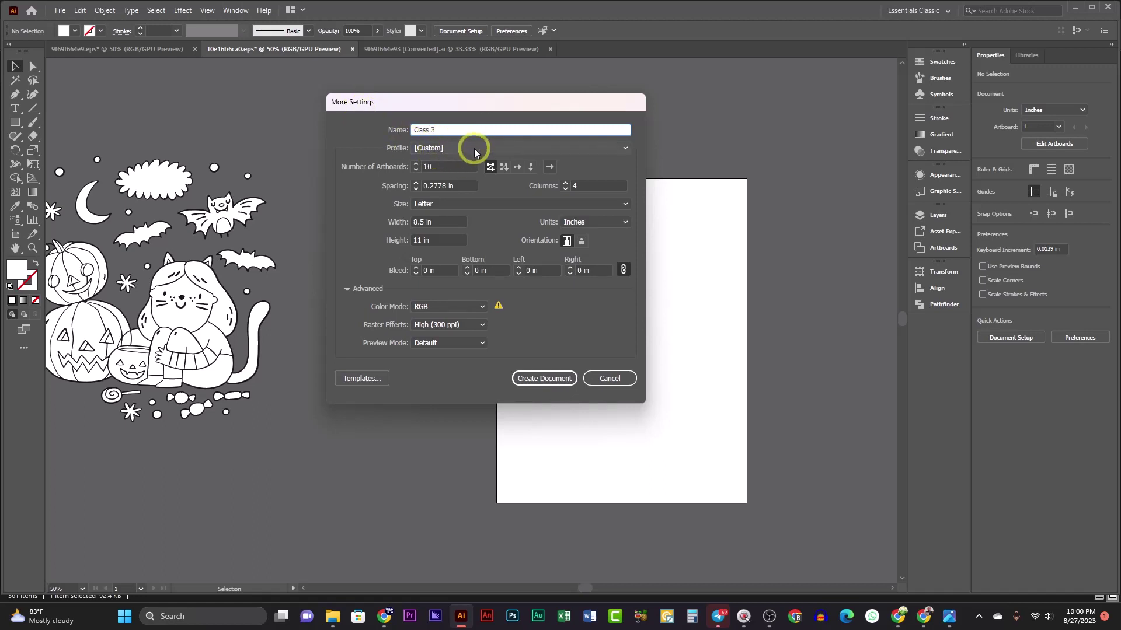
left_click(423, 167)
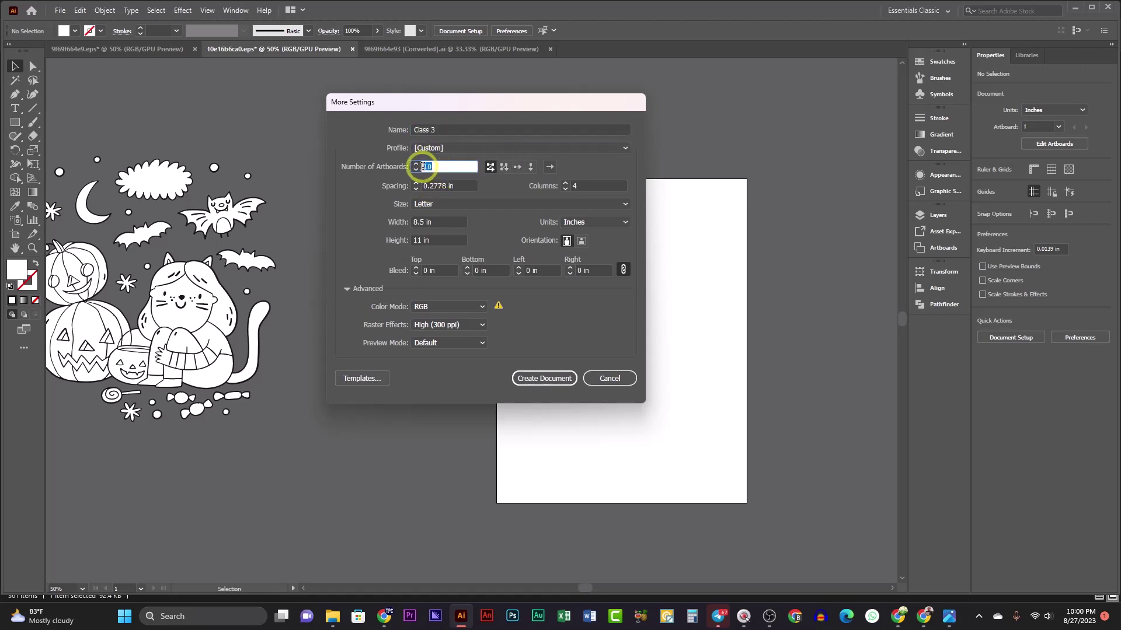
double_click(440, 168)
double_click(427, 167)
type("10")
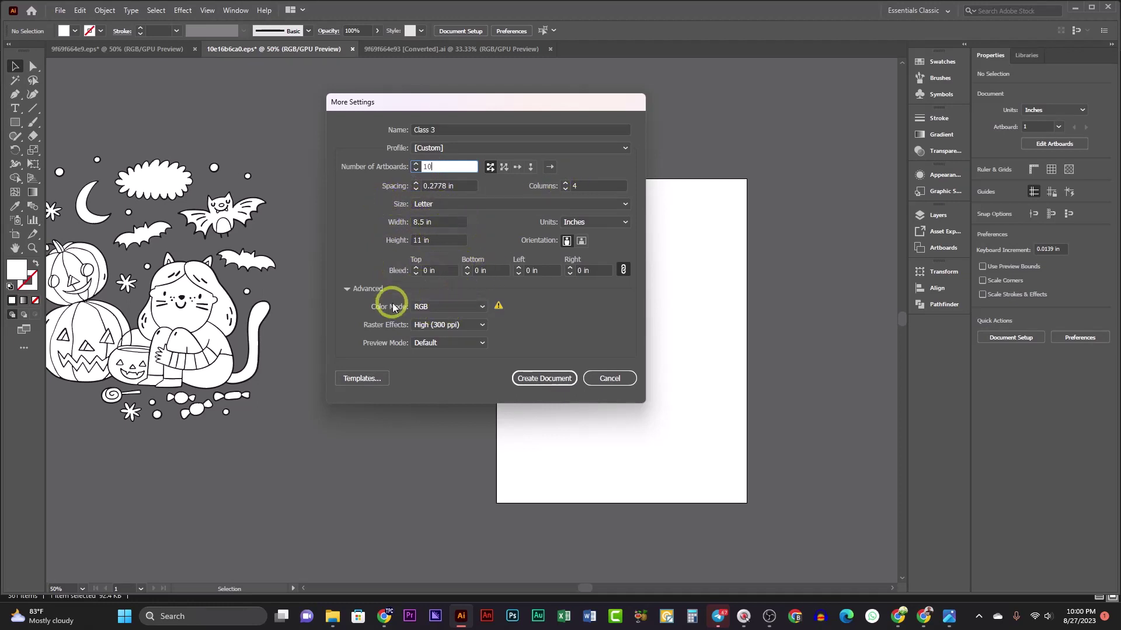
- Set the new document's color mode to CMYK in the advanced settings
left_click(362, 289)
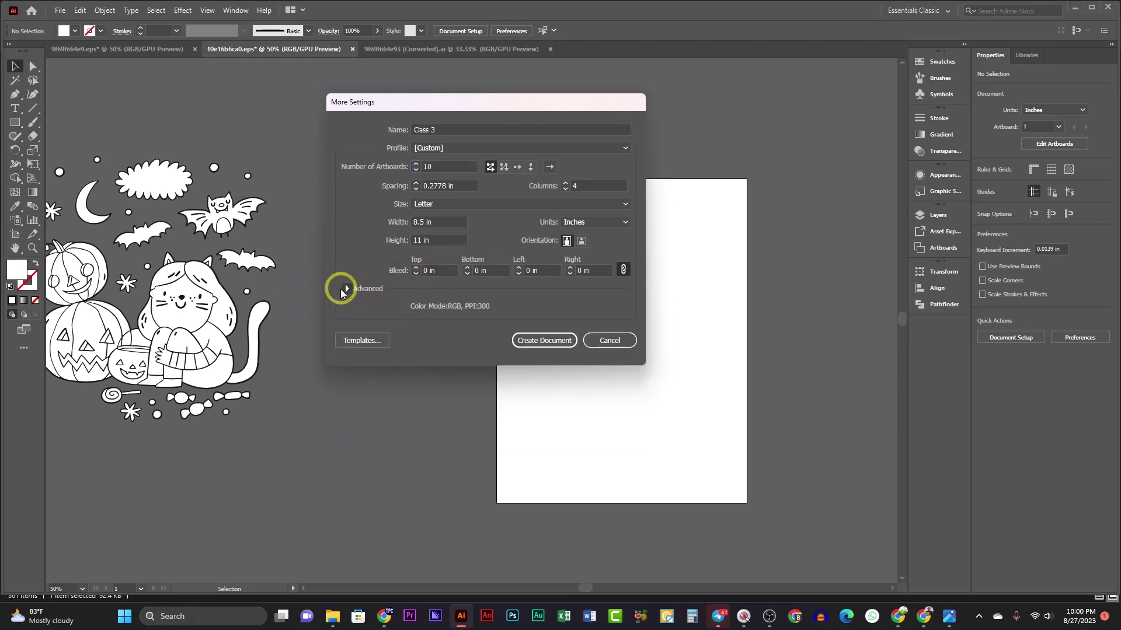
left_click(347, 289)
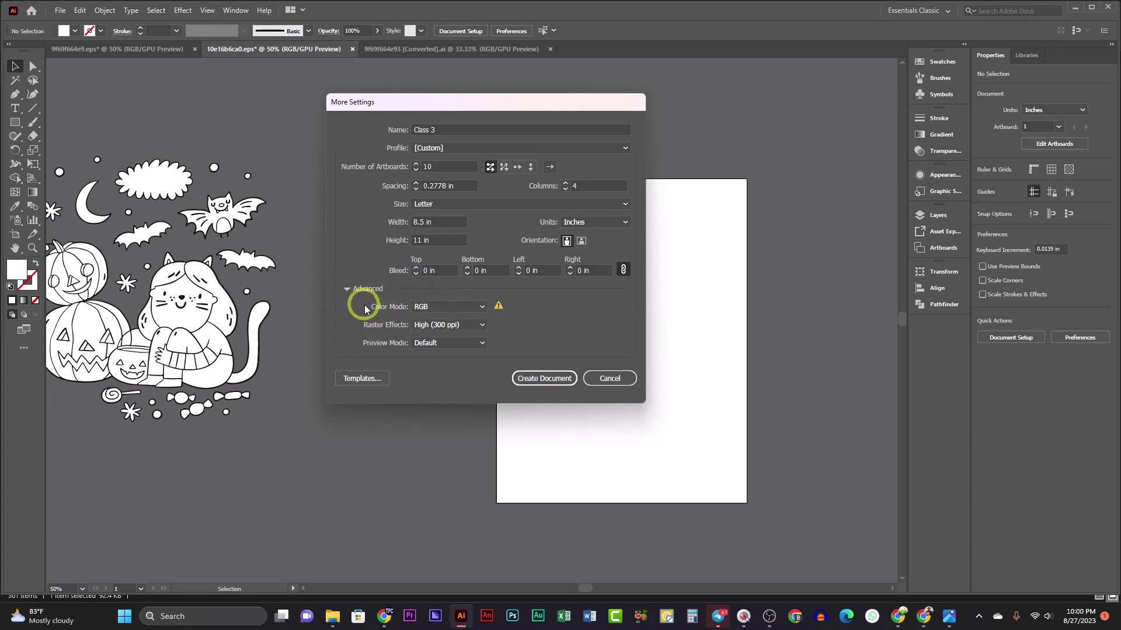
left_click(472, 307)
left_click(449, 321)
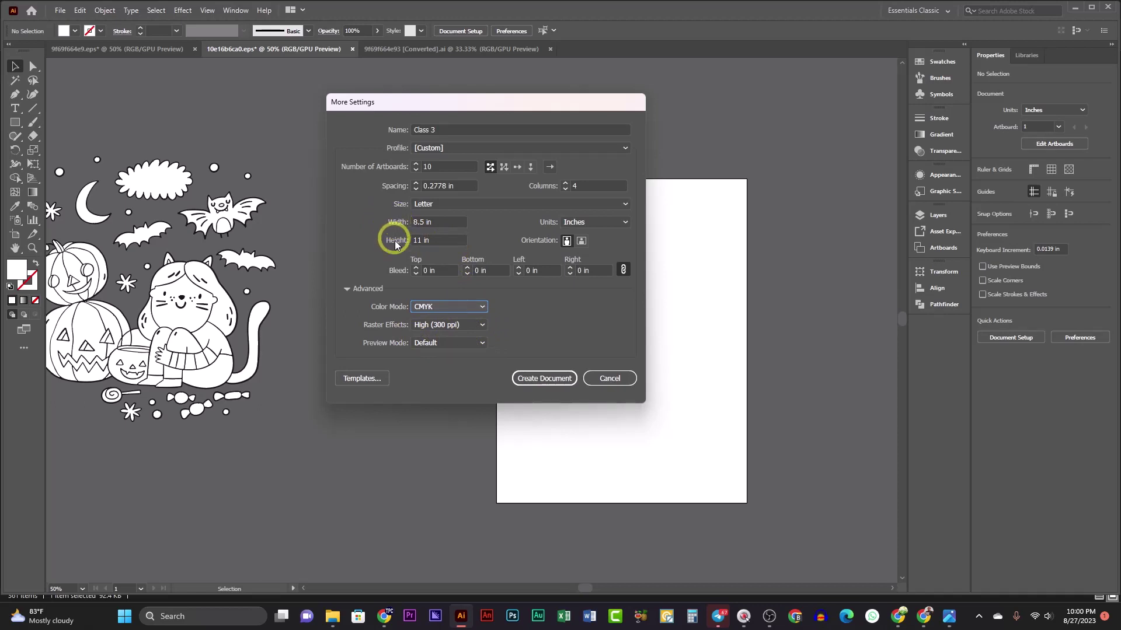
- Add 0.25 in to each page dimension for an 8.75 in width and 11.25 in height, and create the document
left_click(456, 221)
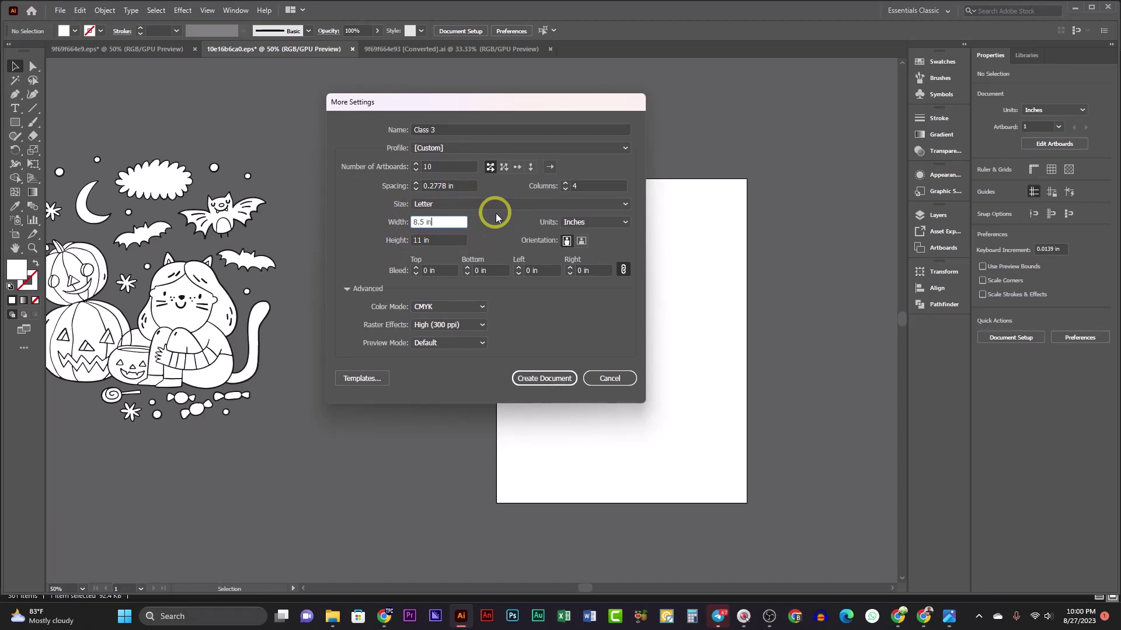
type("+.25")
left_click(462, 241)
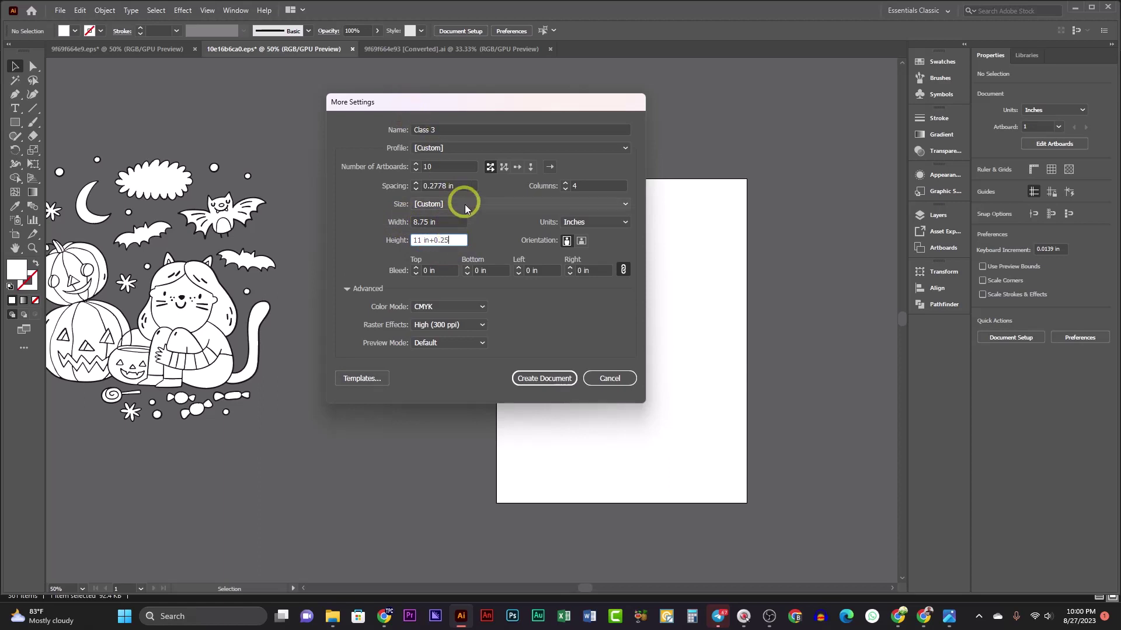
left_click(459, 224)
left_click(450, 242)
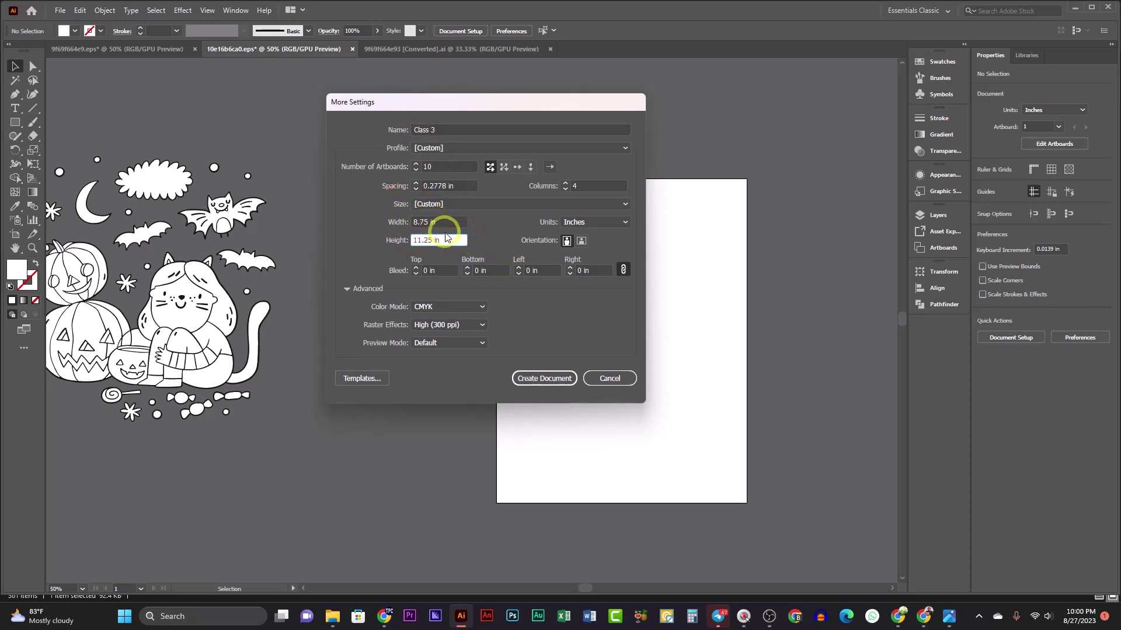
left_click_drag(444, 221, 392, 239)
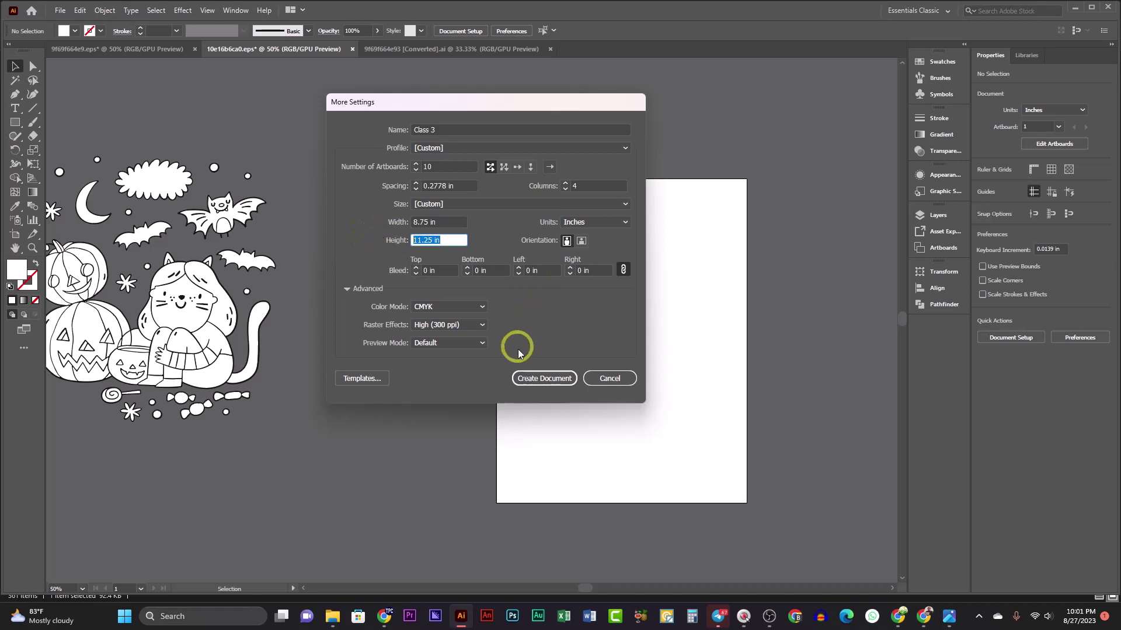
left_click(531, 381)
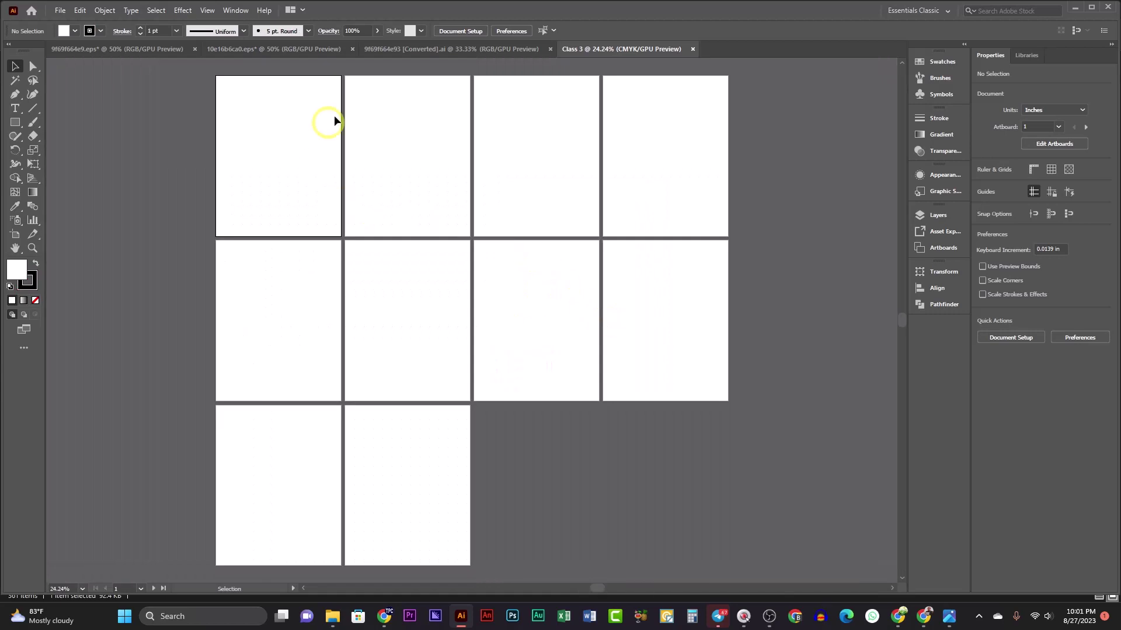
left_click(15, 122)
scroll(245, 157, "up", 2)
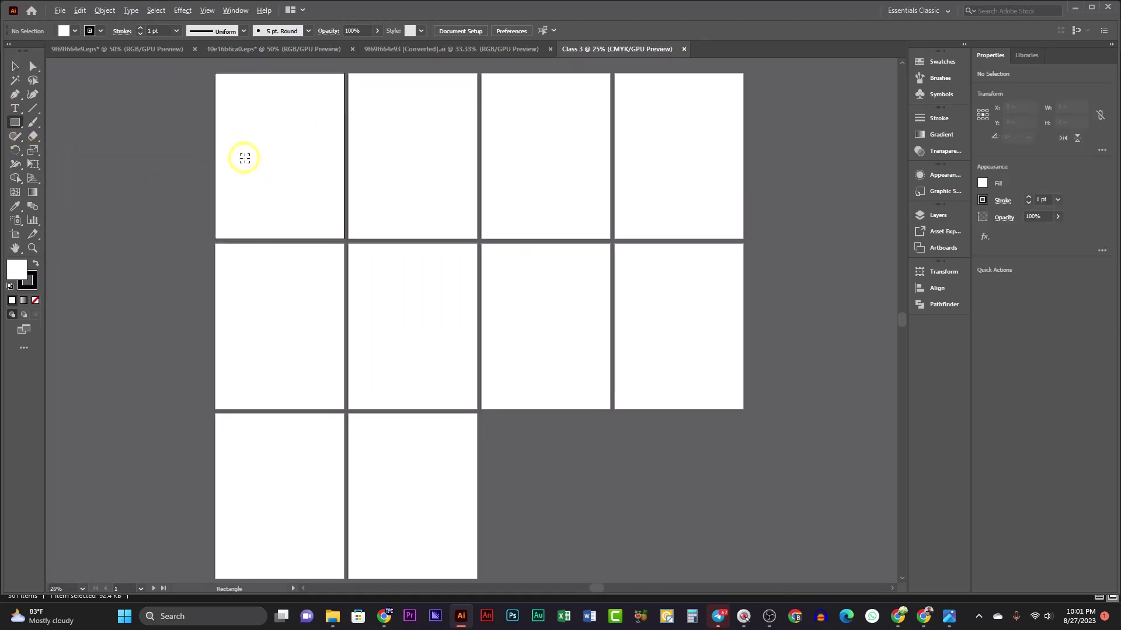
left_click_drag(240, 152, 455, 242)
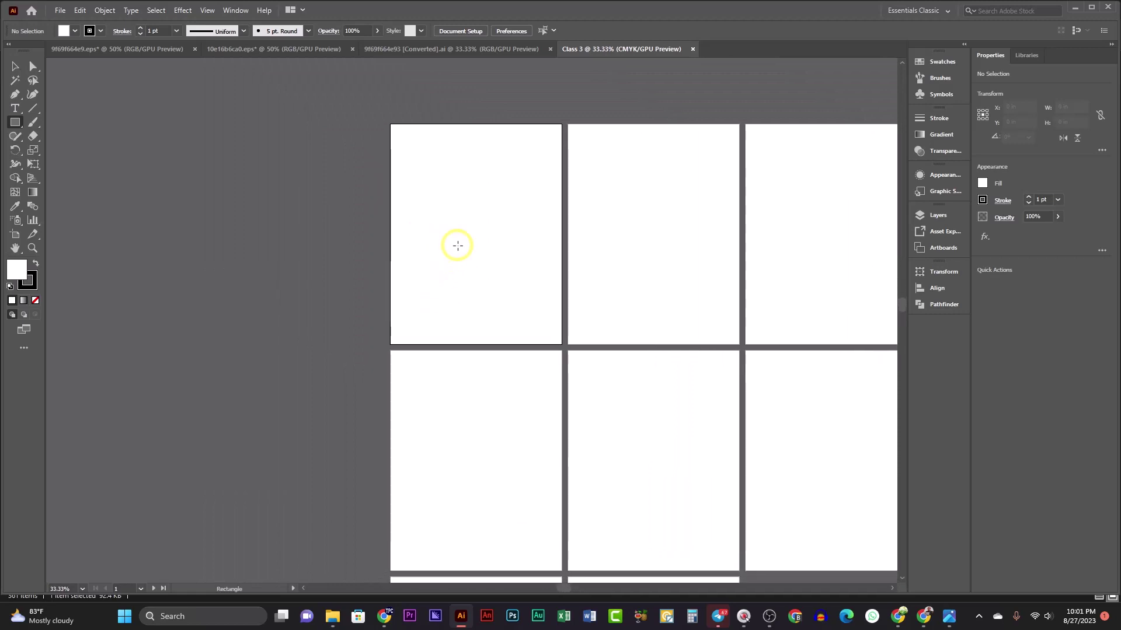
left_click(325, 250)
left_click_drag(619, 224, 507, 218)
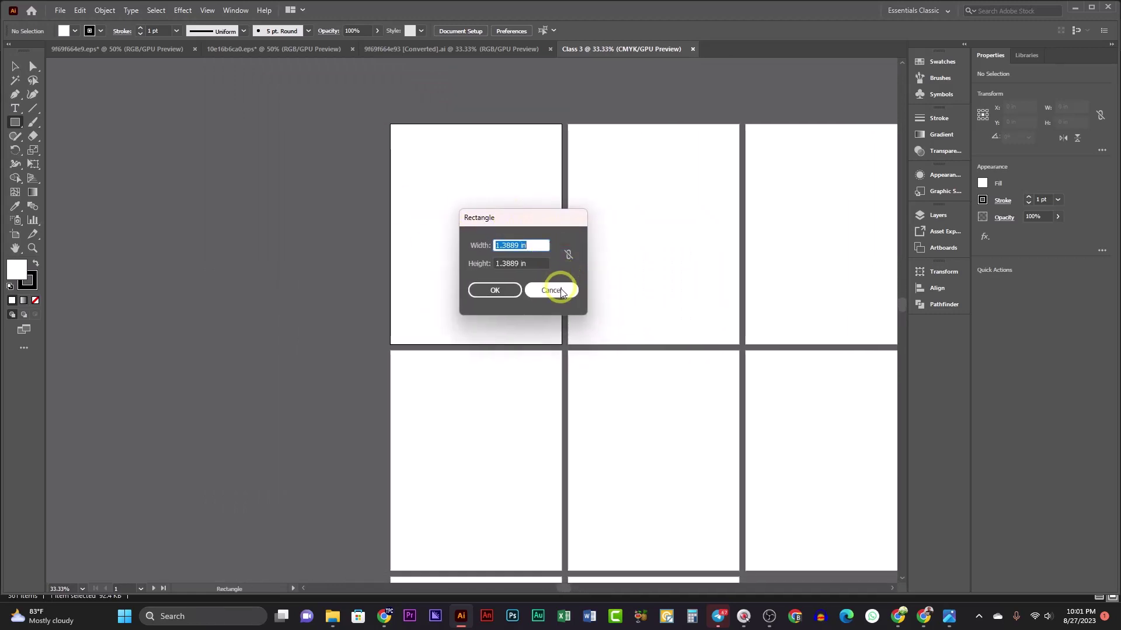
left_click(551, 290)
- Open the size entry for a new rectangle beside the first artboard and move the dialog clear of the artboards
left_click(17, 123)
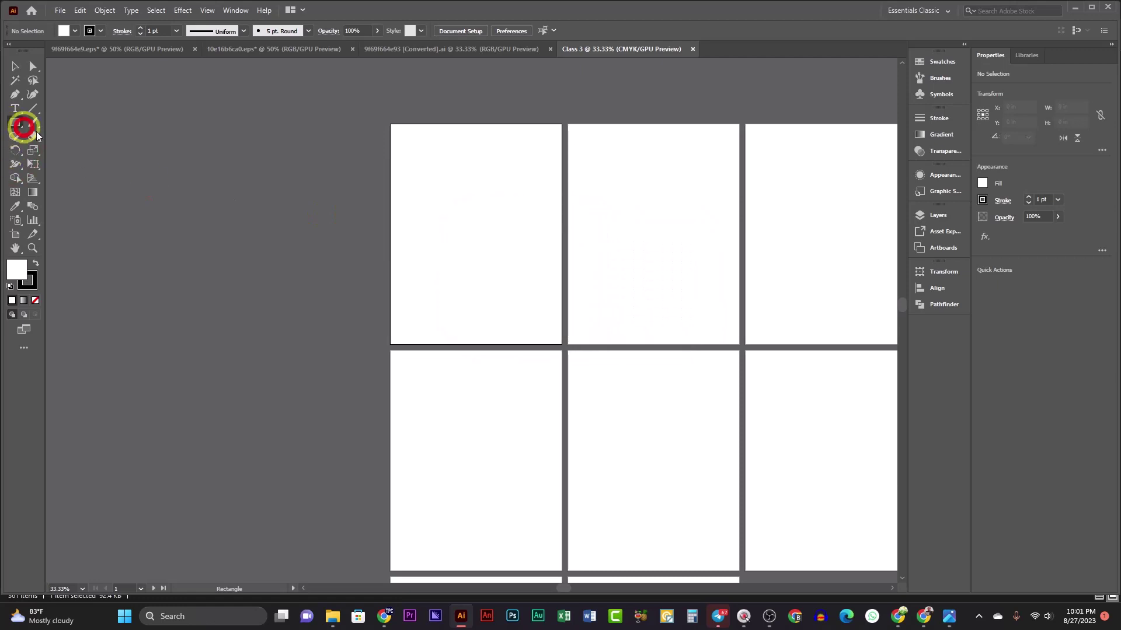
left_click(316, 254)
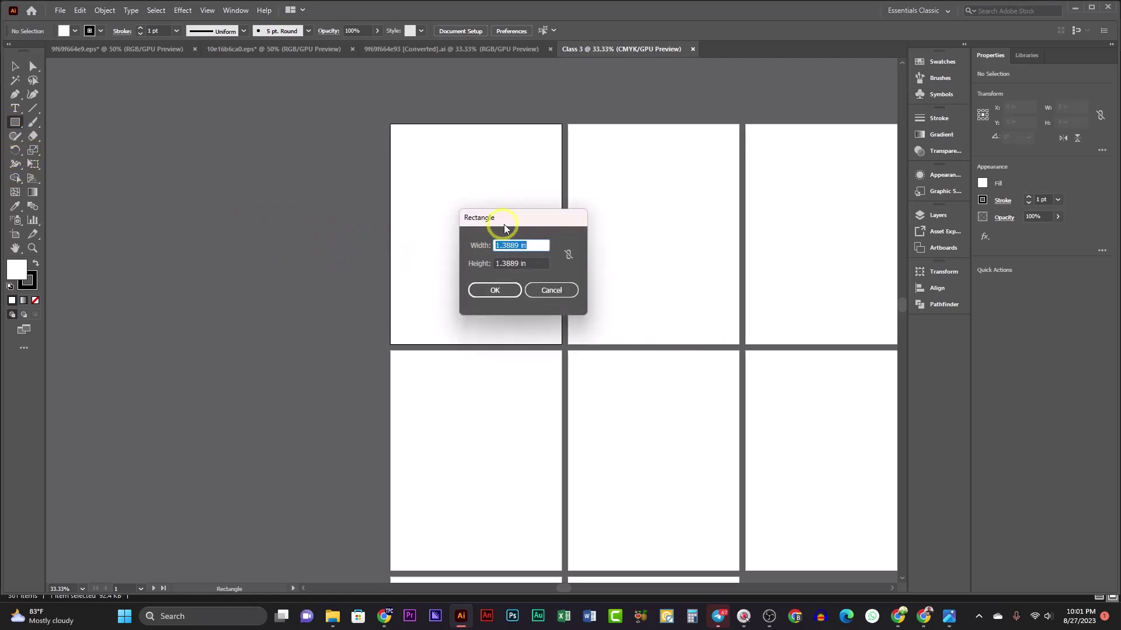
left_click_drag(503, 225, 369, 222)
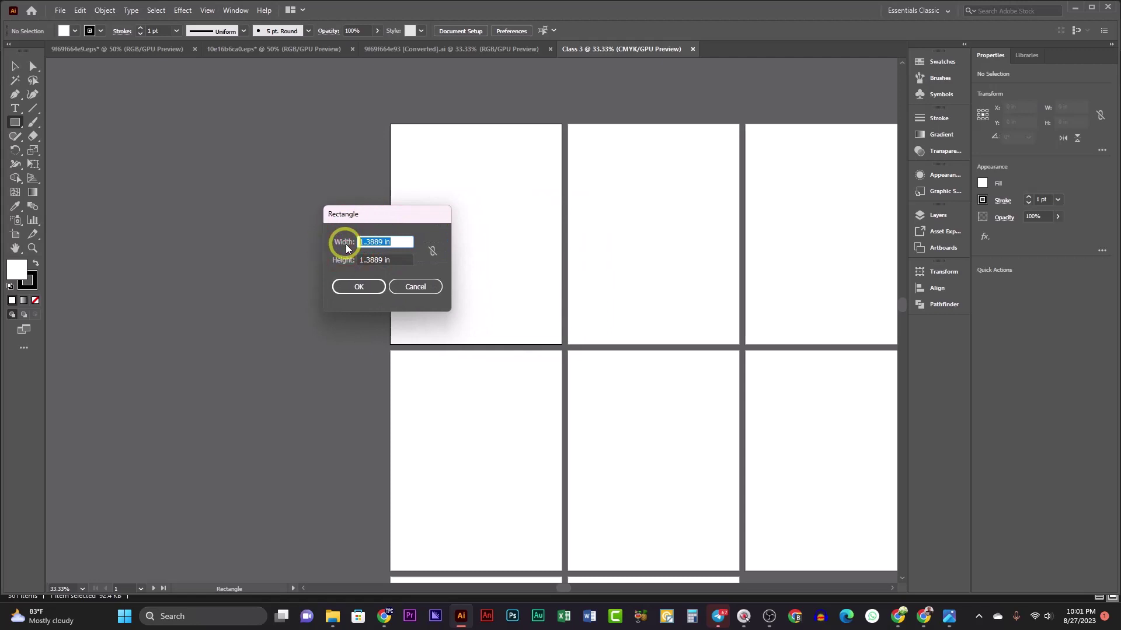
left_click_drag(371, 214, 227, 216)
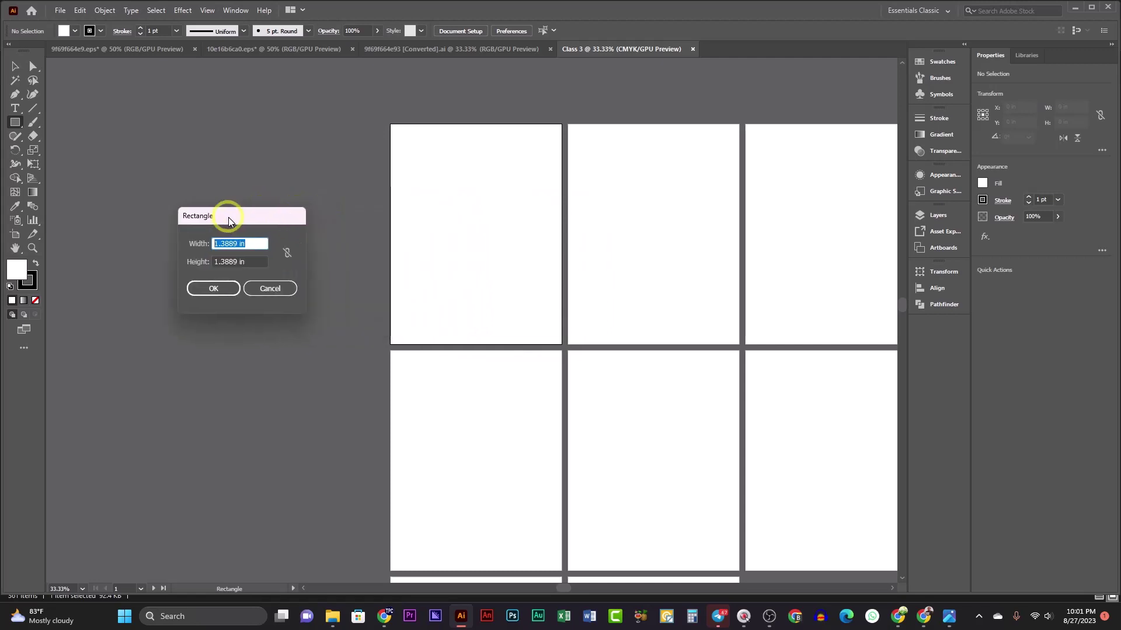
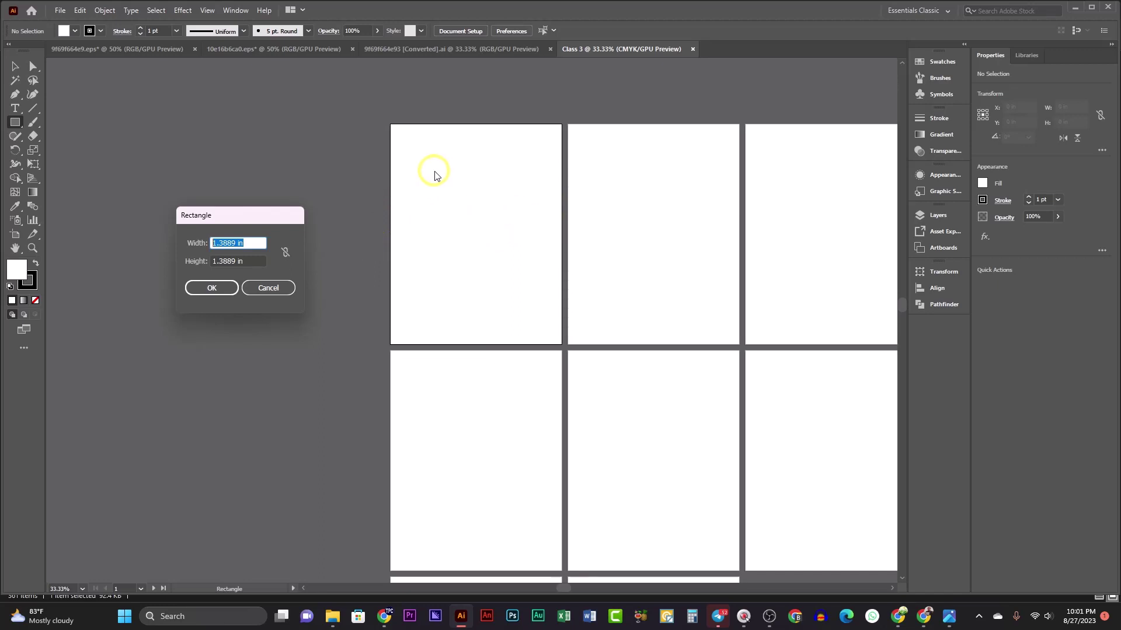
- Move the rectangle size dialog closer to the first artboard and set the new rectangle's width to 7.5 in
left_click_drag(285, 207, 352, 171)
left_click(270, 210)
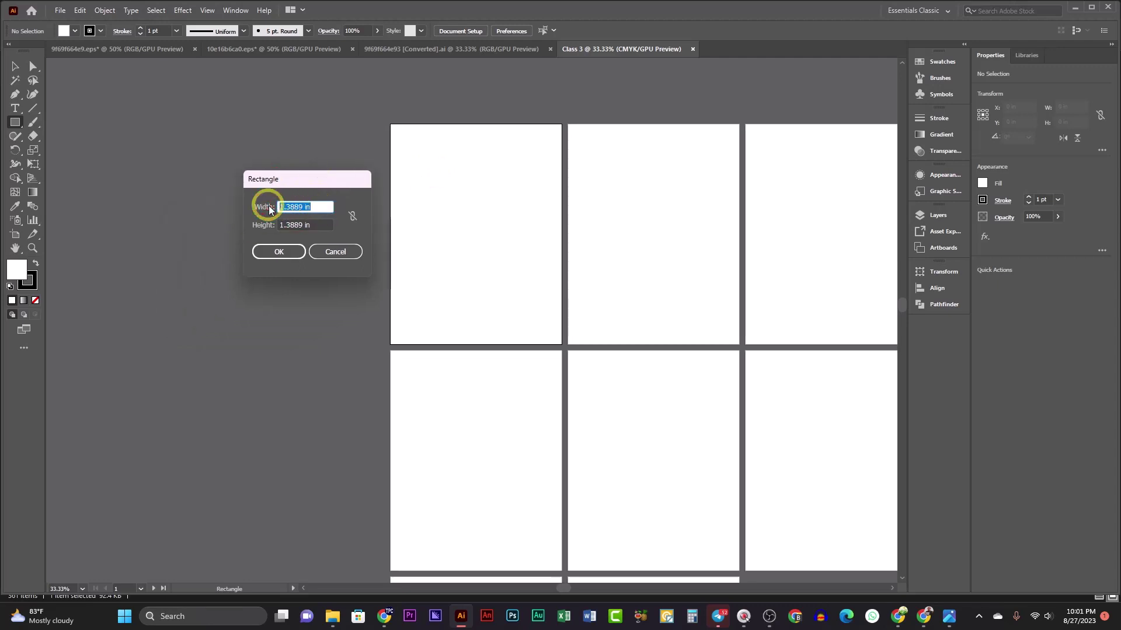
type("7.5")
key("Tab")
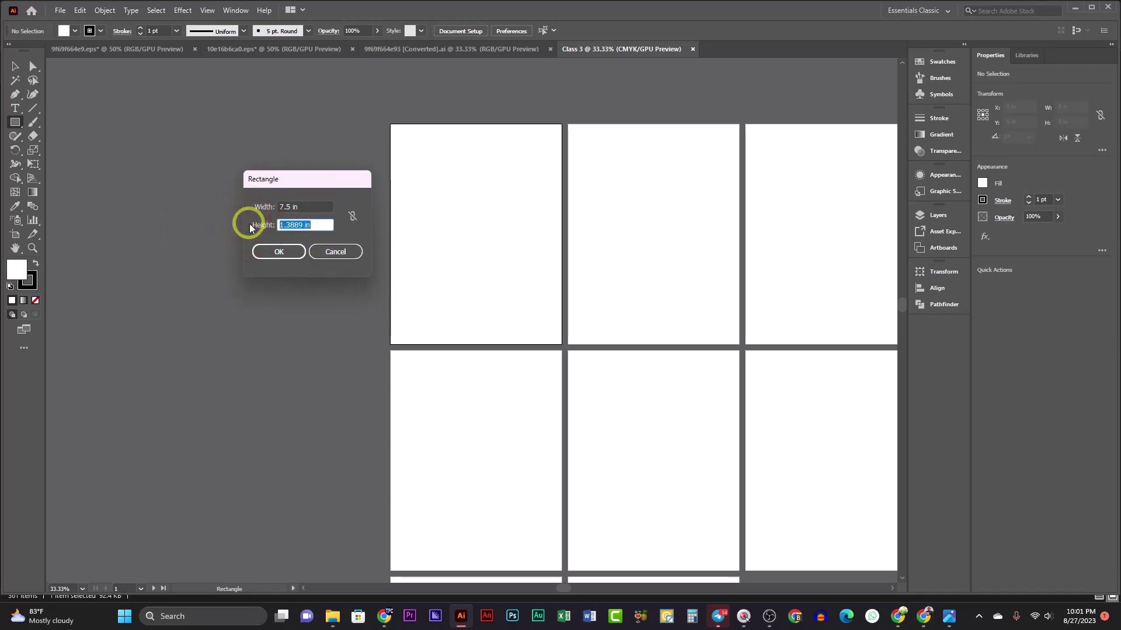
- Switch to the Google Meet call, mute the participant whose microphone is on, and return to Illustrator
left_click(898, 614)
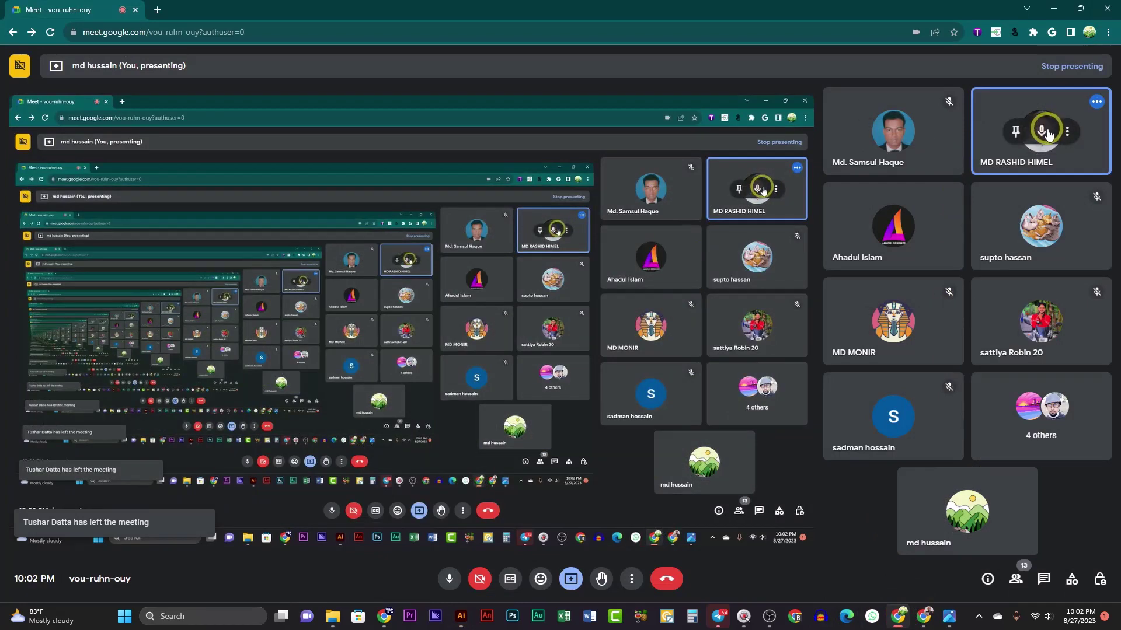
left_click(1041, 134)
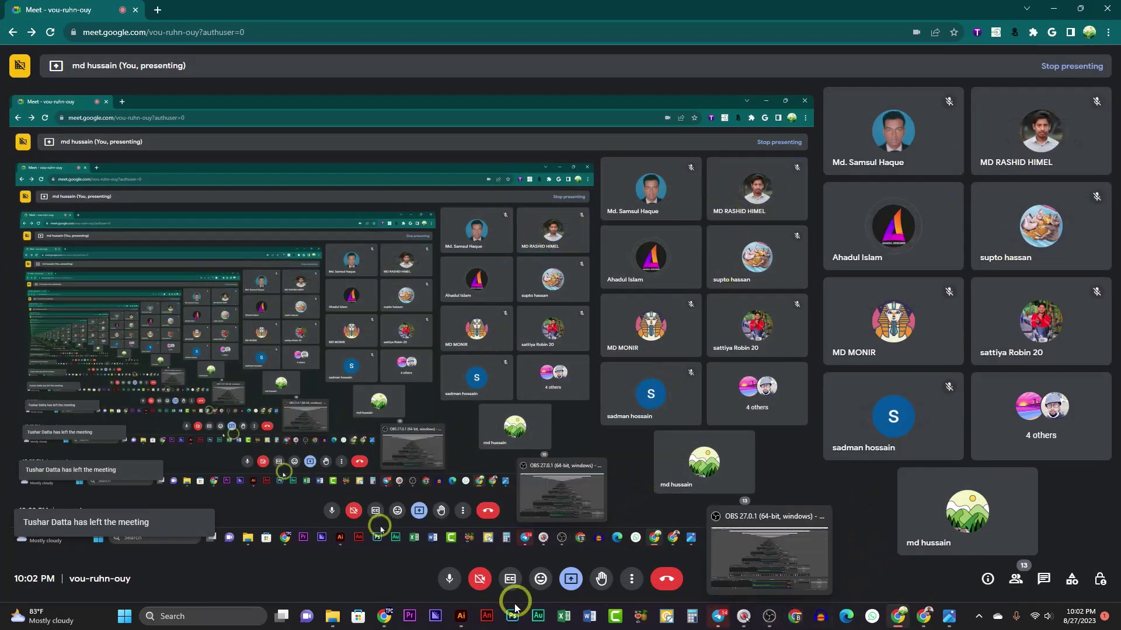
mouse_move(464, 622)
left_click(445, 560)
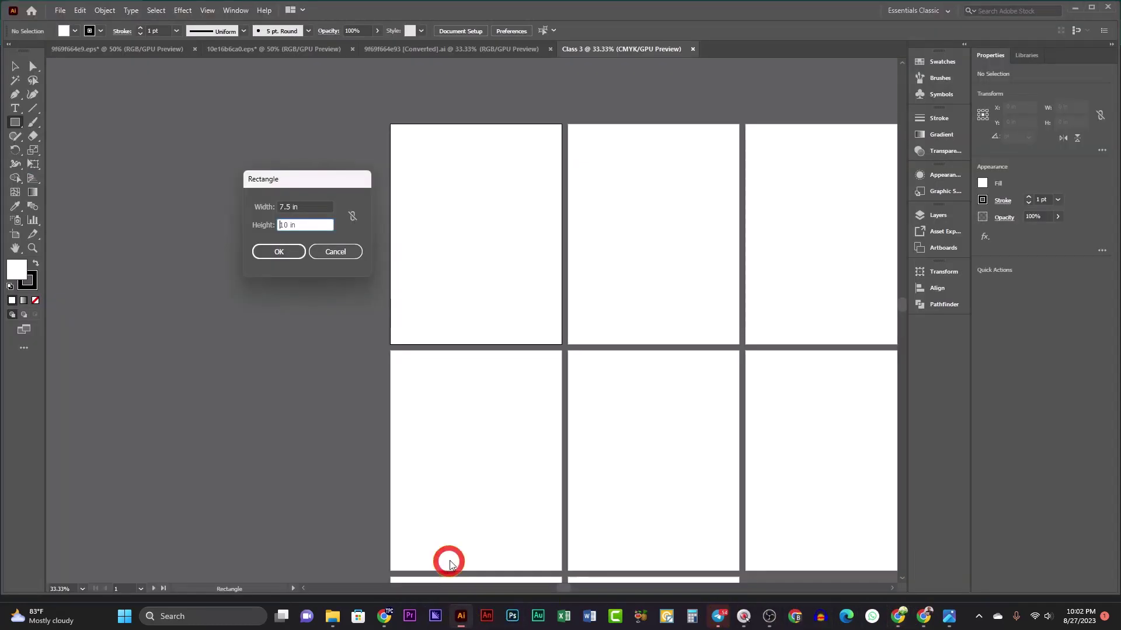
- Set the rectangle's height to 10 in, create it, and move it onto the first artboard
left_click(296, 224)
left_click(280, 254)
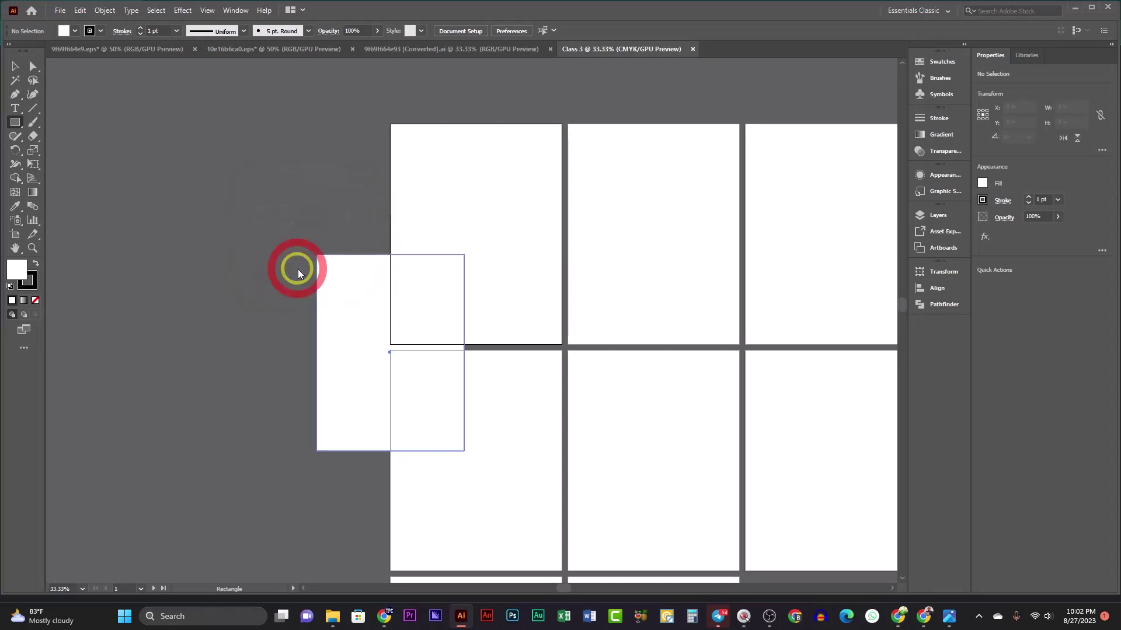
left_click(15, 66)
left_click_drag(389, 366, 223, 247)
left_click_drag(271, 286, 490, 261)
left_click(322, 201)
- Center the 7.5 x 10 in rectangle horizontally and vertically on the first artboard
left_click(496, 273)
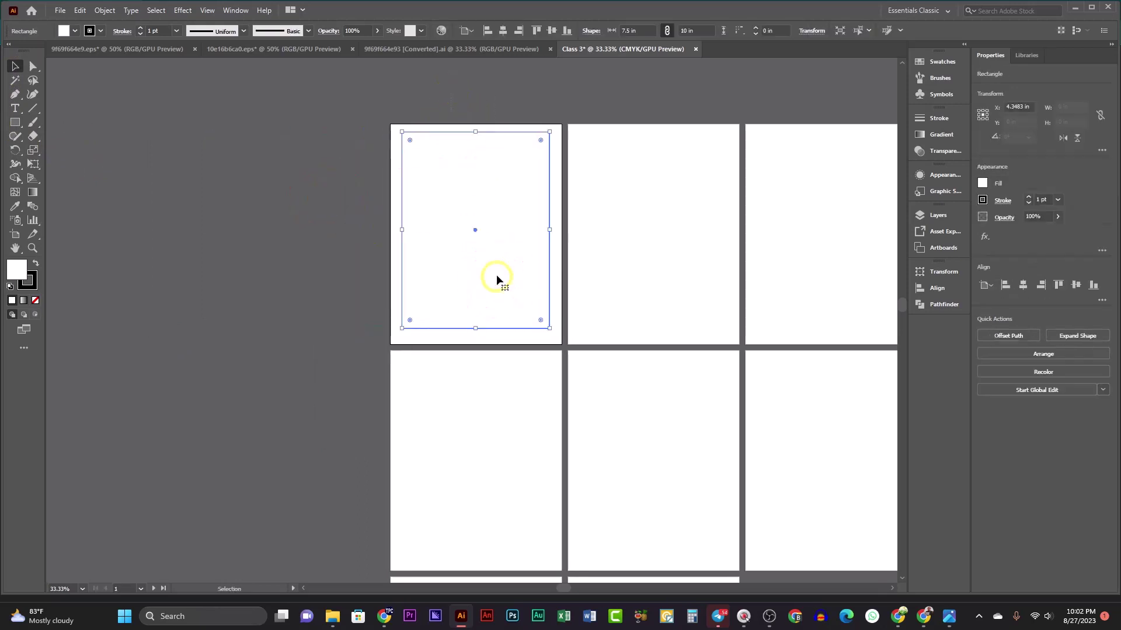
left_click(503, 31)
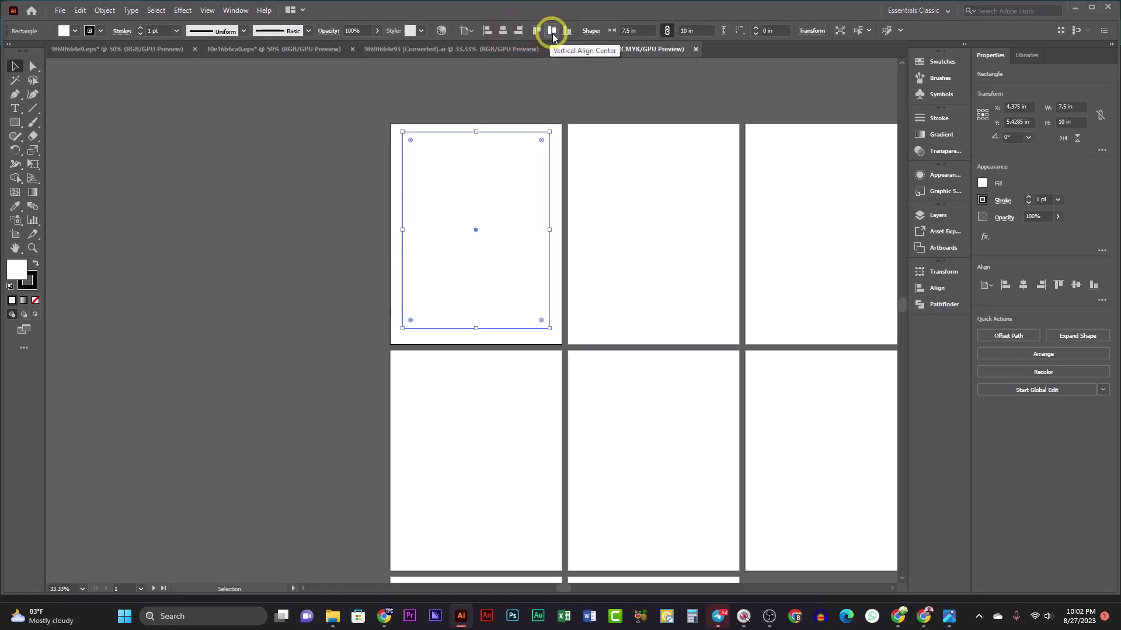
left_click(551, 30)
left_click(471, 193)
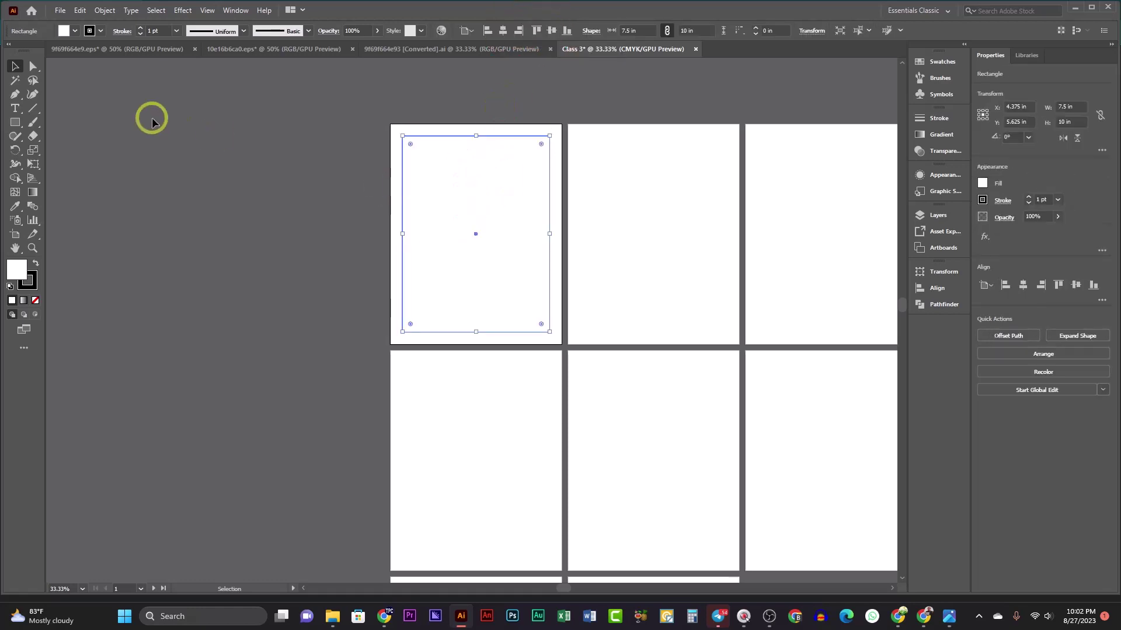
- Set the rectangle's fill to none so that only its black outline is left
left_click(75, 31)
left_click(8, 51)
left_click(107, 114)
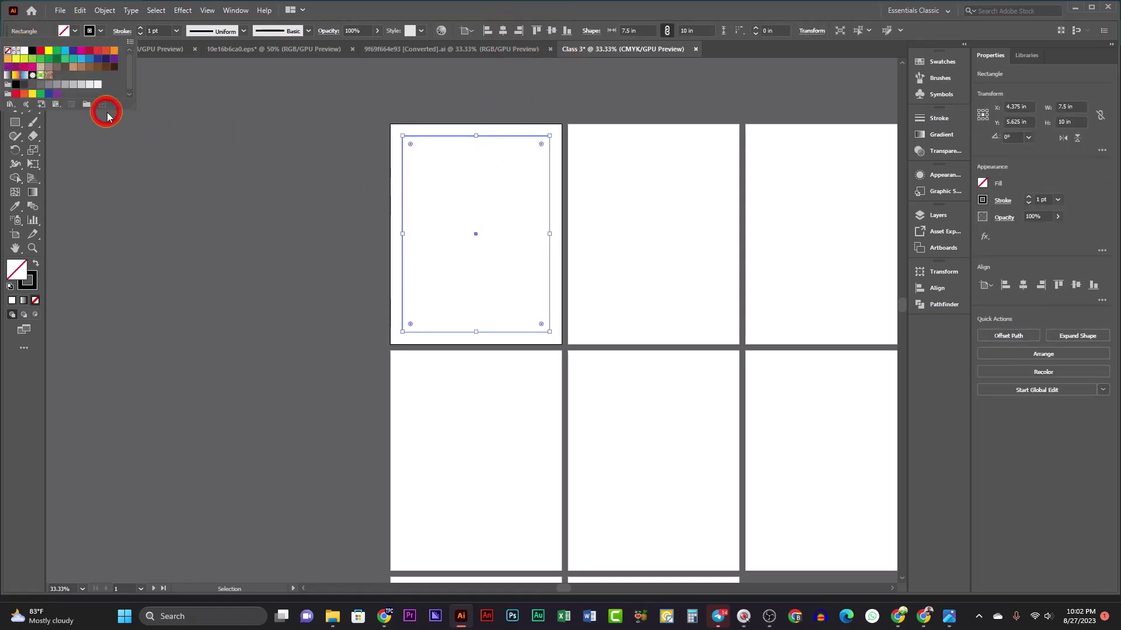
left_click(383, 133)
left_click(402, 136)
left_click(391, 113)
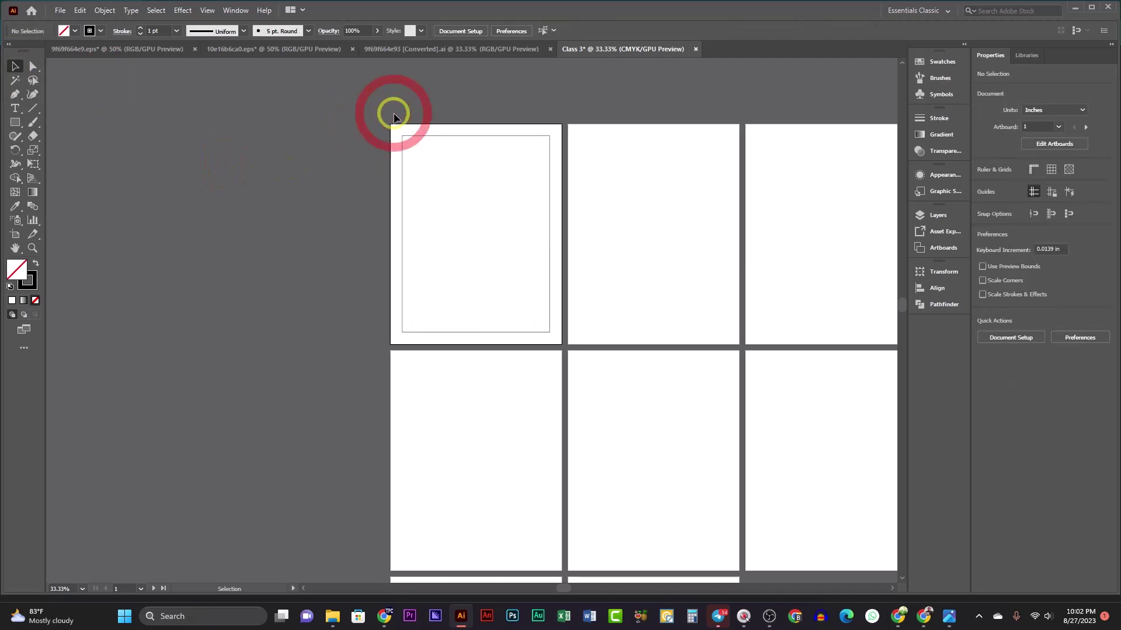
- Set the stroke weight of the margin rectangle on the first artboard to 2 pt
left_click(402, 164)
left_click(141, 28)
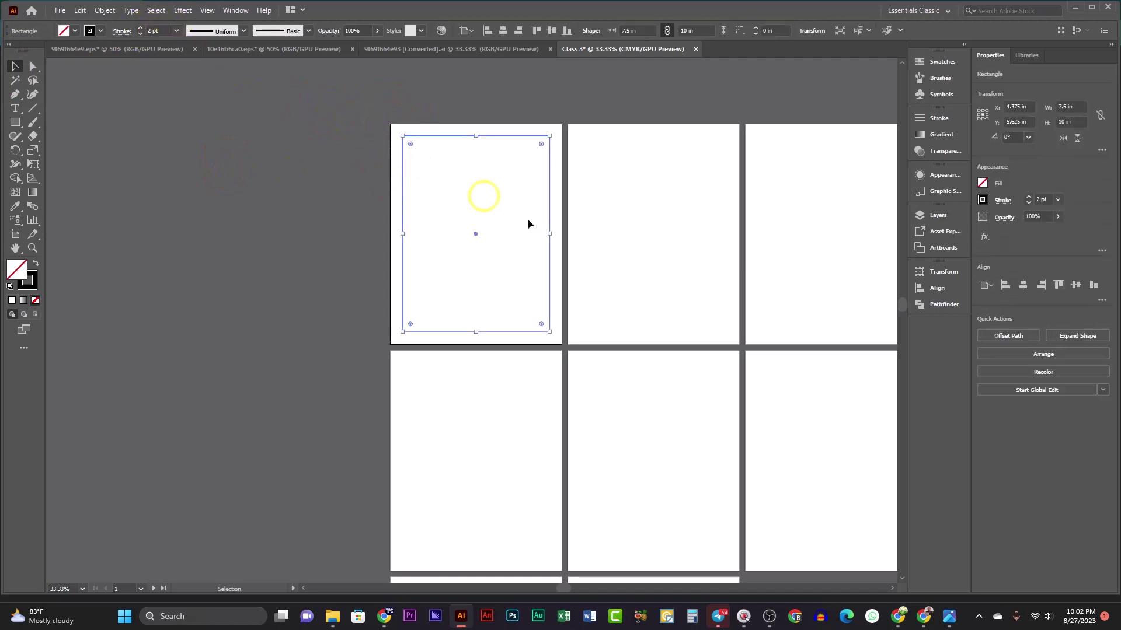
left_click(635, 197)
scroll(426, 120, "up", 5)
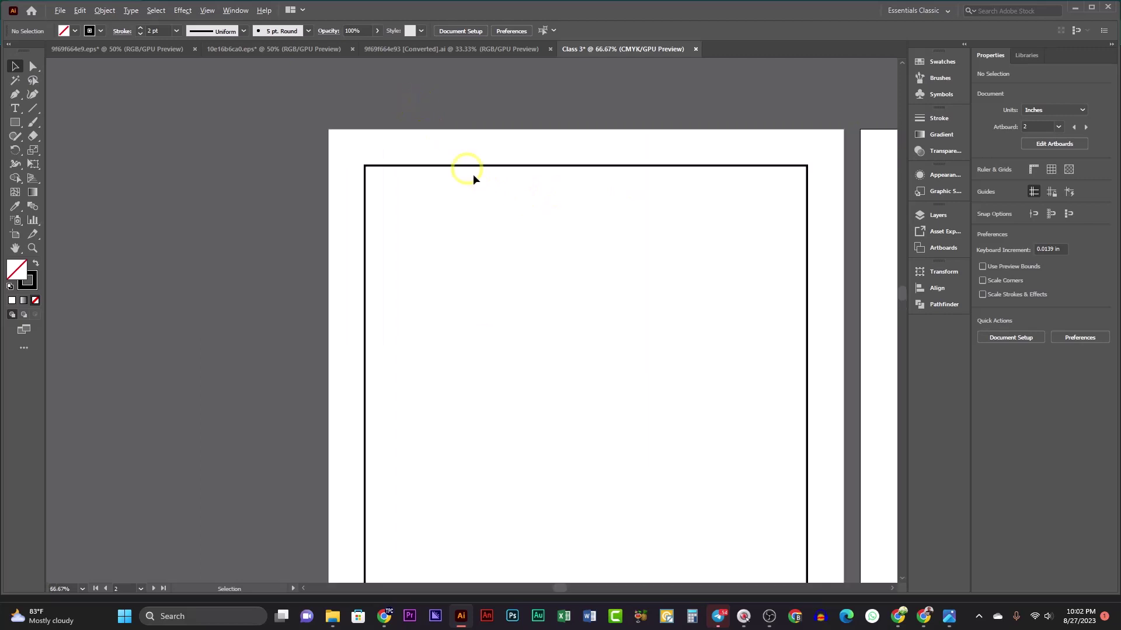
scroll(513, 230, "down", 5)
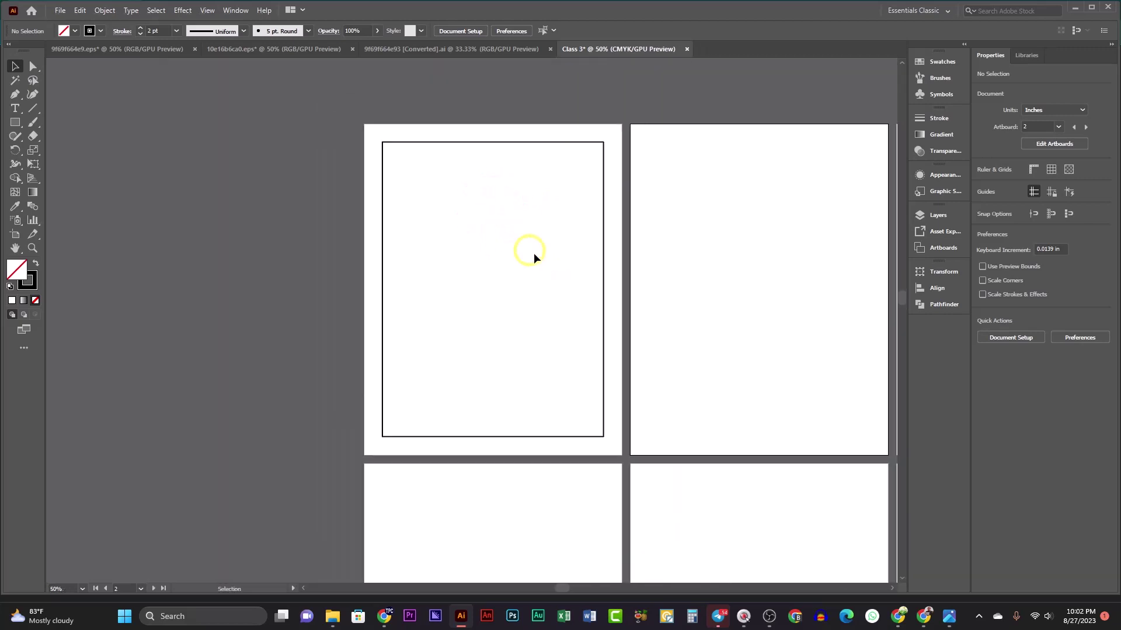
scroll(524, 244, "down", 1)
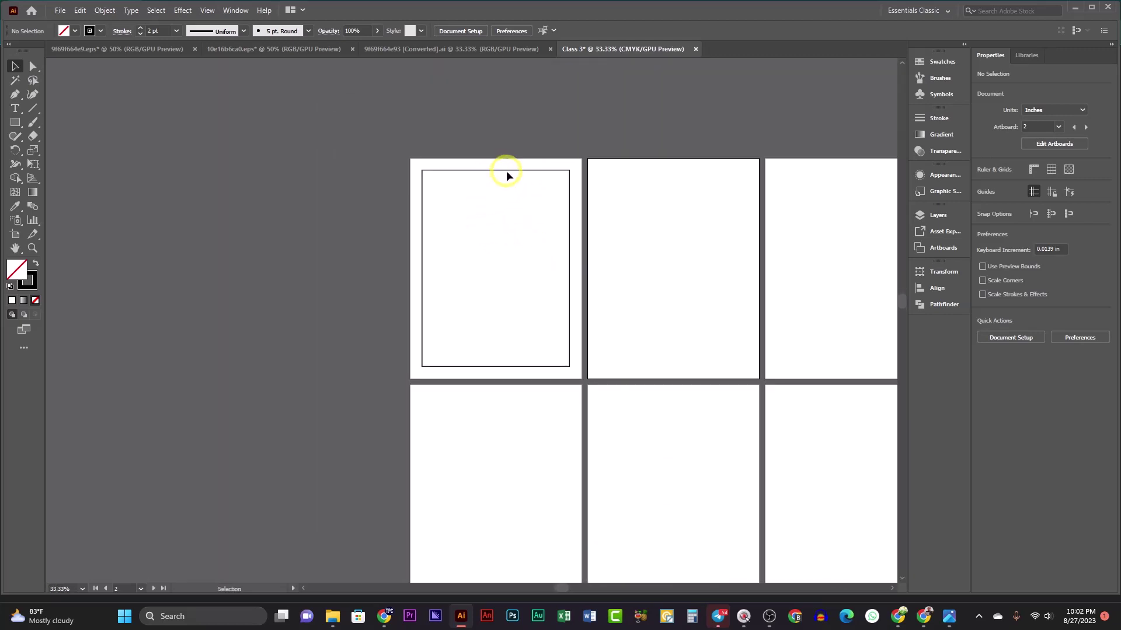
- Move the margin rectangle off the first artboard onto the empty canvas beside it
left_click_drag(508, 175, 238, 180)
left_click(368, 262)
scroll(368, 263, "down", 3)
left_click_drag(485, 320, 481, 284)
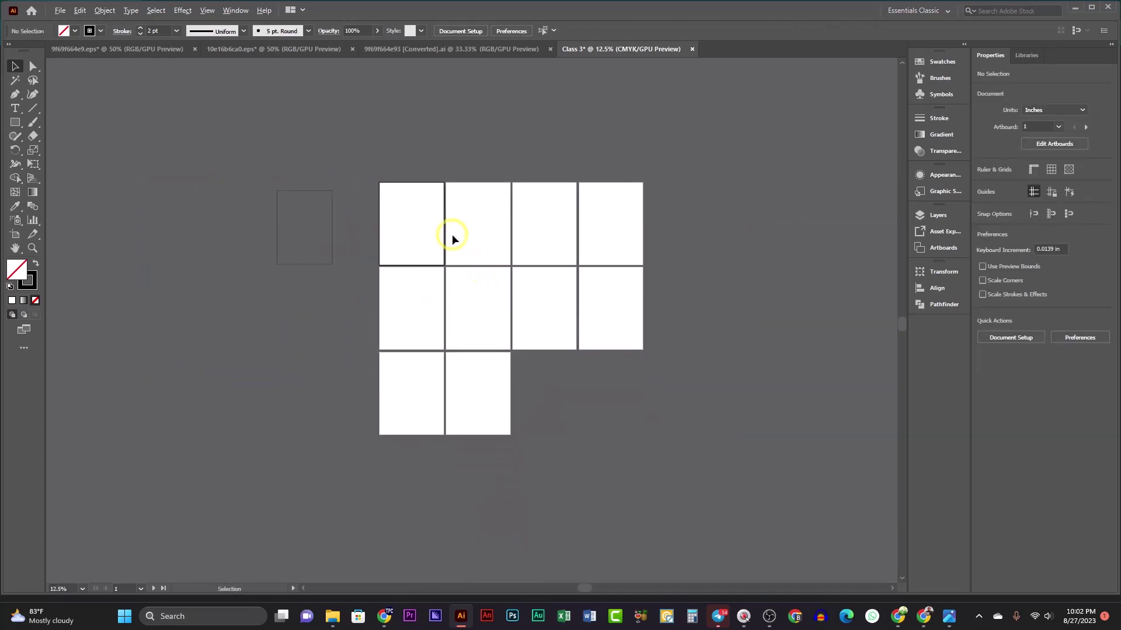
scroll(452, 233, "up", 3)
scroll(430, 228, "down", 1)
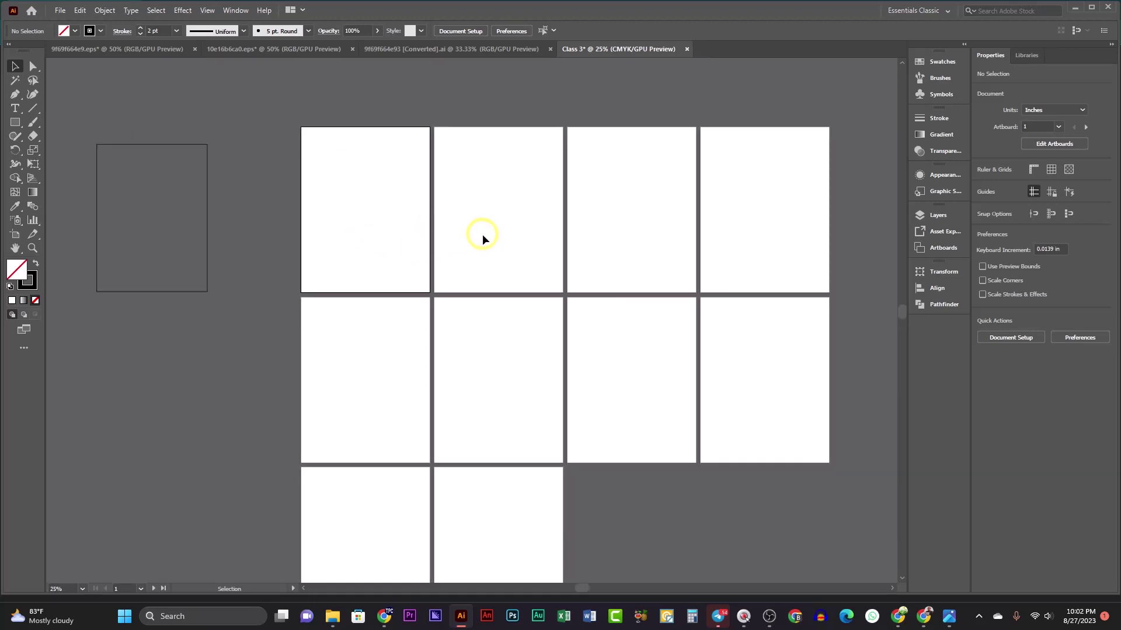
left_click(498, 263)
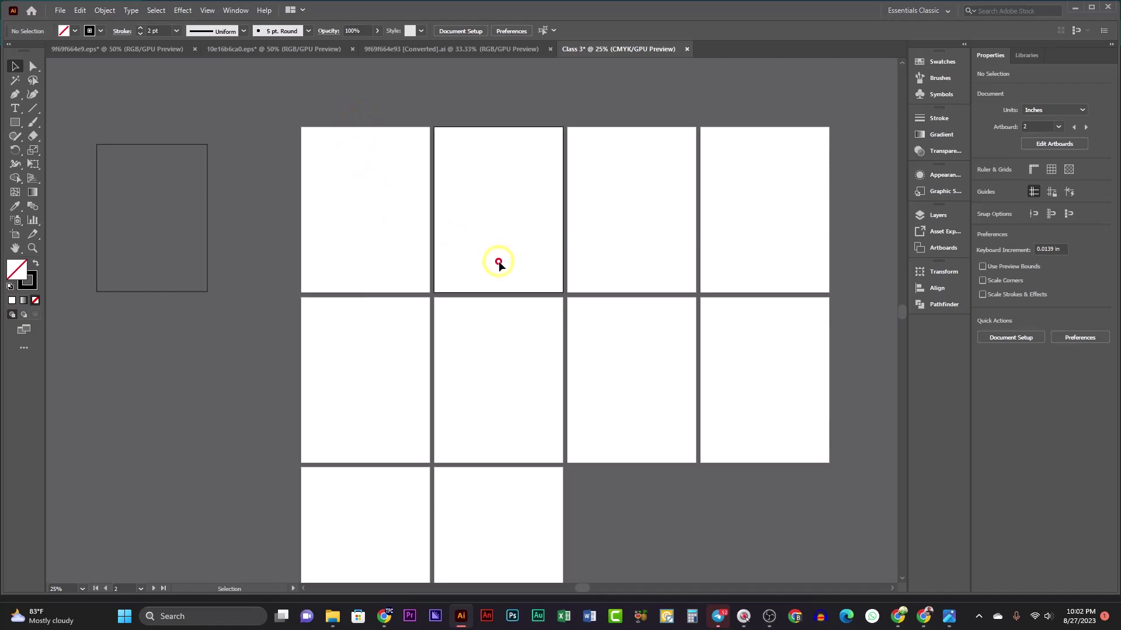
left_click(640, 210)
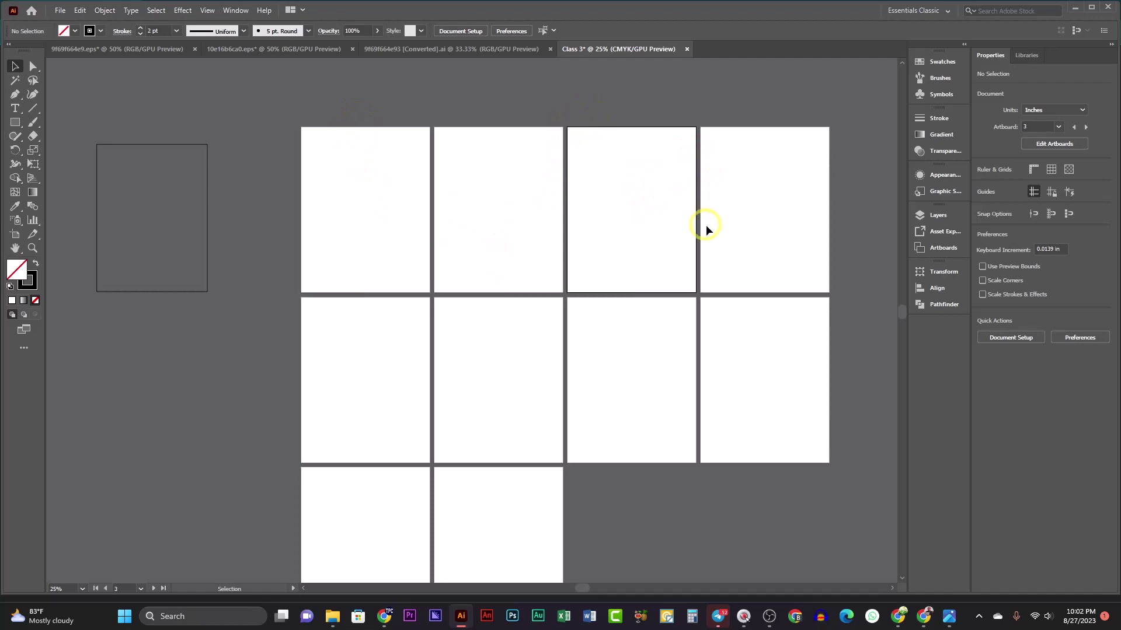
left_click(702, 108)
scroll(702, 116, "down", 2)
- Clear the open windows from the desktop and open the copy right tamplet1 Illustrator file stored there
left_click(1074, 1)
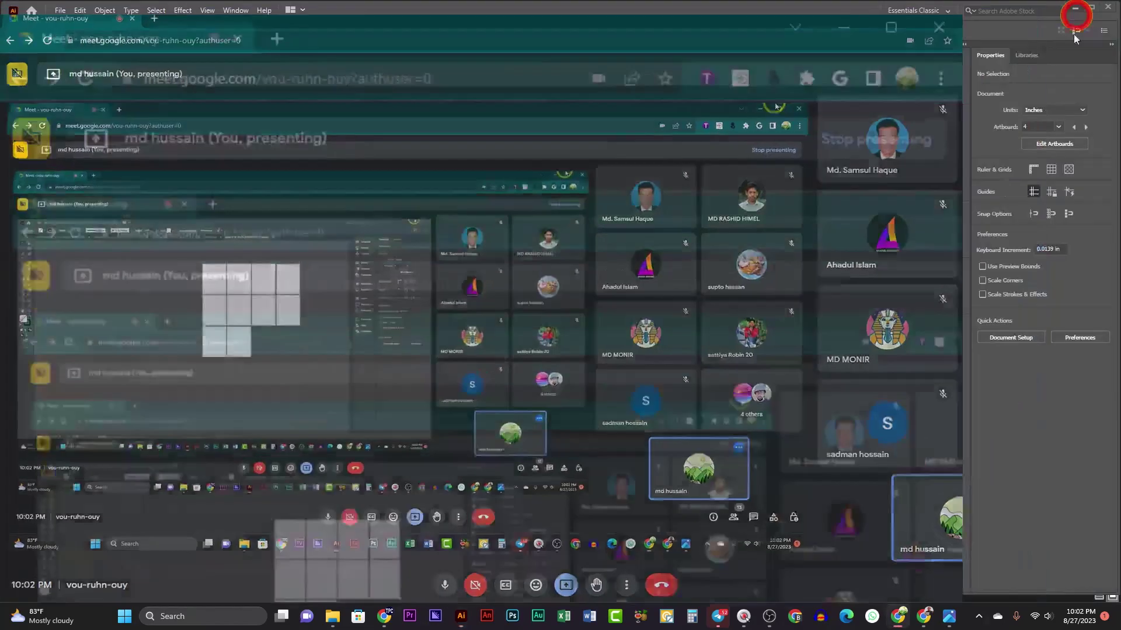
left_click(484, 66)
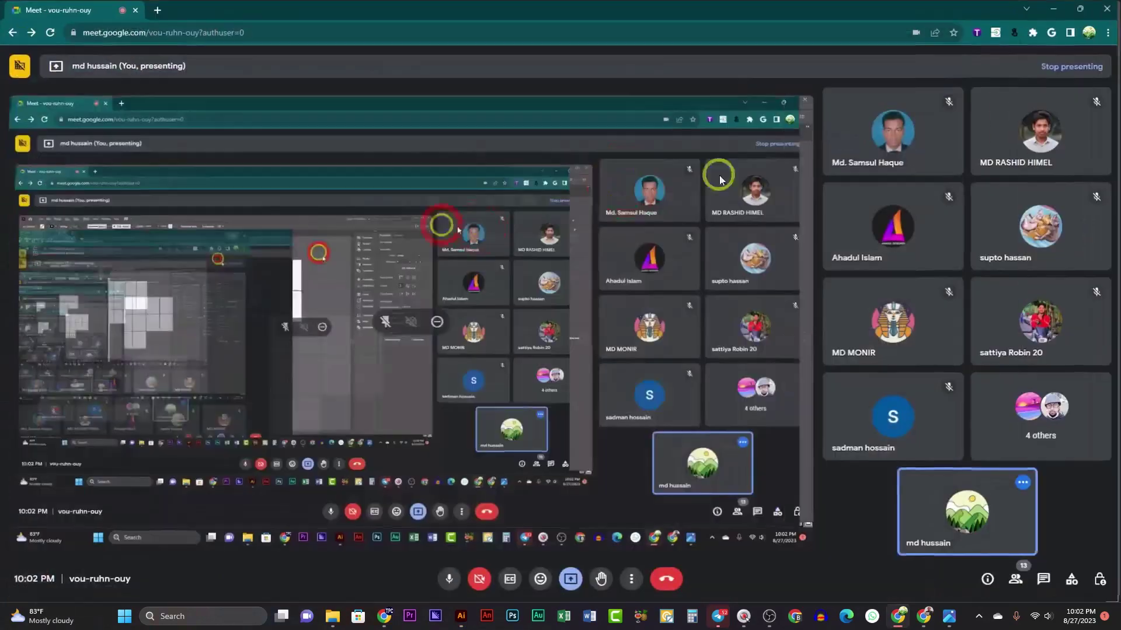
left_click(1052, 8)
left_click(1000, 51)
left_click(1074, 7)
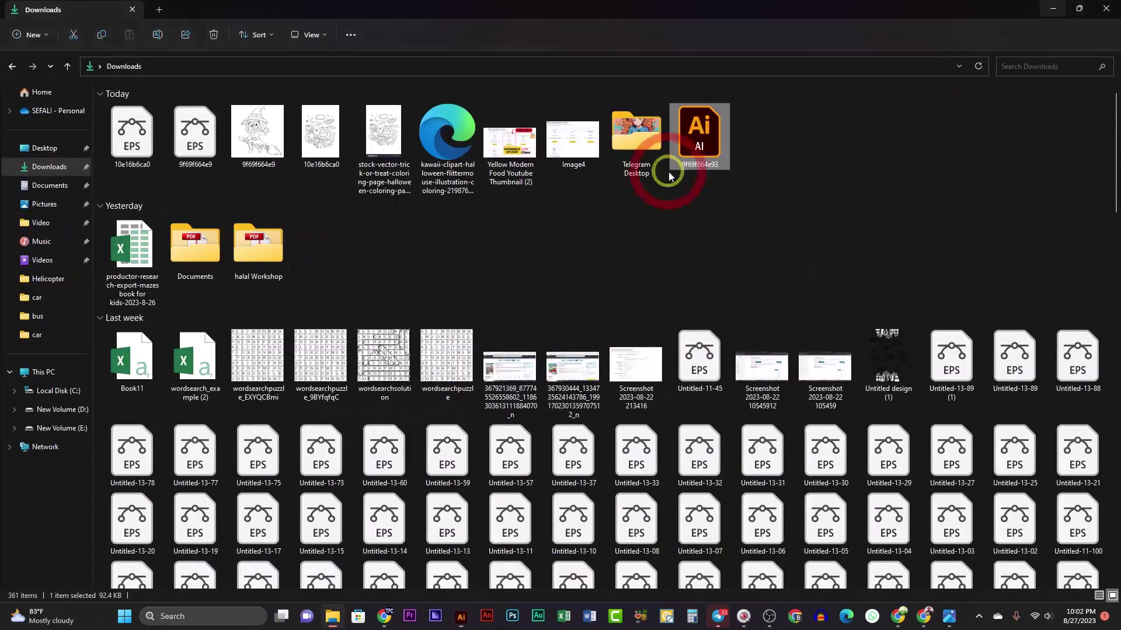
left_click(1106, 8)
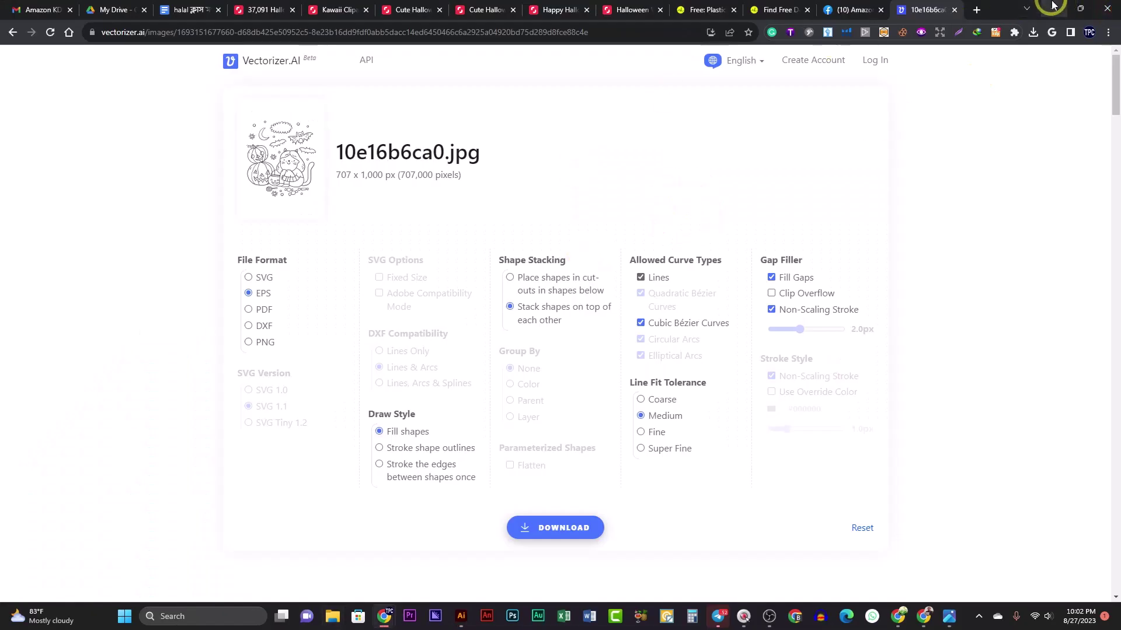
left_click(1052, 8)
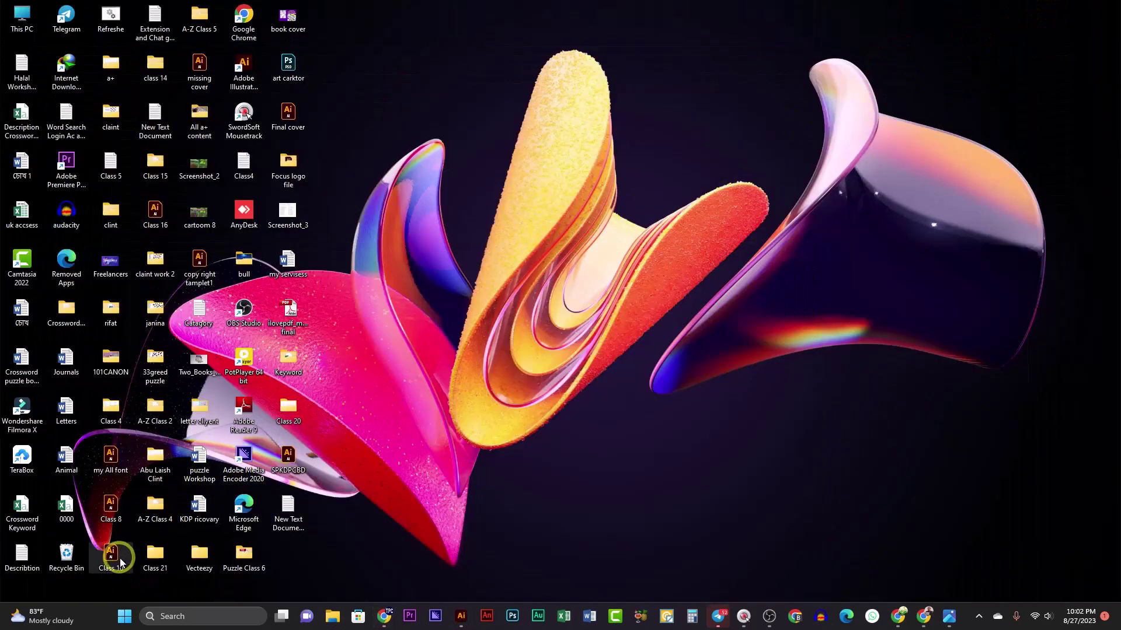
double_click(205, 265)
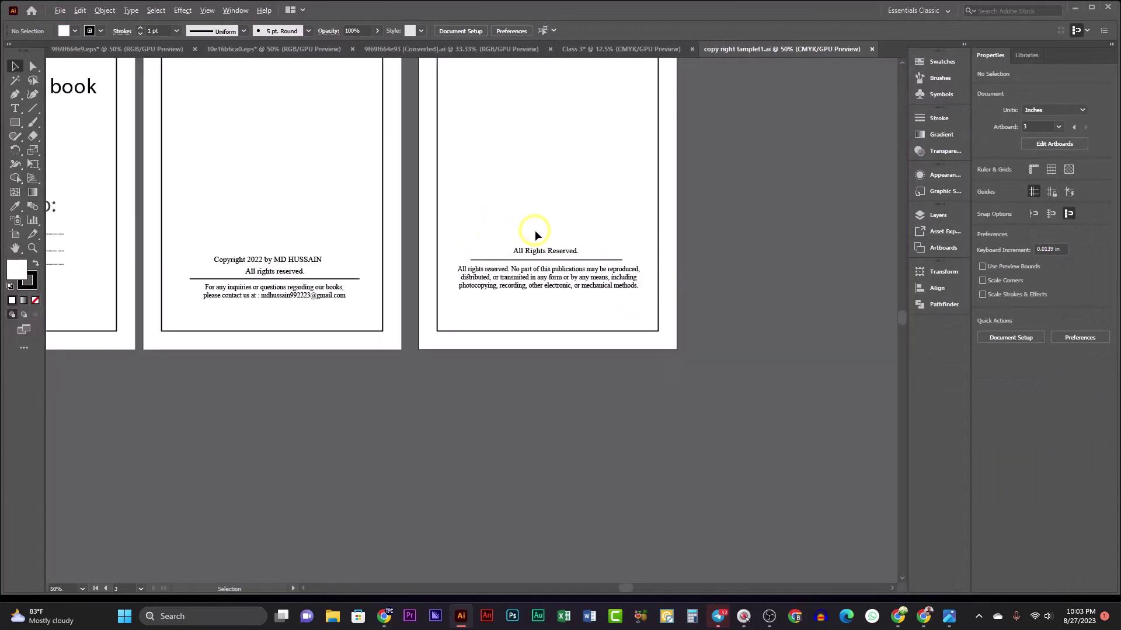
- Examine the copyright line and the contact text on the template's second page
scroll(661, 260, "up", 3)
left_click_drag(194, 267, 422, 228)
scroll(537, 193, "down", 2)
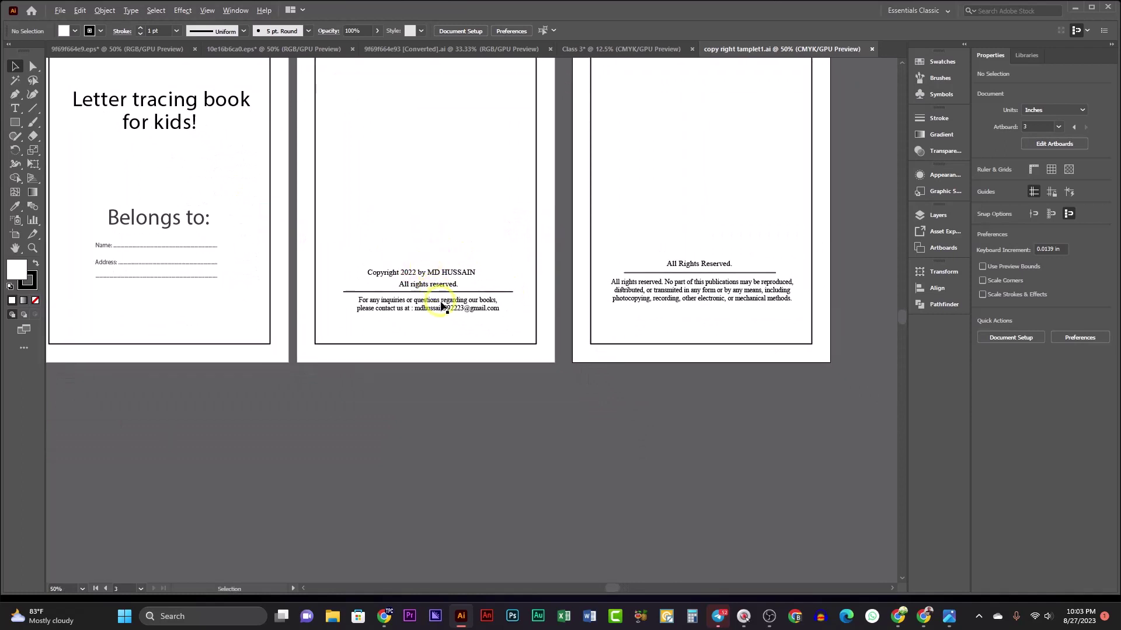
scroll(441, 304, "up", 2)
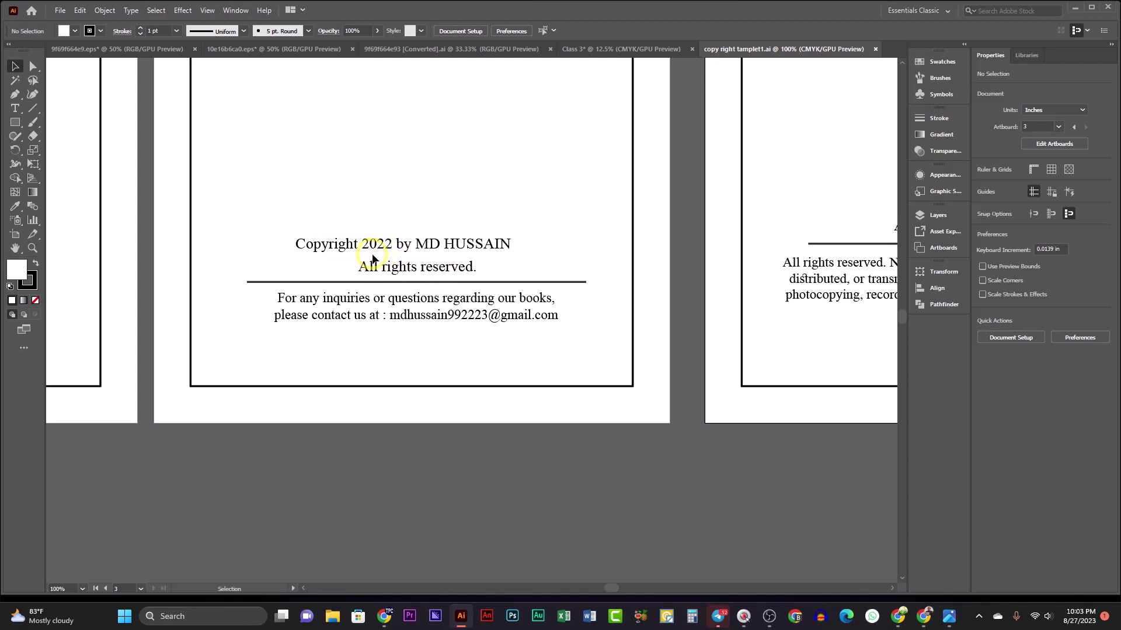
left_click(436, 249)
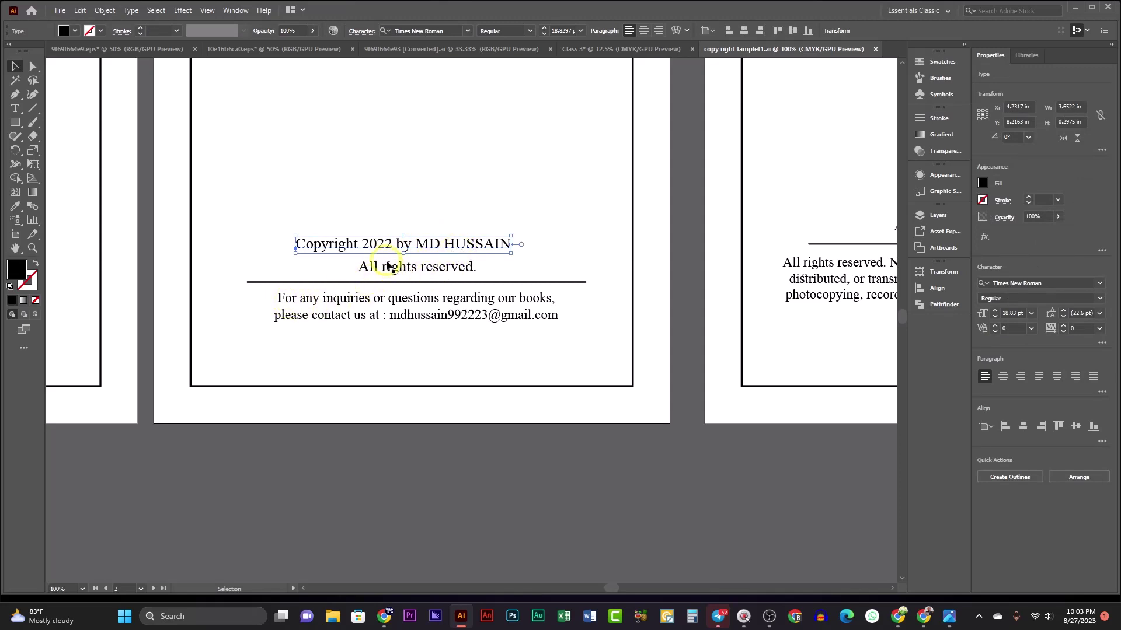
left_click(408, 317)
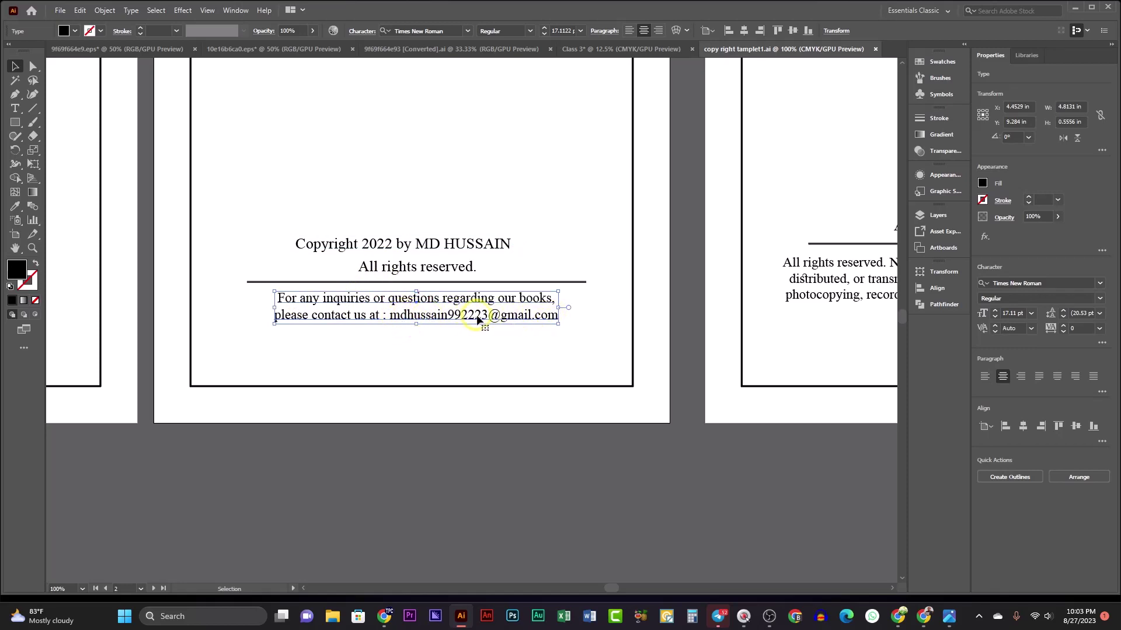
left_click(428, 249)
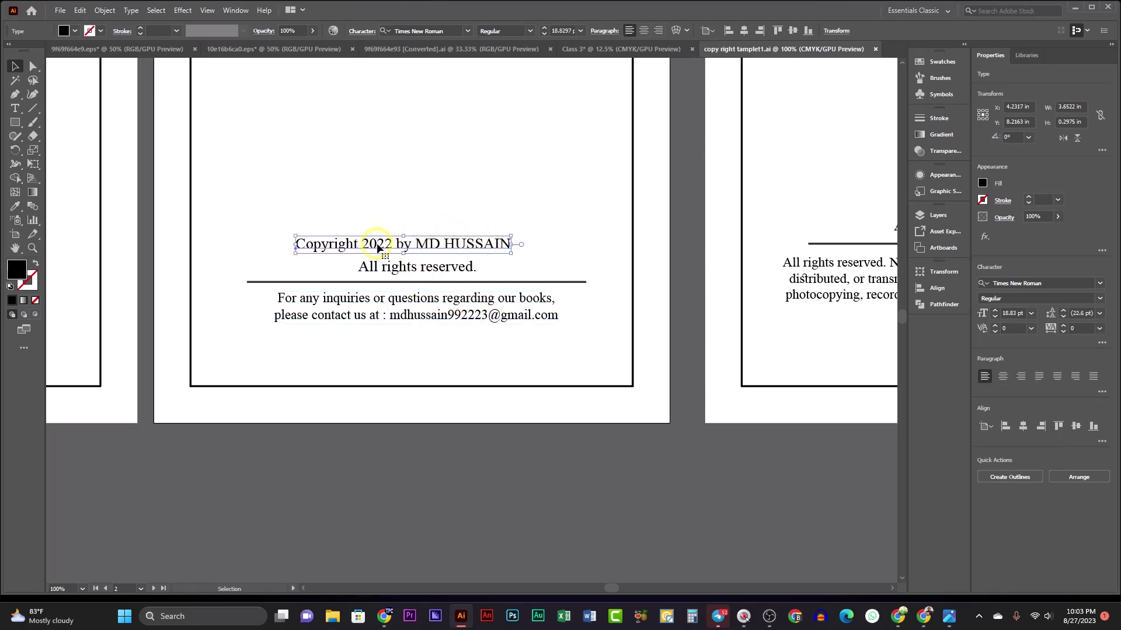
left_click(432, 334)
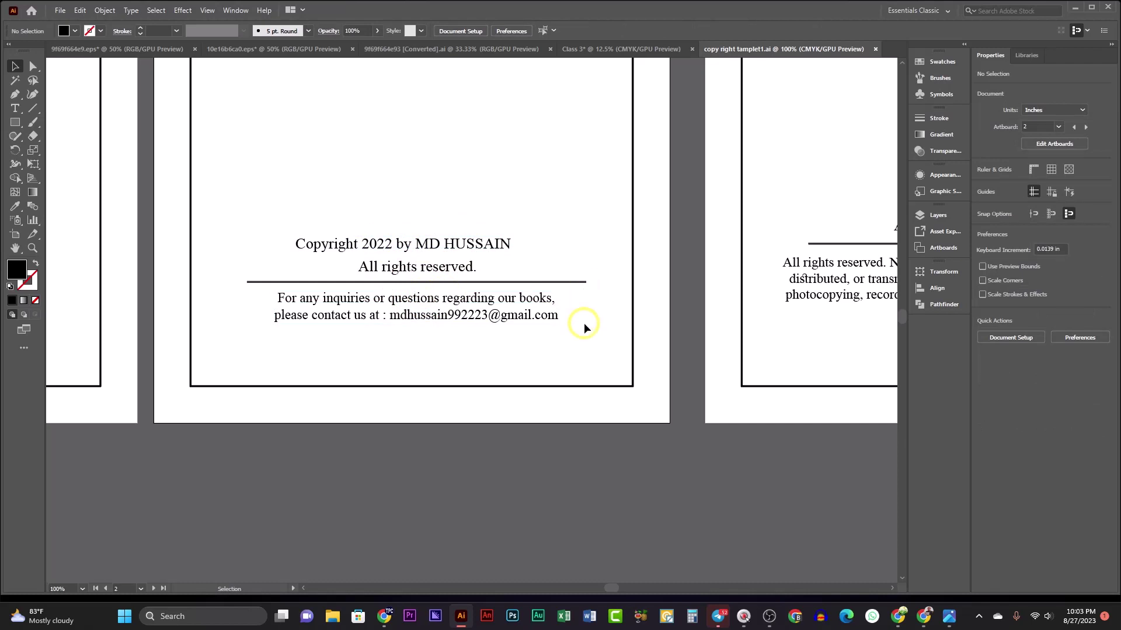
- Copy the All Rights Reserved heading, its line and the paragraph below from the template's third page
scroll(584, 323, "down", 1)
left_click_drag(737, 345, 458, 411)
scroll(598, 325, "down", 1)
left_click_drag(641, 320, 536, 370)
scroll(565, 306, "down", 2)
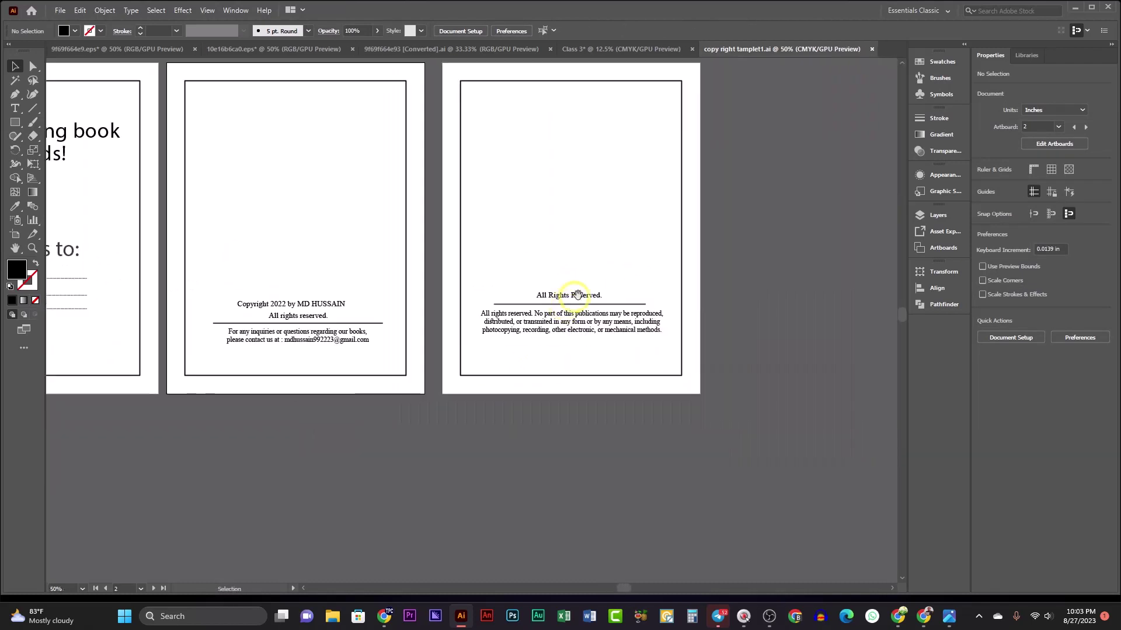
left_click_drag(533, 288, 597, 354)
left_click(524, 286)
key("ctrl+c")
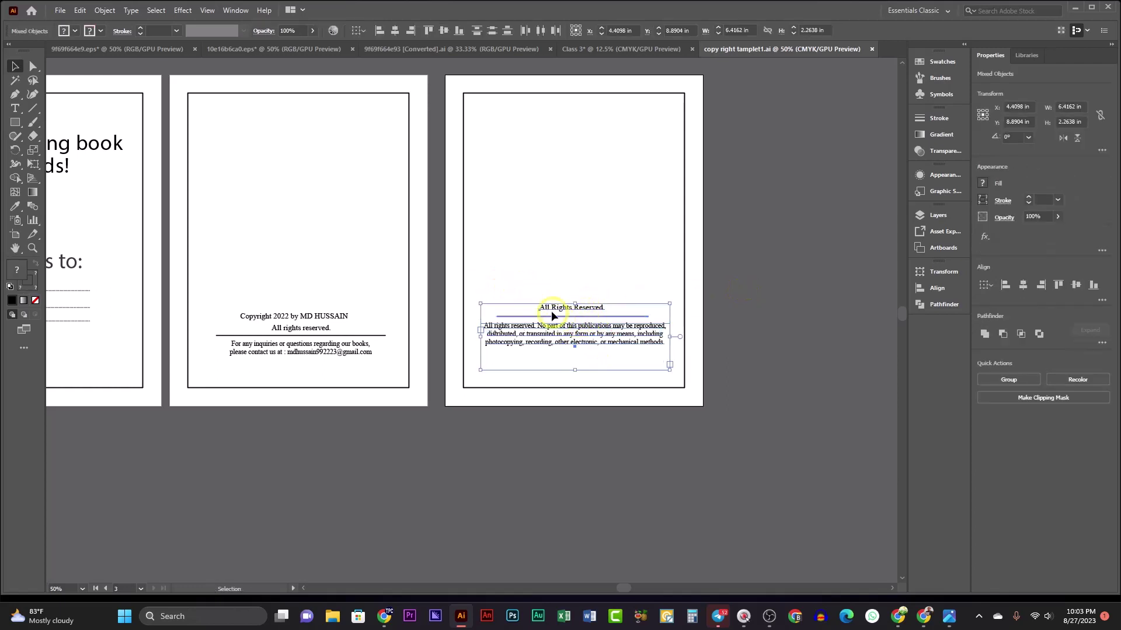
- Switch back from the copyright template to the Class 3 document with the blank artboards
left_click_drag(509, 279, 720, 328)
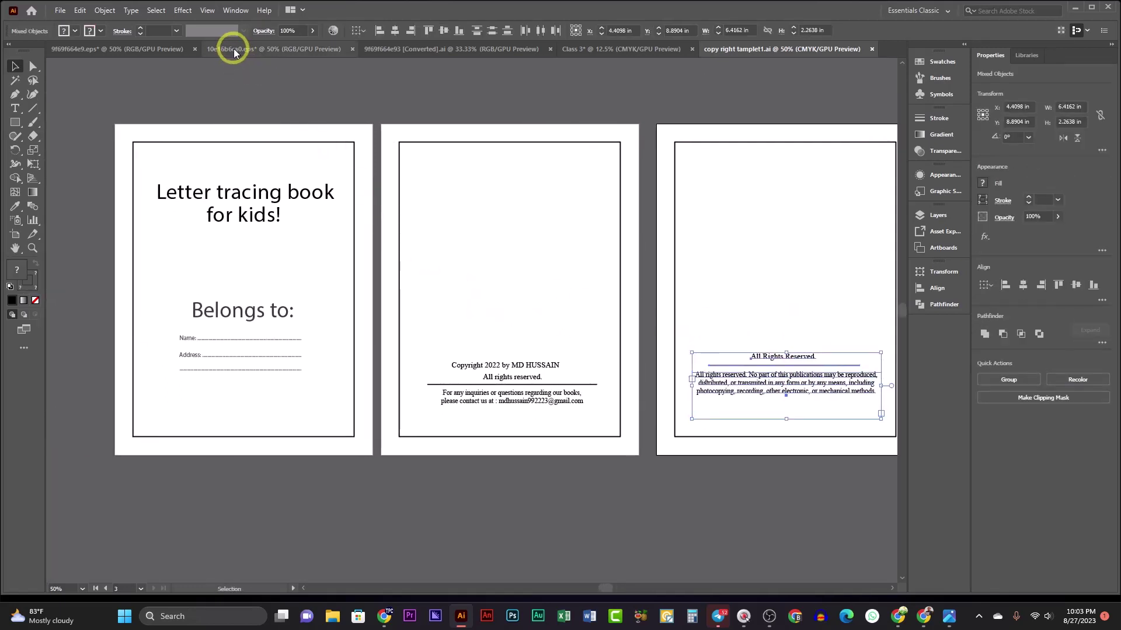
left_click(633, 49)
left_click_drag(436, 226, 318, 200)
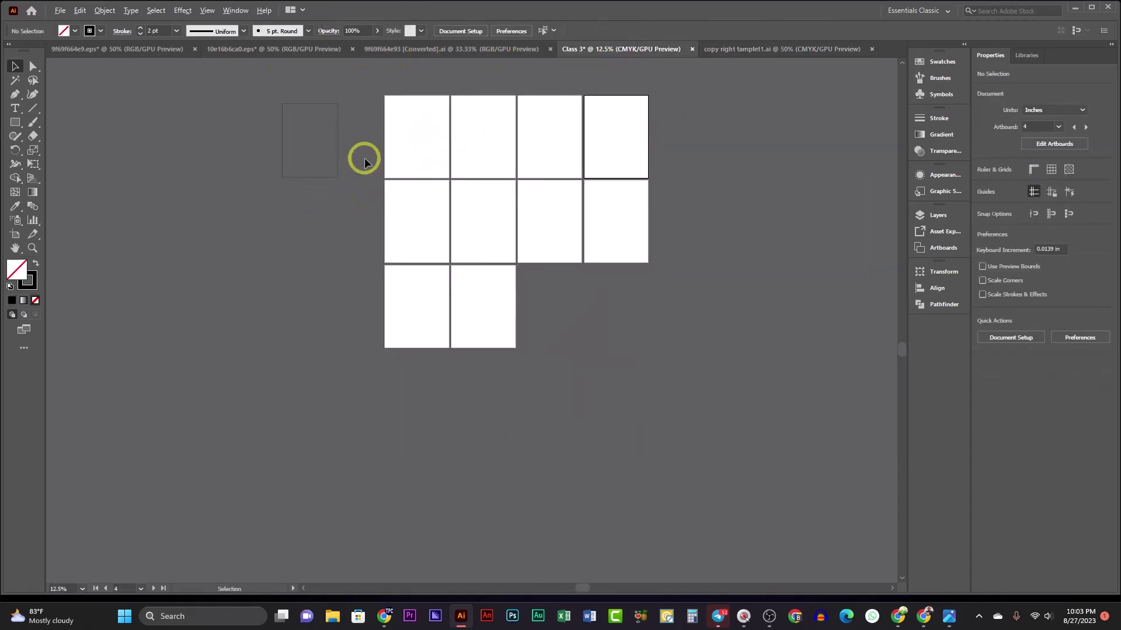
- Move the 7.5 x 10 in margin rectangle onto the first artboard and center it there horizontally and vertically
scroll(363, 160, "up", 2)
scroll(350, 233, "up", 3)
left_click_drag(269, 160, 502, 180)
left_click(298, 181)
left_click(458, 233)
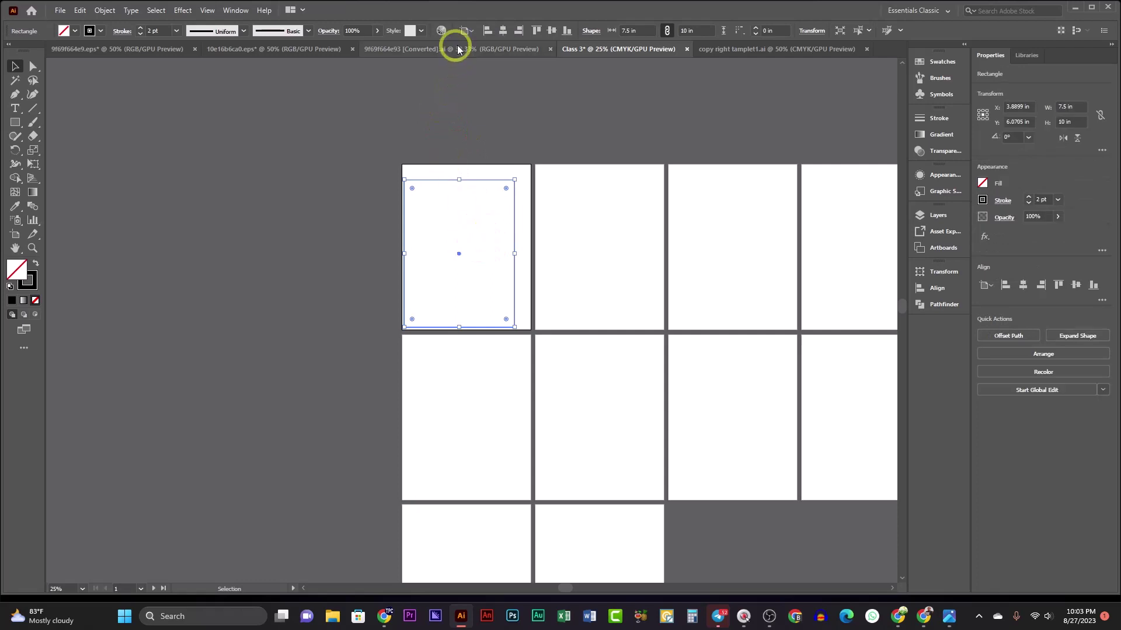
left_click(502, 30)
left_click(537, 30)
left_click(476, 80)
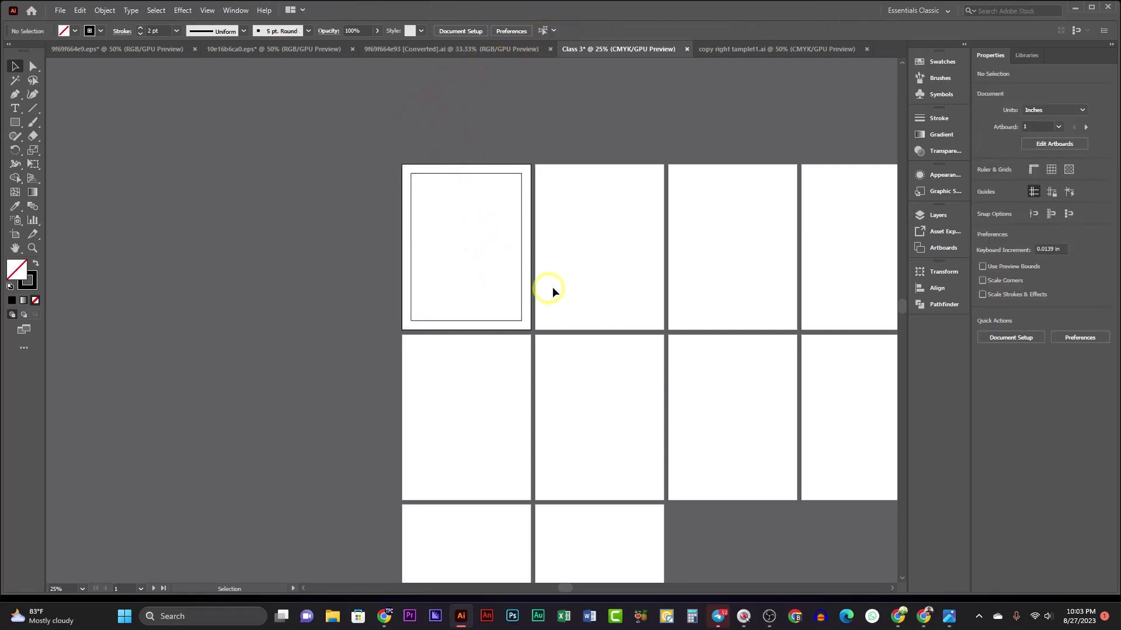
- Cut the margin rectangle from the first artboard and paste it onto all artboards
scroll(552, 286, "up", 3)
left_click_drag(568, 292, 582, 317)
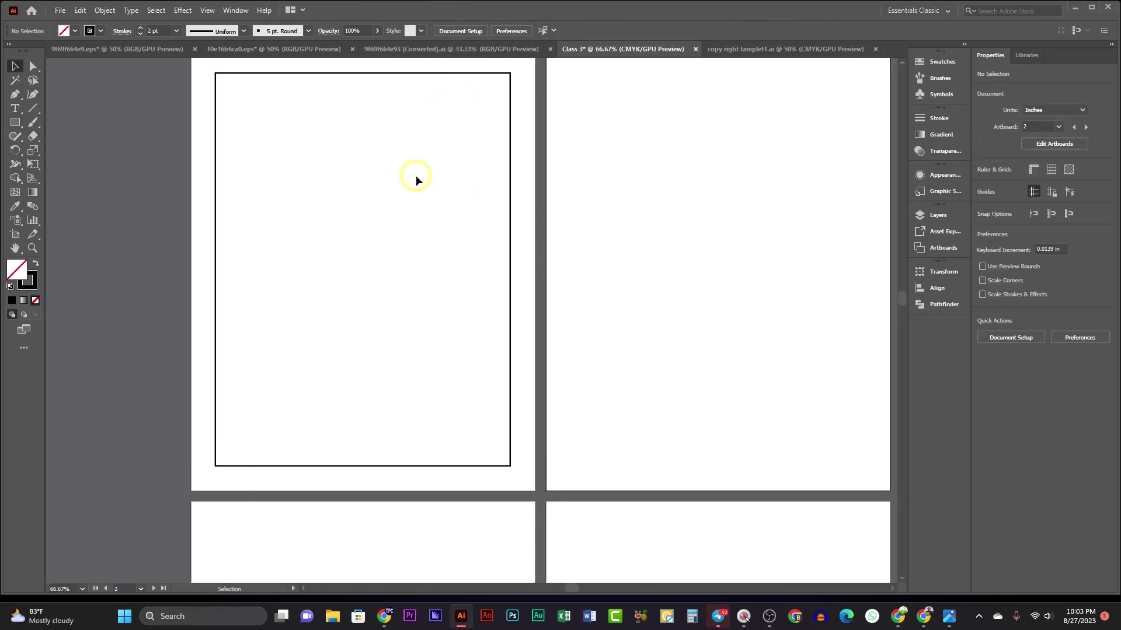
scroll(416, 175, "down", 1)
left_click_drag(421, 175, 425, 243)
left_click_drag(400, 154, 416, 195)
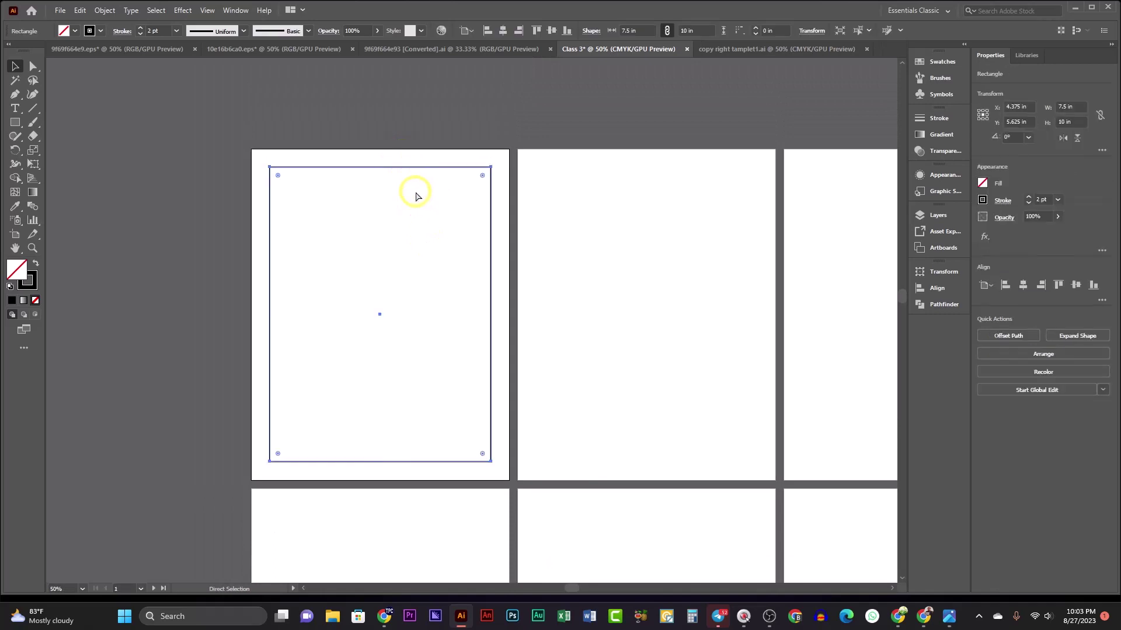
key("ctrl+x")
left_click(80, 10)
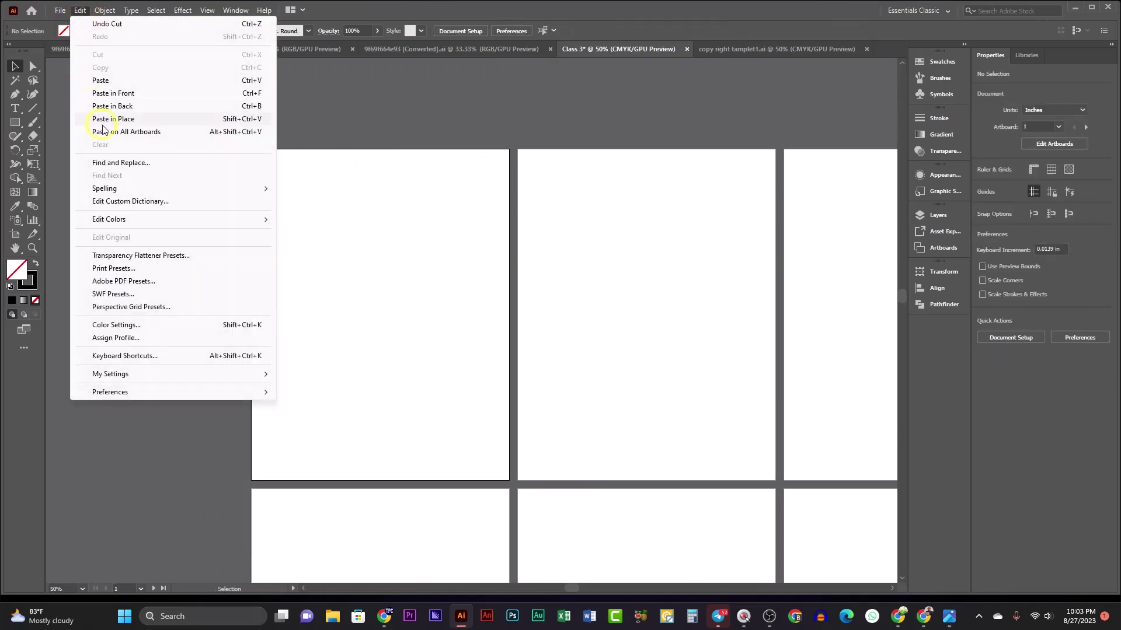
left_click(126, 131)
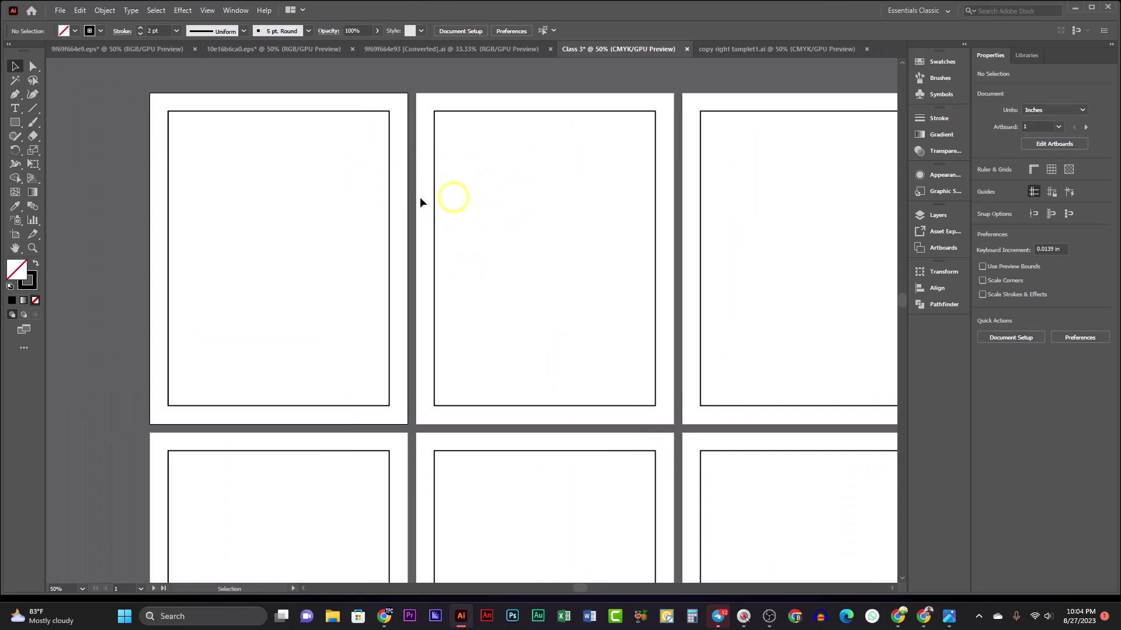
- Lock the margin frames on all ten artboards and test that they cannot be selected
key("ctrl+minus")
key("ctrl+minus")
left_click_drag(267, 121, 647, 468)
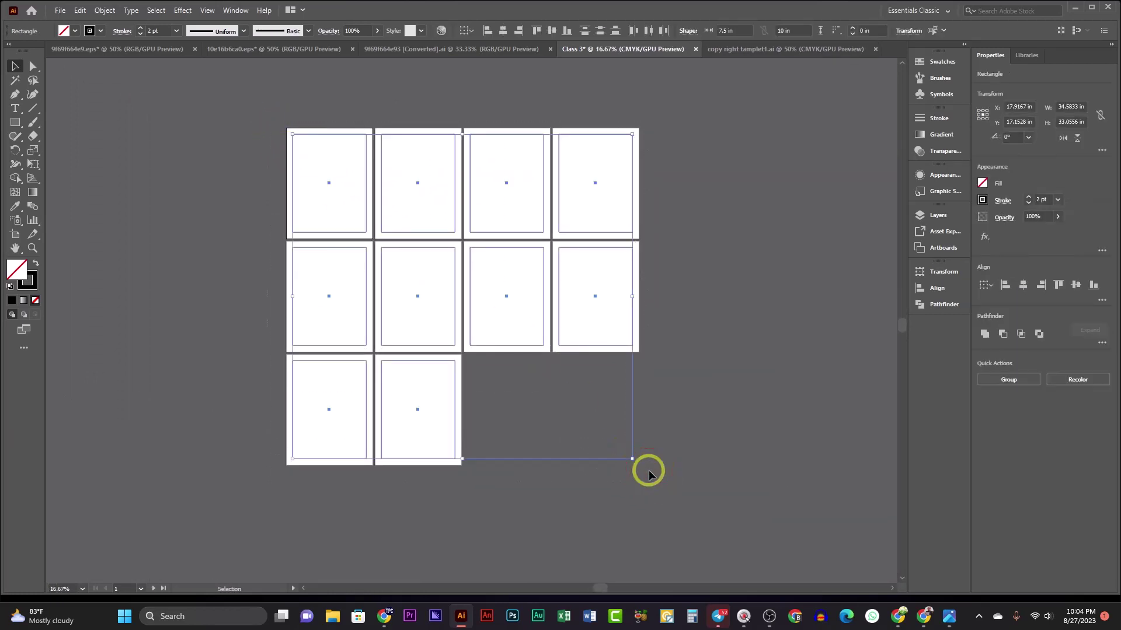
key("ctrl+2")
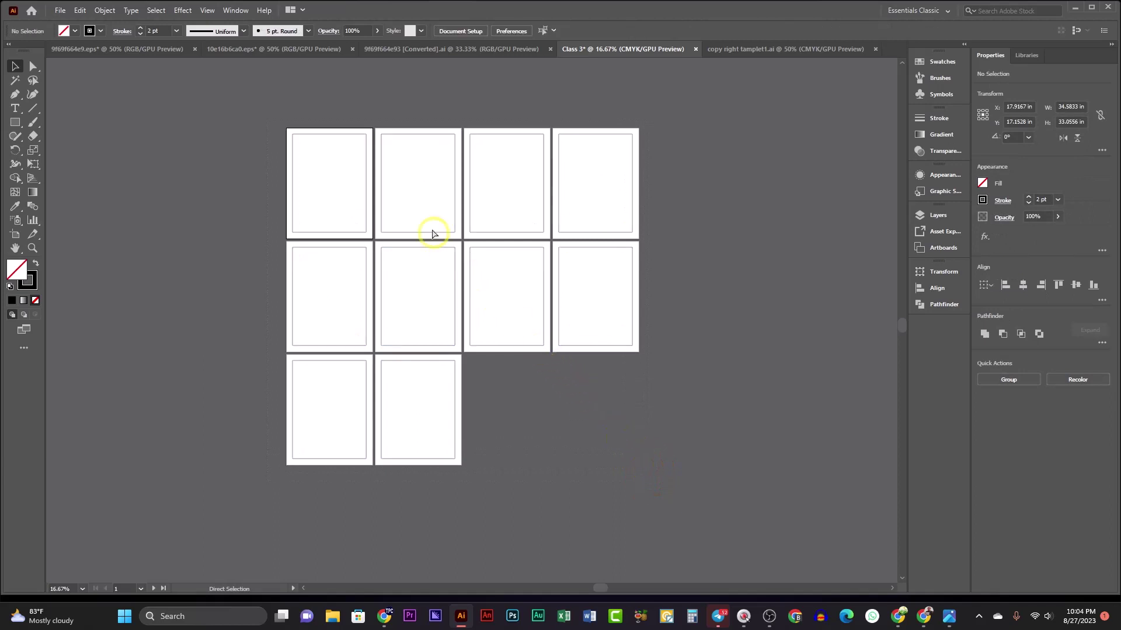
scroll(362, 174, "up", 3)
left_click_drag(322, 138, 411, 219)
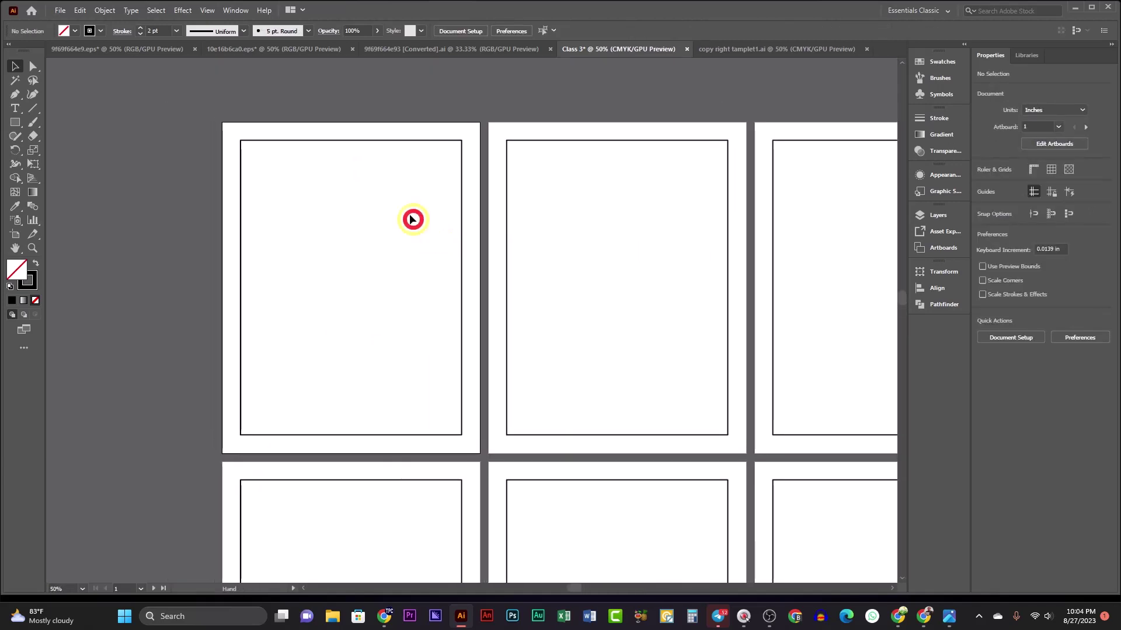
left_click_drag(383, 182, 496, 317)
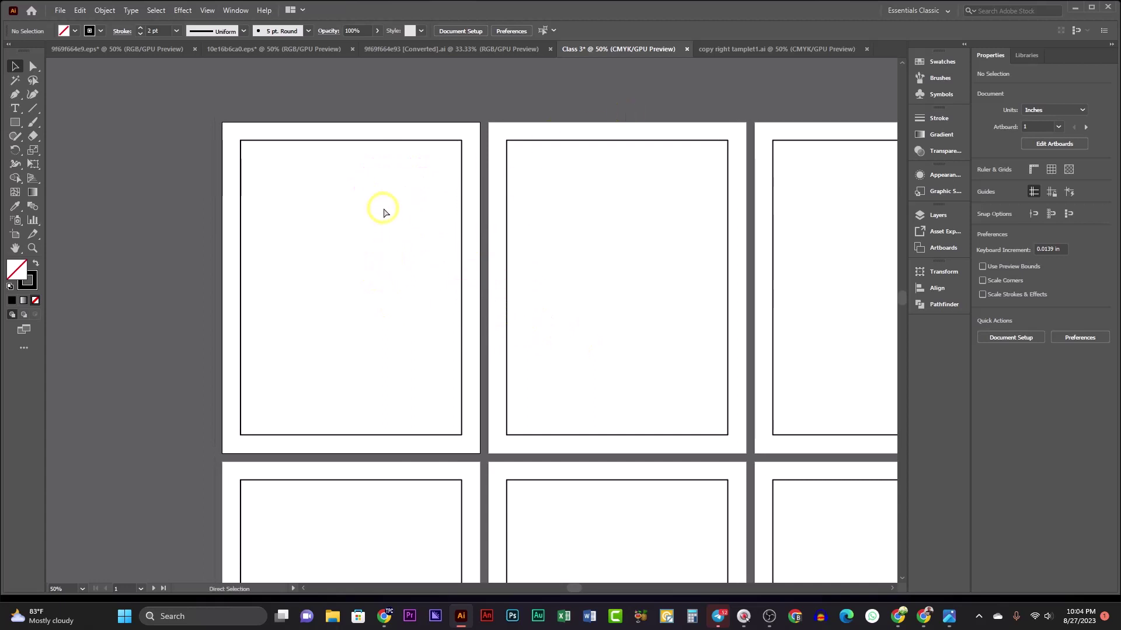
- Copy the Belongs to heading with its Name and Address lines from the copyright template to the first artboard of Class 3
left_click(734, 53)
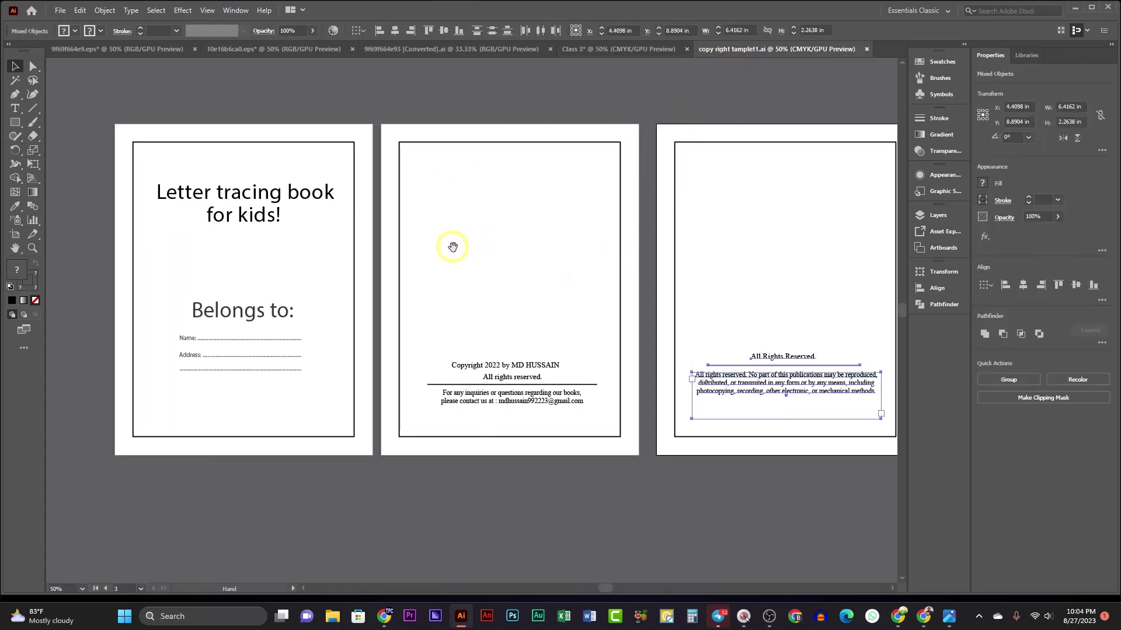
left_click_drag(453, 248, 548, 240)
left_click_drag(282, 173, 348, 325)
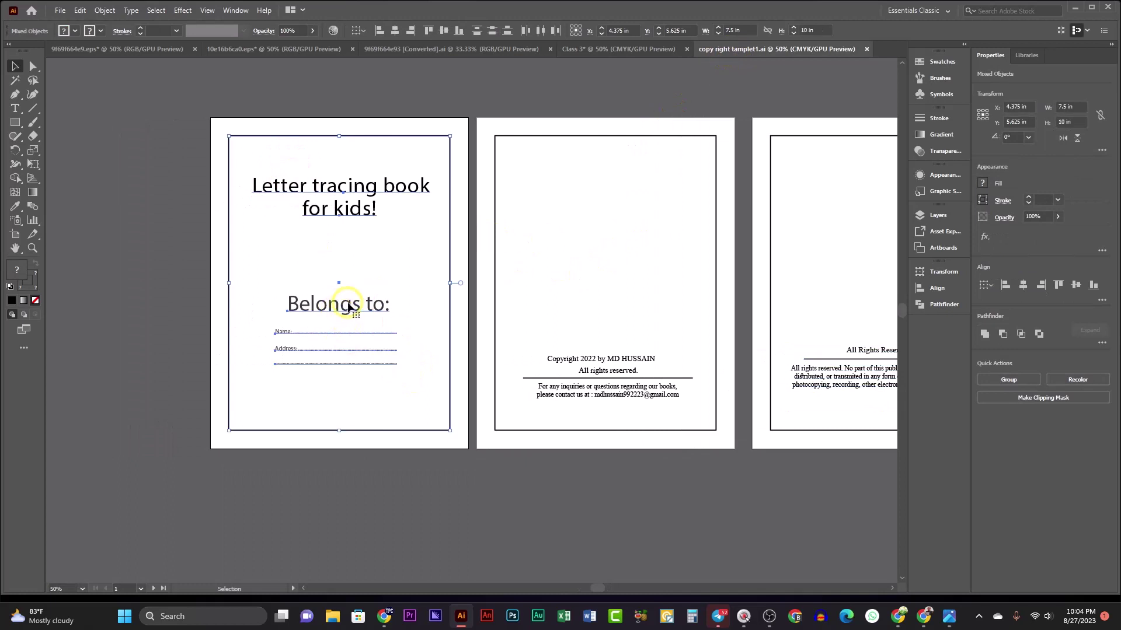
left_click(328, 205)
mouse_move(328, 188)
left_mouse_down()
mouse_move(328, 214)
mouse_move(329, 183)
left_mouse_up()
left_click(342, 240)
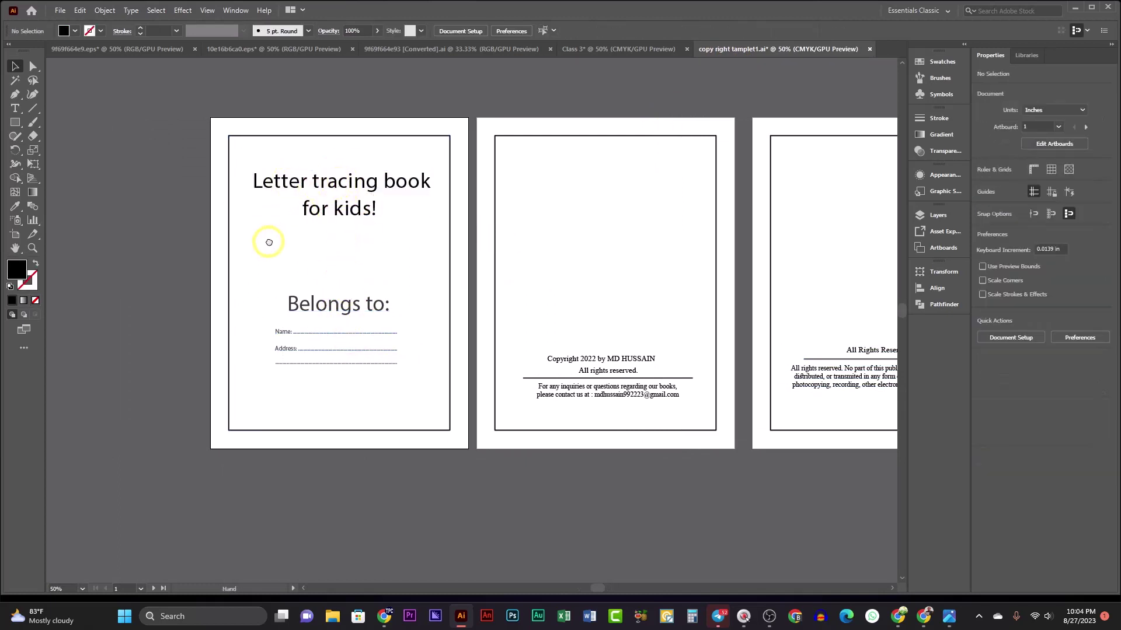
scroll(263, 242, "down", 1)
left_click_drag(270, 286, 308, 334)
left_click_drag(387, 400, 386, 399)
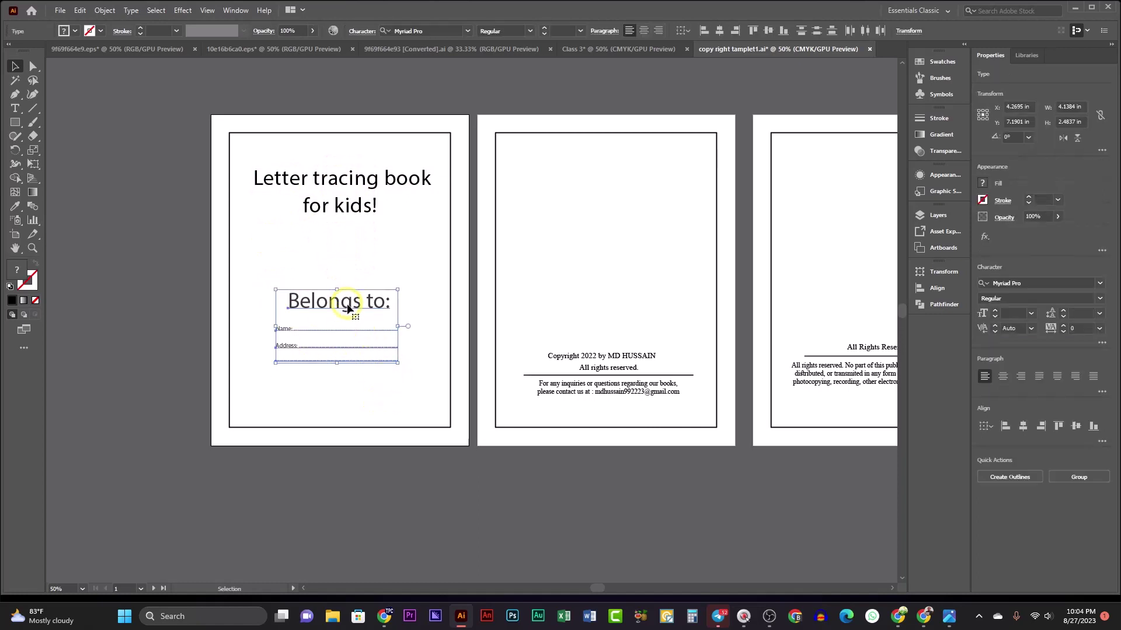
left_click_drag(346, 309, 376, 348)
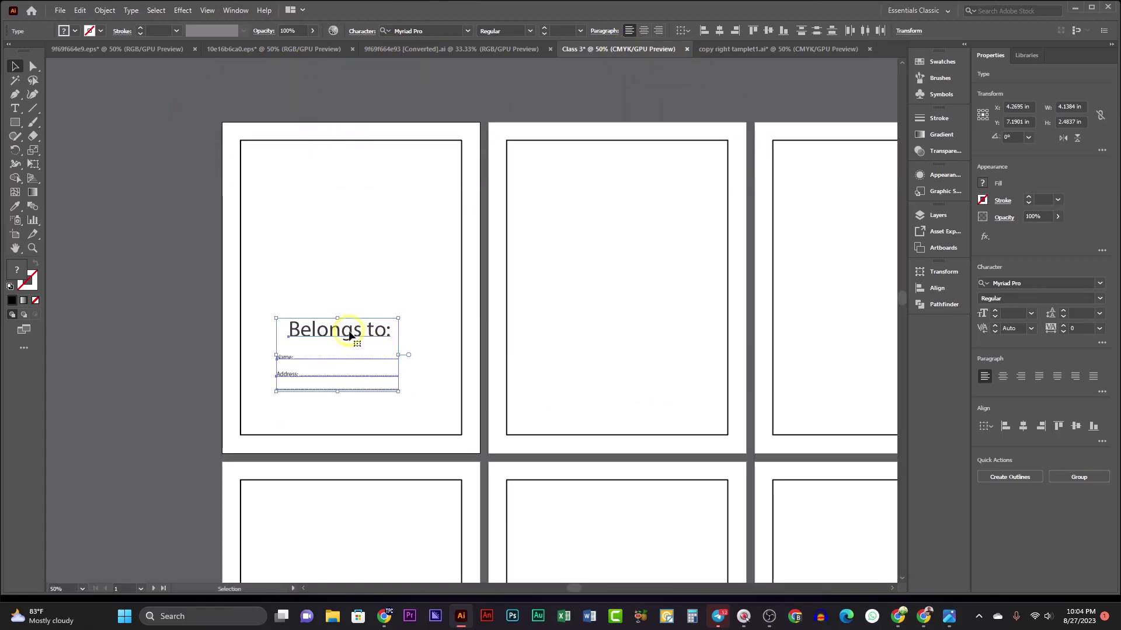
- Shift the Belongs to block slightly so it sits centered in the lower part of the first artboard's frame
left_click(370, 293)
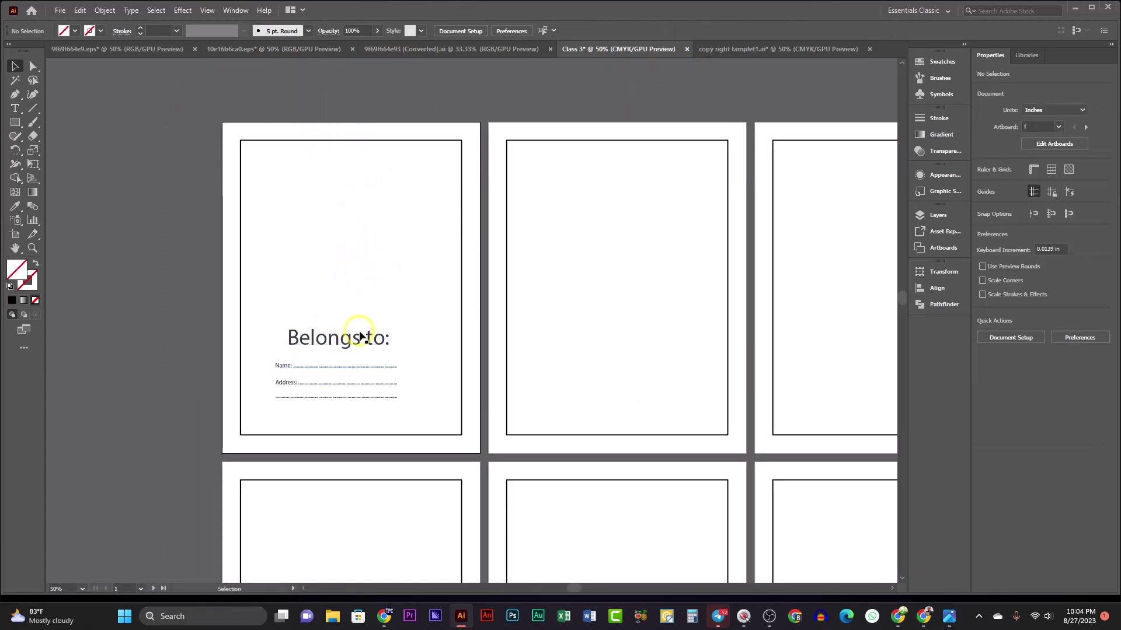
scroll(360, 332, "up", 2)
left_click_drag(393, 405, 456, 313)
left_click_drag(345, 217, 460, 392)
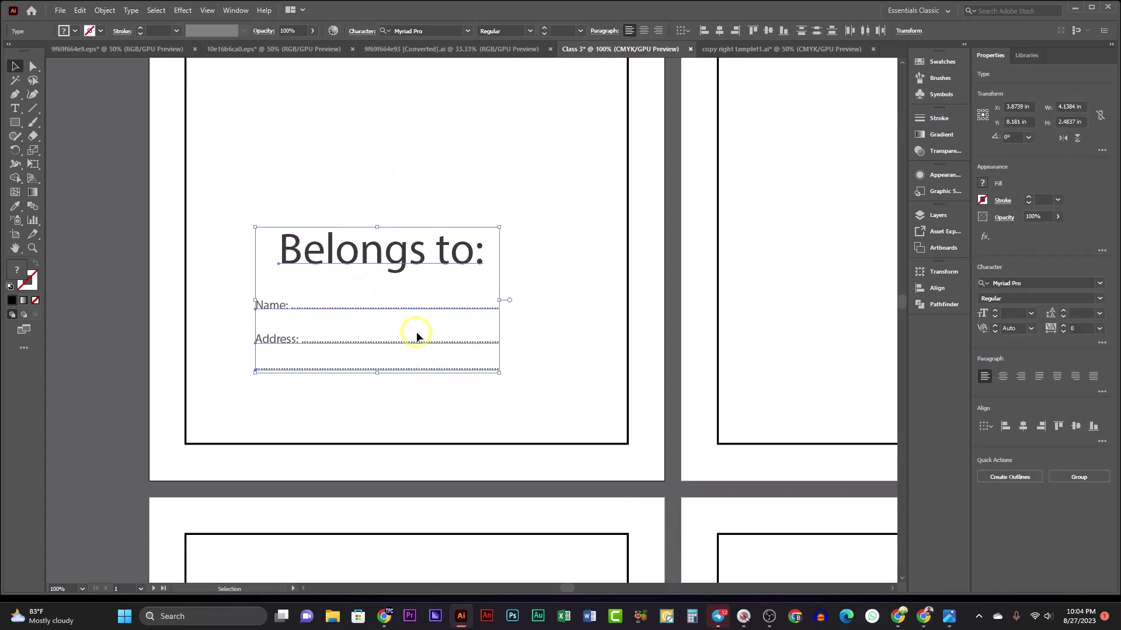
left_click_drag(416, 308, 429, 308)
left_click(453, 227)
- Add the title "halloween Coloring book for kids" above the Belongs to block and enlarge it to about 58 pt
scroll(453, 227, "down", 2)
left_click_drag(461, 203, 456, 229)
scroll(456, 230, "up", 2)
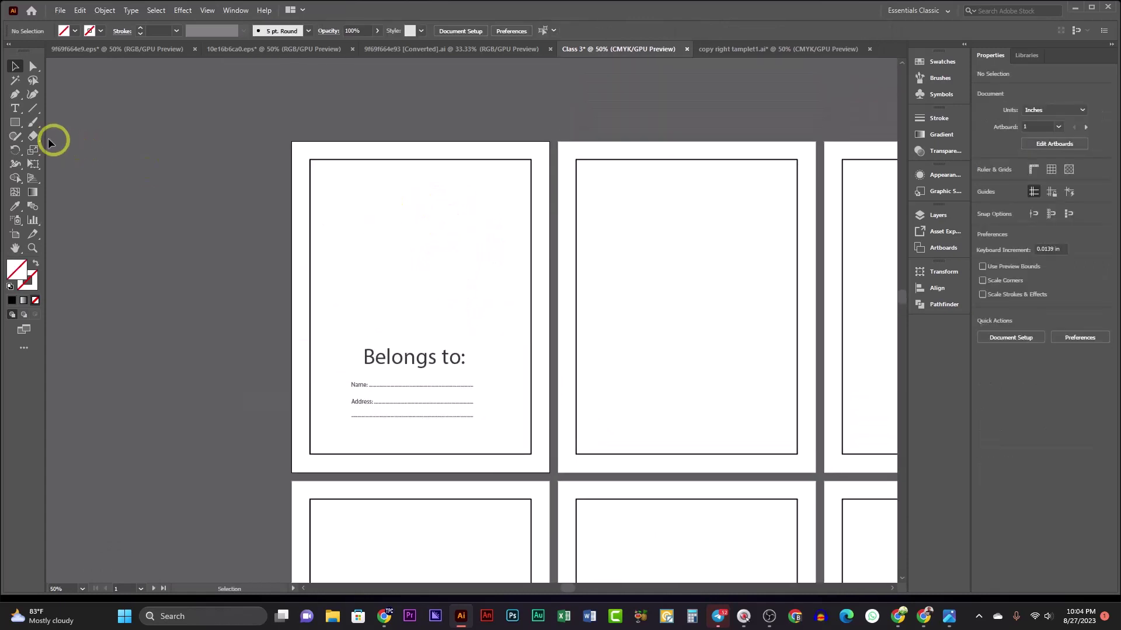
left_click(16, 108)
left_click(368, 217)
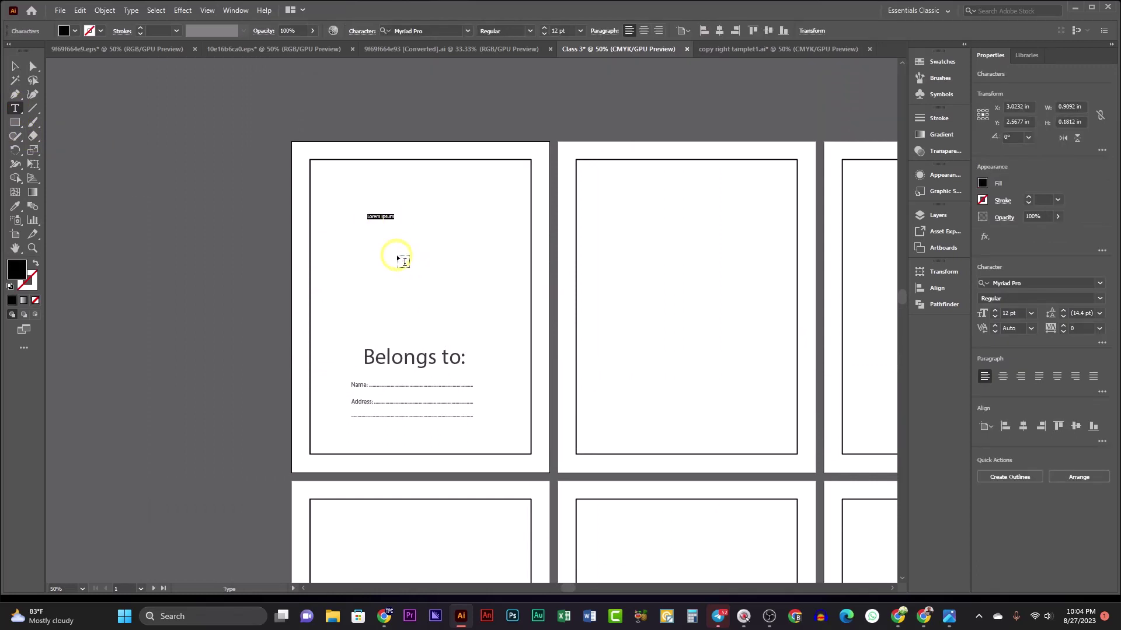
type("halloween Coloring book for kids")
left_click(15, 66)
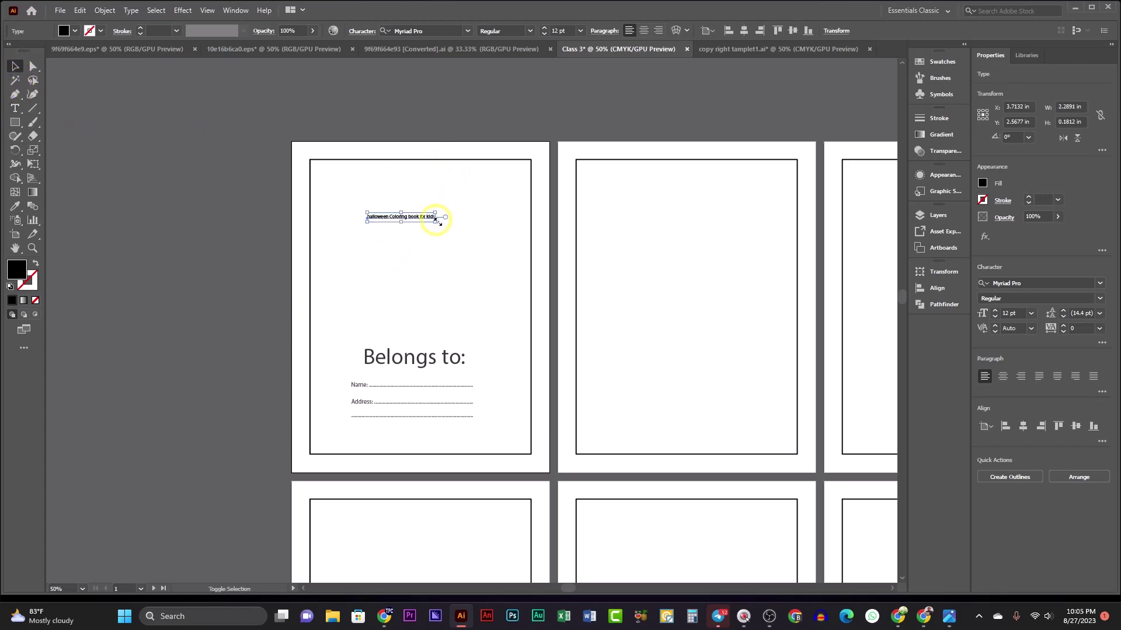
left_click_drag(436, 220, 560, 283)
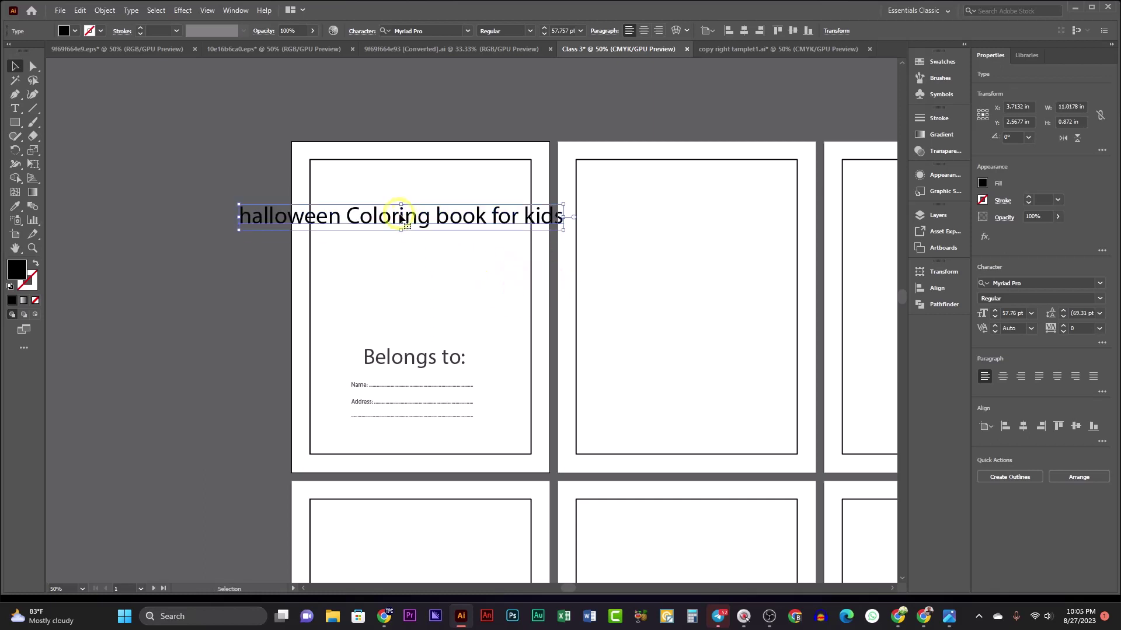
left_click_drag(404, 214, 457, 212)
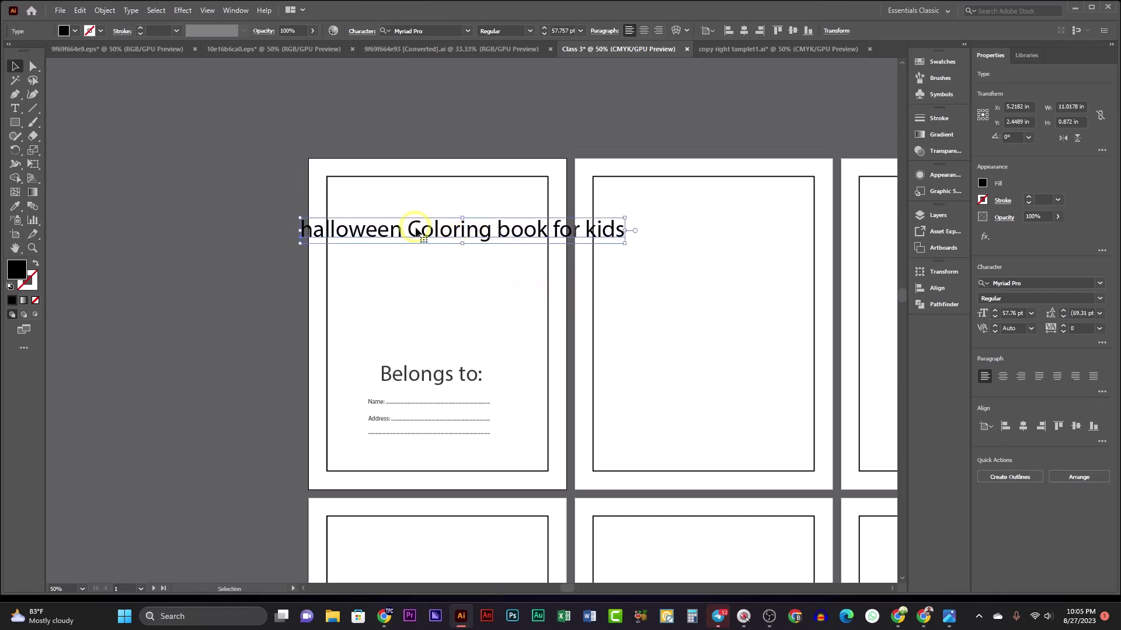
- Apply All Caps to the book title through its character settings
left_click(364, 33)
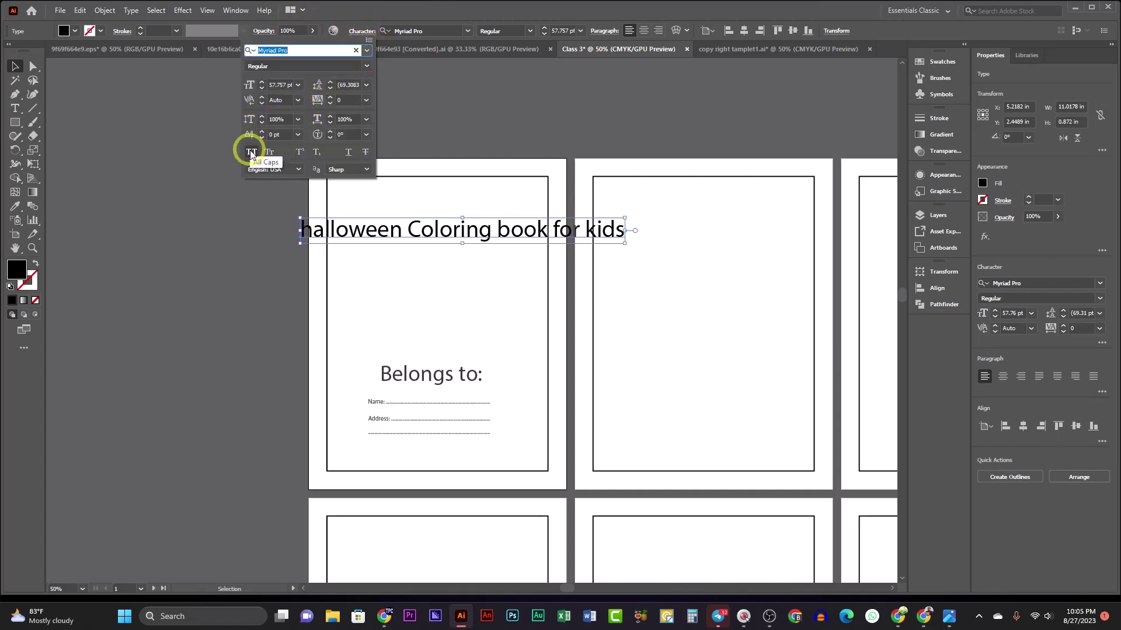
left_click(373, 32)
left_click(373, 32)
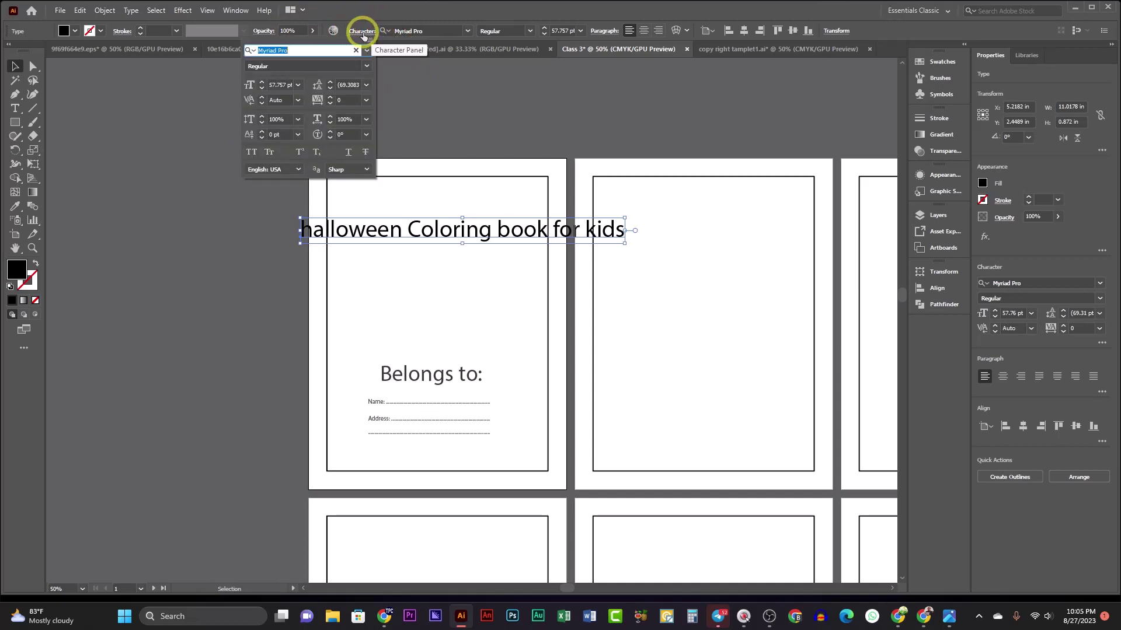
left_click(256, 153)
left_click(488, 99)
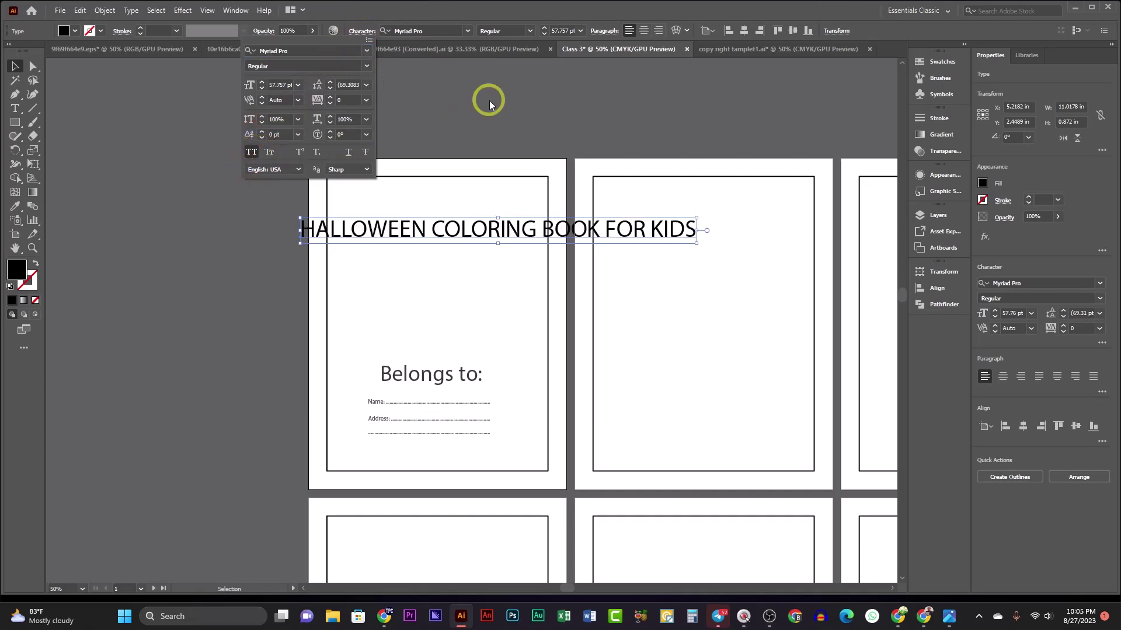
- Break the title into three lines: HALLOWEEN, COLORING BOOK and FOR KIDS
left_click(322, 217)
left_click_drag(483, 230, 509, 235)
double_click(504, 232)
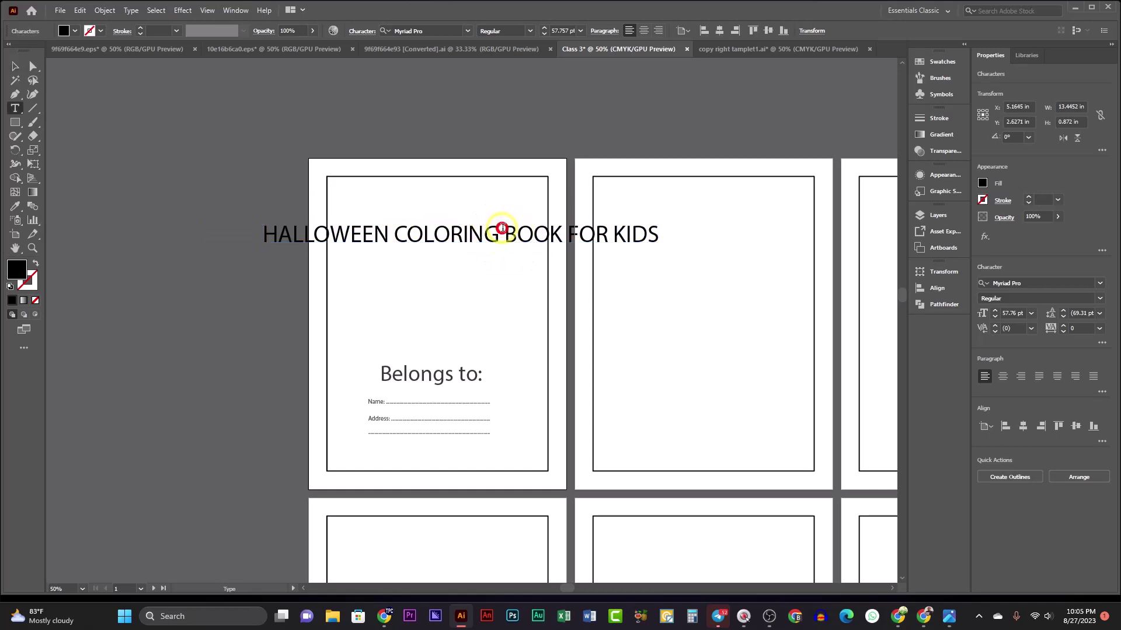
left_click(399, 232)
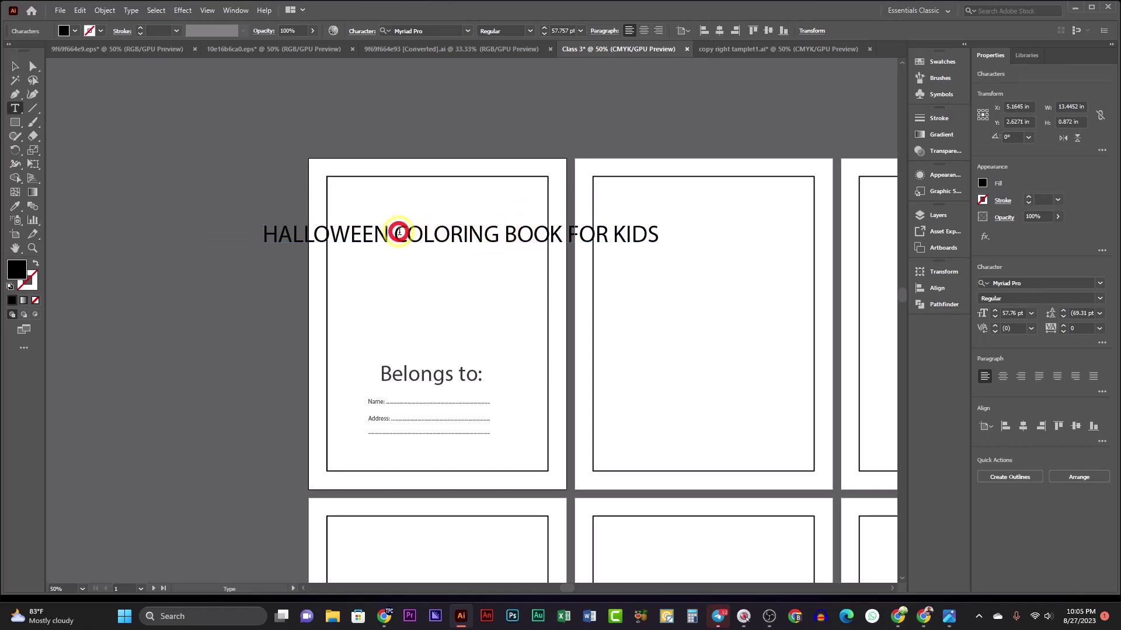
key("Return")
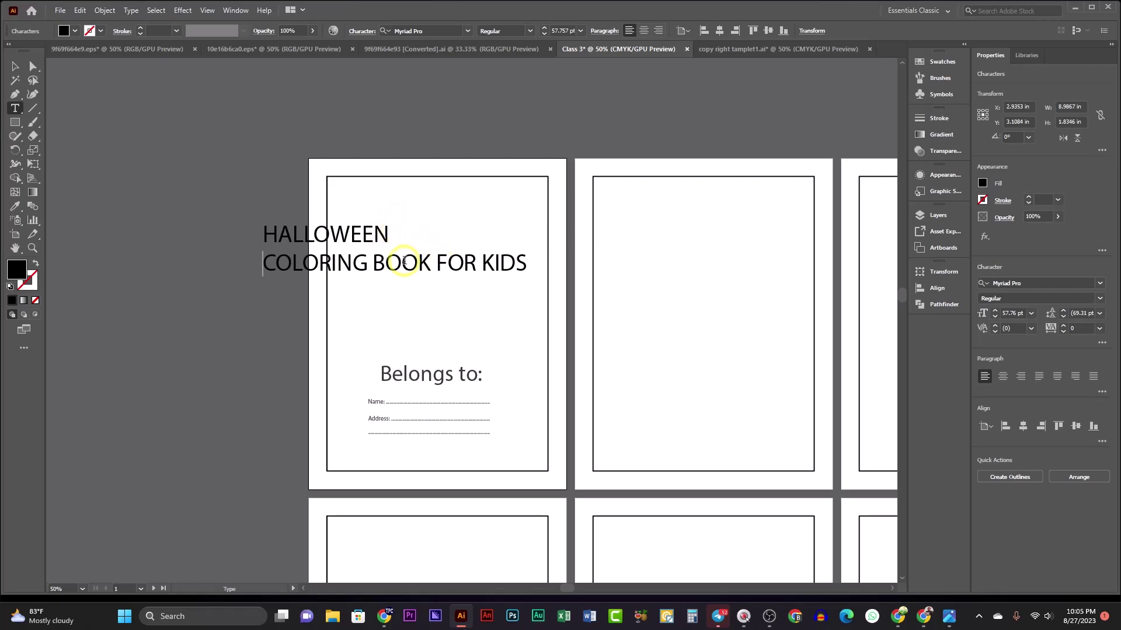
left_click(434, 260)
key("Return")
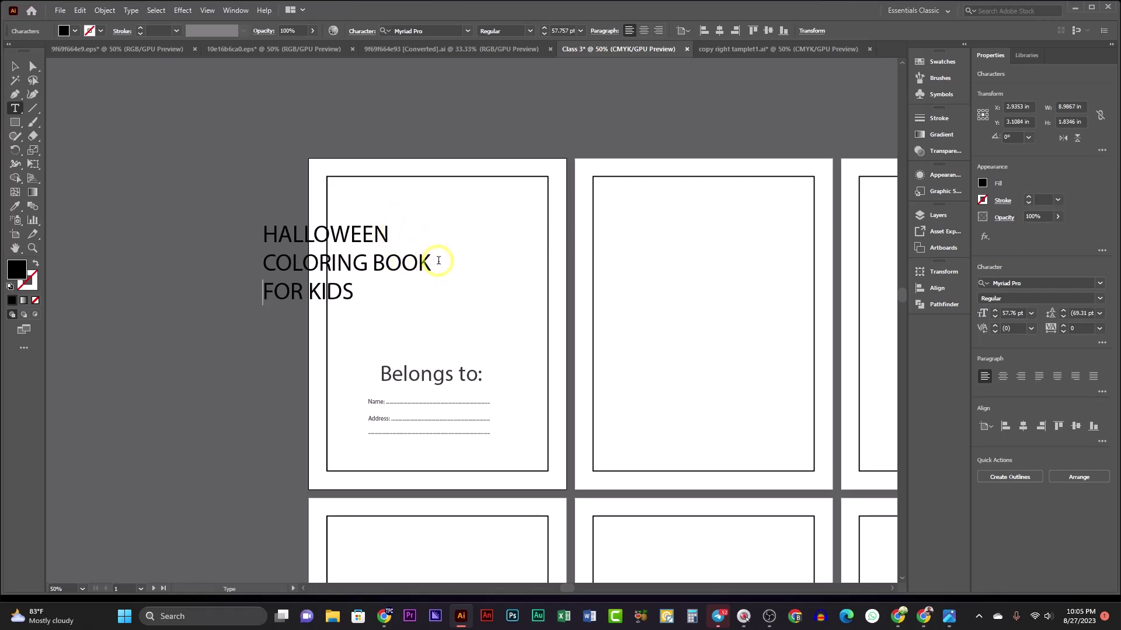
- Center-align the title's paragraph text and position it inside the upper part of the first artboard's frame
left_click(16, 66)
left_click_drag(377, 266, 470, 257)
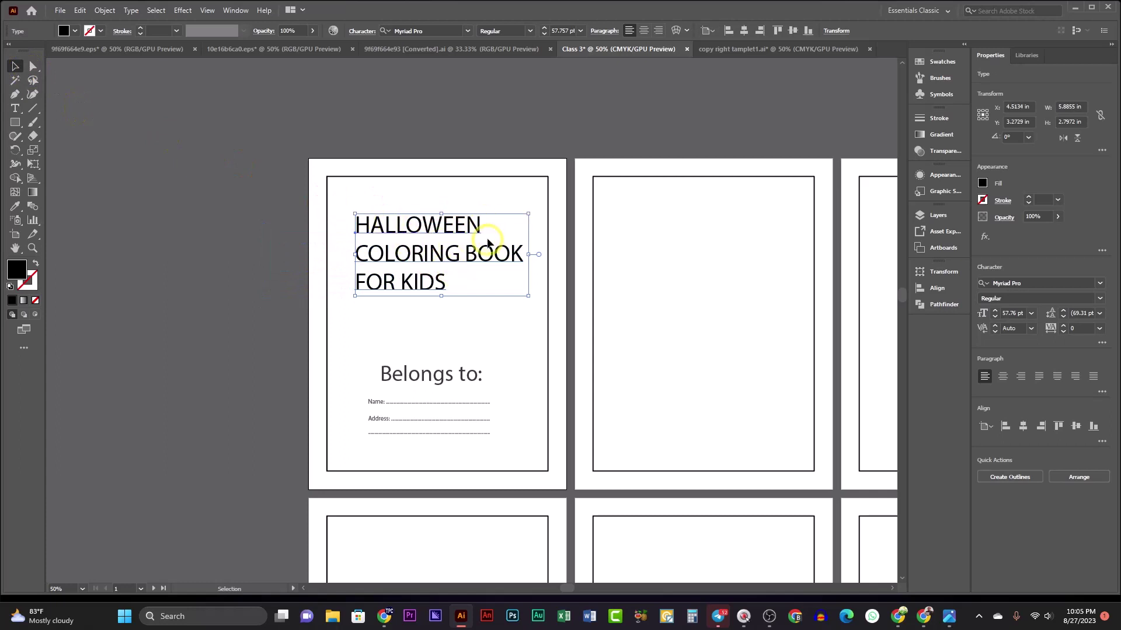
left_click(643, 31)
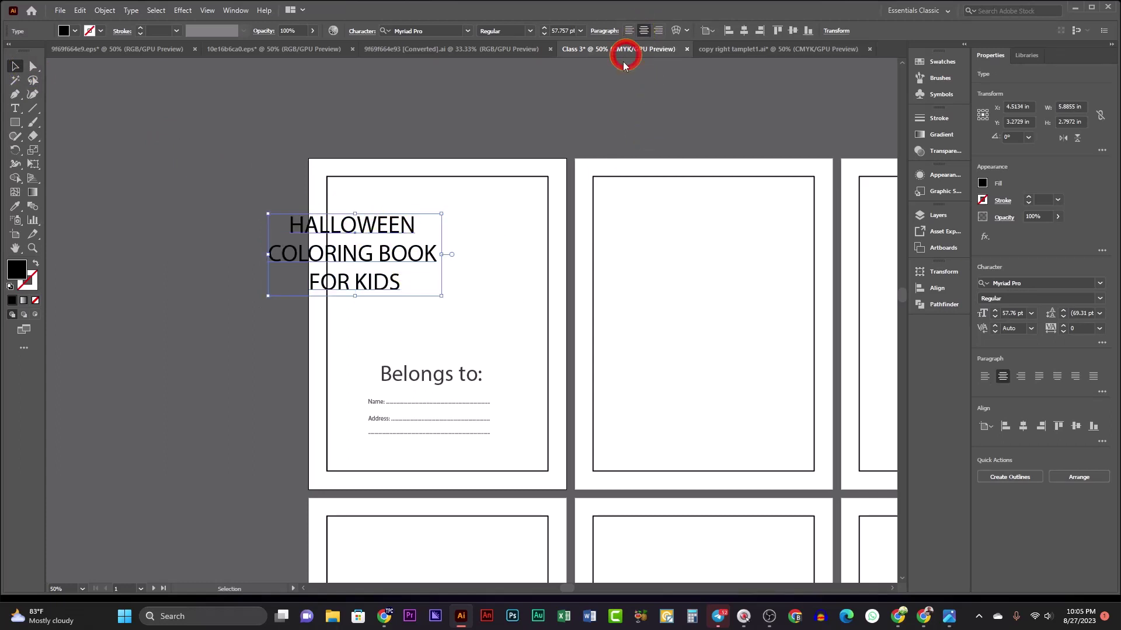
left_click_drag(351, 243, 437, 246)
left_click(408, 259)
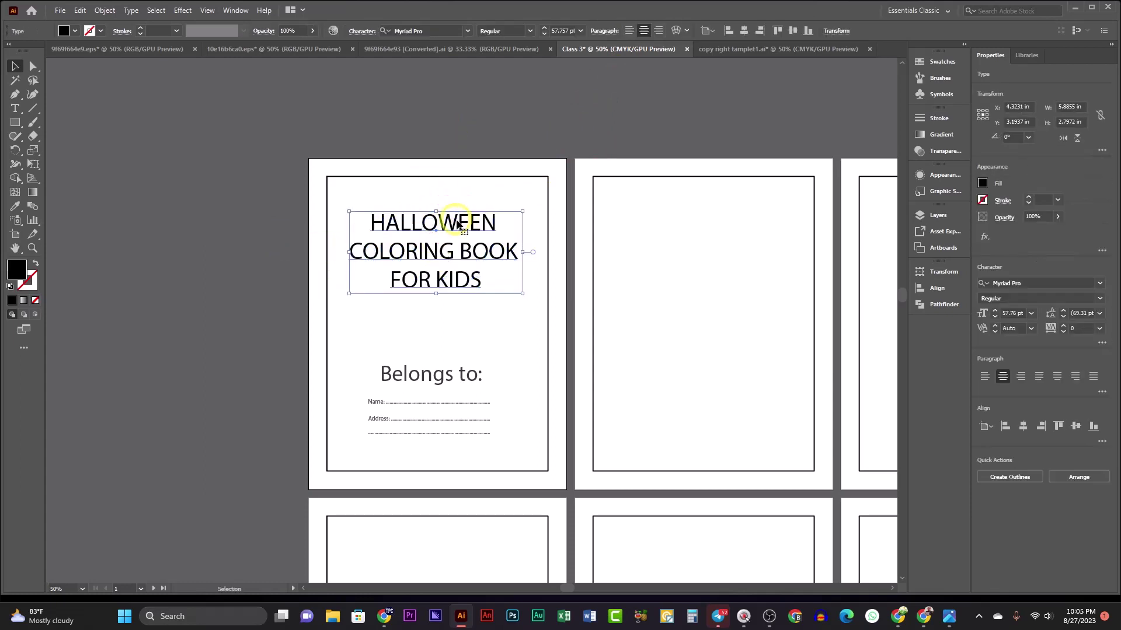
- Set the book title's font to Charmelade DEMO Regular
left_click_drag(430, 242, 630, 236)
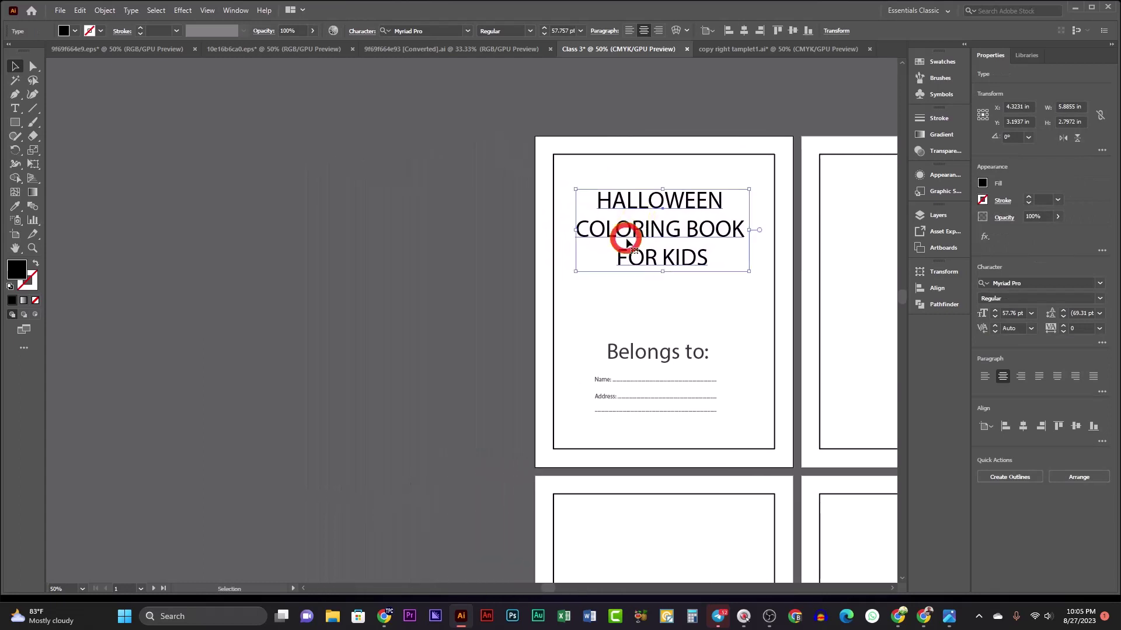
left_click(468, 30)
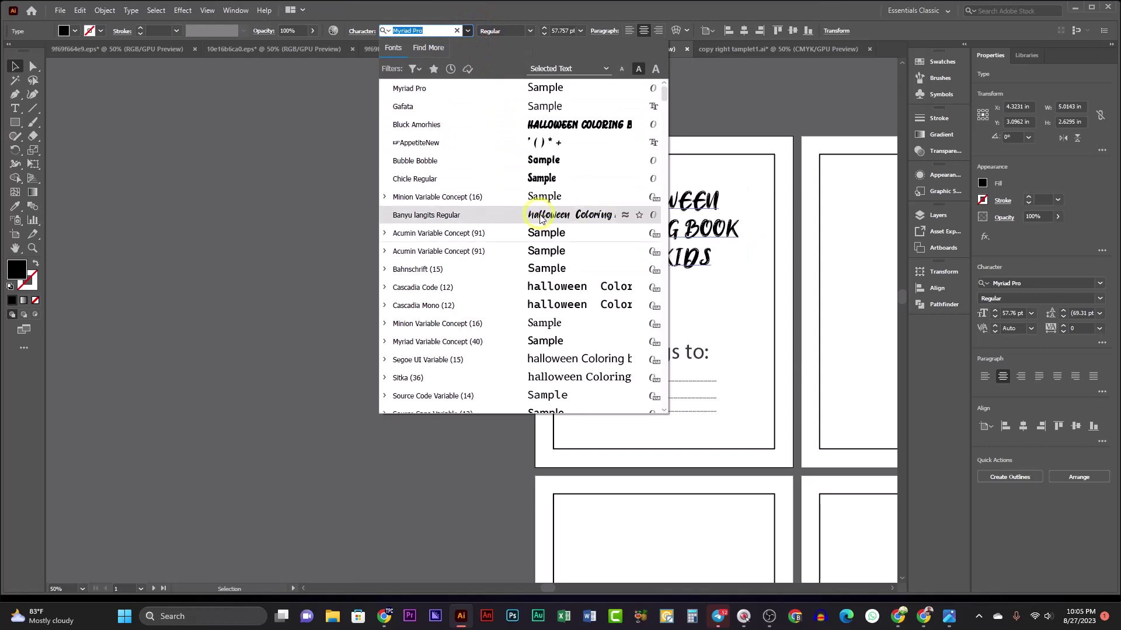
scroll(543, 233, "down", 8)
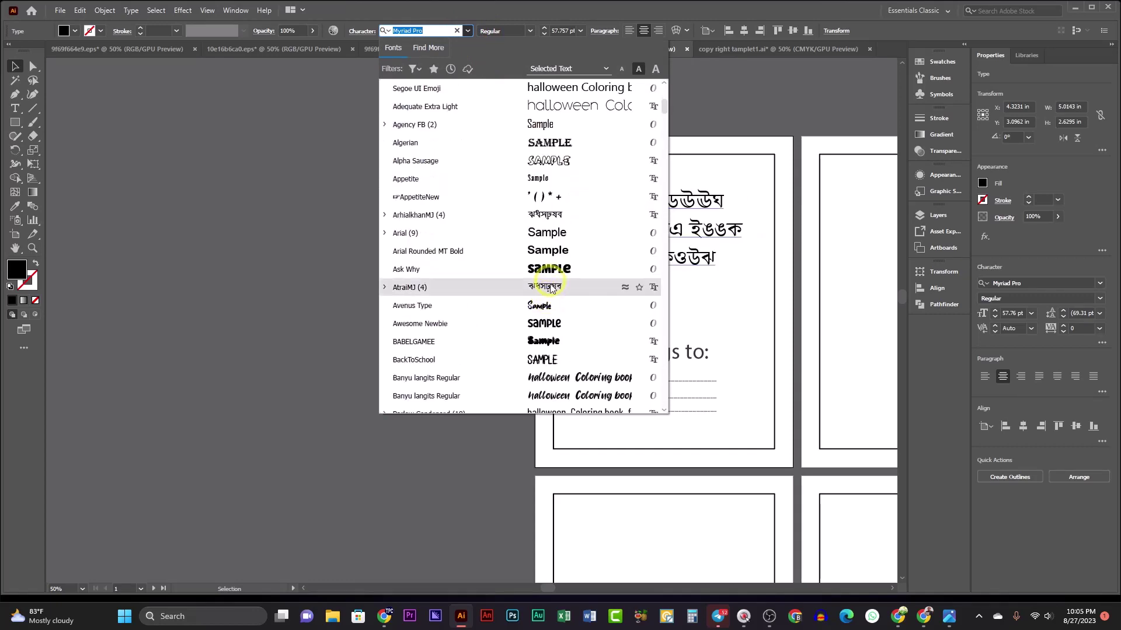
scroll(551, 288, "down", 1)
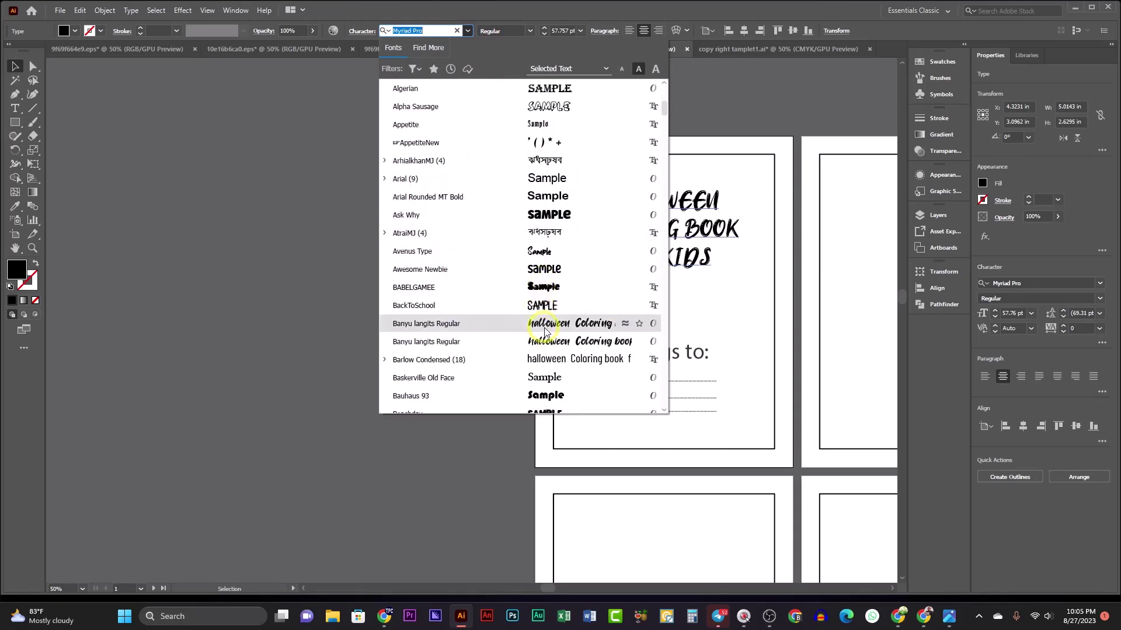
scroll(543, 327, "down", 6)
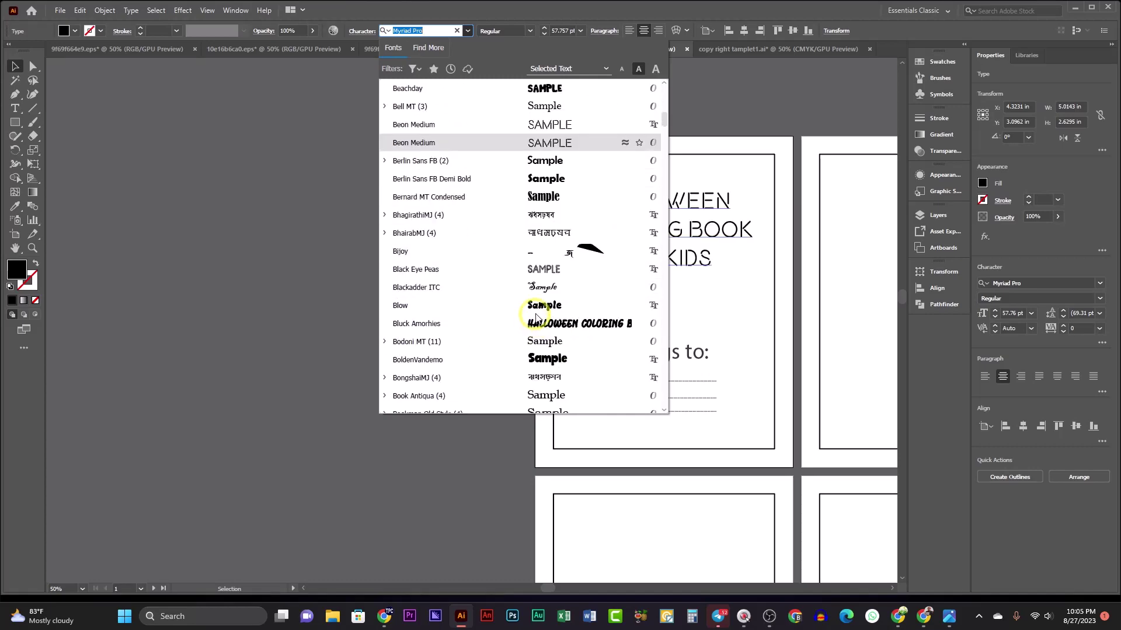
scroll(536, 317, "down", 4)
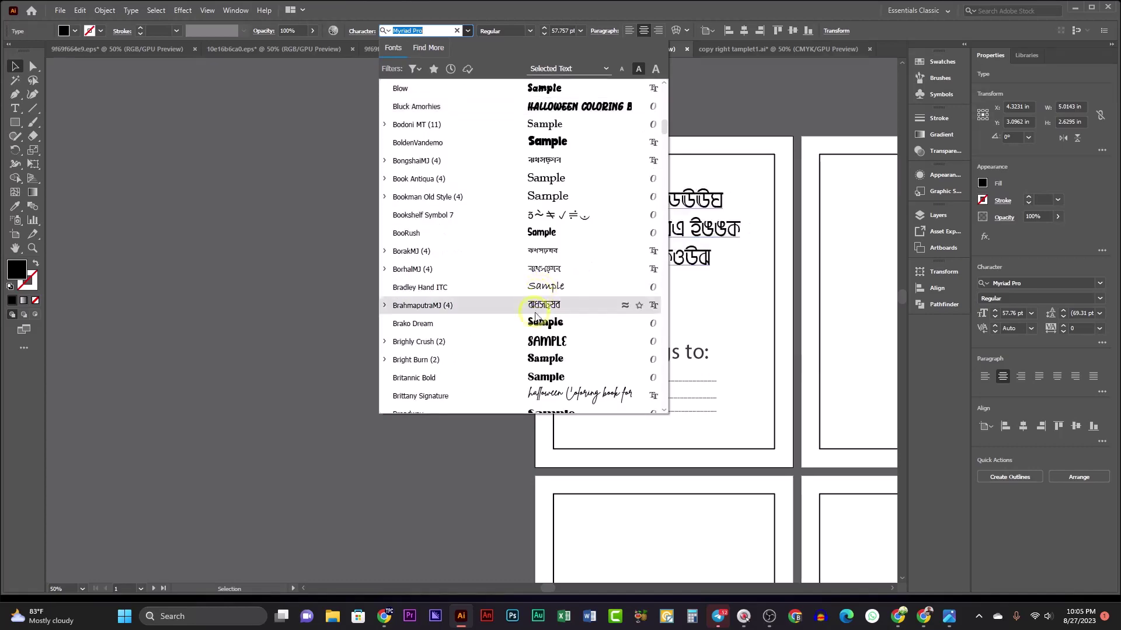
scroll(542, 315, "down", 12)
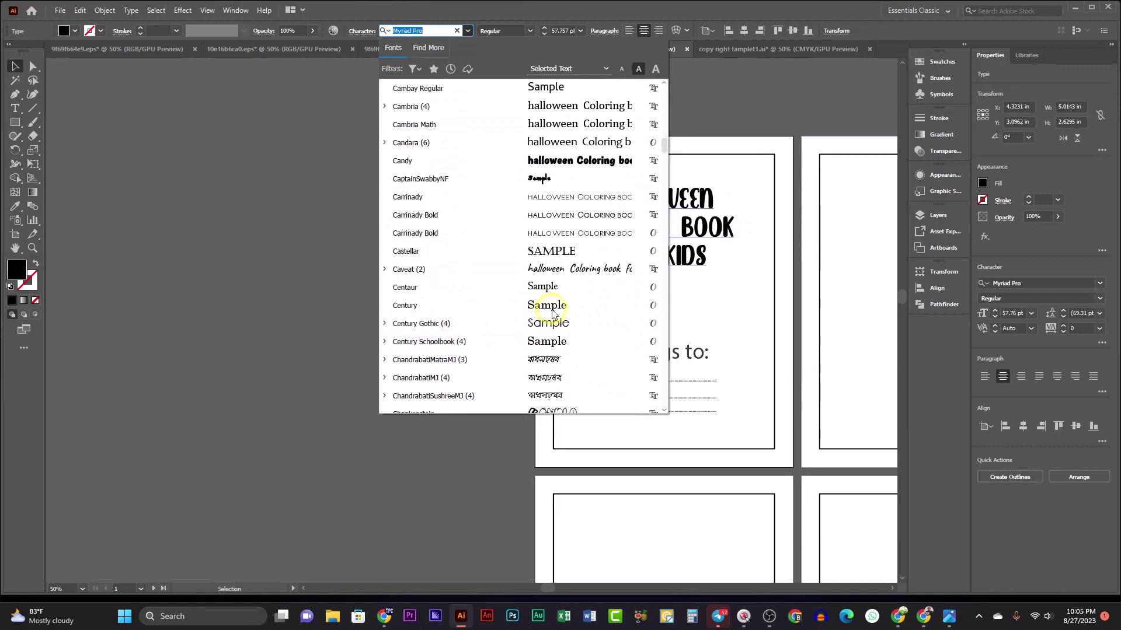
scroll(552, 314, "down", 4)
key("Escape")
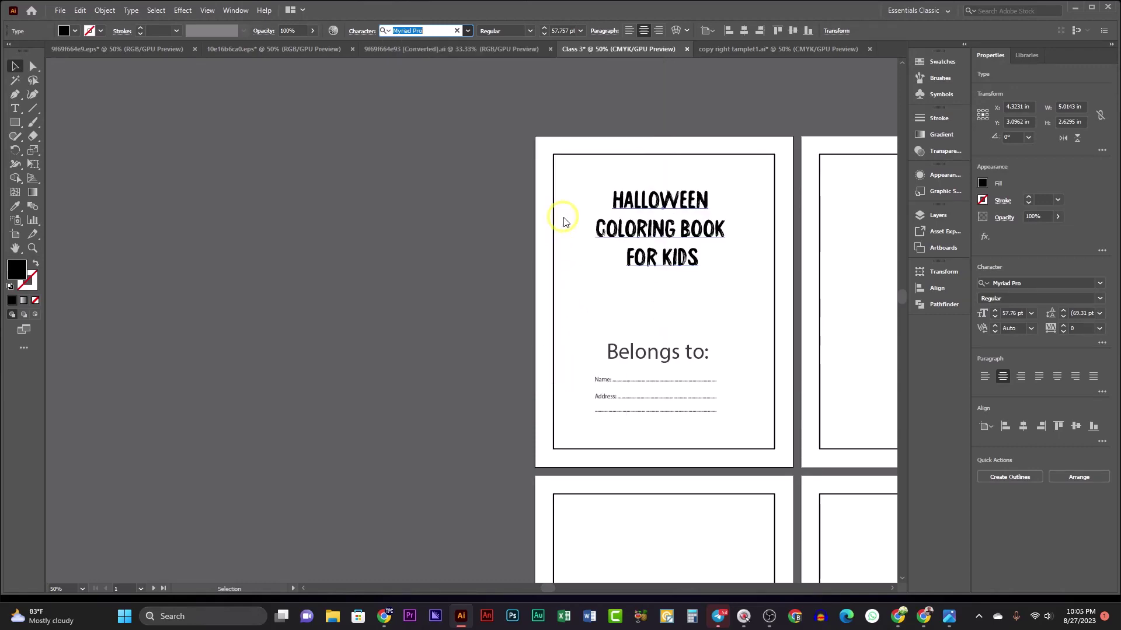
left_click(443, 233)
left_click(707, 259)
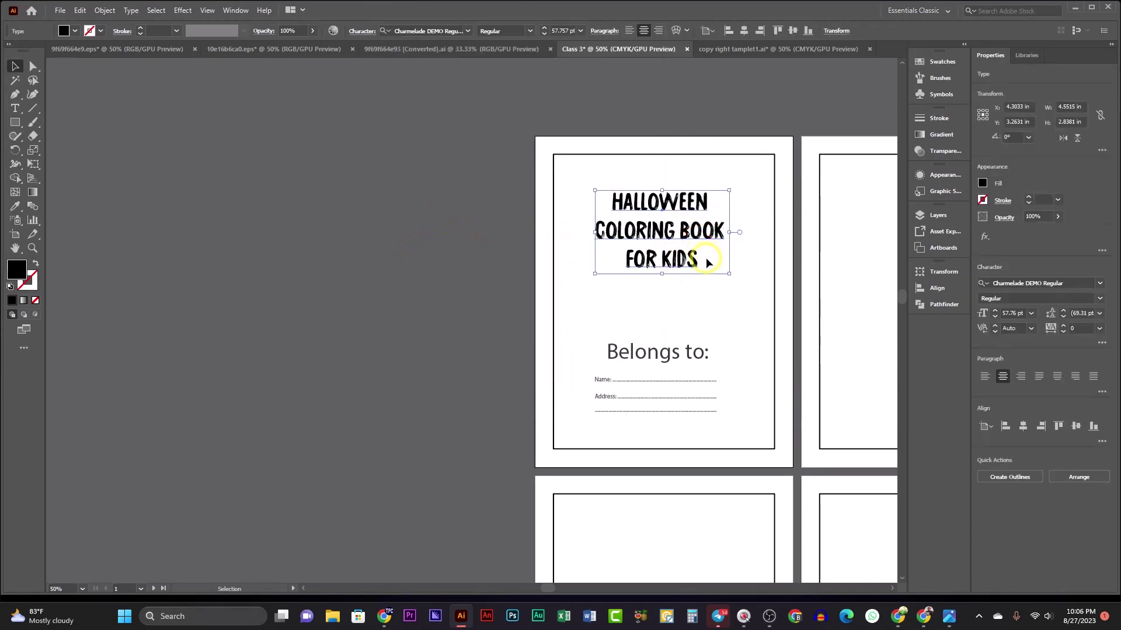
- Enlarge the book title proportionally and position it near the upper edge of the first artboard's frame
scroll(709, 261, "up", 2)
left_click_drag(711, 257, 579, 274)
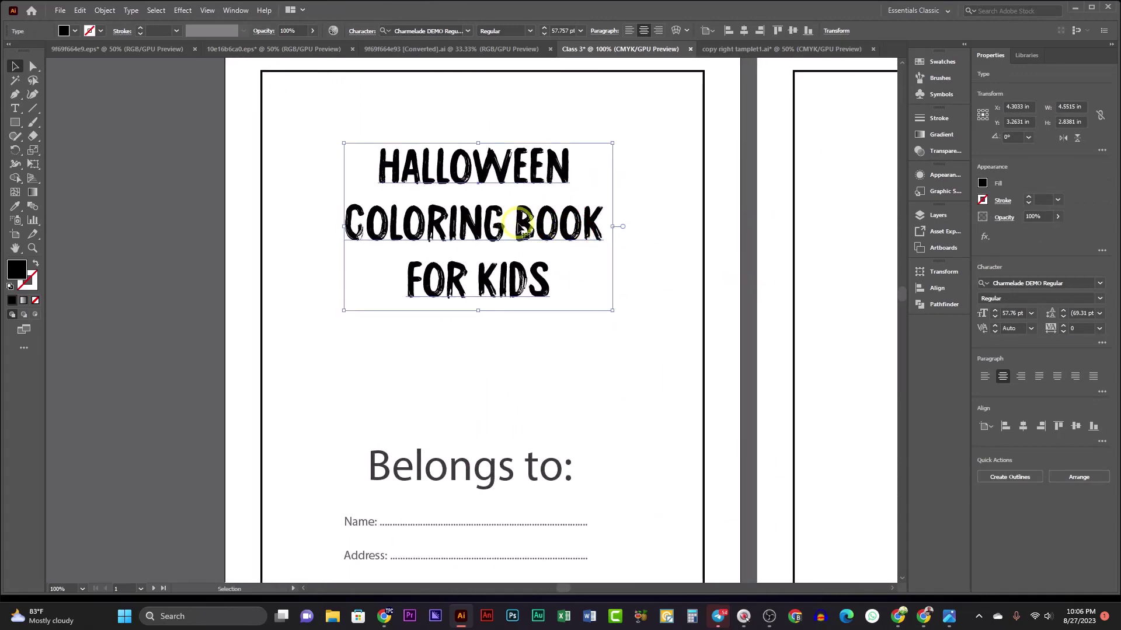
left_click_drag(518, 224, 518, 205)
left_click_drag(612, 290, 650, 332)
left_click(617, 370)
key("ctrl+minus")
key("ctrl+minus")
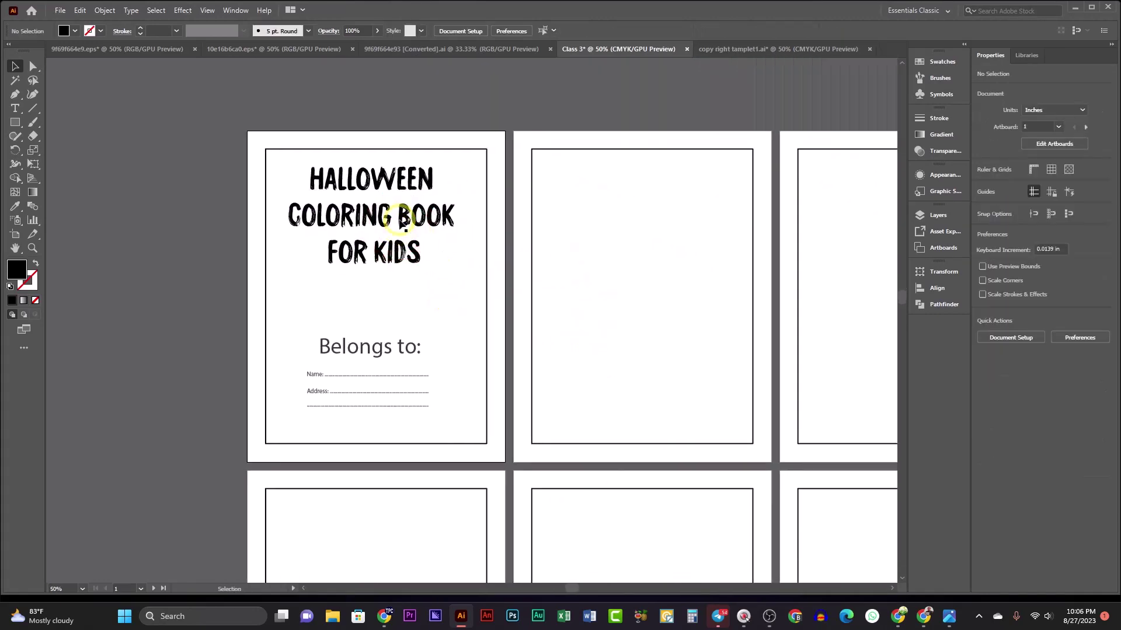
- Set the "Belongs to:" heading's font to Bubble Bobble
left_click(358, 280)
left_click(407, 345)
key("ctrl+plus")
key("ctrl+plus")
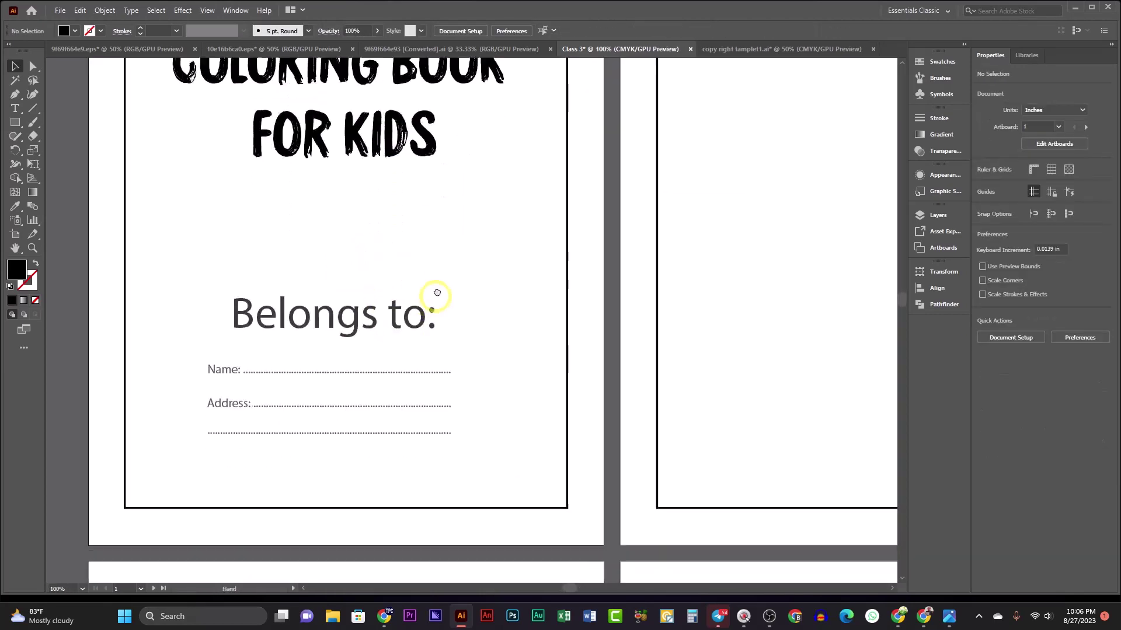
left_click(387, 243)
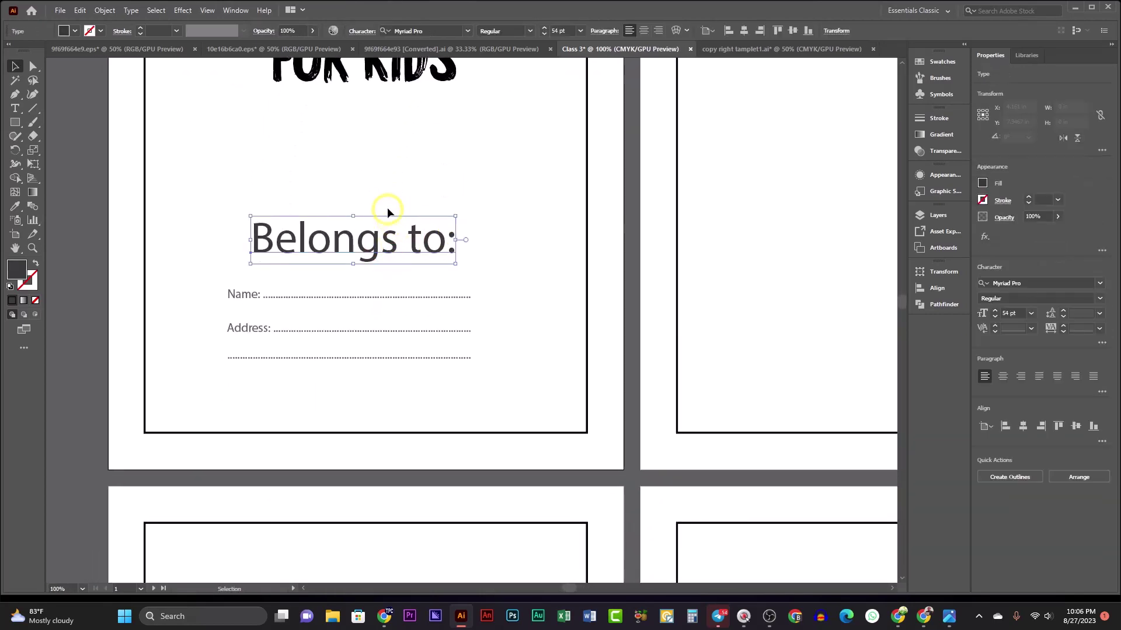
left_click(467, 31)
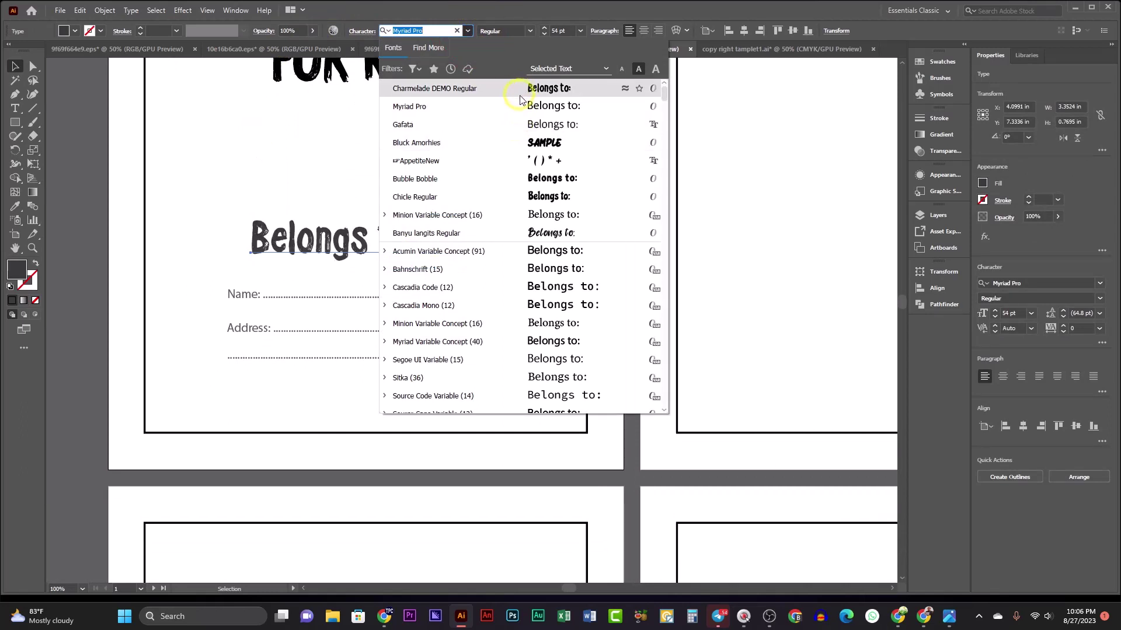
left_click(525, 178)
left_click(320, 192)
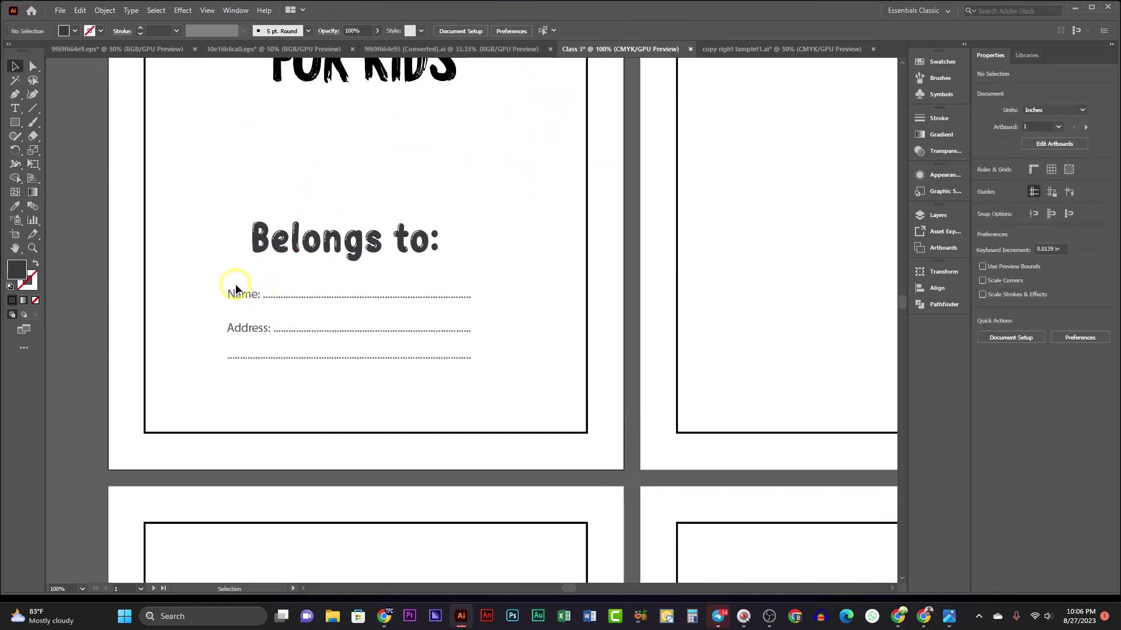
left_click(240, 297)
left_click(251, 328)
left_click(222, 283)
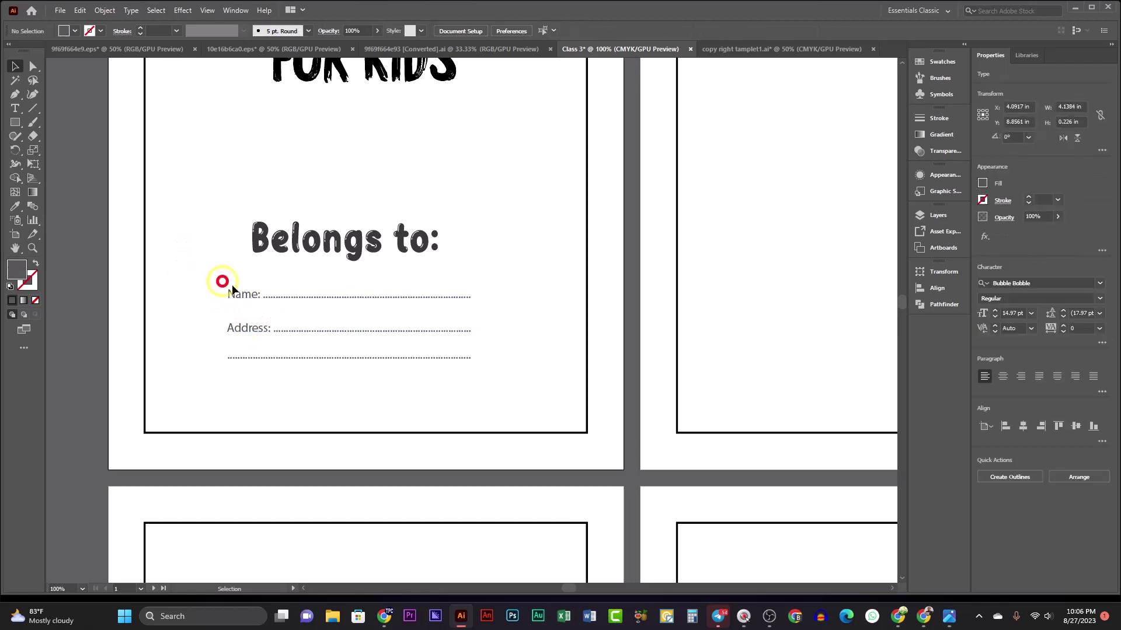
scroll(255, 275, "down", 1)
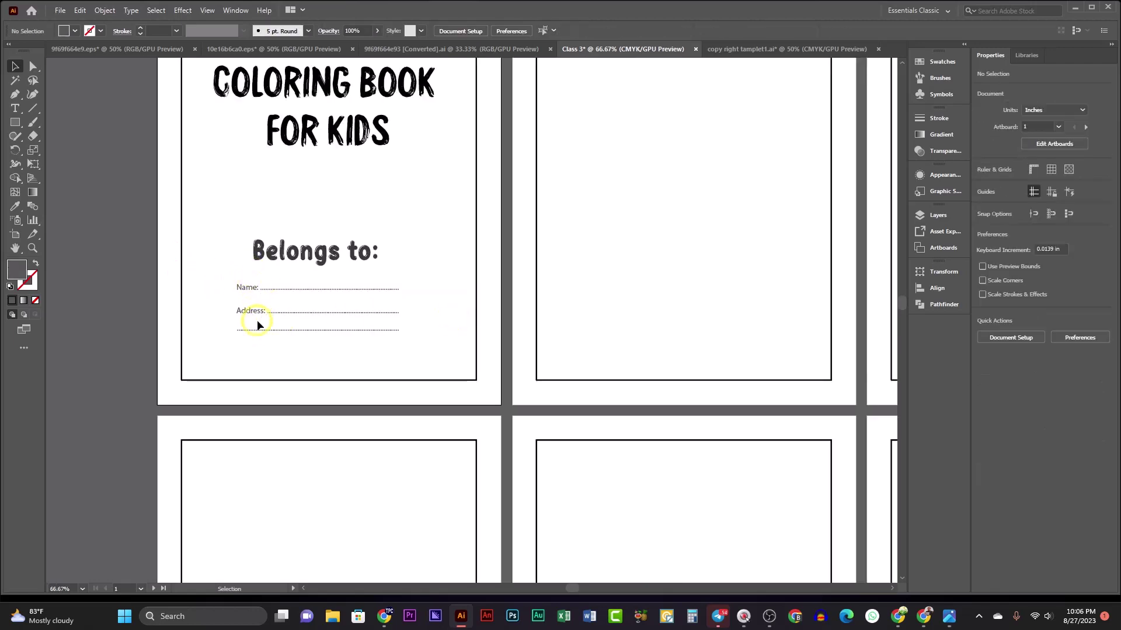
scroll(344, 228, "down", 2)
scroll(251, 230, "up", 1)
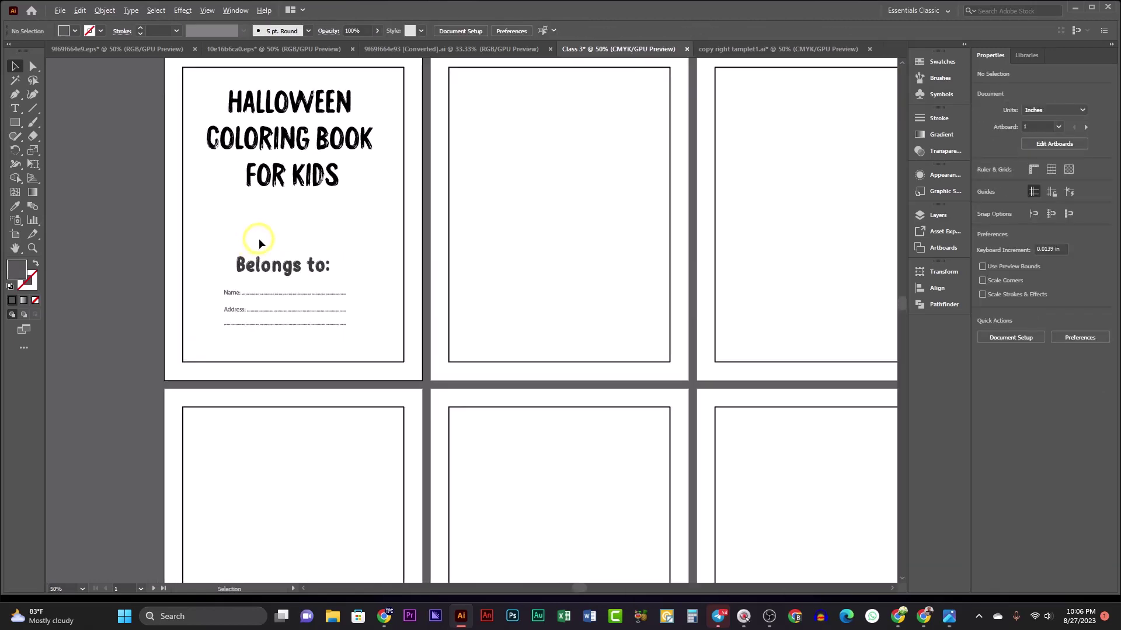
- Copy the All Rights Reserved text group from the copyright template document into the coloring book's second artboard
left_click(720, 50)
left_click_drag(586, 355, 396, 254)
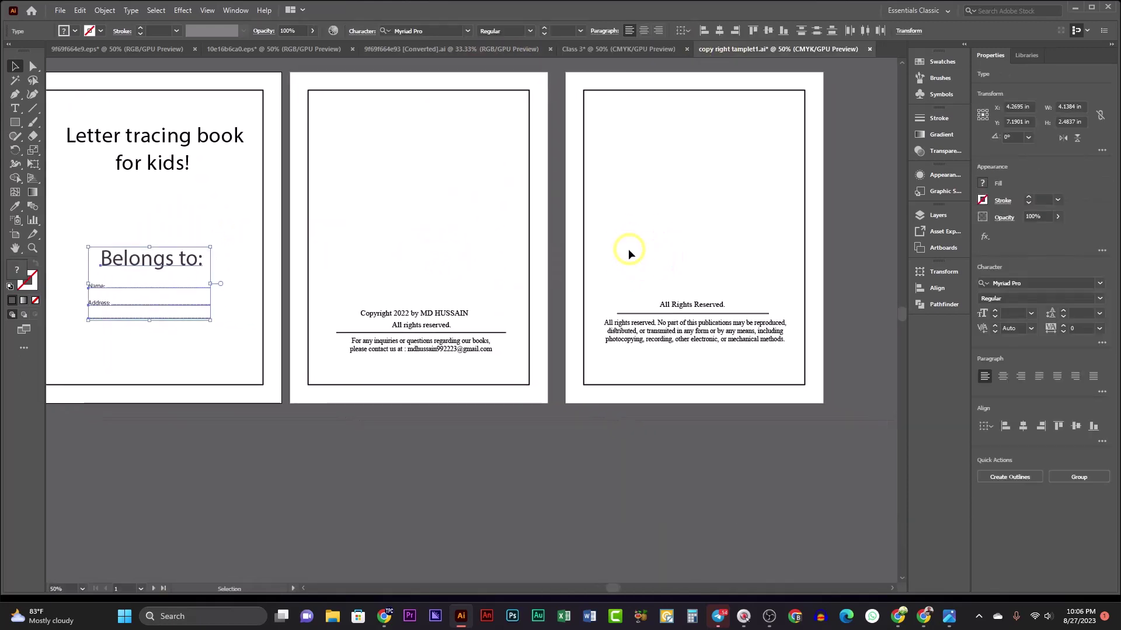
left_click_drag(624, 249, 779, 356)
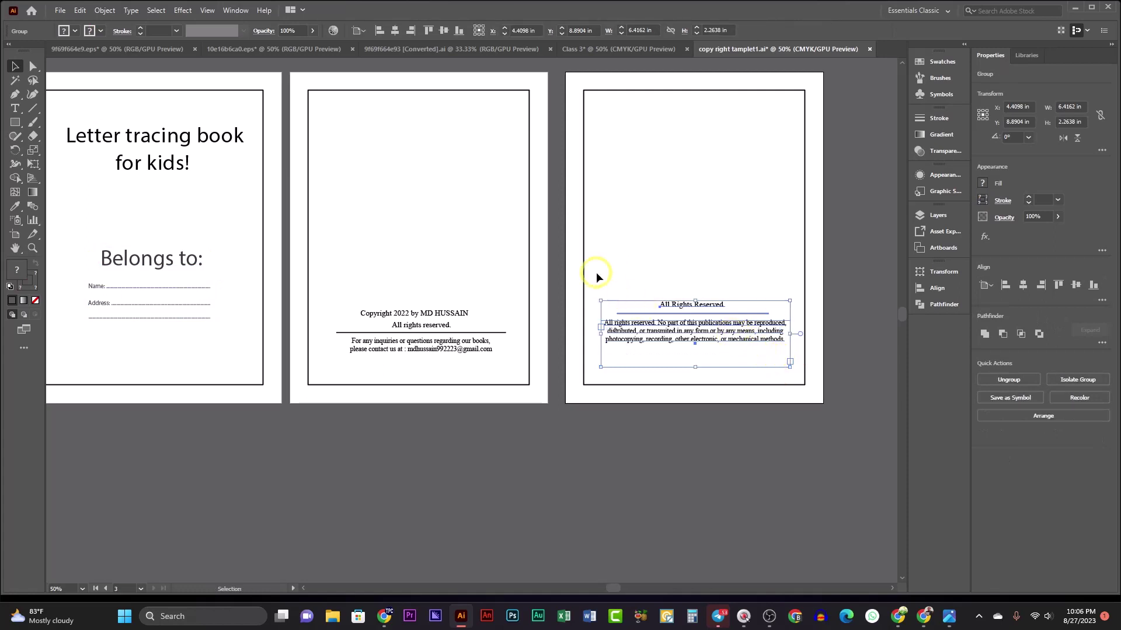
left_click(621, 52)
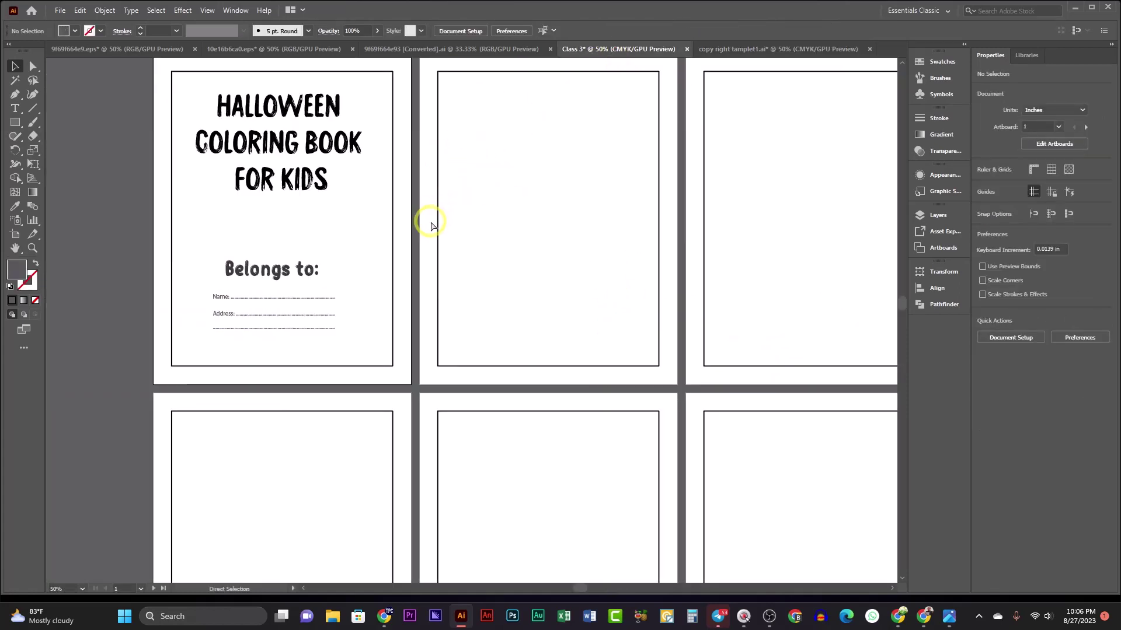
type("All Rights Reserved. All rights reserved. No part of this publication may be reproduced, distributed, or transmitted in any form or by any means, including photocopying, recording, other electronic, or mechanical methods.")
left_click(570, 299)
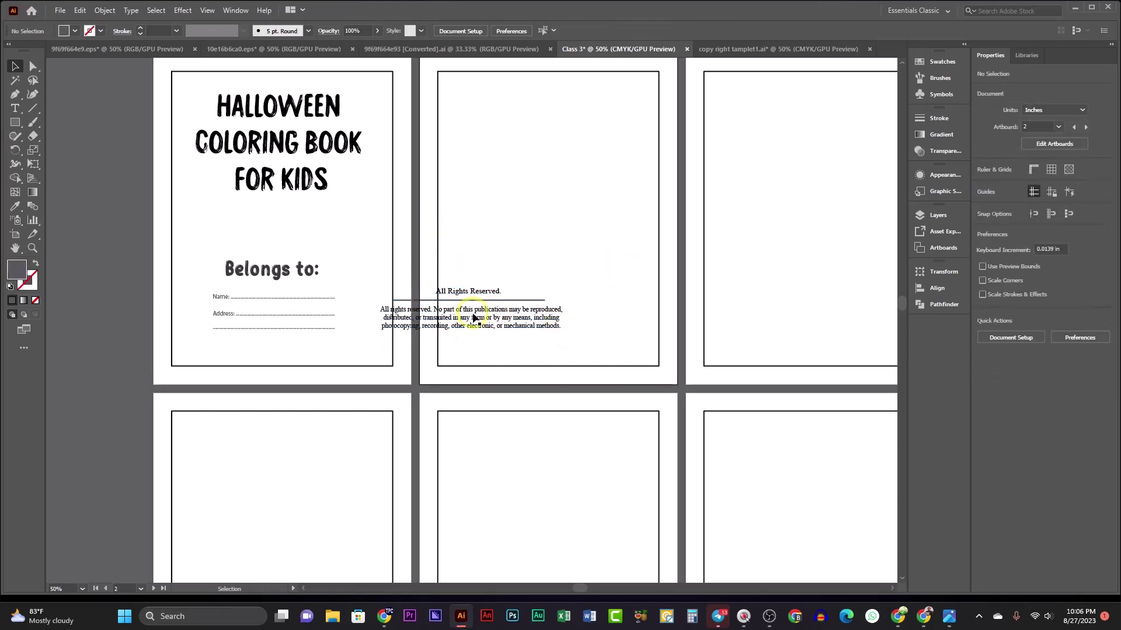
left_click_drag(493, 305, 566, 300)
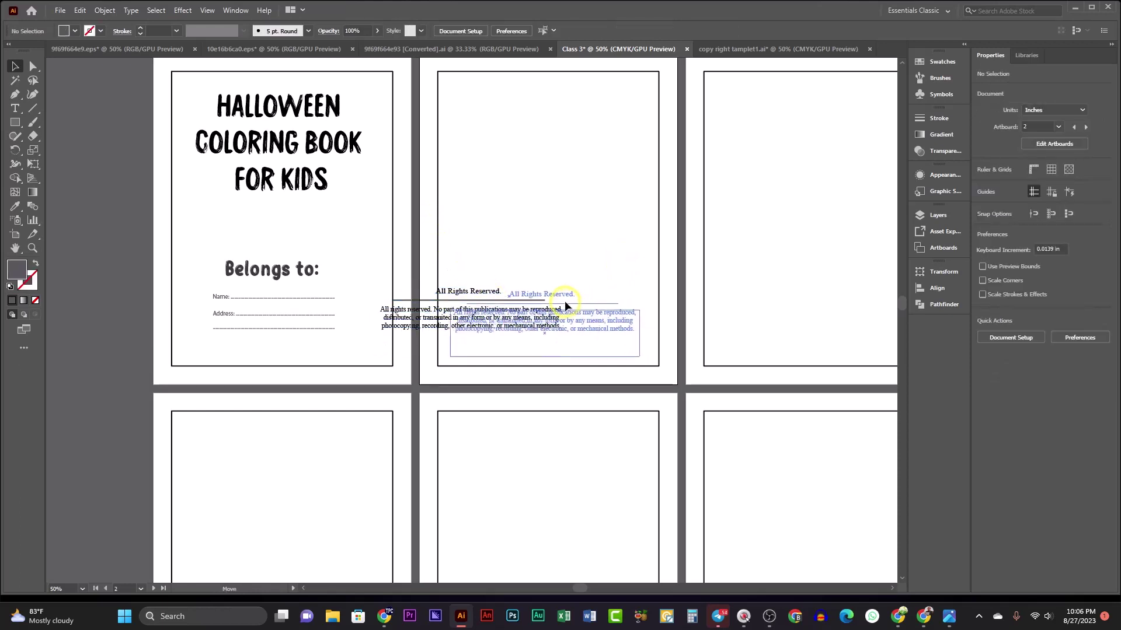
left_click(550, 270)
- Center the All Rights Reserved group horizontally on the second artboard and place it in the lower part of the frame
scroll(564, 312, "up", 2)
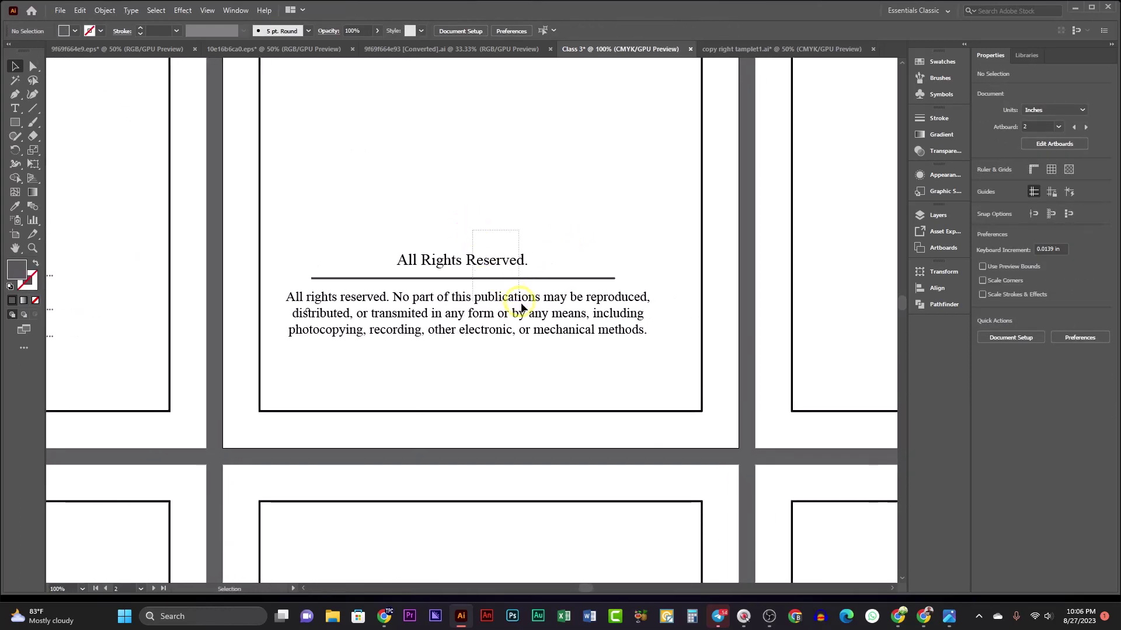
left_click(520, 295)
left_click(396, 30)
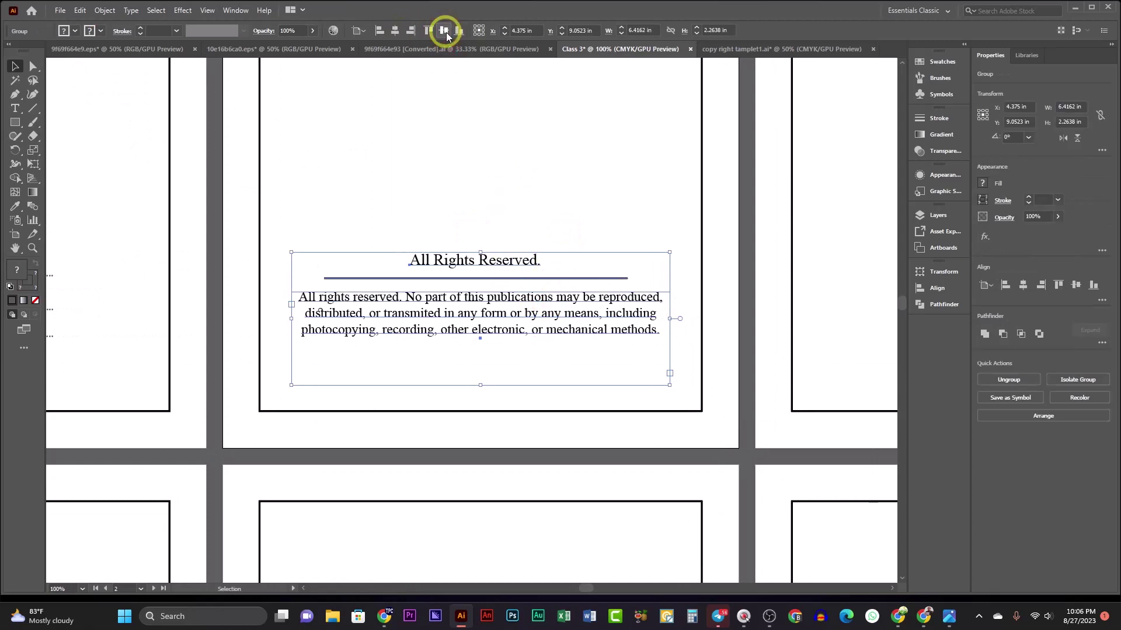
left_click(443, 30)
left_click(457, 150)
scroll(491, 230, "down", 3)
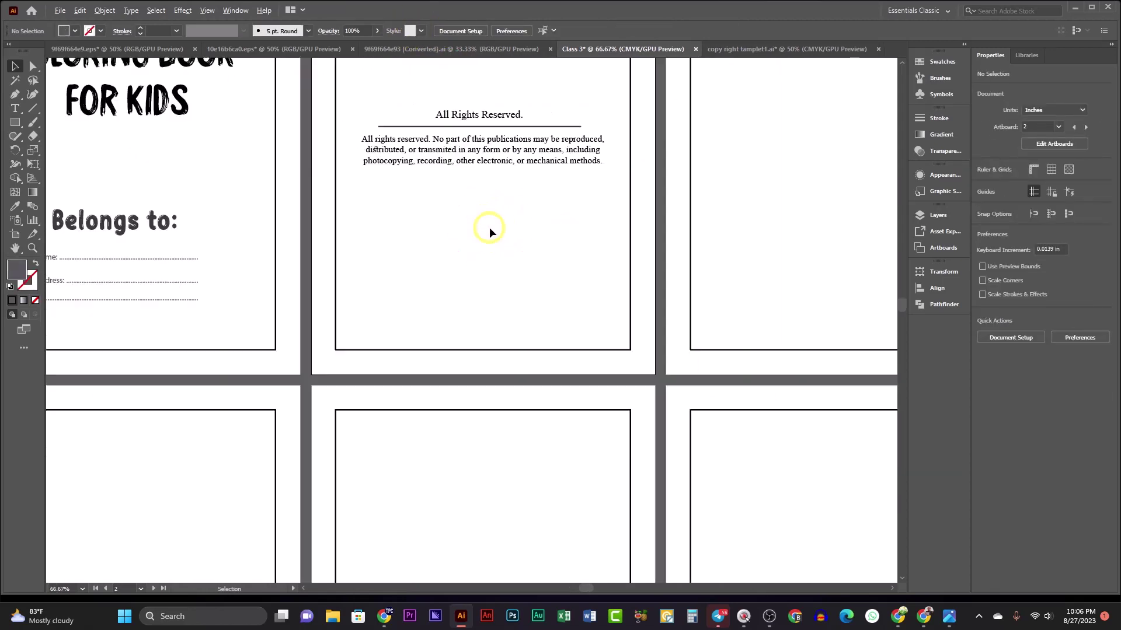
left_click_drag(498, 181, 497, 251)
left_click(643, 199)
scroll(505, 258, "up", 3)
scroll(505, 258, "down", 2)
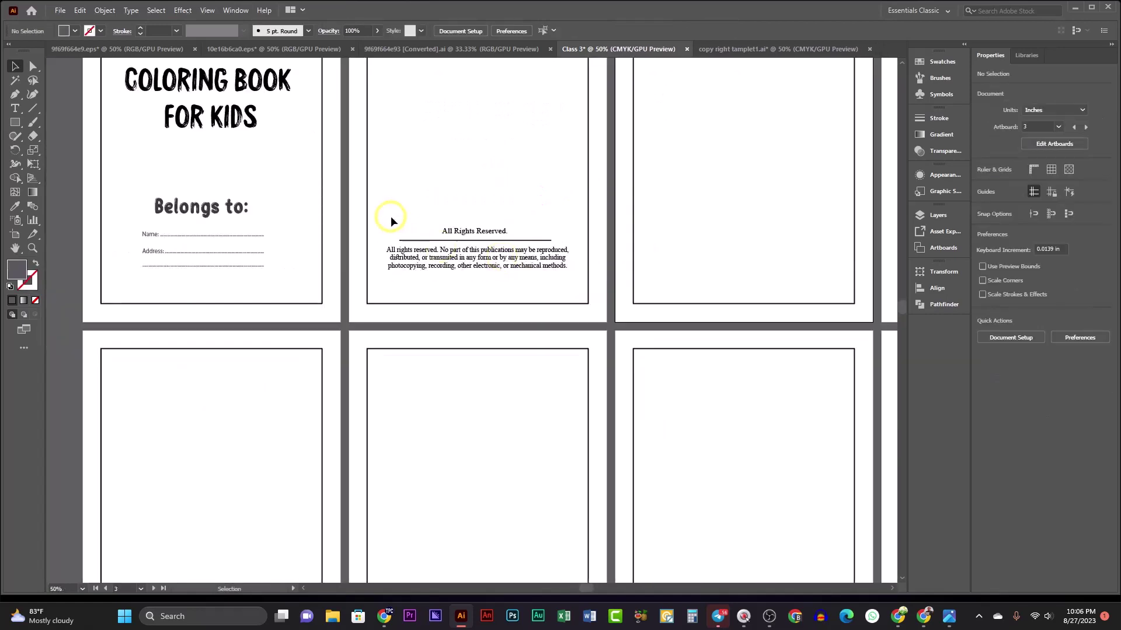
left_click_drag(342, 193, 392, 251)
scroll(528, 261, "right", 5)
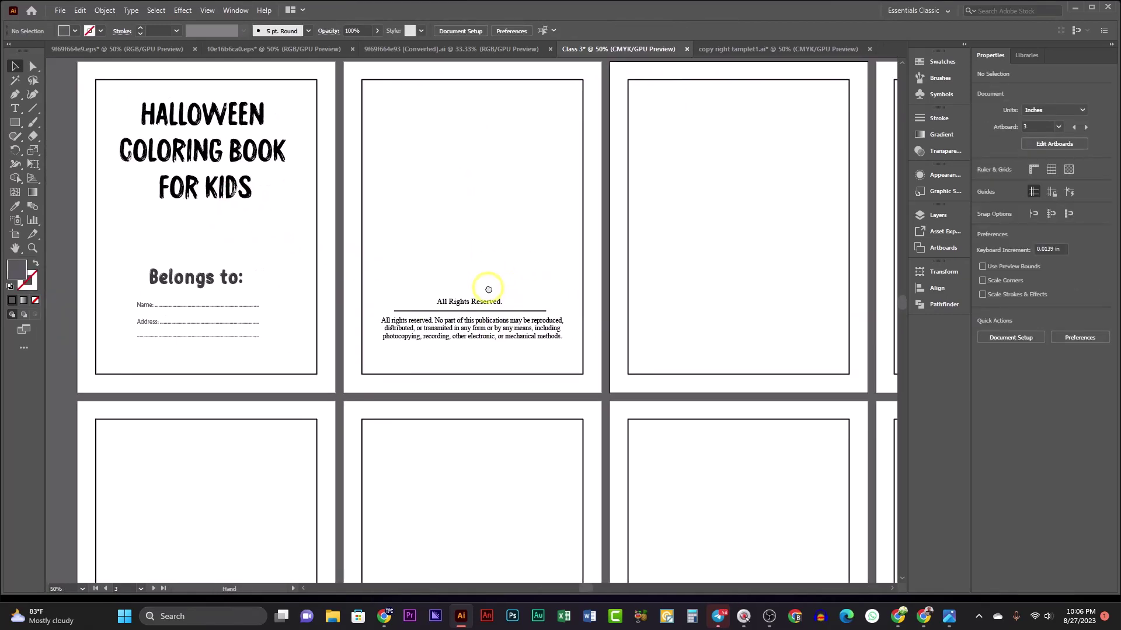
scroll(397, 236, "right", 1)
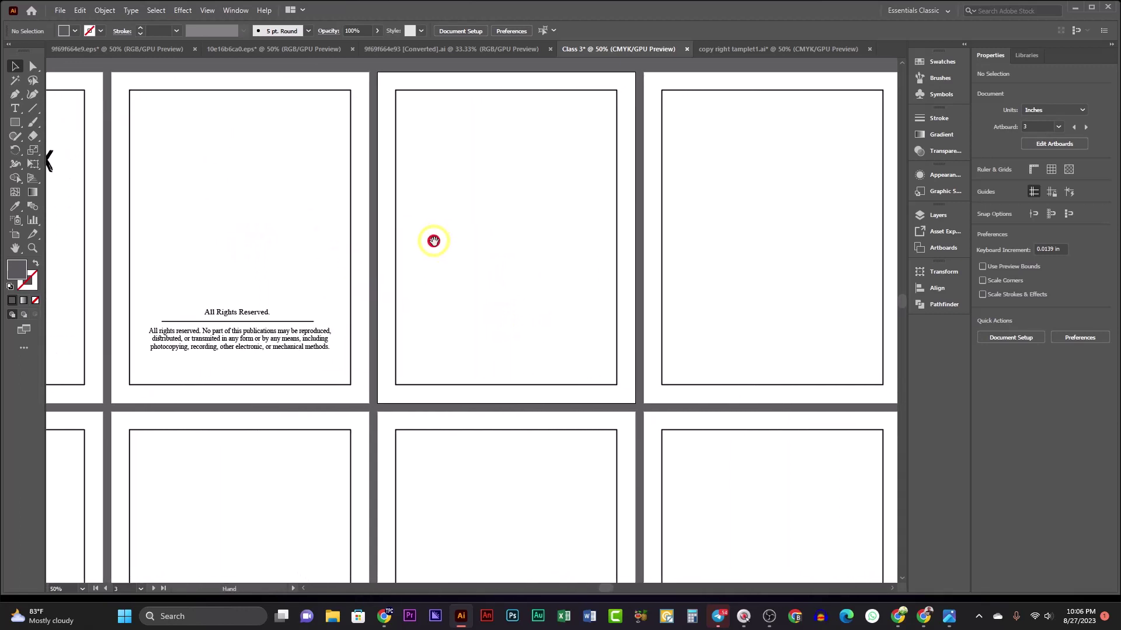
- Add the text "COLOR TEST PAGE" inside the third artboard's frame
left_click(15, 121)
scroll(379, 181, "right", 2)
scroll(380, 181, "up", 1)
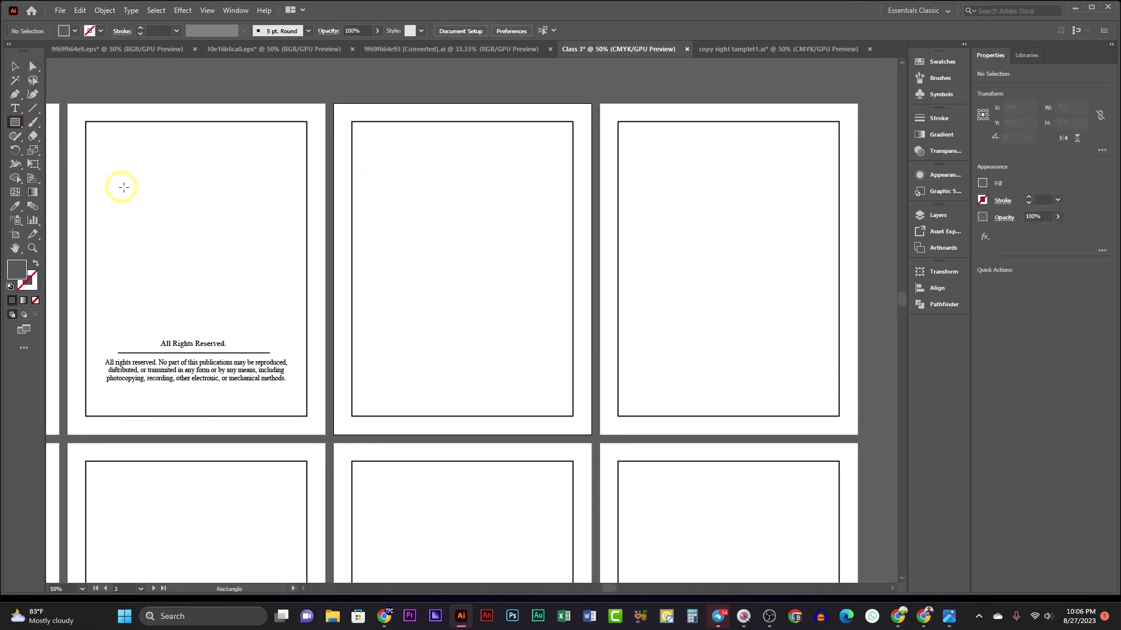
left_click(15, 108)
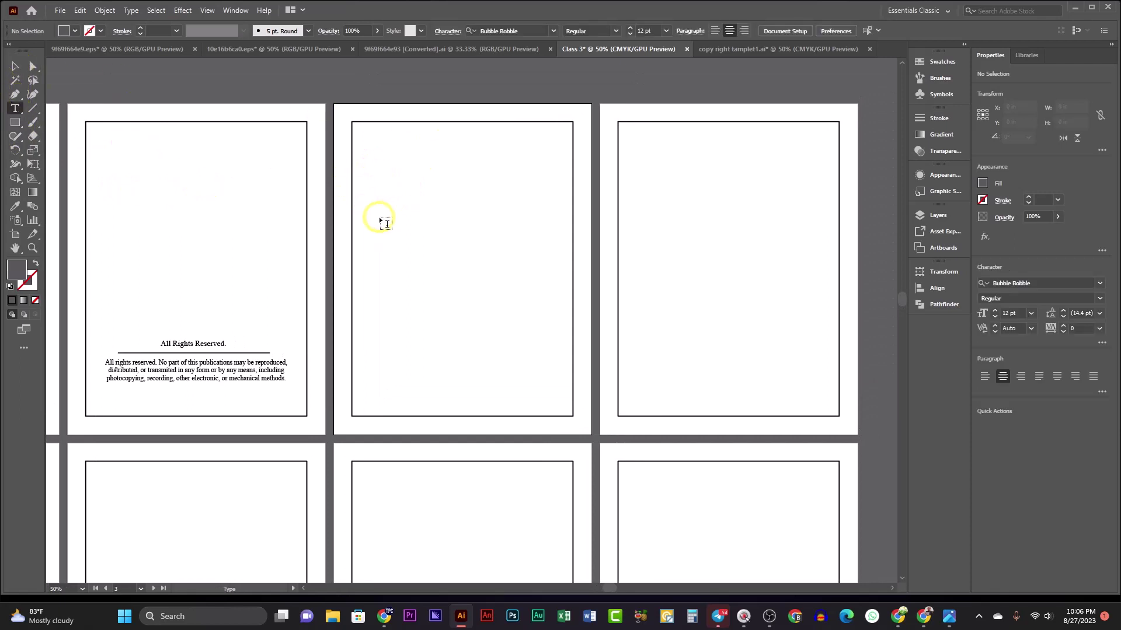
left_click(379, 217)
type("COLOR")
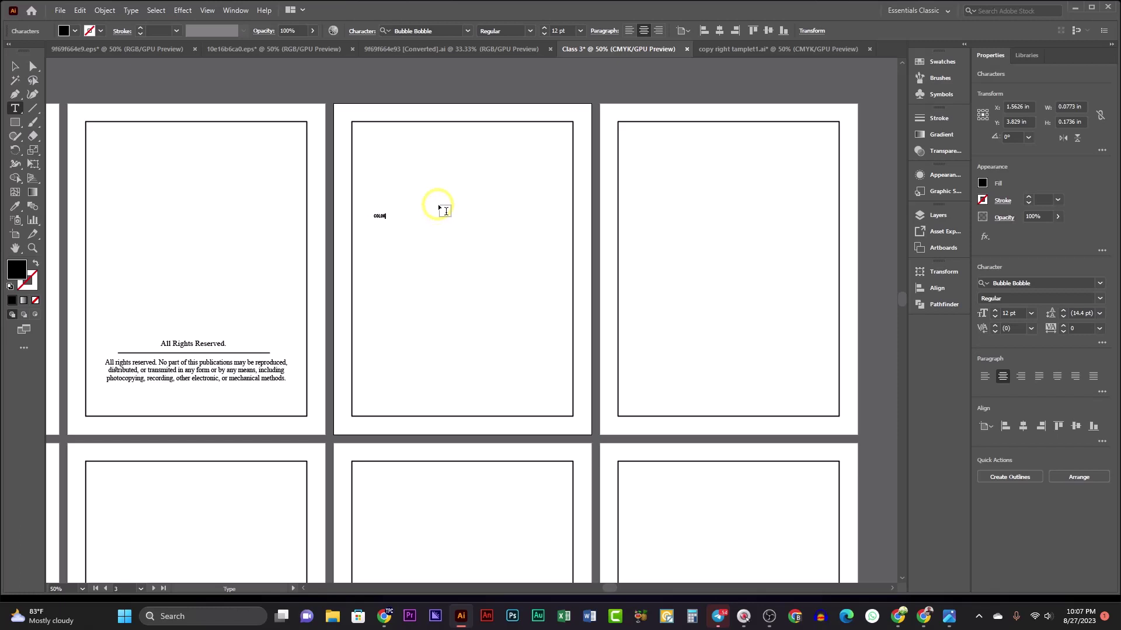
type(" TEST PAGE")
left_click(15, 66)
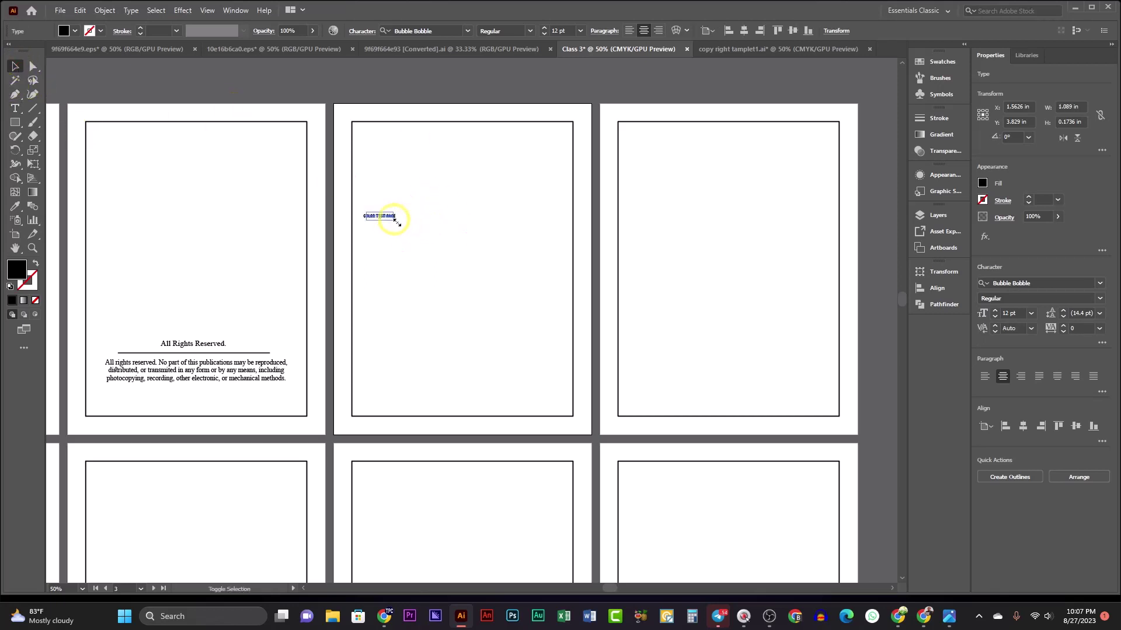
- Enlarge the COLOR TEST PAGE text into a heading and place it near the upper edge of the third artboard's frame
left_click_drag(396, 220, 478, 139)
left_click(494, 192)
key("ctrl+1")
left_click_drag(495, 193, 491, 211)
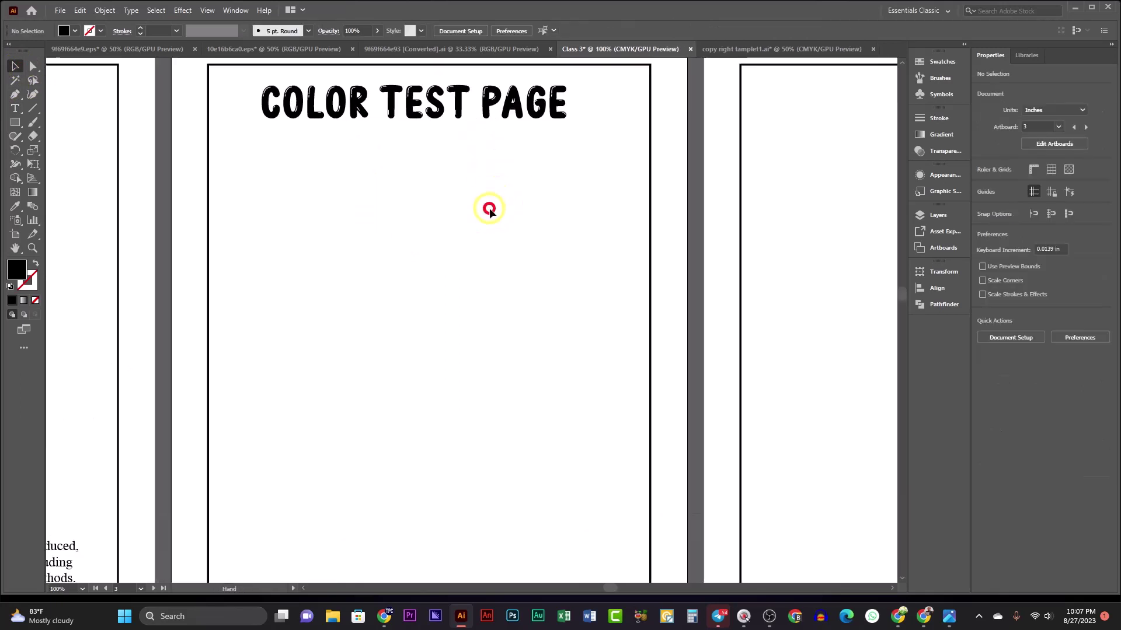
- Draw a square about 1.02 in wide below the COLOR TEST PAGE heading on the third artboard
scroll(492, 211, "down", 1)
left_click_drag(498, 262, 498, 236)
left_click(15, 122)
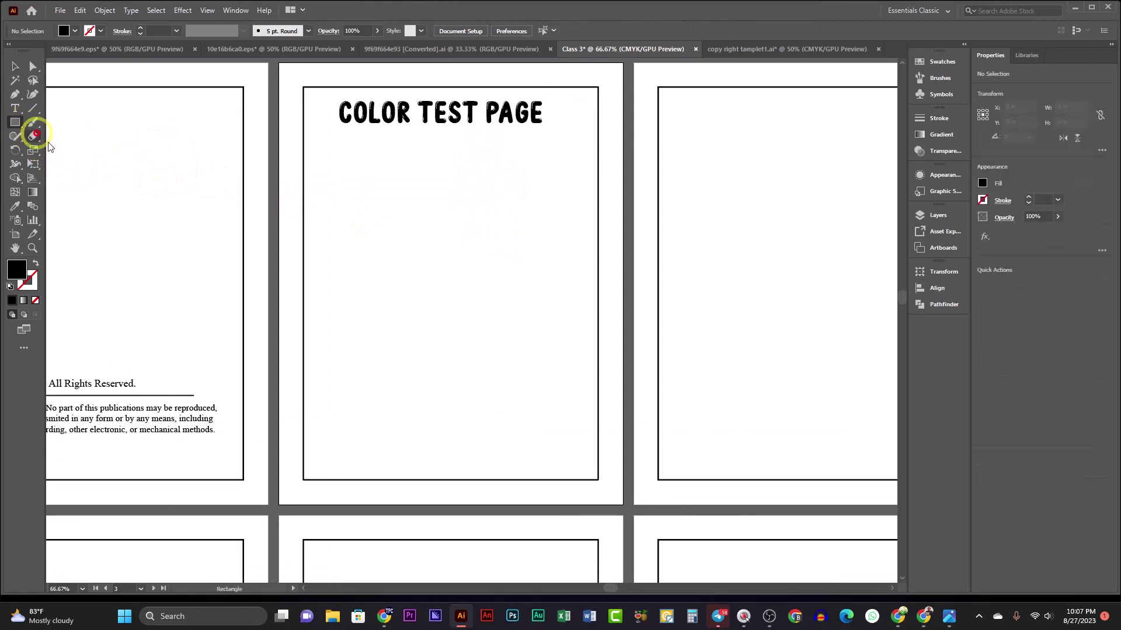
scroll(393, 178, "up", 1)
left_click_drag(293, 142, 353, 202)
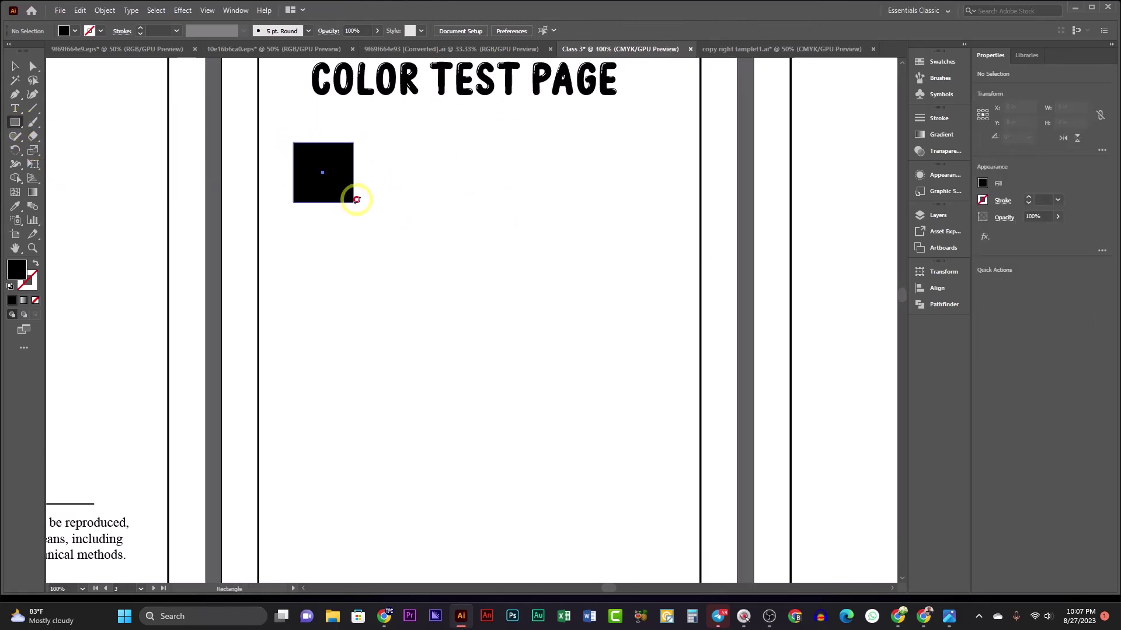
- Remove the square's fill and give it a 0.75 pt black stroke
left_click(63, 30)
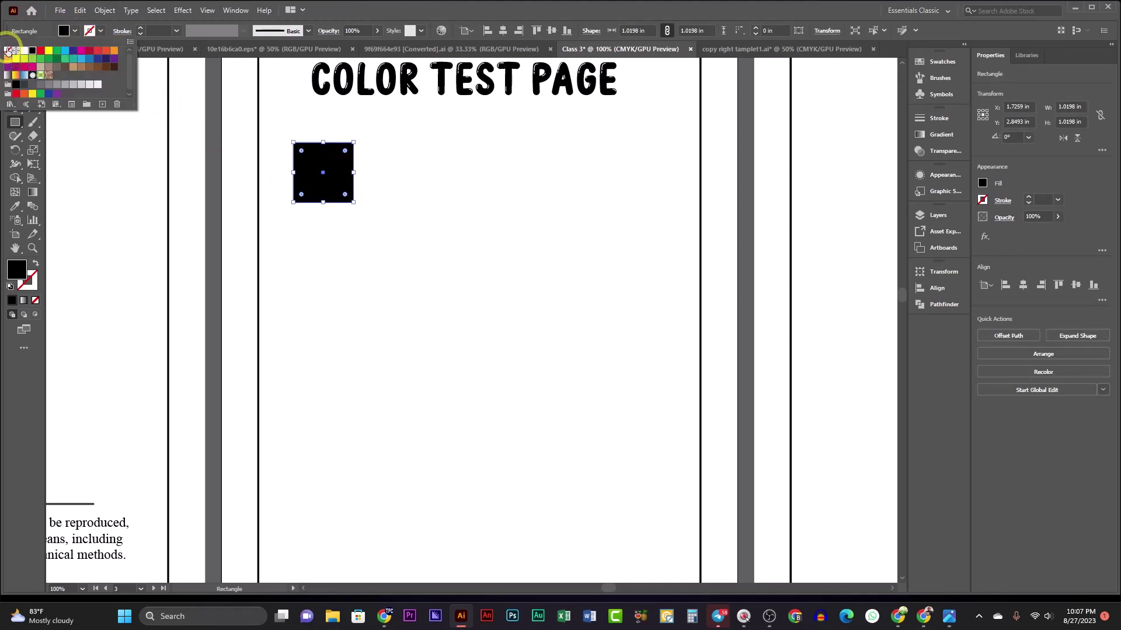
left_click(7, 51)
left_click(140, 27)
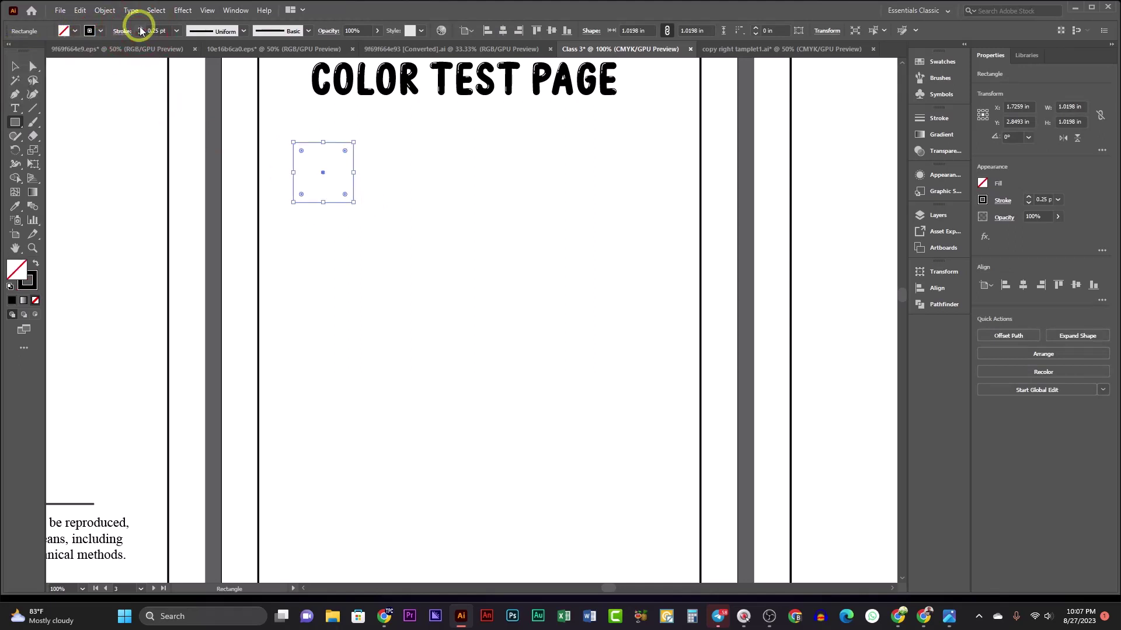
- Round the square's corners fully so it becomes a circle
left_click(15, 66)
left_click(308, 156)
left_click(307, 141)
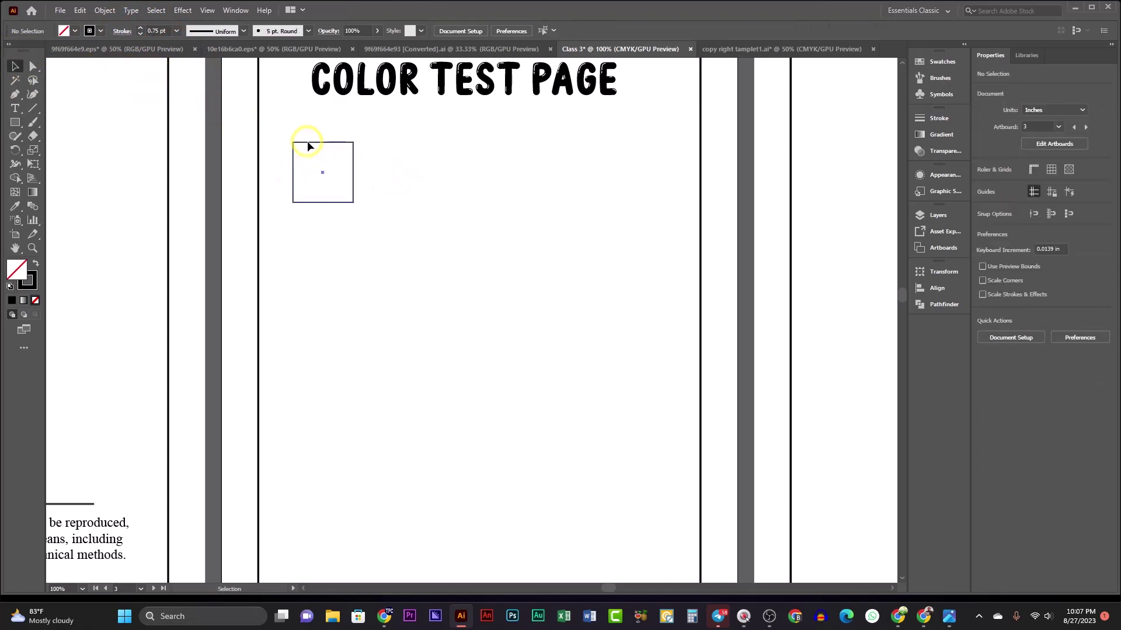
left_click_drag(300, 148, 311, 160)
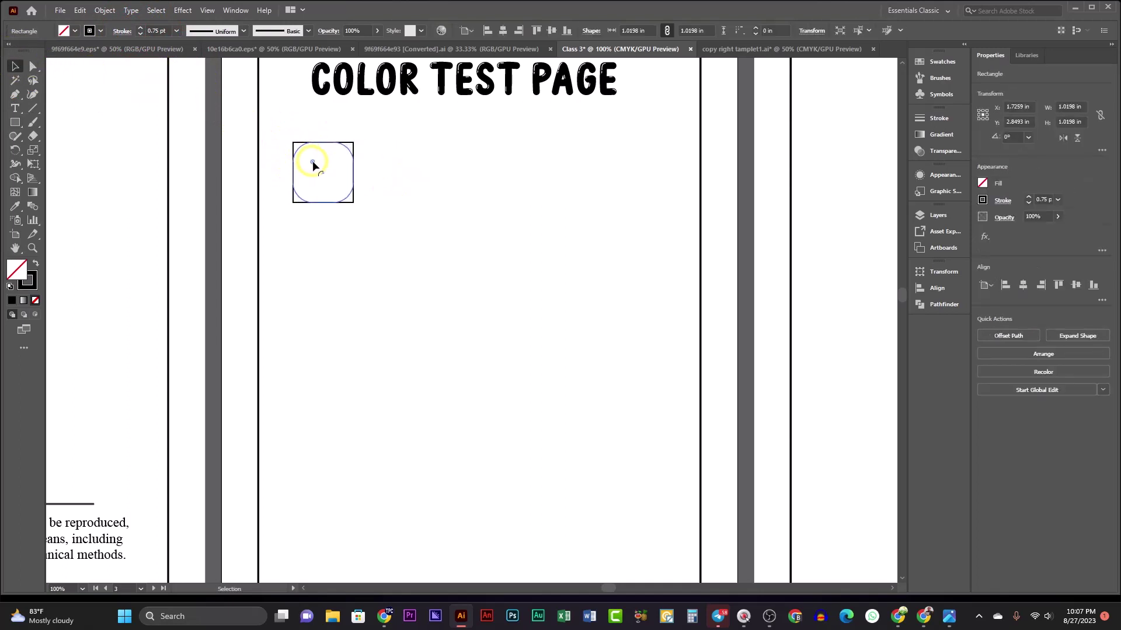
left_click(429, 242)
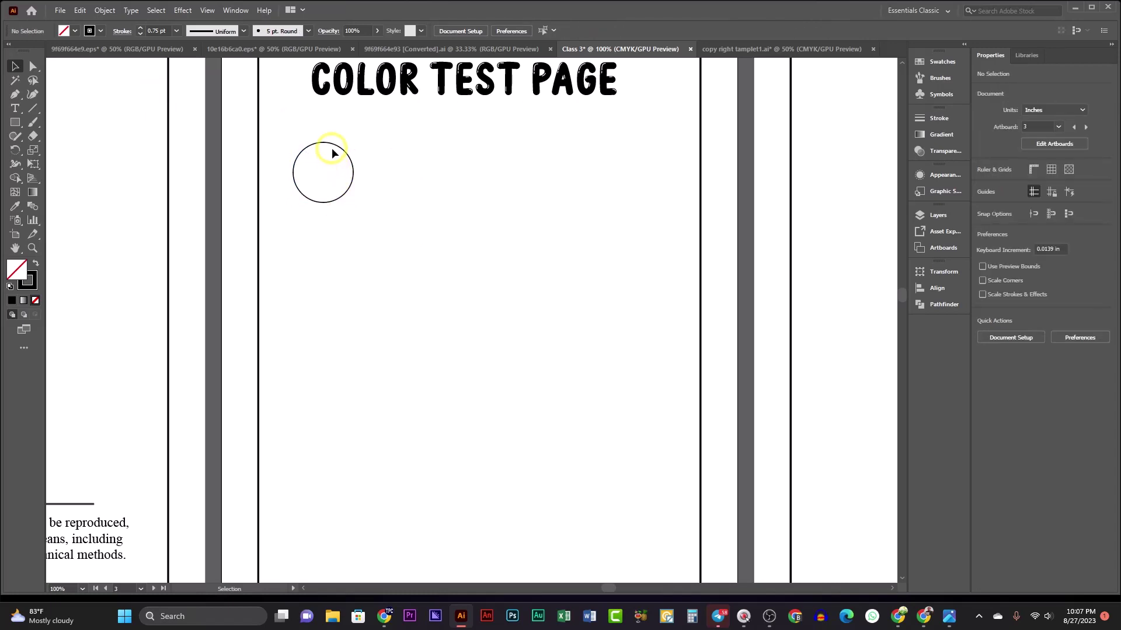
- Move the circle near the frame's left edge and duplicate it sideways at equal intervals into a row of six circles
left_click_drag(332, 146, 376, 137)
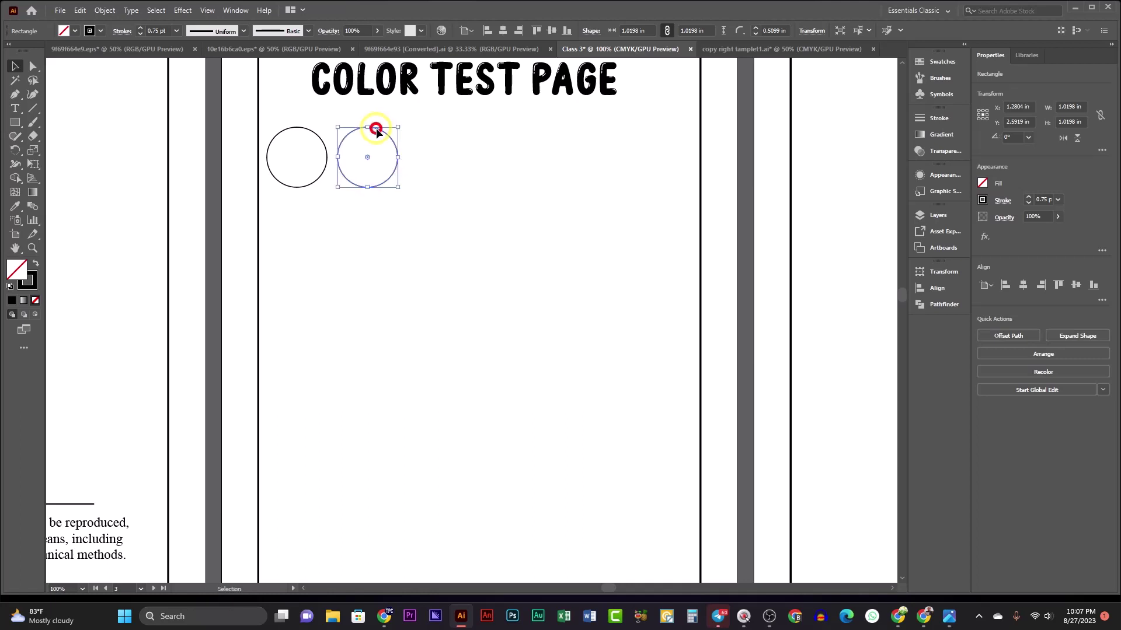
key("ctrl+d")
key("ctrl+d")
key("ctrl+d")
key("ctrl+d")
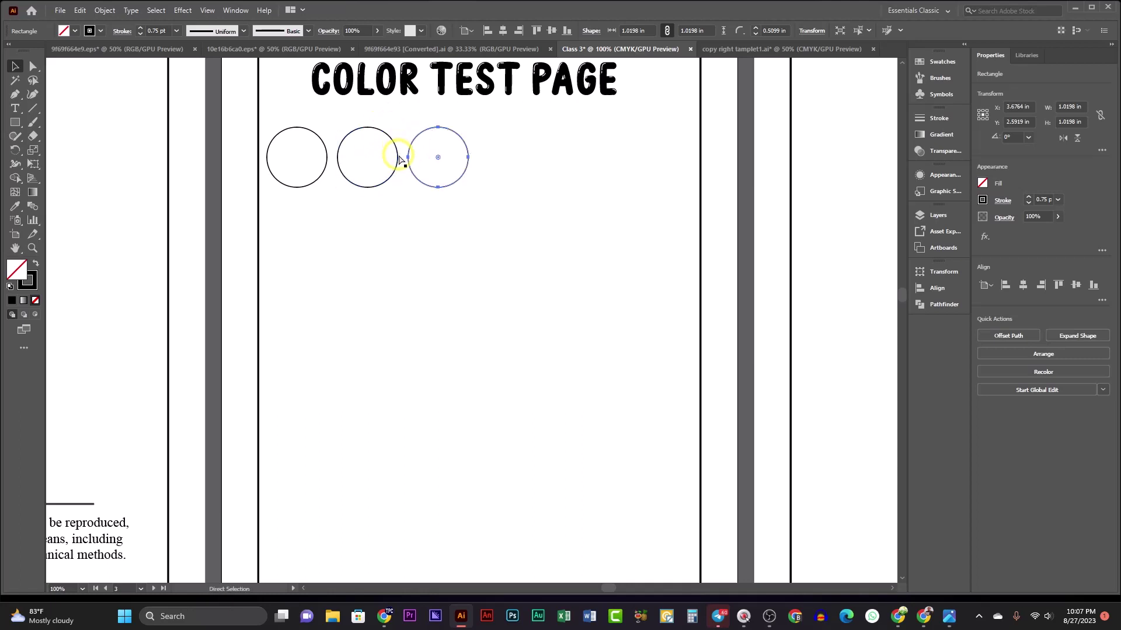
left_click(503, 260)
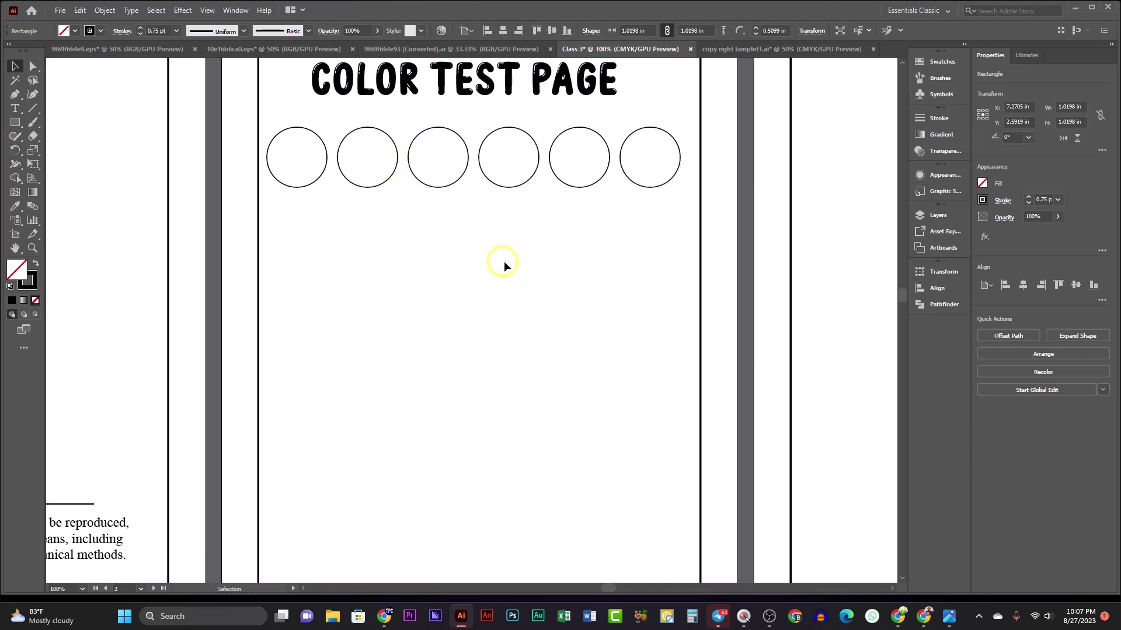
- Shift the last circle closer to the frame's right edge and distribute the six circles evenly by their horizontal centers
scroll(664, 195, "up", 2)
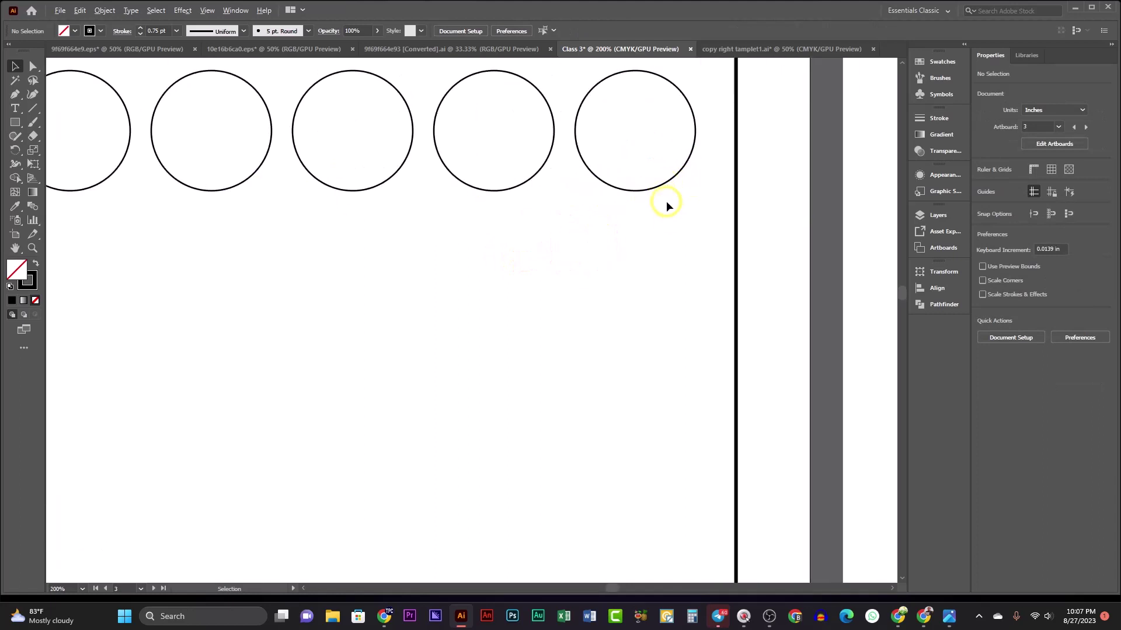
scroll(664, 198, "down", 3)
scroll(676, 190, "up", 1)
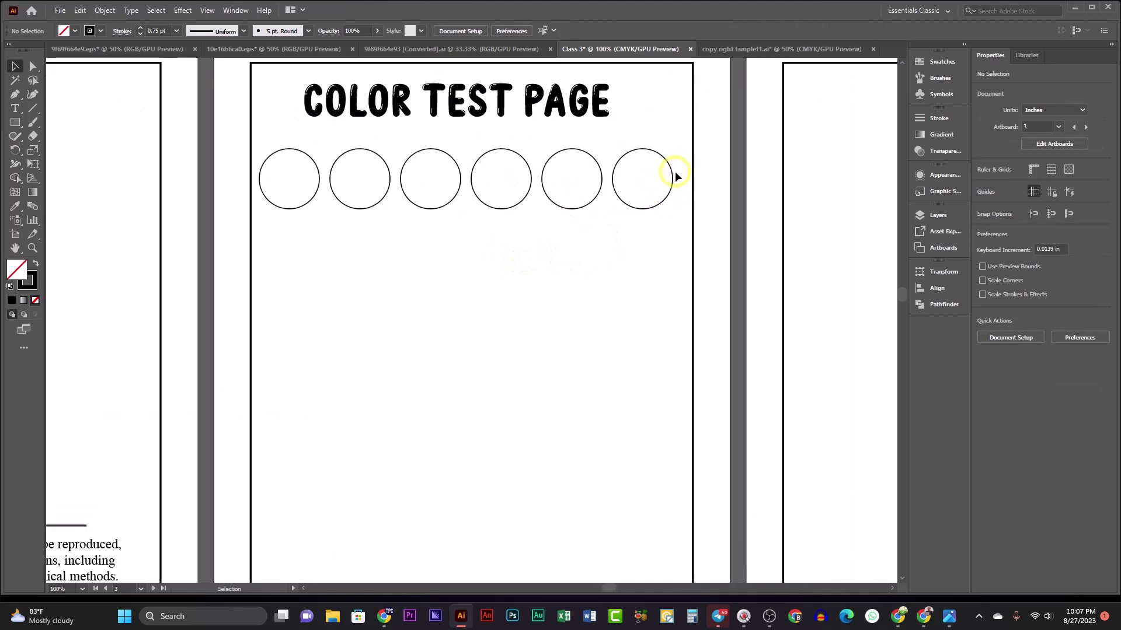
left_click_drag(674, 182, 278, 178)
left_click(552, 257)
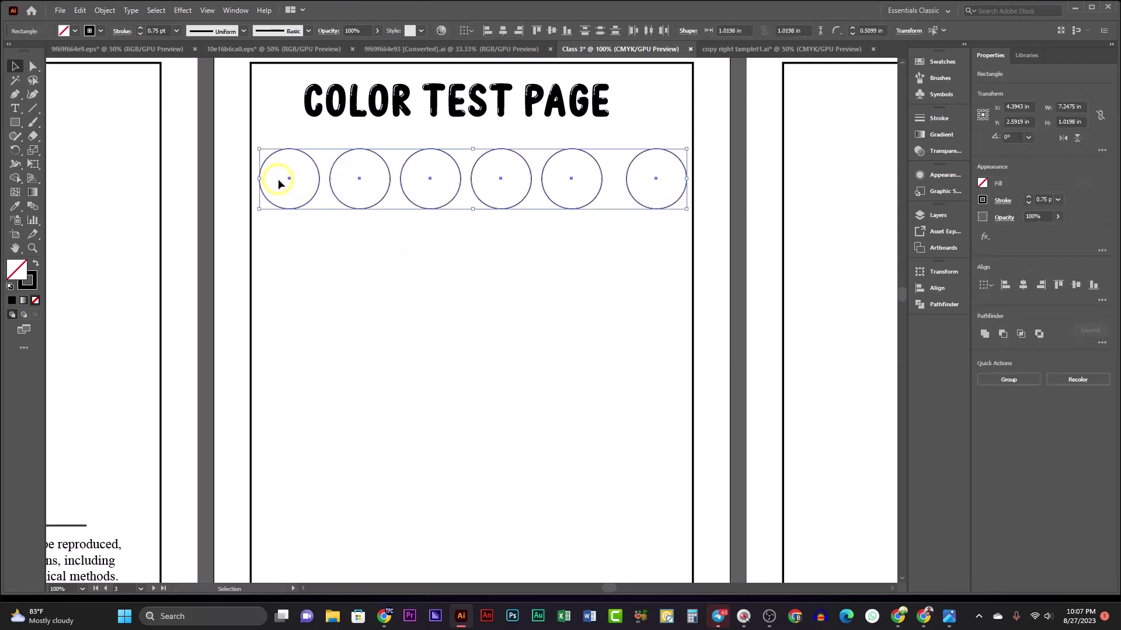
left_click(649, 31)
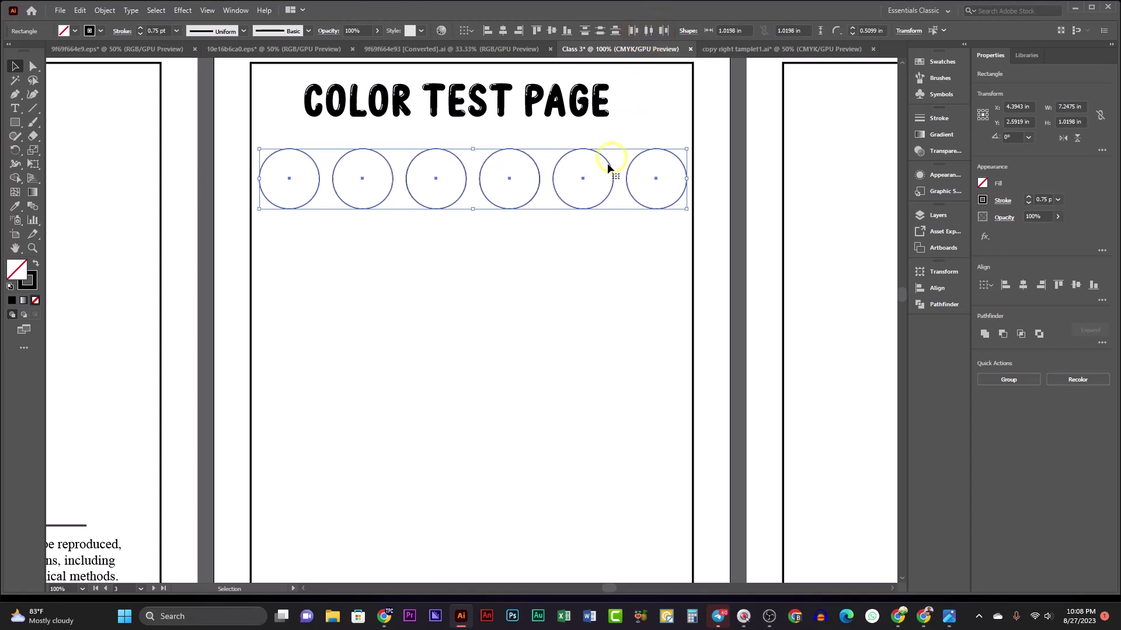
left_click(543, 300)
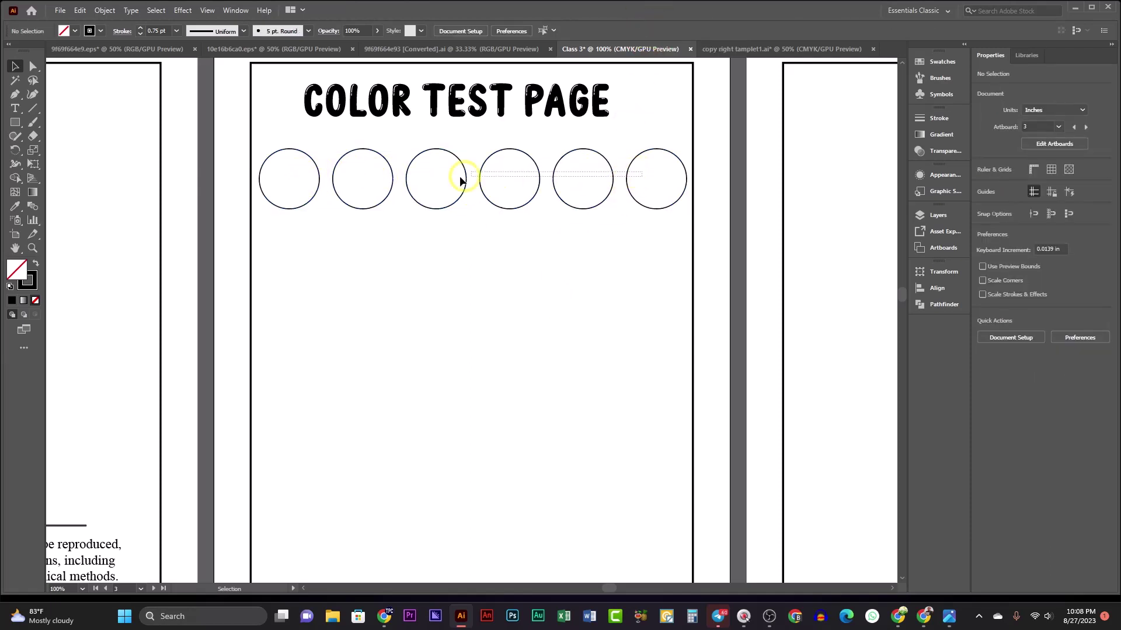
- Group the six circles of the row into one object
left_click(298, 182)
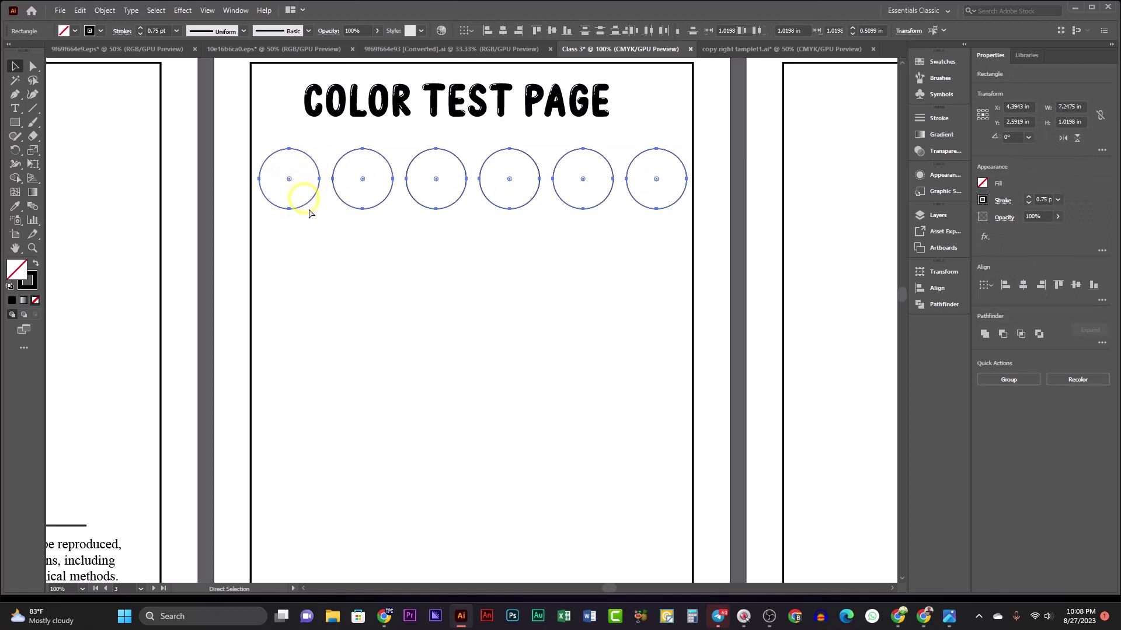
left_click(384, 266)
left_click(452, 209)
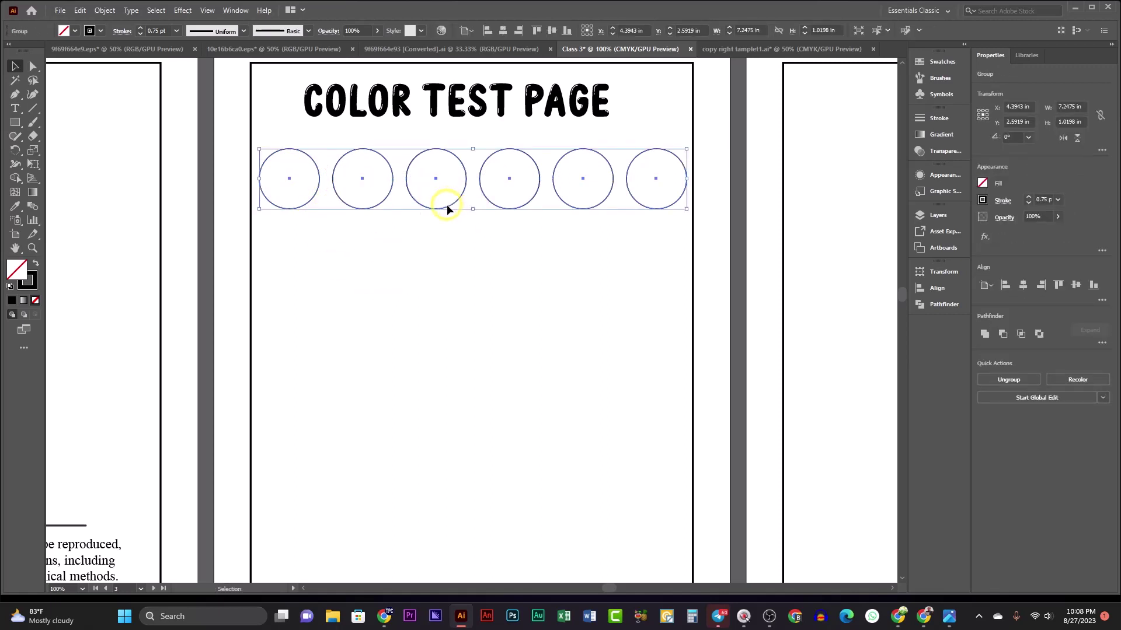
left_click(447, 205)
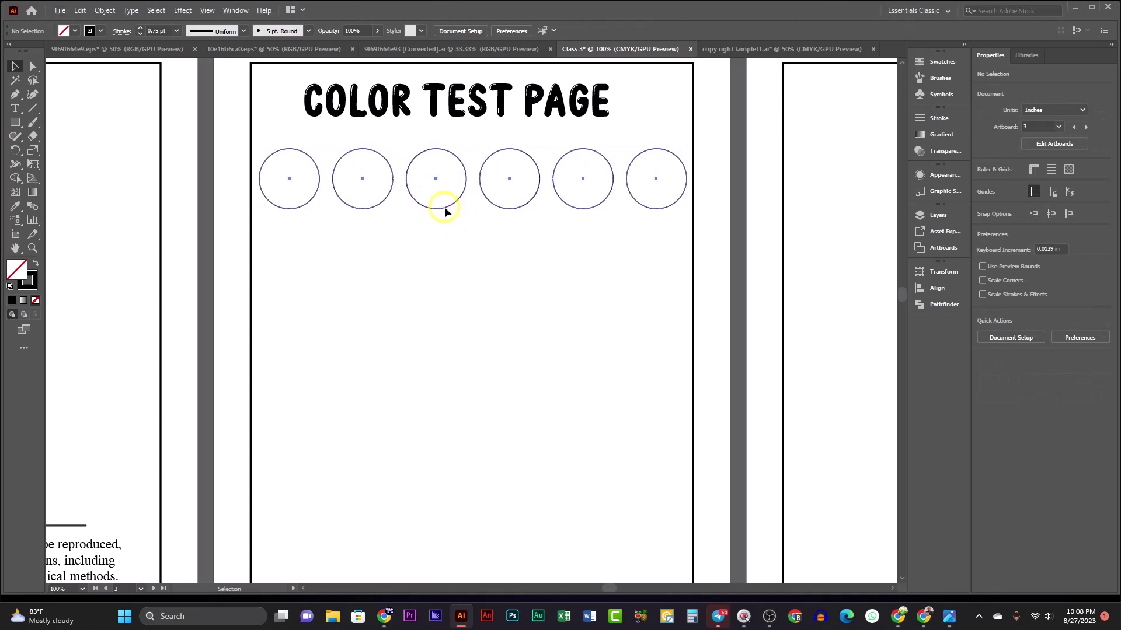
- Duplicate the circle row downward at equal intervals until seven rows fill the third artboard's frame
left_click_drag(444, 207, 444, 280)
scroll(450, 279, "down", 2)
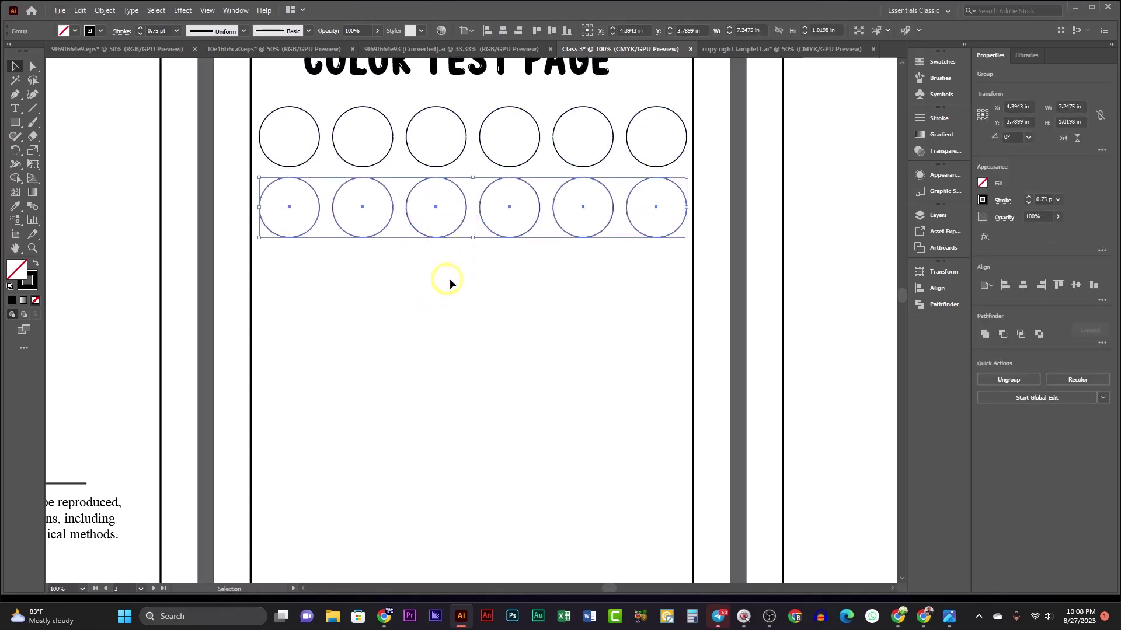
key("ctrl+d")
key("ctrl+d")
key("ctrl+d")
key("ctrl+d")
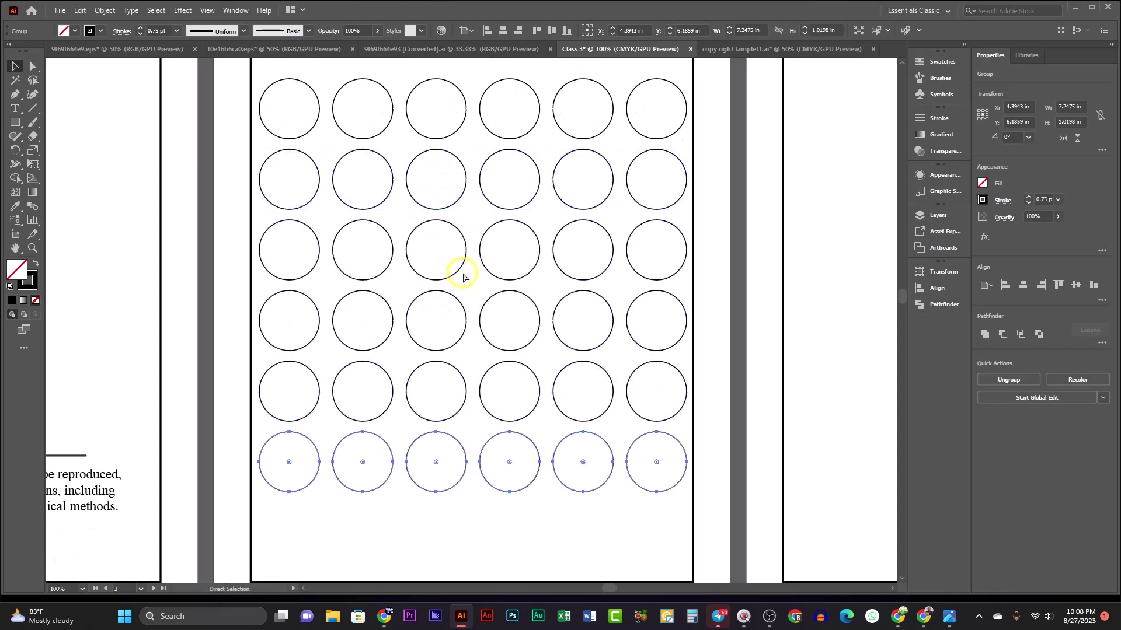
scroll(464, 275, "down", 2)
scroll(465, 276, "down", 1)
key("ctrl+d")
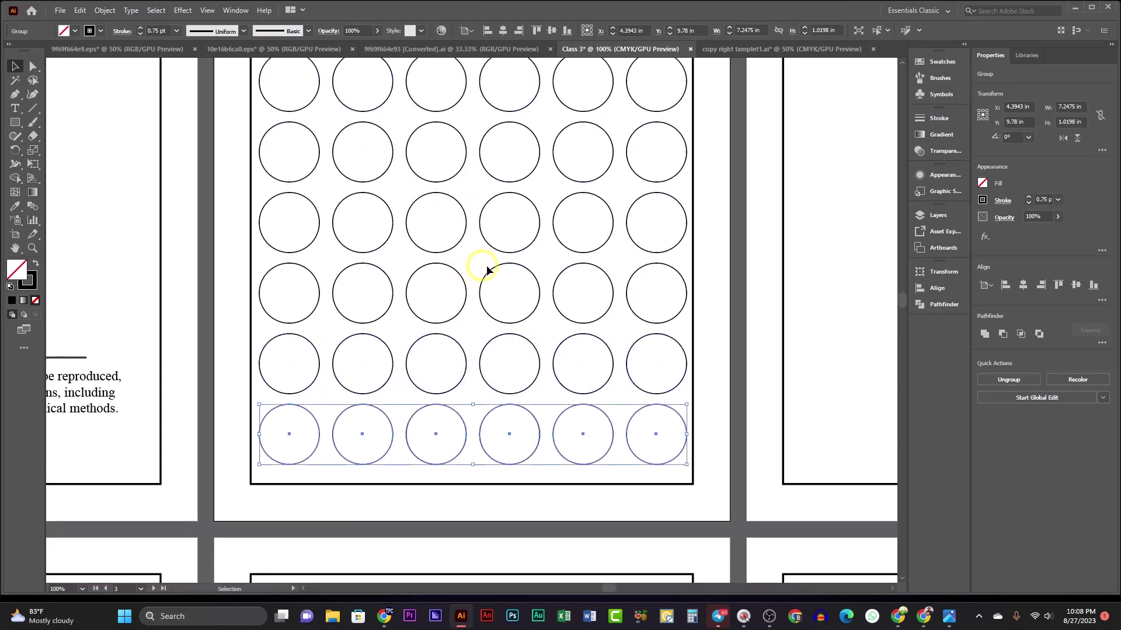
left_click(724, 413)
- Review the whole book layout across all ten artboards, from the title, copyright and color test pages to the blank framed pages
scroll(711, 393, "down", 3)
left_click_drag(715, 367, 655, 318)
scroll(576, 321, "down", 1)
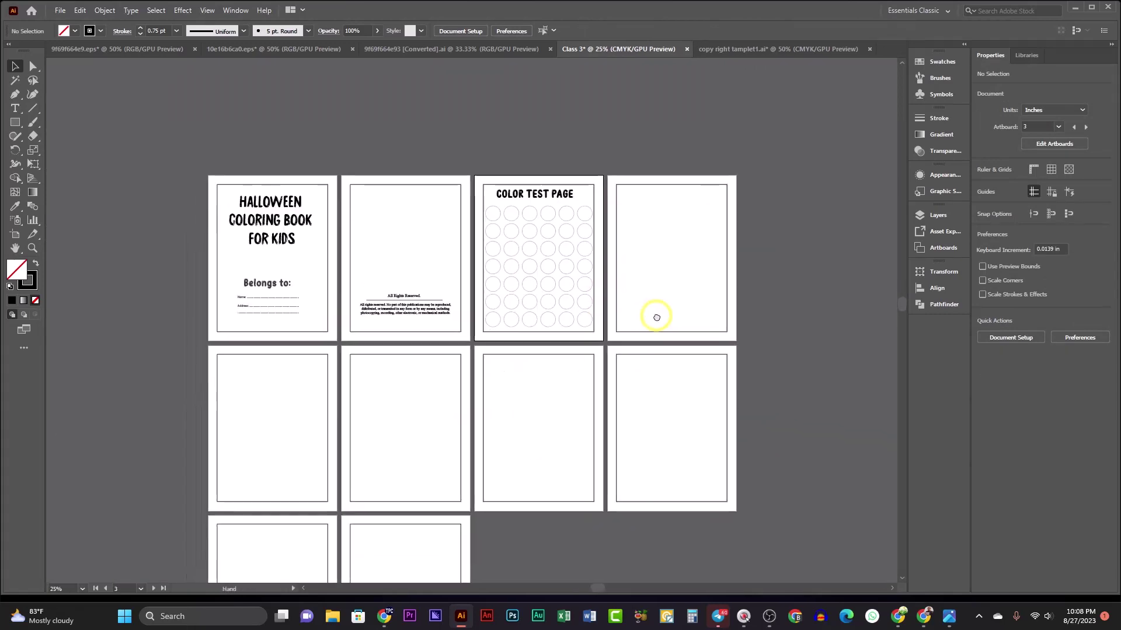
scroll(569, 260, "up", 1)
scroll(568, 260, "up", 1)
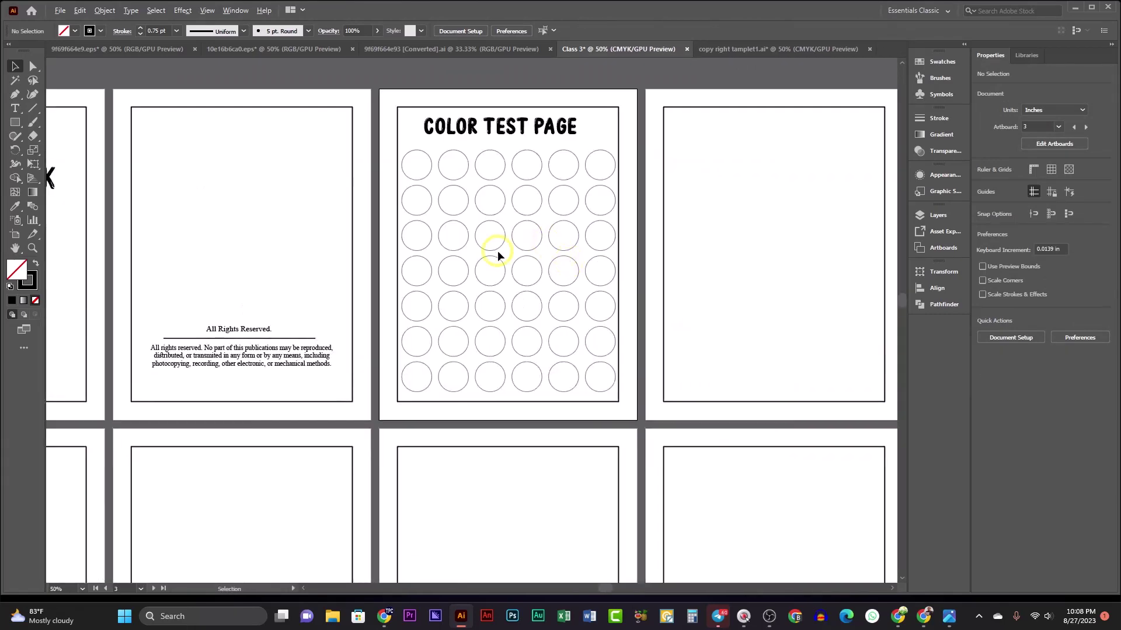
scroll(498, 250, "down", 1)
left_click_drag(203, 275, 231, 261)
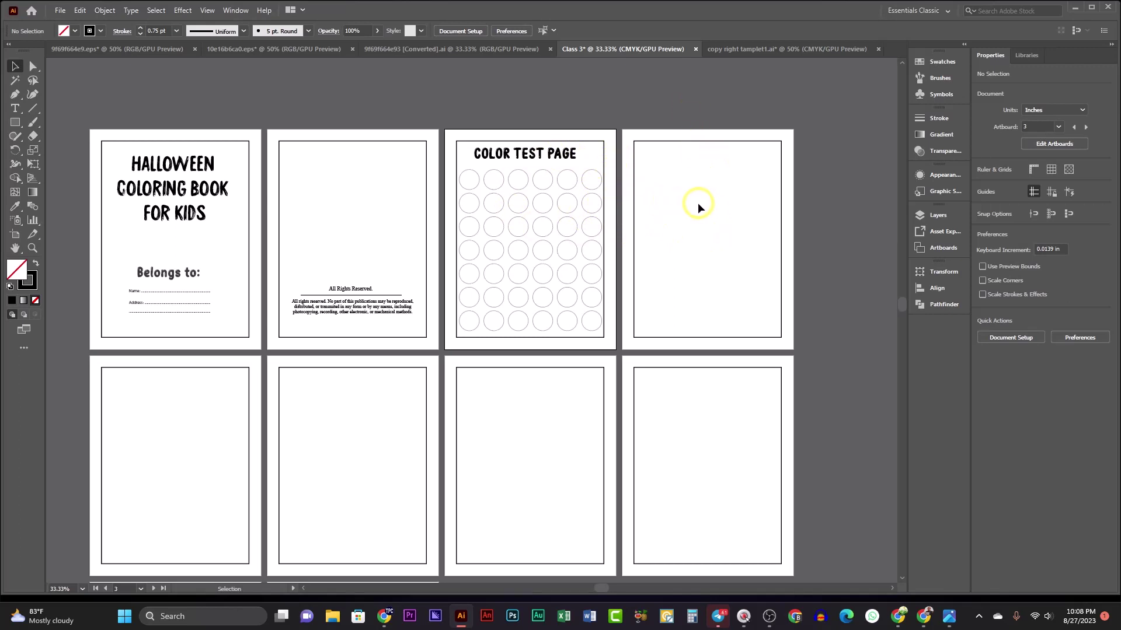
left_click_drag(290, 397, 345, 385)
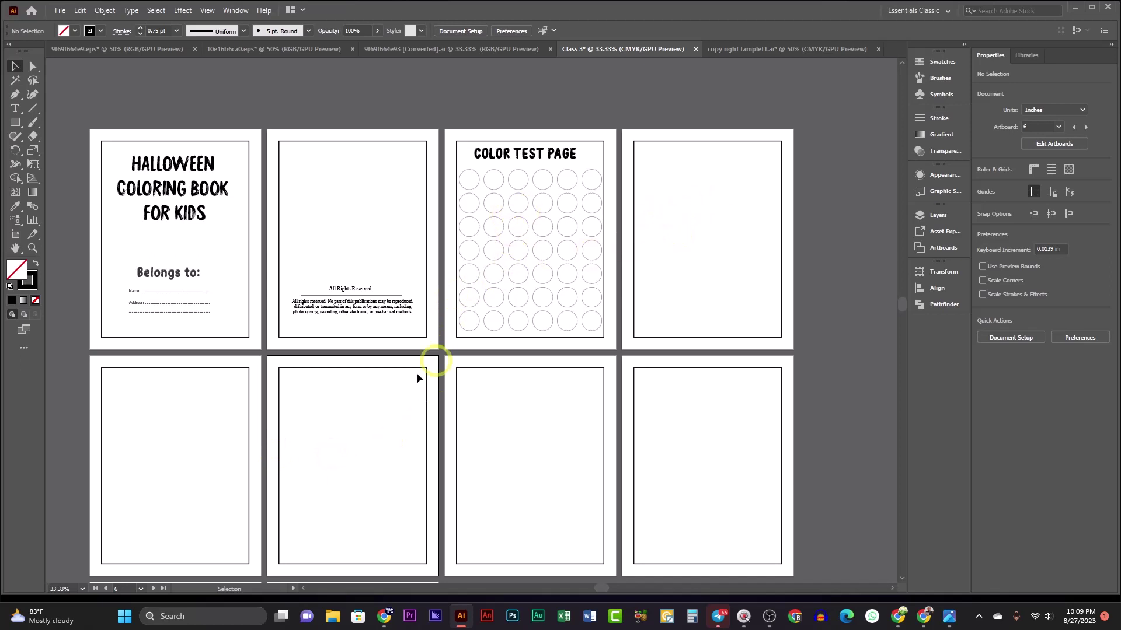
scroll(337, 401, "down", 1)
left_click(178, 394)
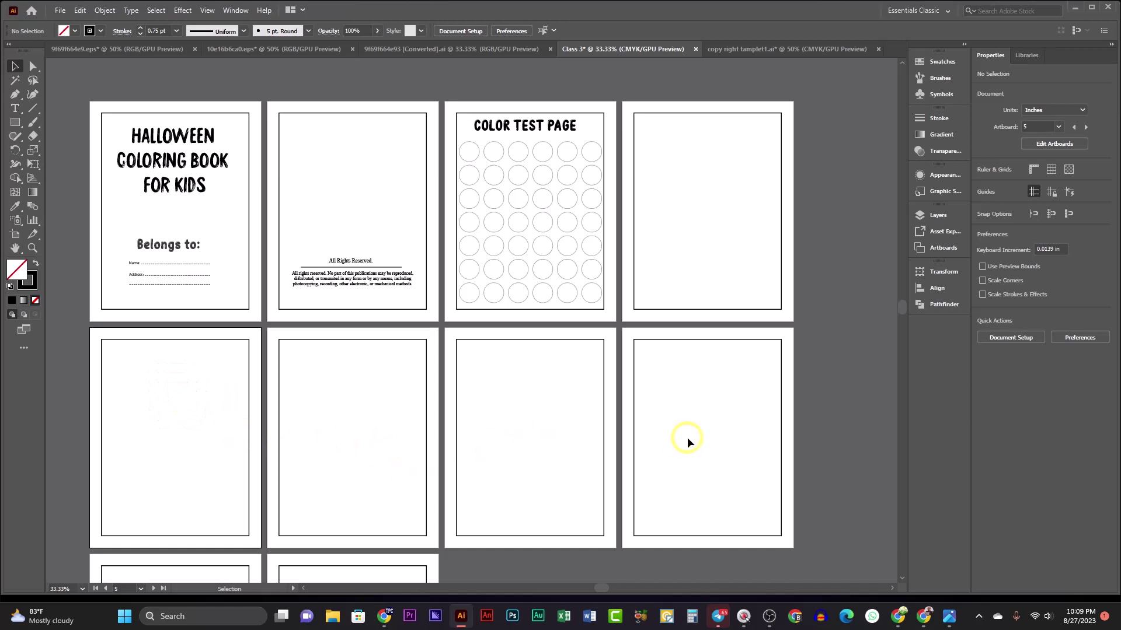
scroll(247, 494, "down", 2)
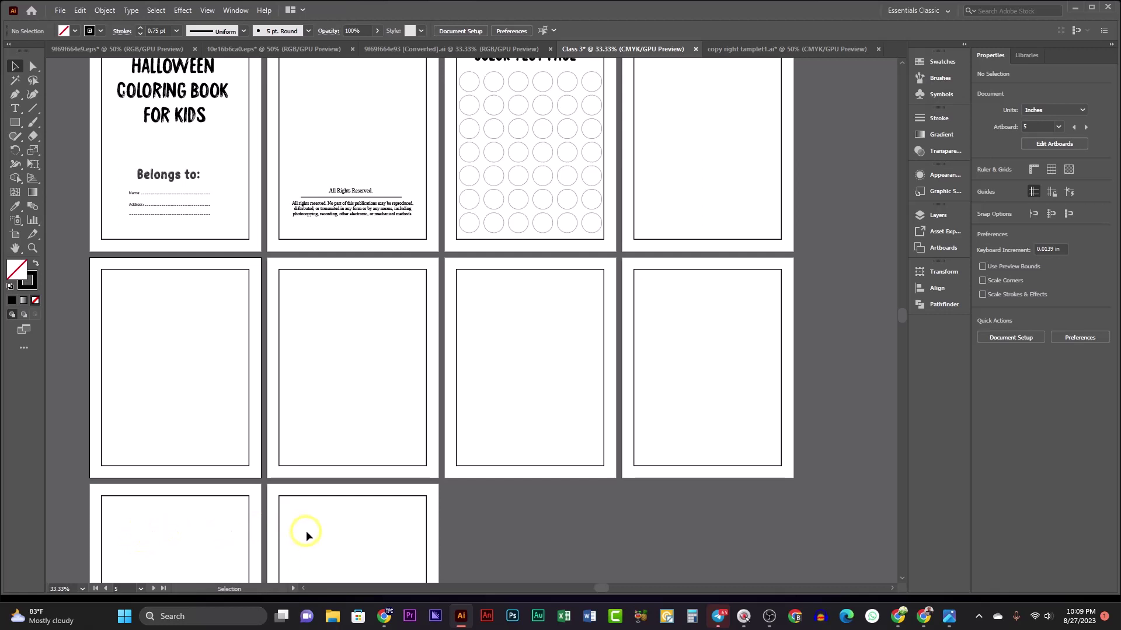
scroll(306, 530, "up", 2)
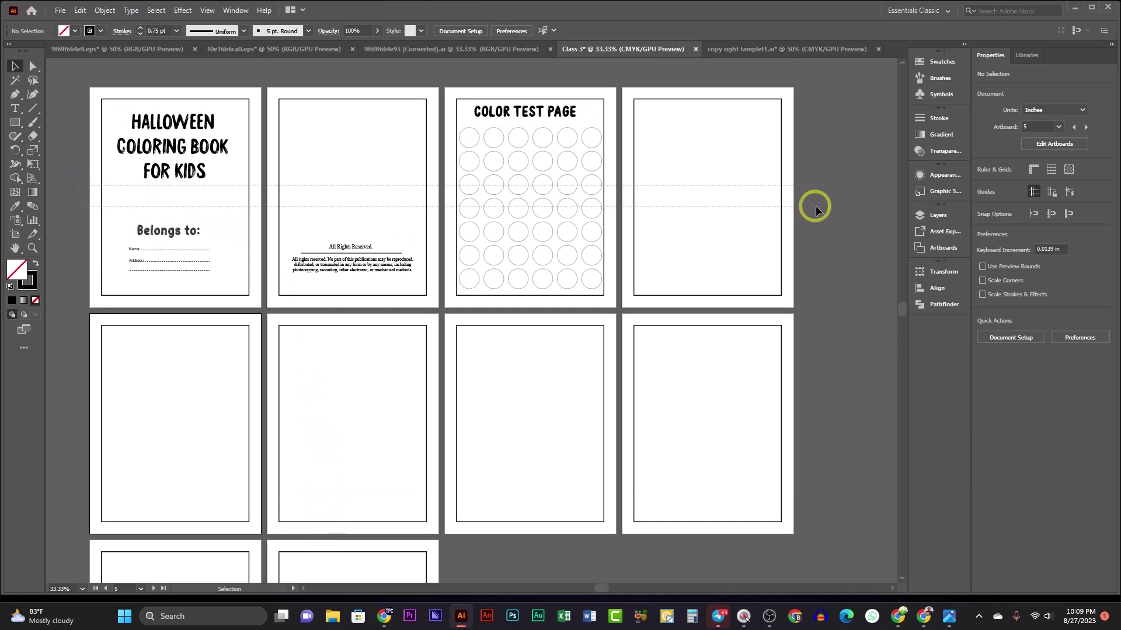
left_click(795, 224)
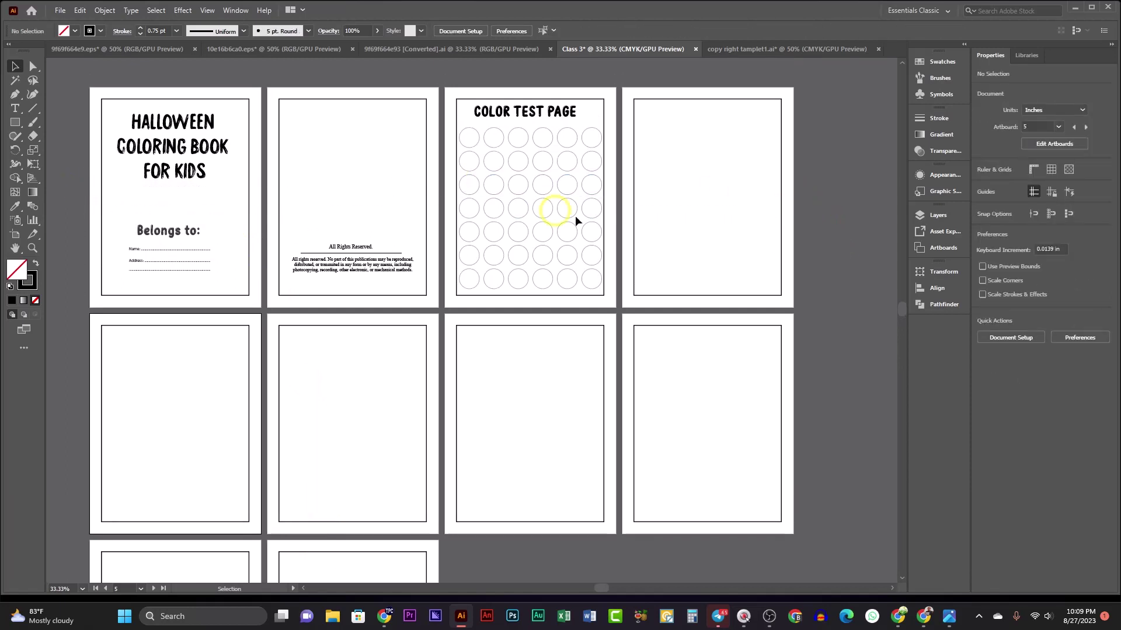
scroll(631, 233, "down", 1)
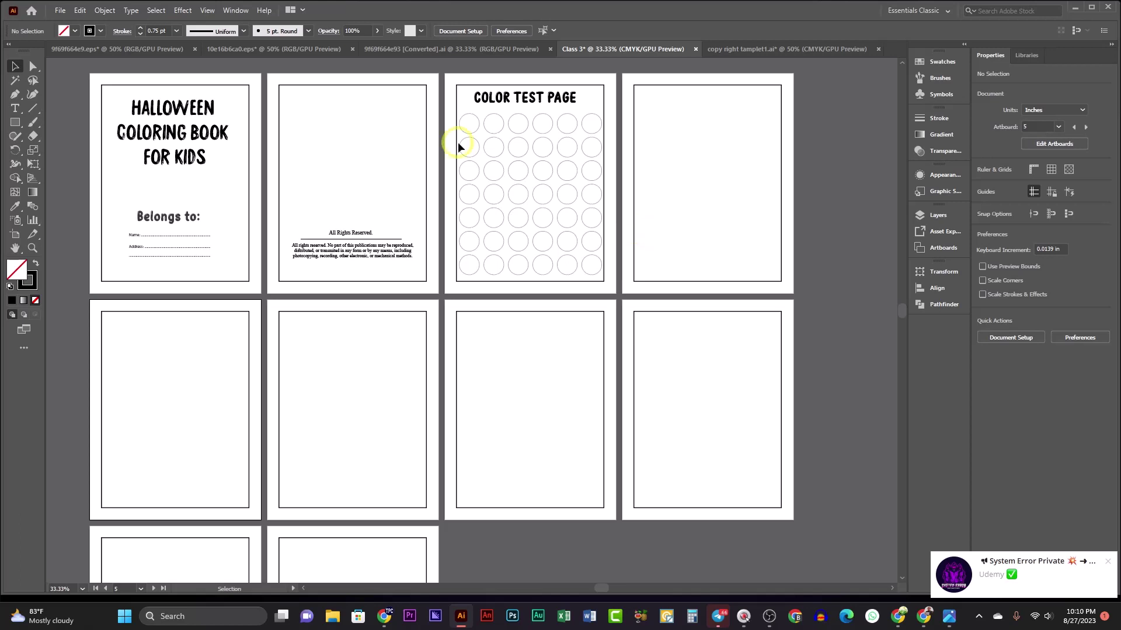
- Copy the white-filled witch drawing from the 9f69f664e9.eps document into the Class 3 coloring book, over the fifth artboard
left_click(737, 48)
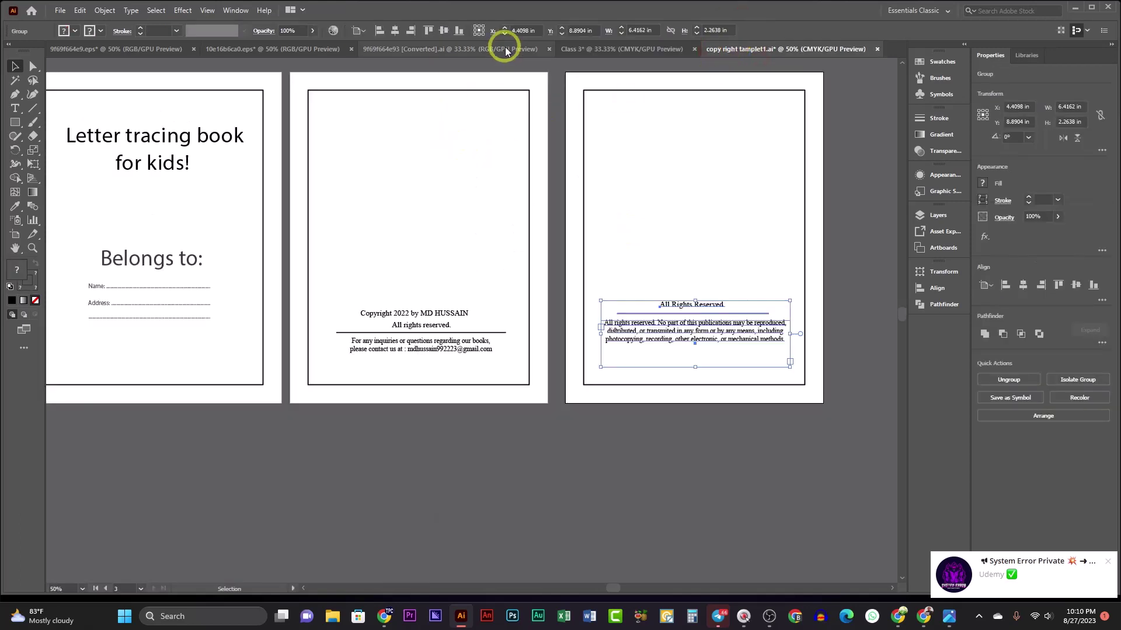
left_click(503, 47)
left_click(593, 51)
left_click(503, 46)
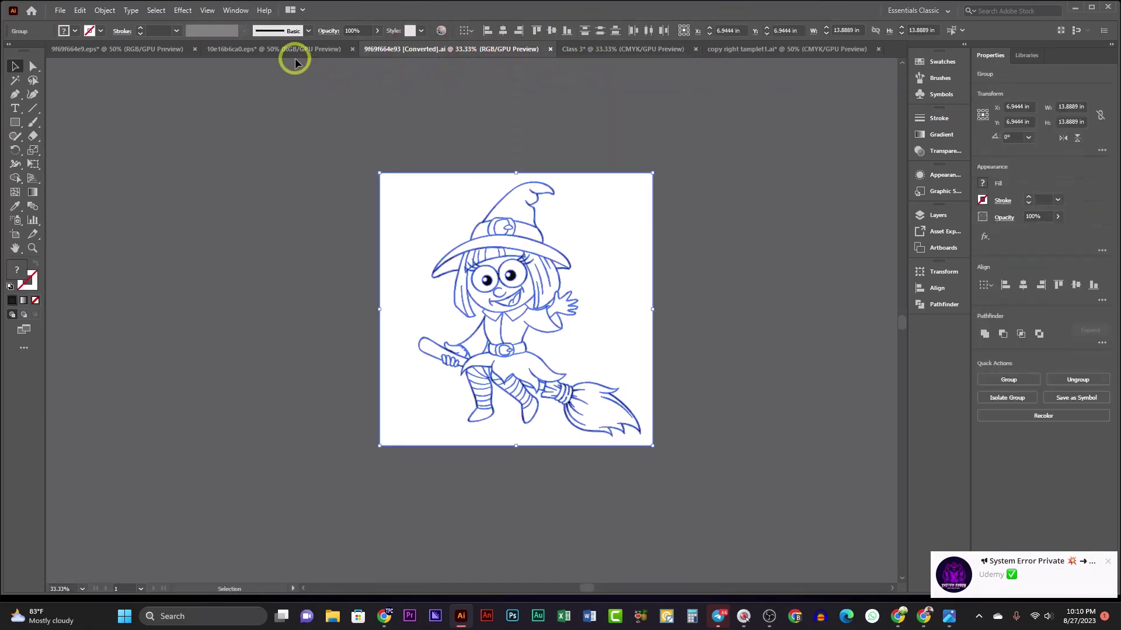
left_click(285, 51)
left_click(163, 48)
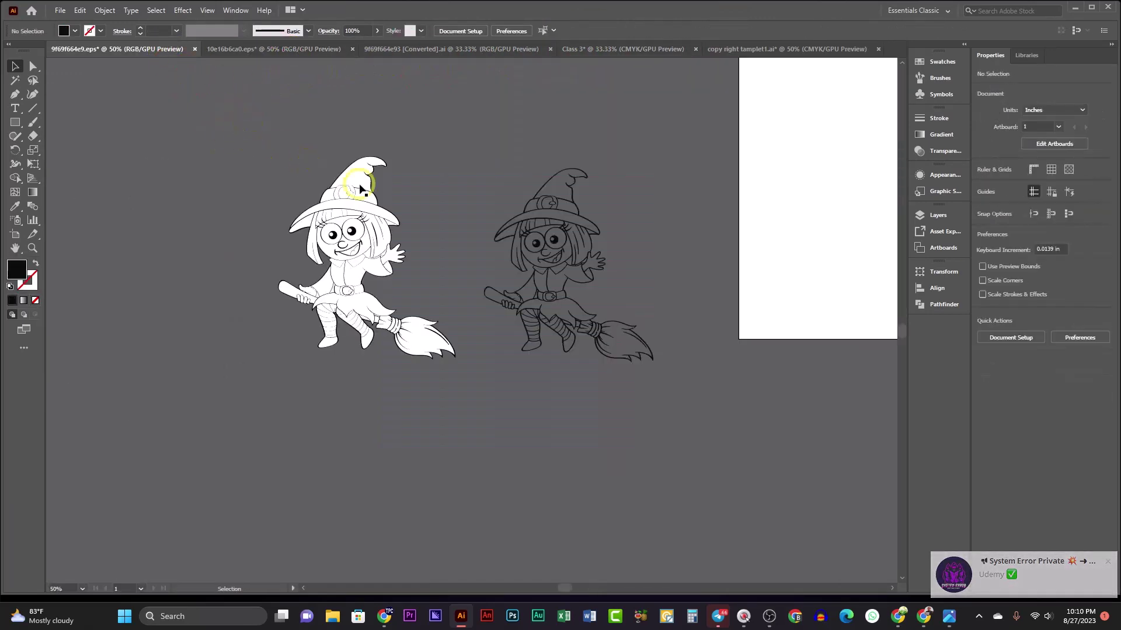
left_click(539, 220)
left_click(478, 153)
left_click_drag(263, 125, 569, 295)
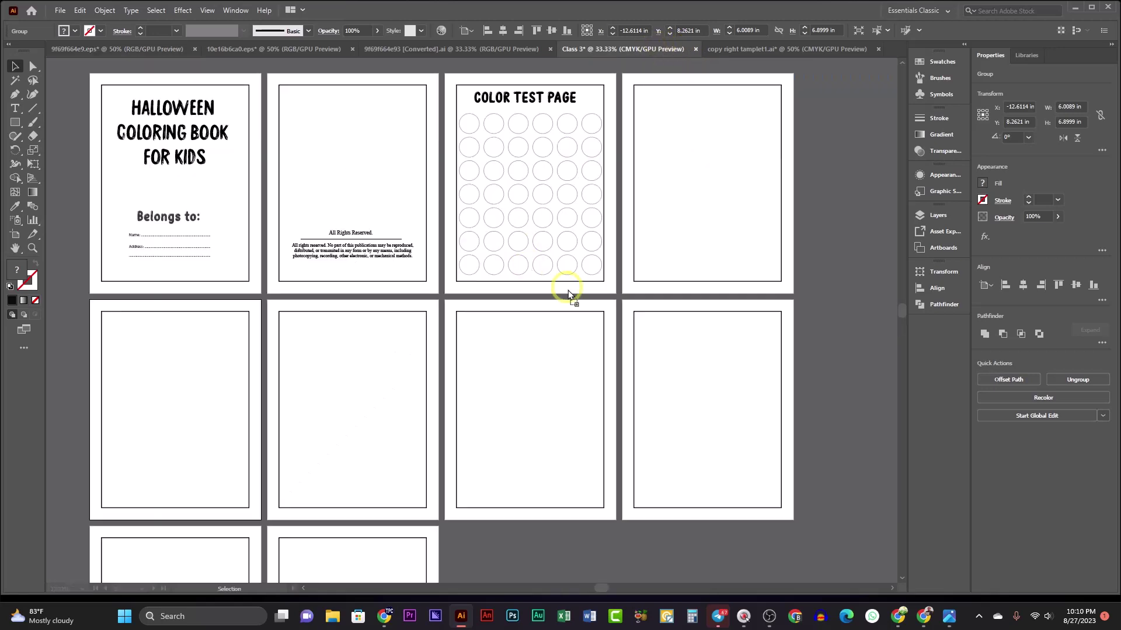
left_click_drag(168, 407, 169, 405)
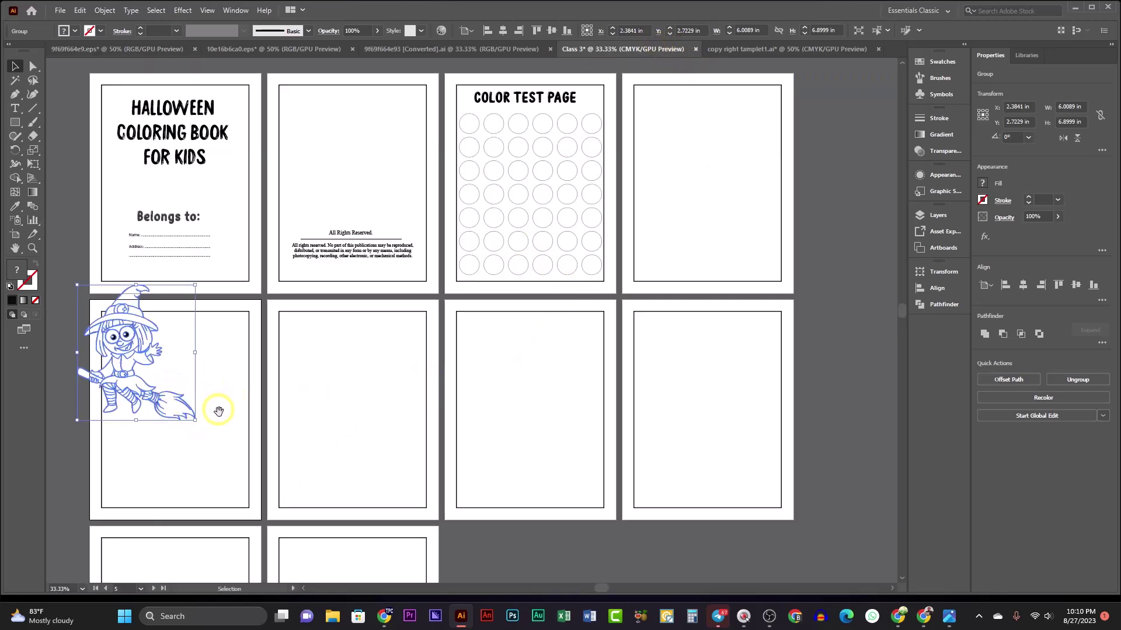
- Enlarge the witch drawing to about 6.35 x 7.29 in and position it inside the fifth artboard's frame
left_click_drag(214, 437, 344, 373)
left_click_drag(266, 316, 303, 363)
left_click_drag(360, 400, 365, 405)
left_click_drag(303, 369, 302, 382)
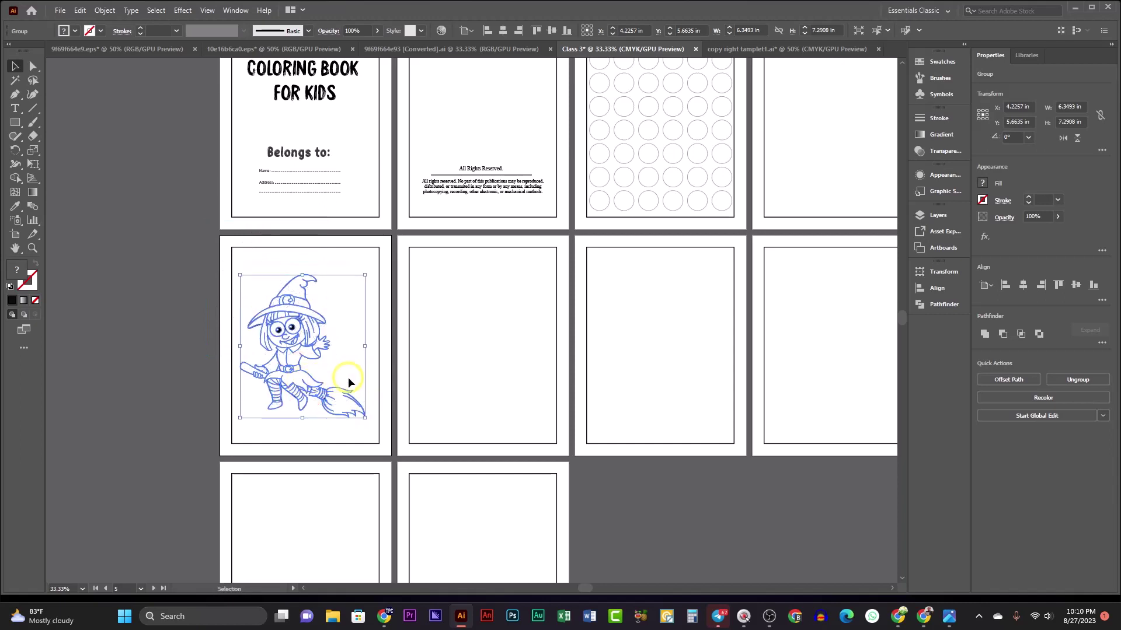
- Mirror the witch drawing across the vertical axis with the Reflect tool and deselect it
left_click(14, 153)
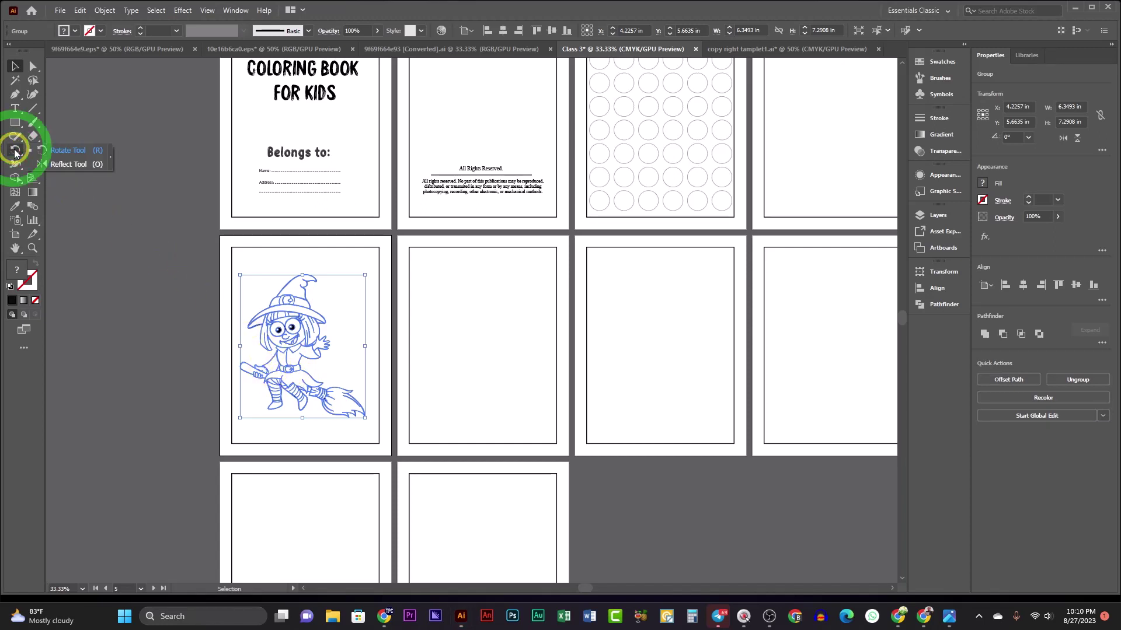
left_click(69, 165)
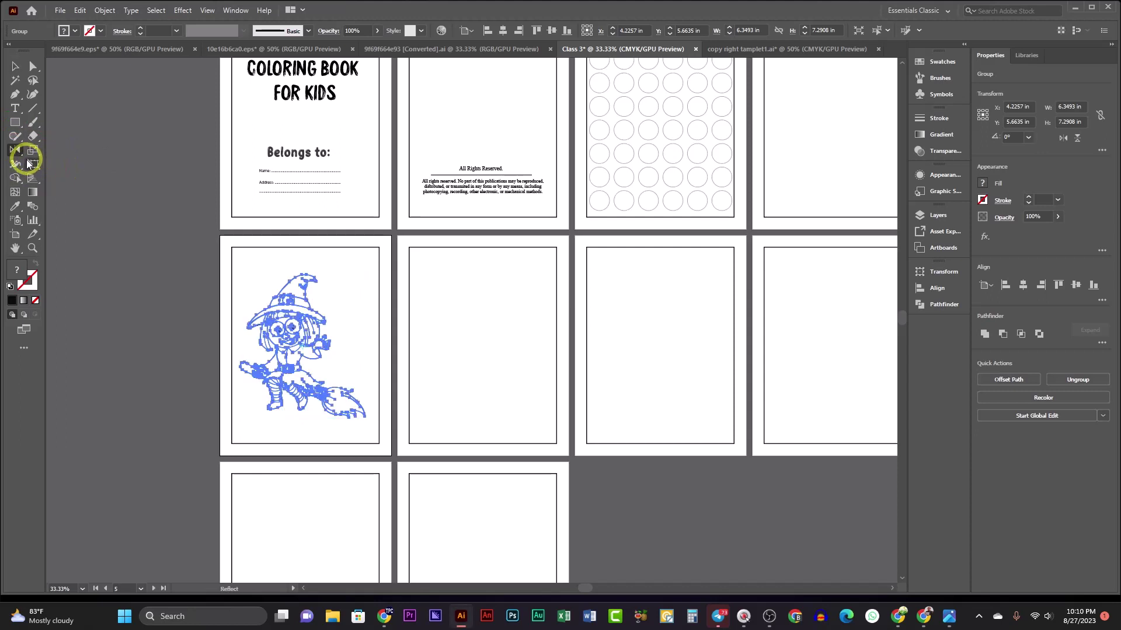
double_click(15, 151)
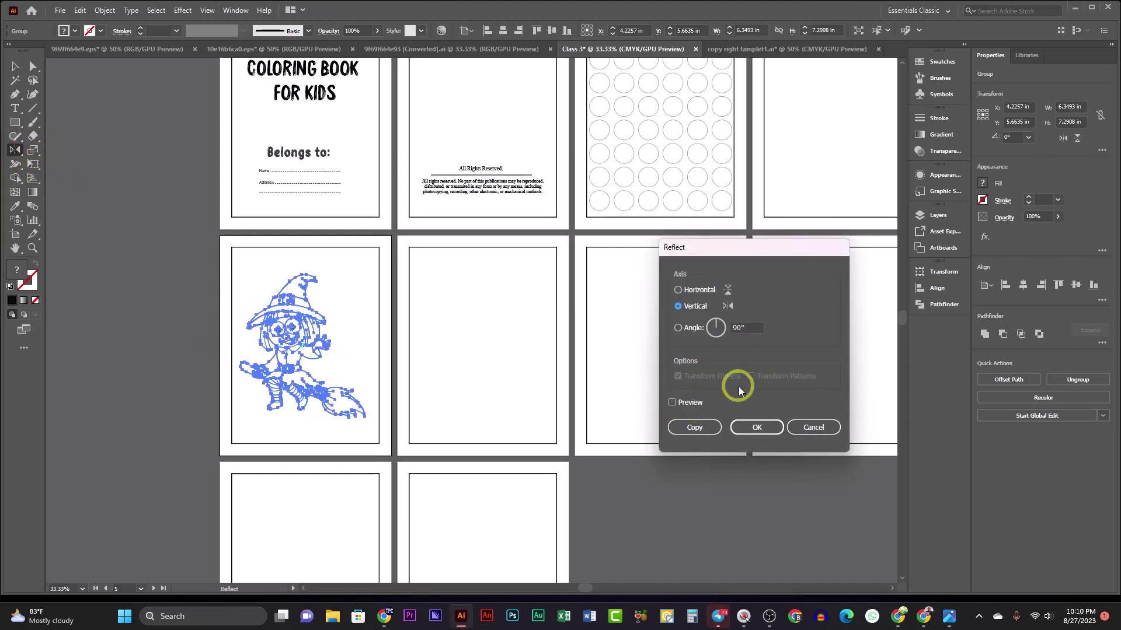
left_click(757, 429)
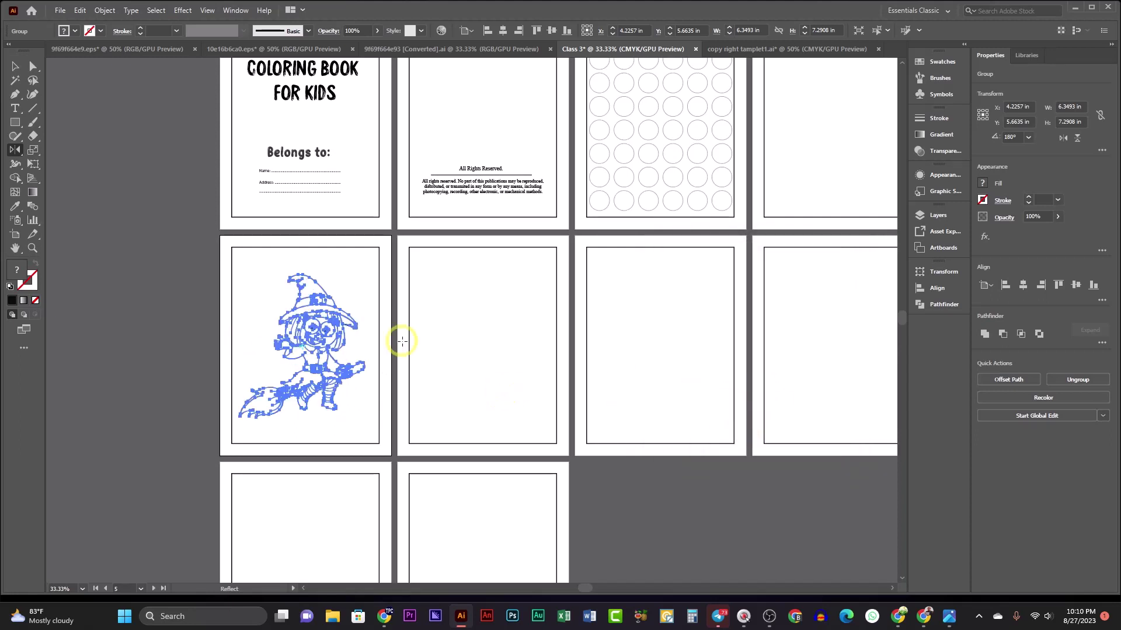
left_click(14, 67)
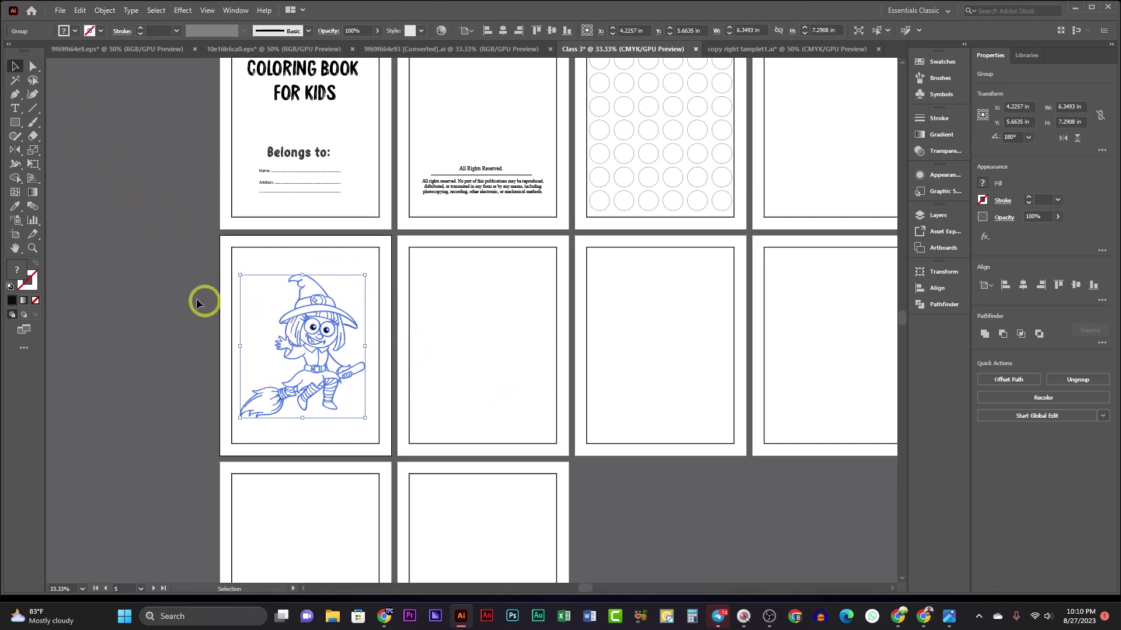
left_click(155, 275)
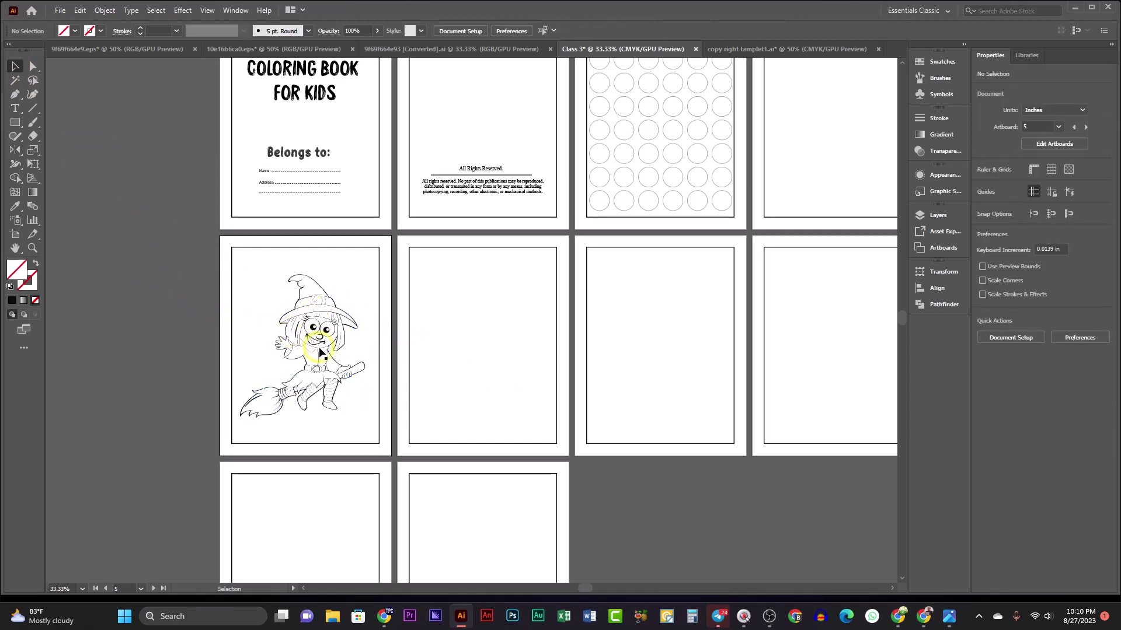
- Nudge the mirrored witch slightly down and to the left within the fifth artboard's frame
scroll(320, 352, "up", 3)
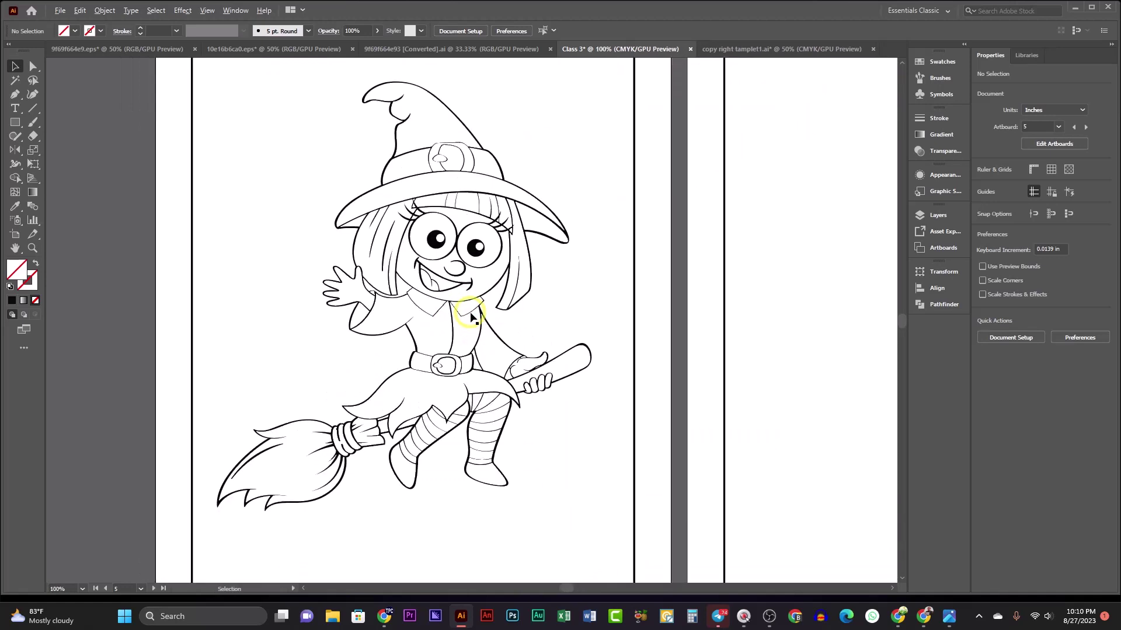
scroll(471, 317, "down", 1)
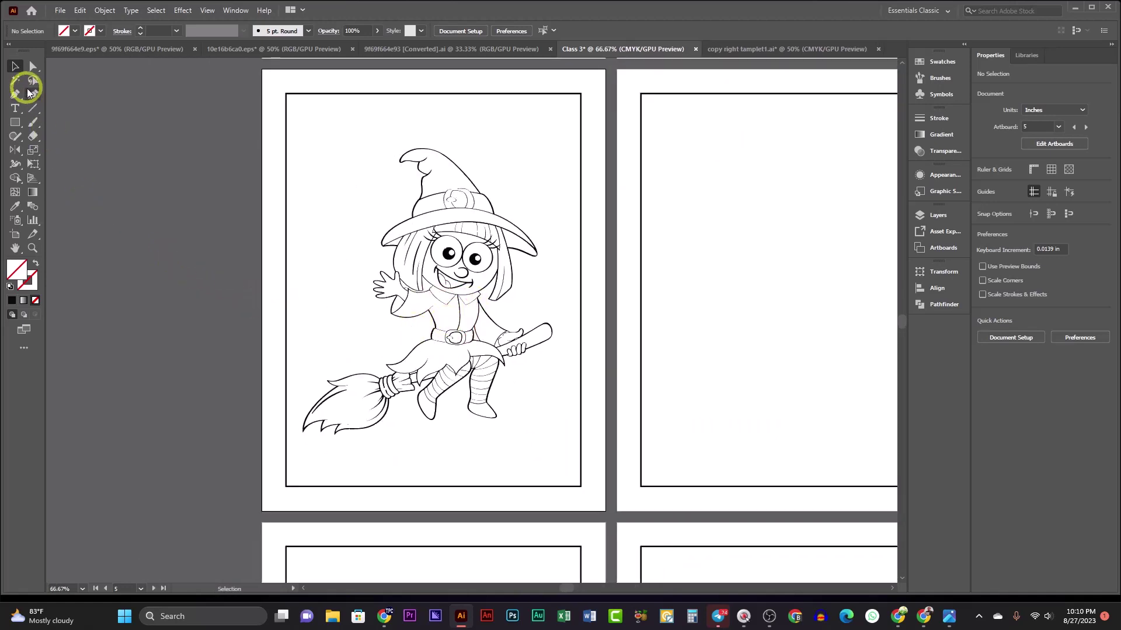
left_click(461, 318)
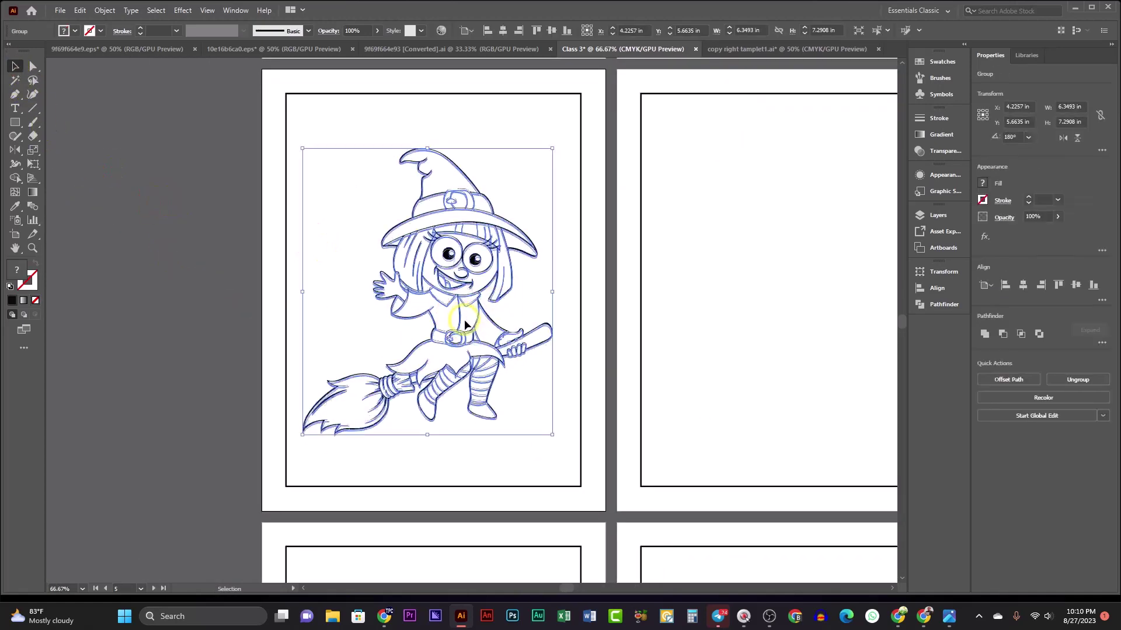
left_click_drag(465, 323, 465, 326)
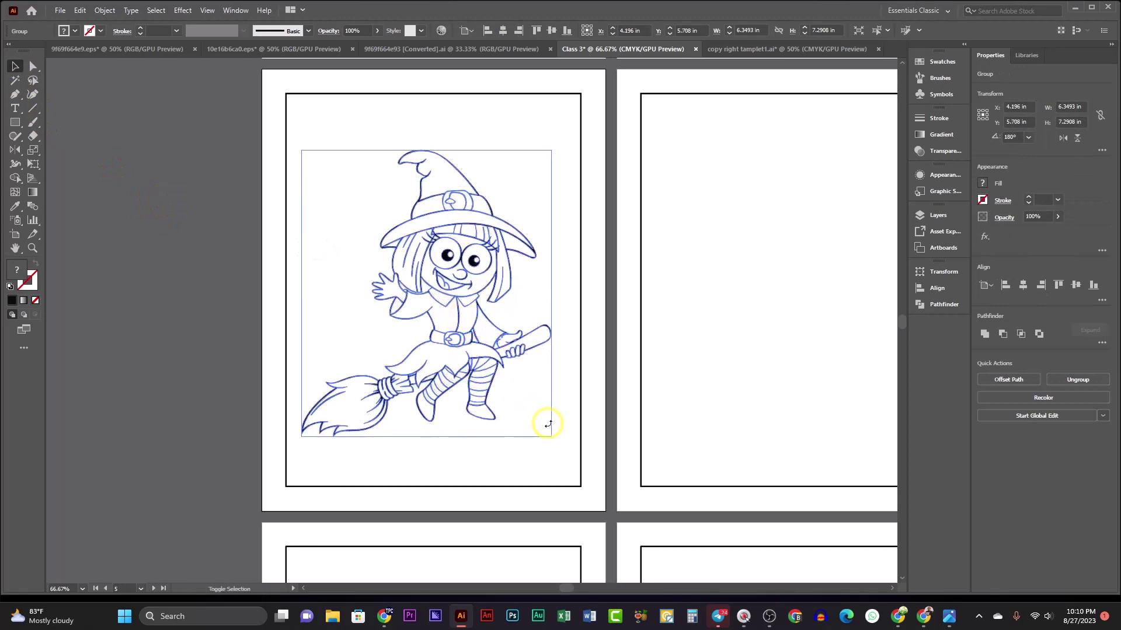
left_click(163, 257)
- Copy the whole cat-girl and pumpkins artwork from 10e16b6ca0.eps into the Class 3 document, on the empty canvas left of the fifth artboard
left_click(400, 50)
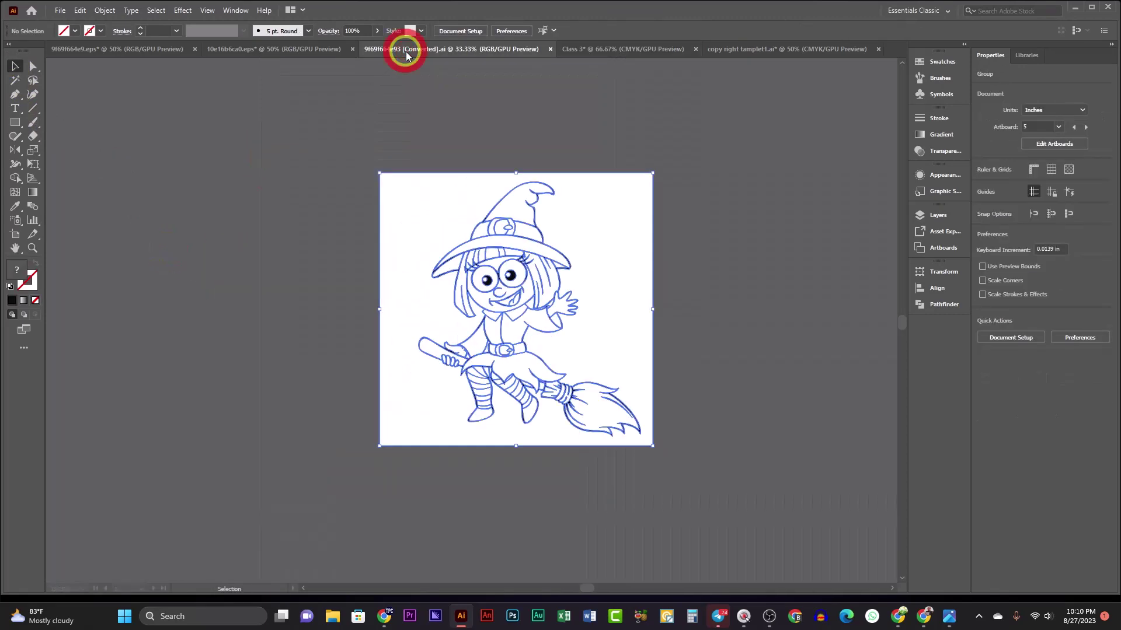
left_click(246, 51)
left_click_drag(298, 225, 455, 225)
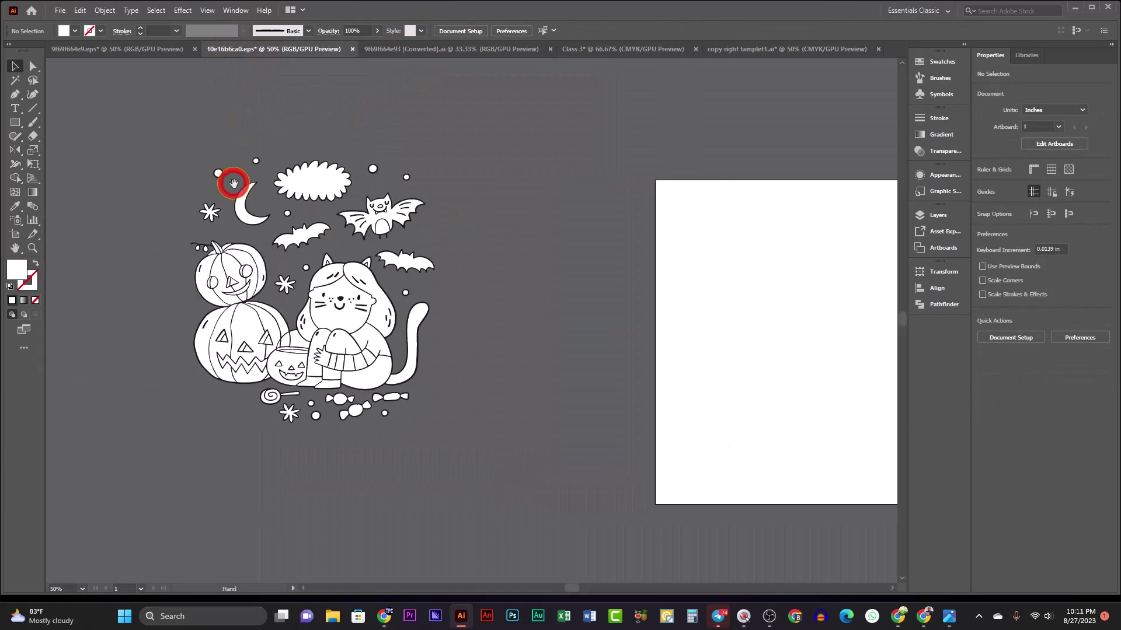
left_click_drag(108, 130, 409, 368)
left_click(434, 392)
left_click_drag(327, 297, 279, 346)
left_click_drag(148, 298, 169, 339)
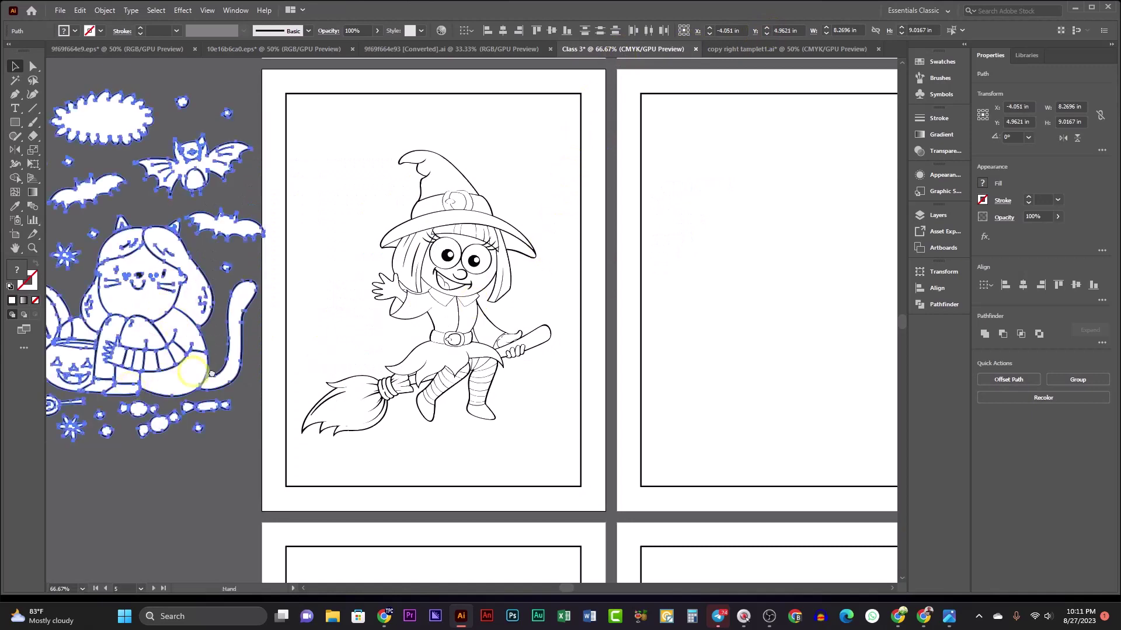
left_click_drag(187, 380, 528, 360)
left_click_drag(432, 337, 224, 339)
left_click(450, 503)
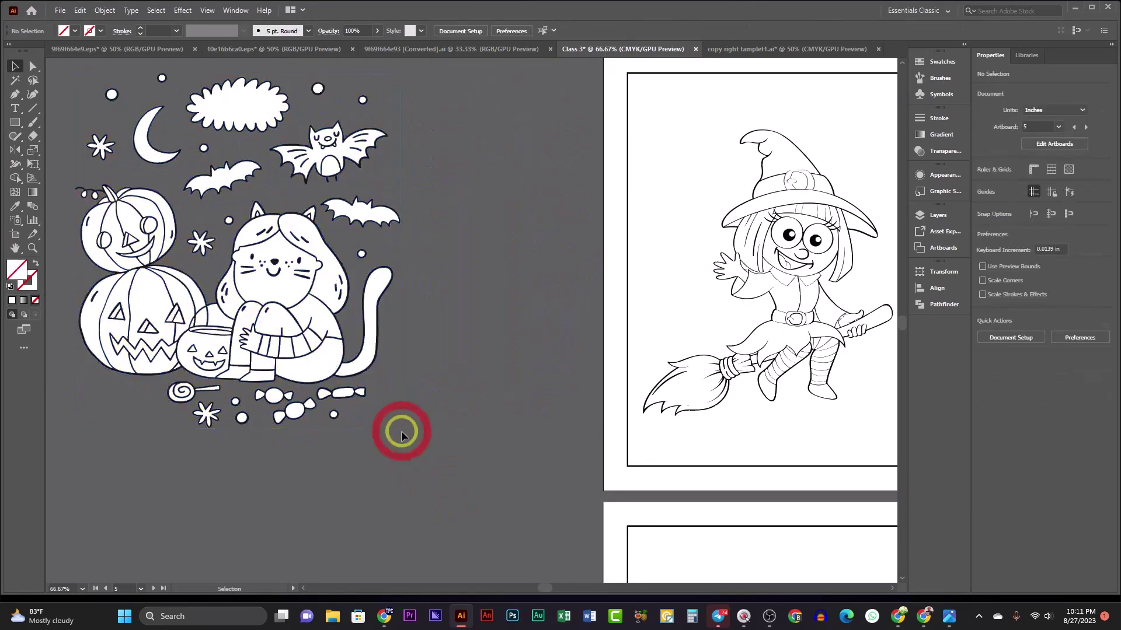
left_click_drag(353, 414, 443, 443)
left_click(433, 423)
left_click_drag(569, 464, 461, 432)
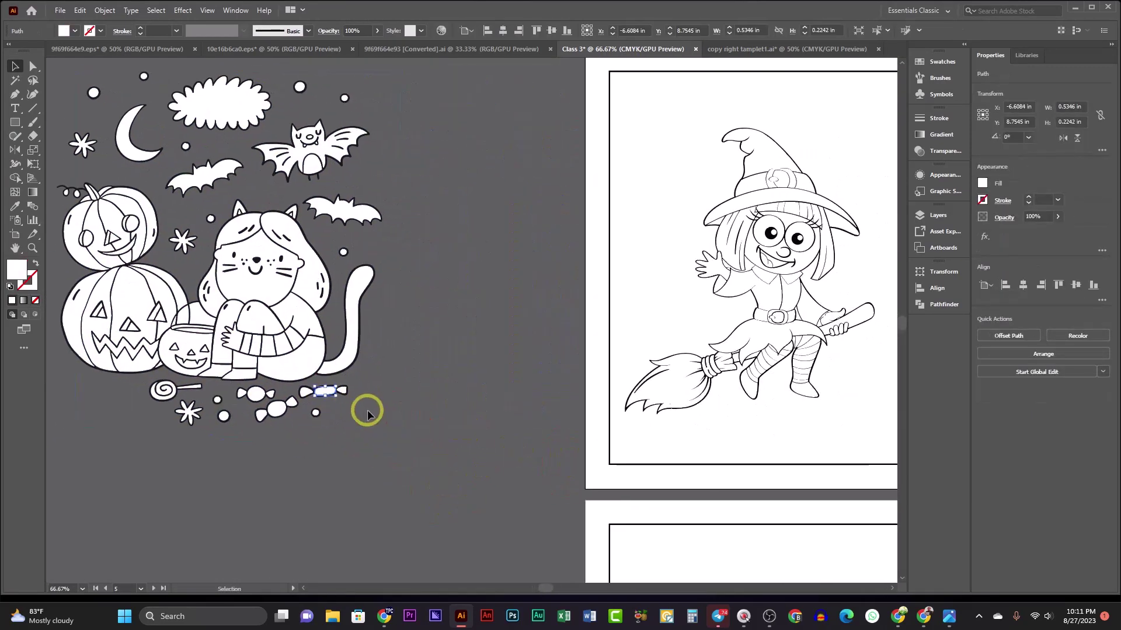
left_click(366, 391)
left_click_drag(344, 234, 441, 328)
left_click(425, 218)
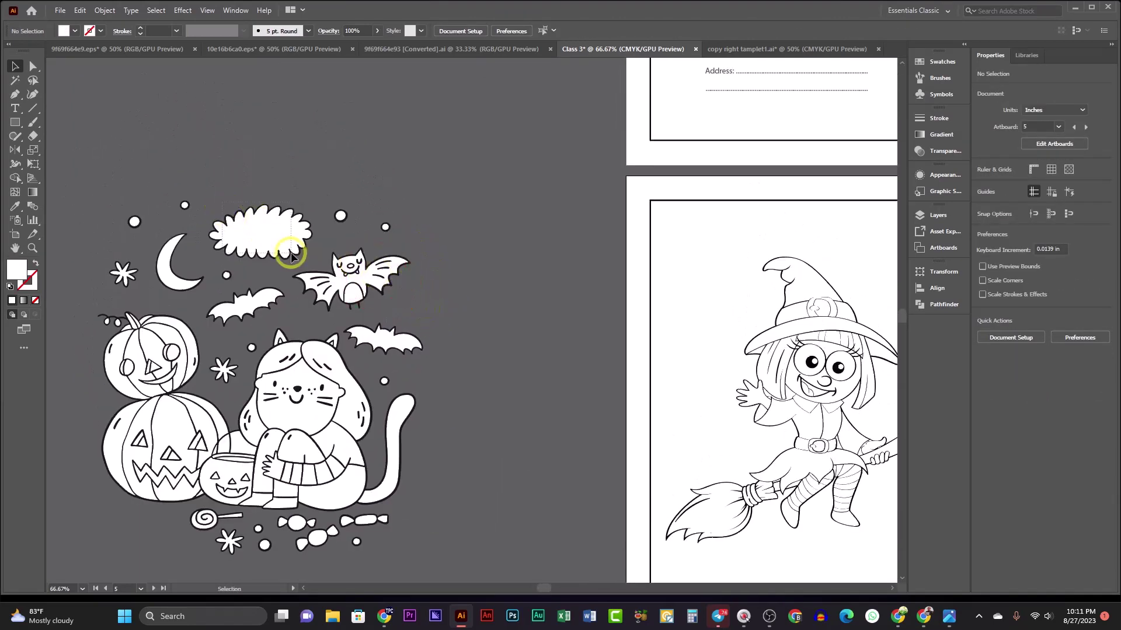
- Group the scalloped cloud and place it, reduced in size, in the upper-left area of the witch page's frame
right_click(272, 228)
left_click(315, 306)
left_click_drag(509, 307, 420, 268)
left_click_drag(185, 193, 641, 207)
left_click(648, 227)
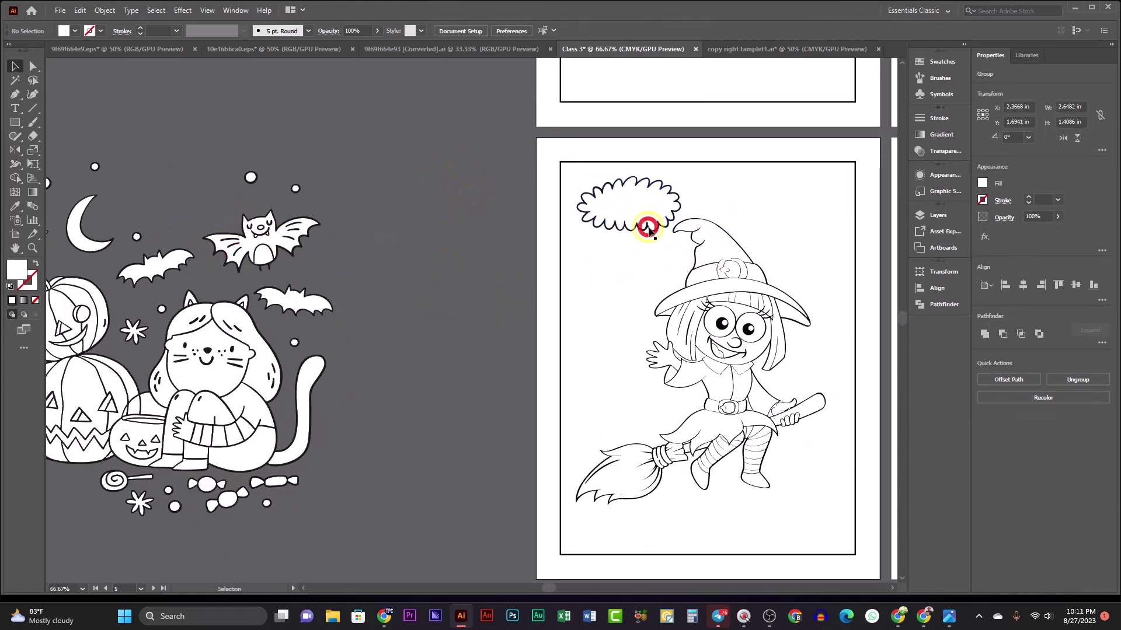
left_click(640, 213)
left_click_drag(678, 238, 667, 228)
left_click(473, 230)
- Group the bat with the face and place it, reduced in size, in the upper-right corner of the witch page's frame
left_click_drag(455, 244, 525, 212)
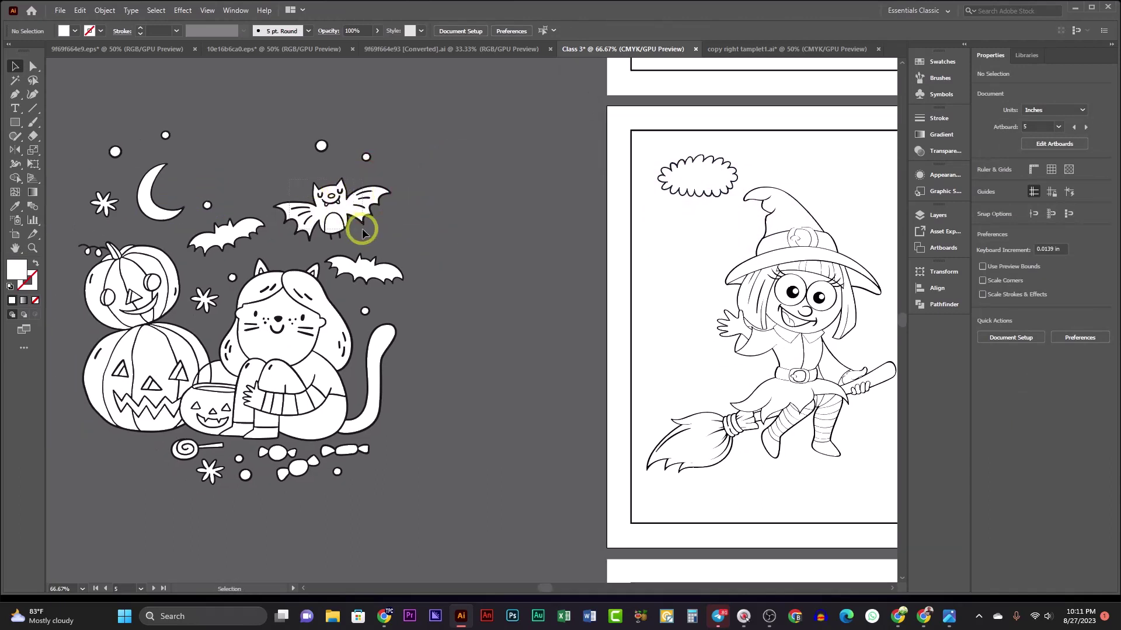
right_click(348, 214)
left_click(405, 287)
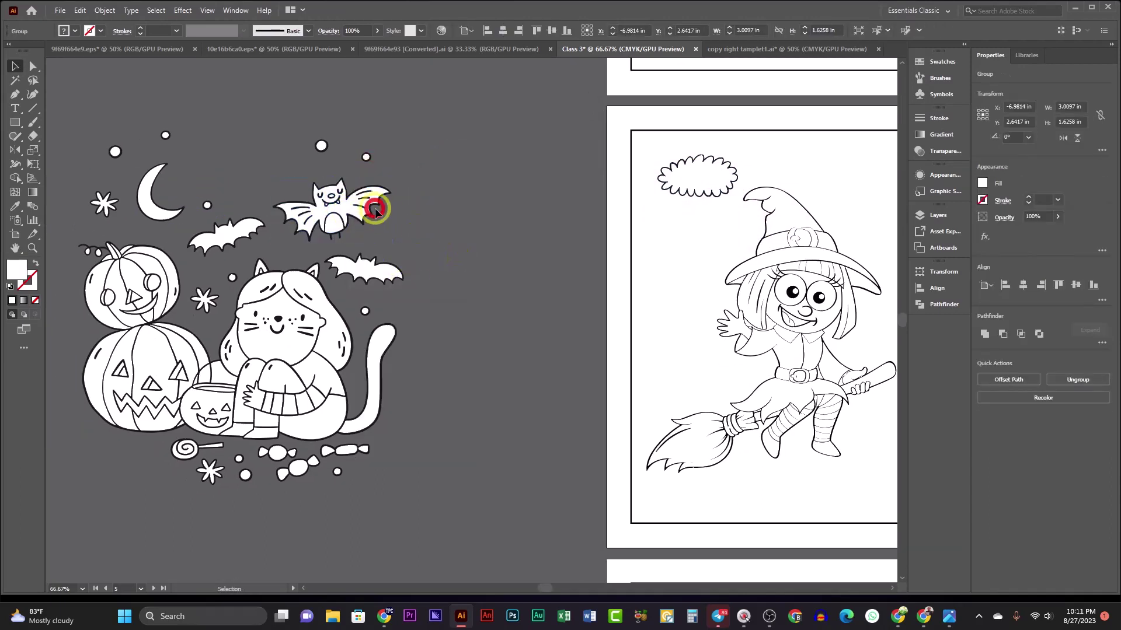
left_click_drag(371, 208, 715, 275)
scroll(716, 275, "right", 5)
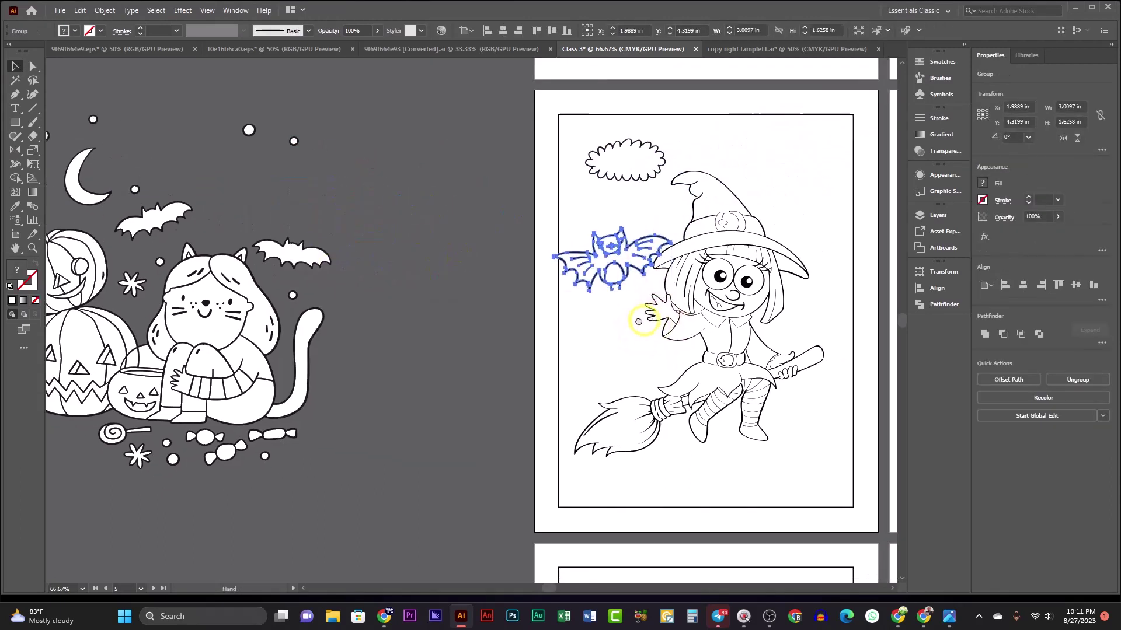
left_click_drag(458, 257, 634, 164)
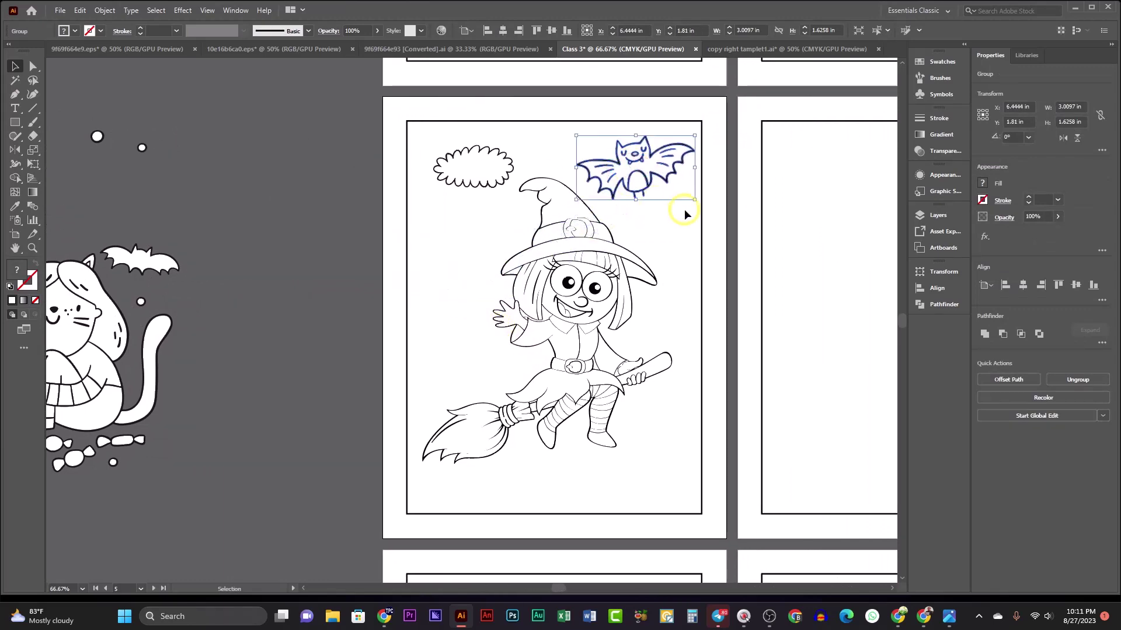
left_click(656, 181)
left_click_drag(693, 198, 677, 189)
left_click(679, 233)
- Group the crescent moon and place it in the upper-left corner of the witch page's frame, with the cloud moved down beneath it
left_click_drag(675, 234, 755, 237)
scroll(538, 238, "down", 1)
scroll(517, 254, "down", 1)
scroll(516, 254, "left", 1)
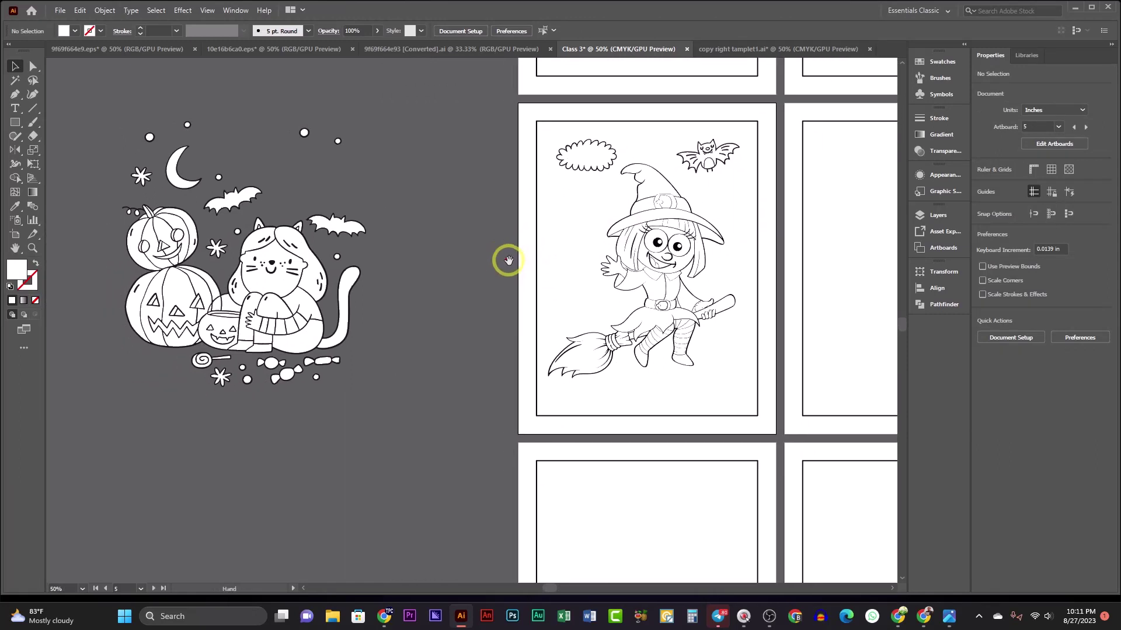
scroll(356, 228, "left", 1)
left_click(199, 155)
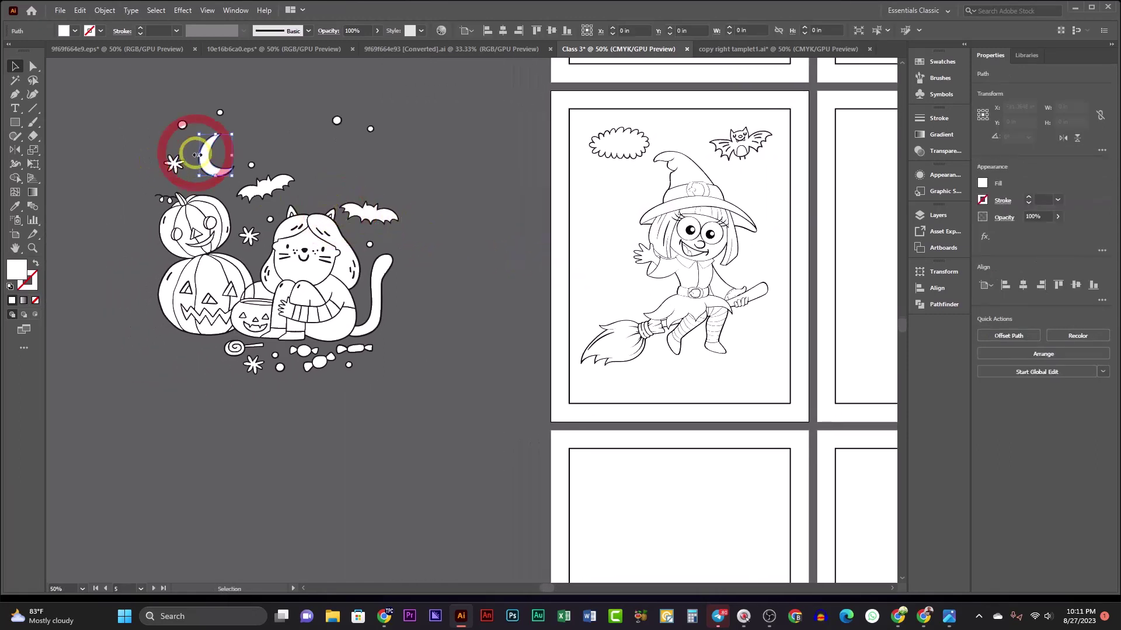
right_click(207, 161)
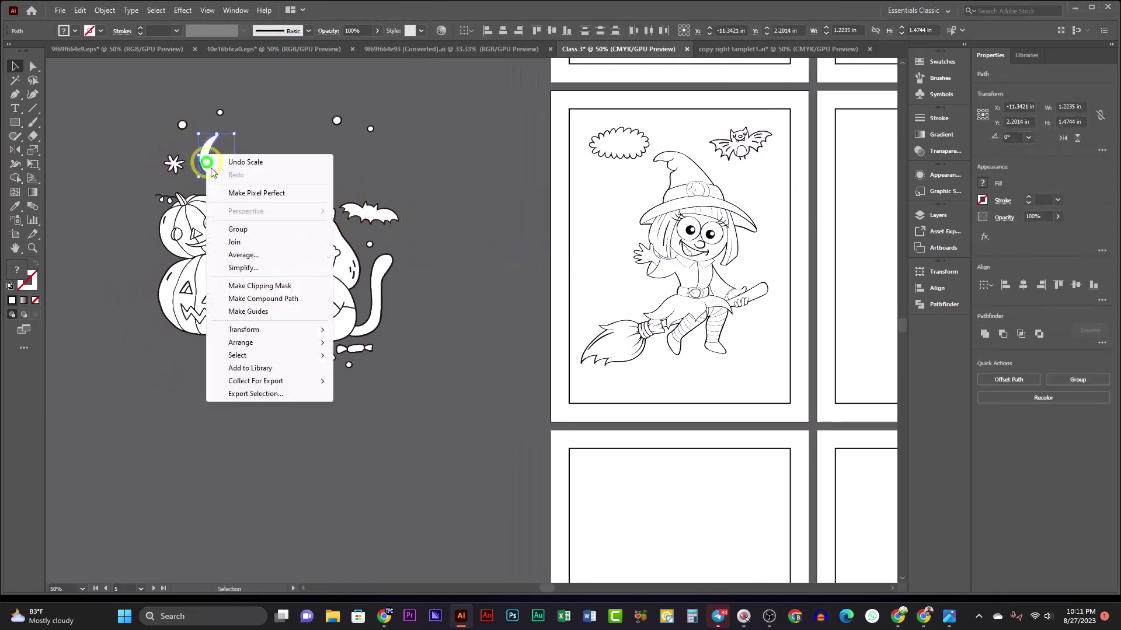
left_click(237, 229)
left_click_drag(203, 153, 599, 188)
mouse_move(601, 147)
left_mouse_down()
mouse_move(604, 219)
mouse_move(594, 147)
left_mouse_up()
left_click_drag(615, 205, 620, 184)
left_click(503, 219)
- Group the small plain bat beside the cat-girl's head and move it beneath the cloud on the witch page
left_click_drag(490, 280, 504, 251)
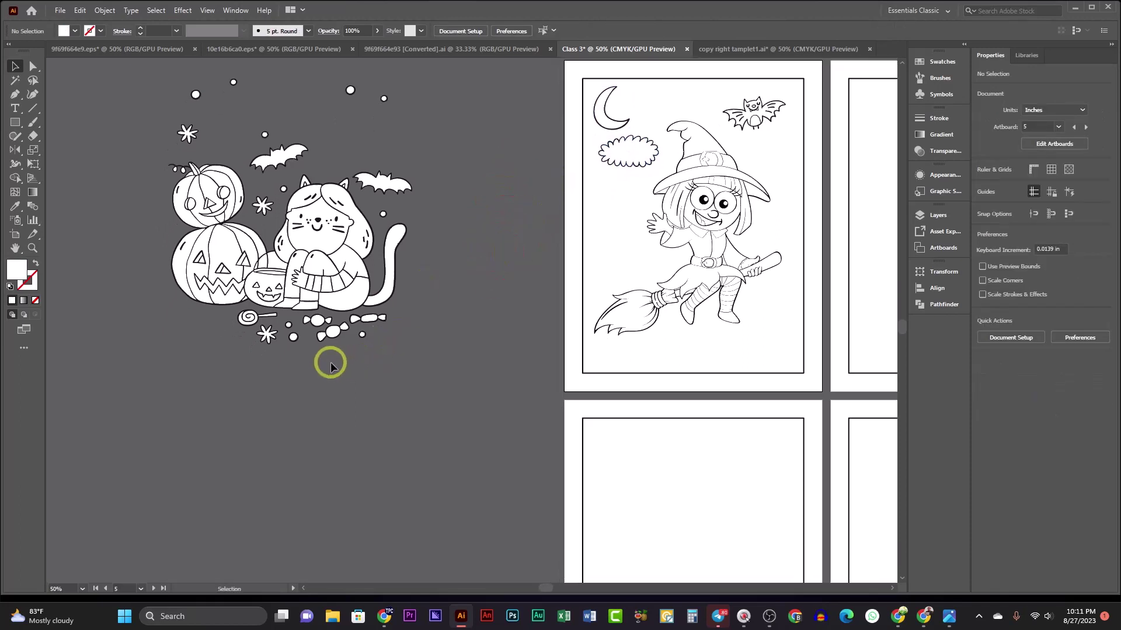
left_click(387, 187)
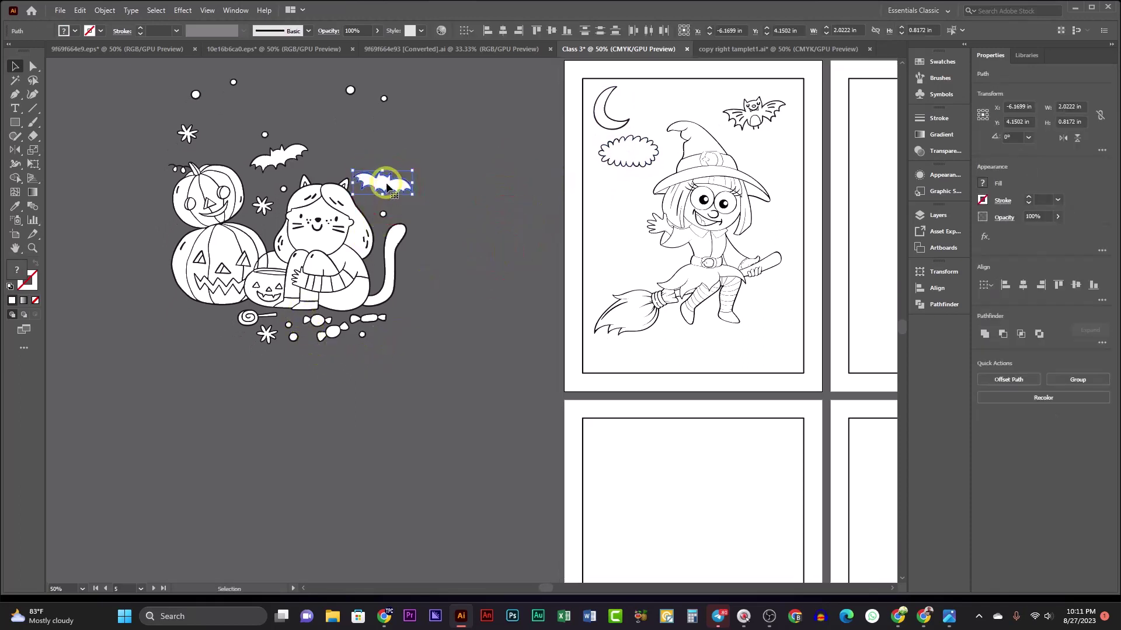
right_click(386, 187)
left_click(408, 252)
left_click_drag(376, 181, 623, 211)
left_click(510, 210)
- Group the star above the pumpkins and place it above the witch's hat, between the moon and the bat
left_click_drag(512, 236, 457, 258)
left_click(131, 157)
left_click_drag(115, 140, 636, 121)
right_click(136, 157)
left_click(167, 231)
left_click(442, 148)
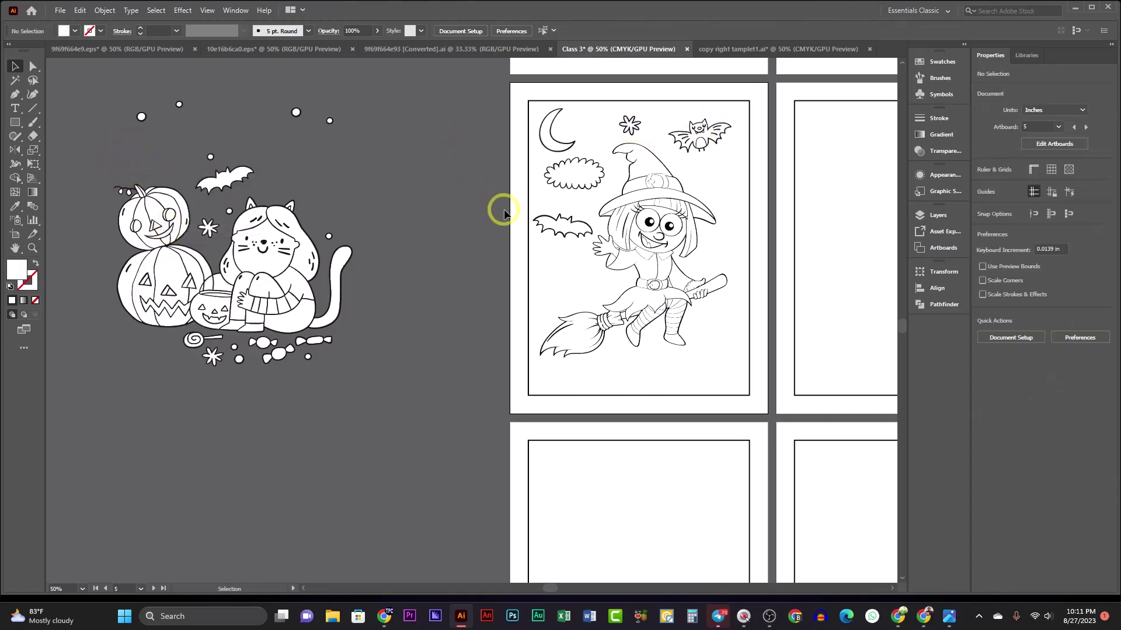
- Try to move the upper pumpkin away from the rest of the cat-girl artwork
left_click_drag(500, 208, 495, 191)
scroll(413, 313, "left", 2)
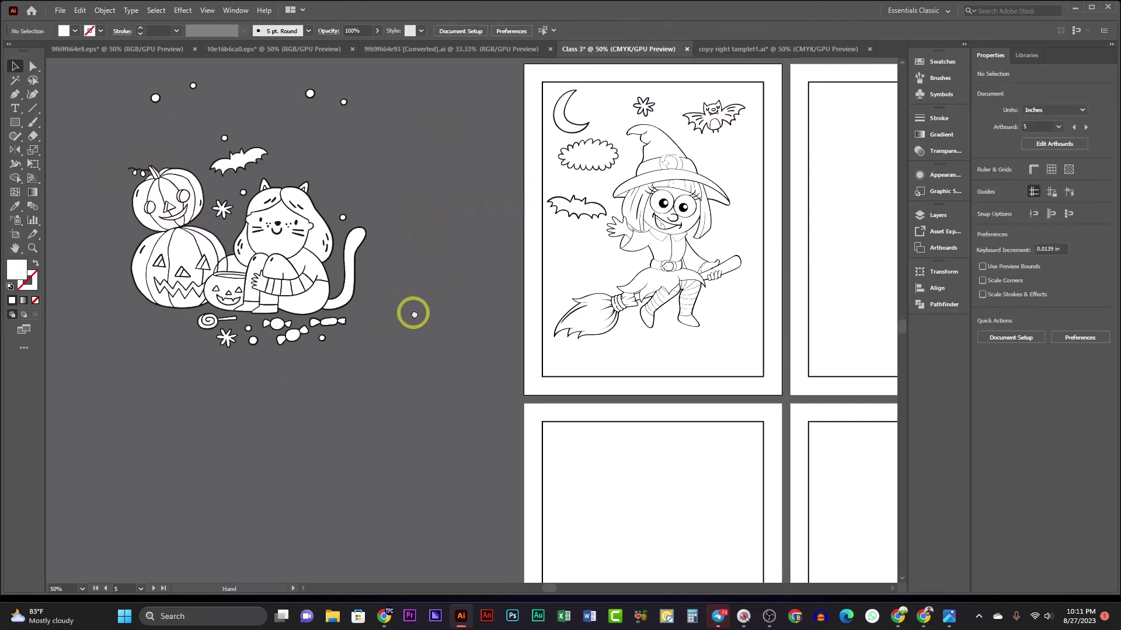
left_click(200, 219)
left_click(171, 169)
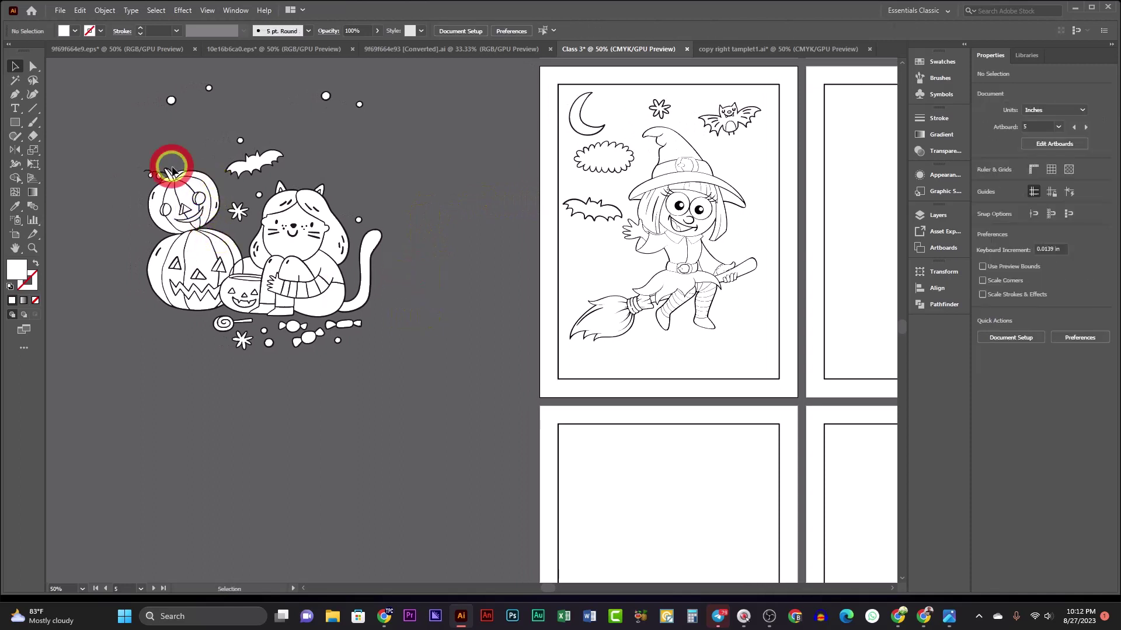
mouse_move(139, 166)
left_mouse_down()
mouse_move(206, 218)
mouse_move(139, 177)
left_mouse_up()
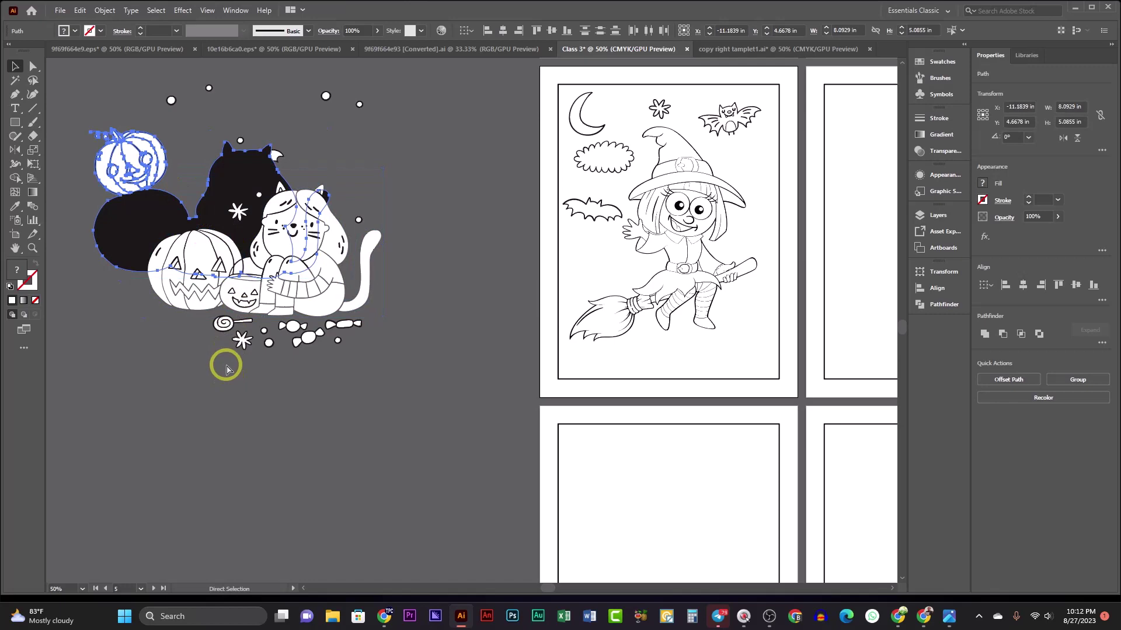
key("ctrl+z")
left_click(290, 412)
- Group the lollipop, candies, star and dots below the cat-girl into one object
left_click_drag(290, 413, 315, 375)
scroll(299, 341, "up", 2)
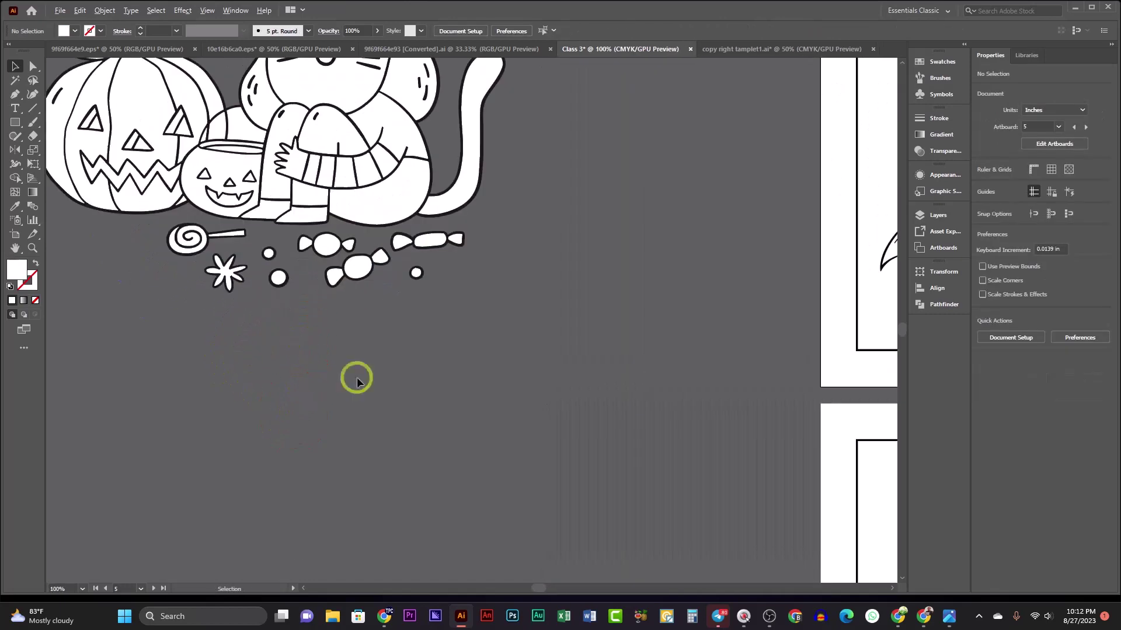
left_click_drag(411, 347, 348, 420)
left_click_drag(251, 412, 272, 407)
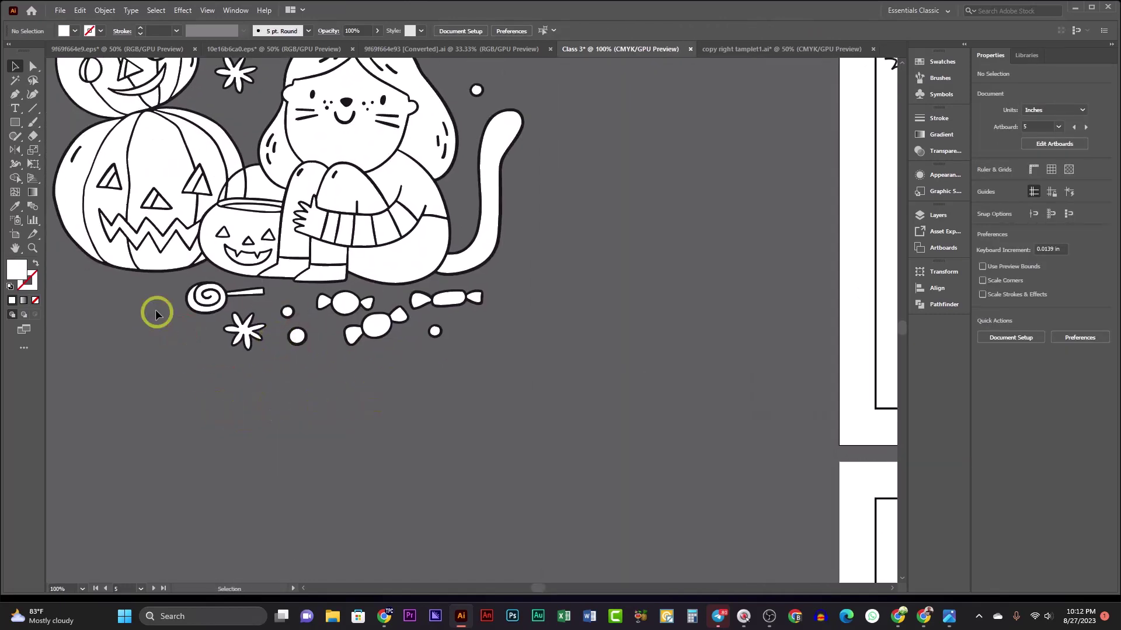
left_click_drag(166, 290, 488, 372)
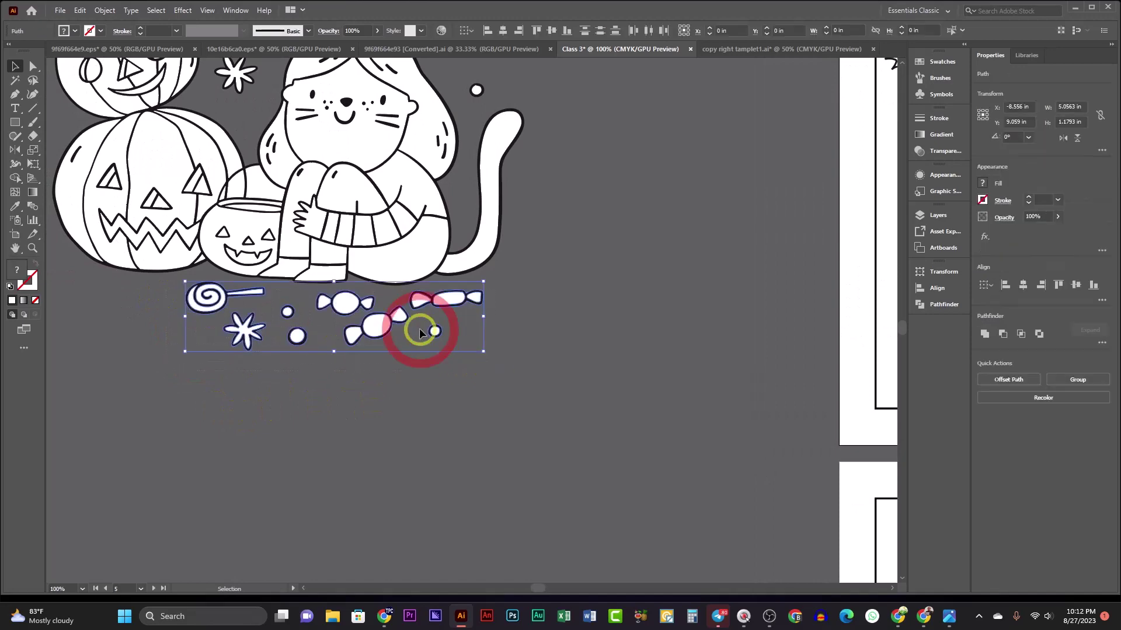
right_click(387, 323)
left_click(418, 398)
scroll(467, 394, "down", 3)
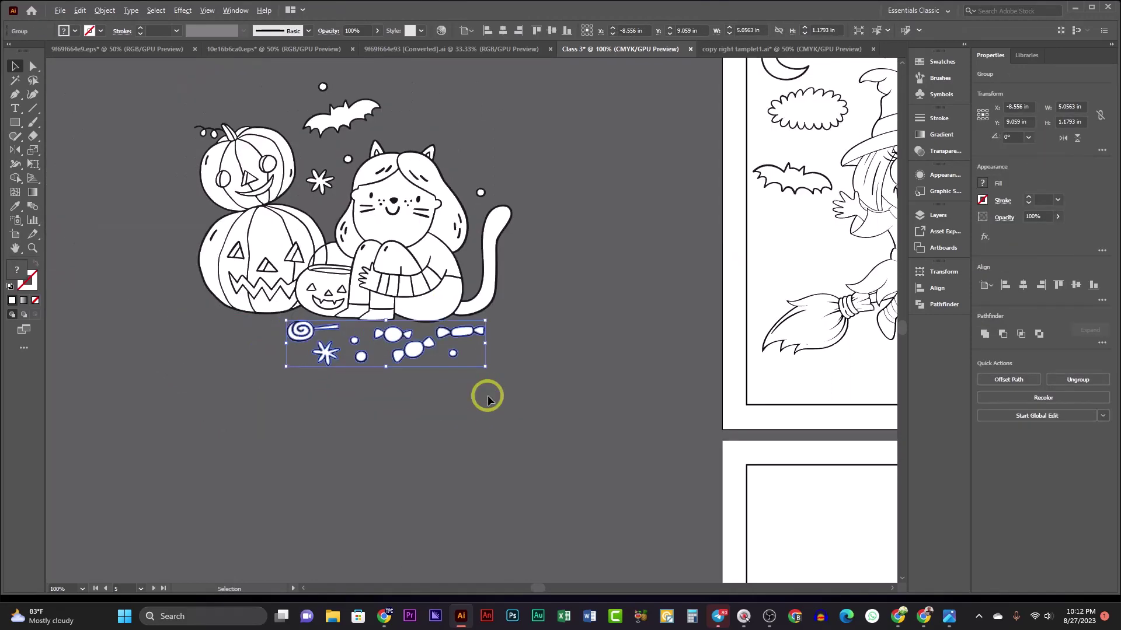
- Move the lollipop-and-candy group beneath the witch's feet and scale it down to about 3.24 in wide
left_click_drag(316, 343, 700, 371)
left_click(435, 415)
left_click_drag(460, 440, 237, 502)
left_click_drag(490, 442, 501, 442)
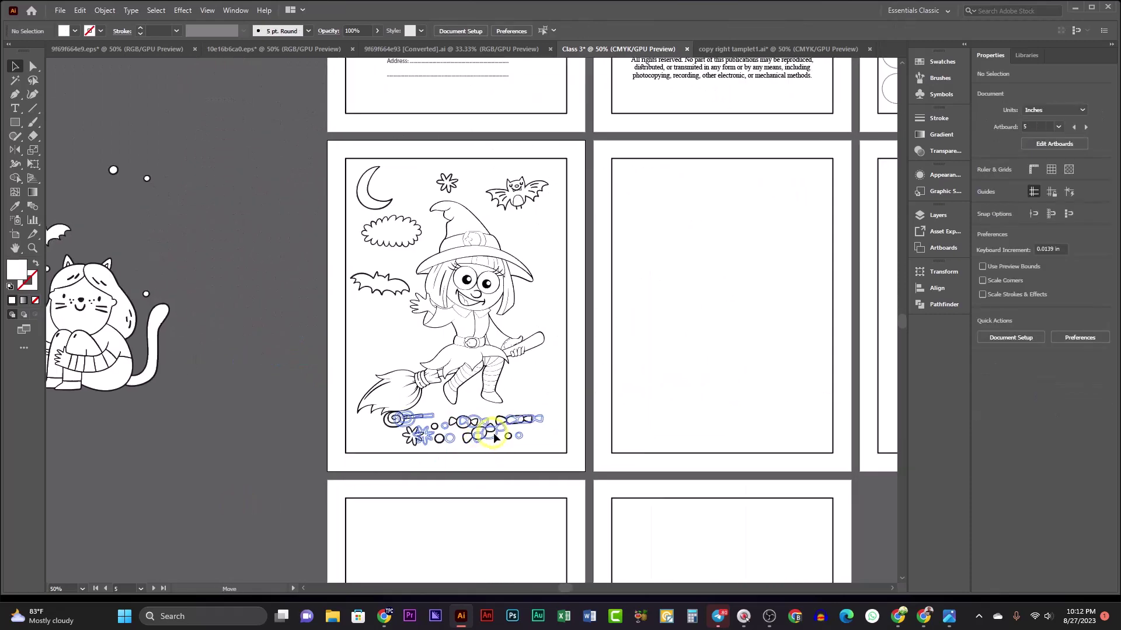
left_click(195, 457)
left_click_drag(412, 424, 409, 427)
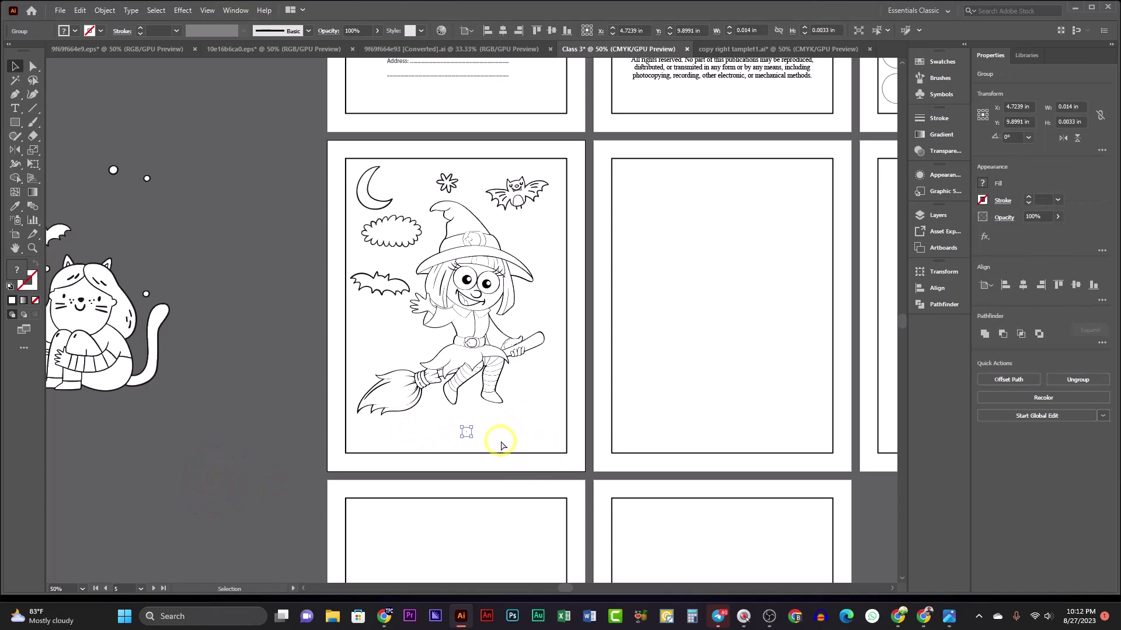
left_click_drag(501, 445, 492, 382)
left_click(626, 391)
- Ungroup the lollipop, candies, star and dots below the witch
scroll(475, 436, "up", 2)
right_click(490, 396)
left_click(530, 492)
left_click(565, 373)
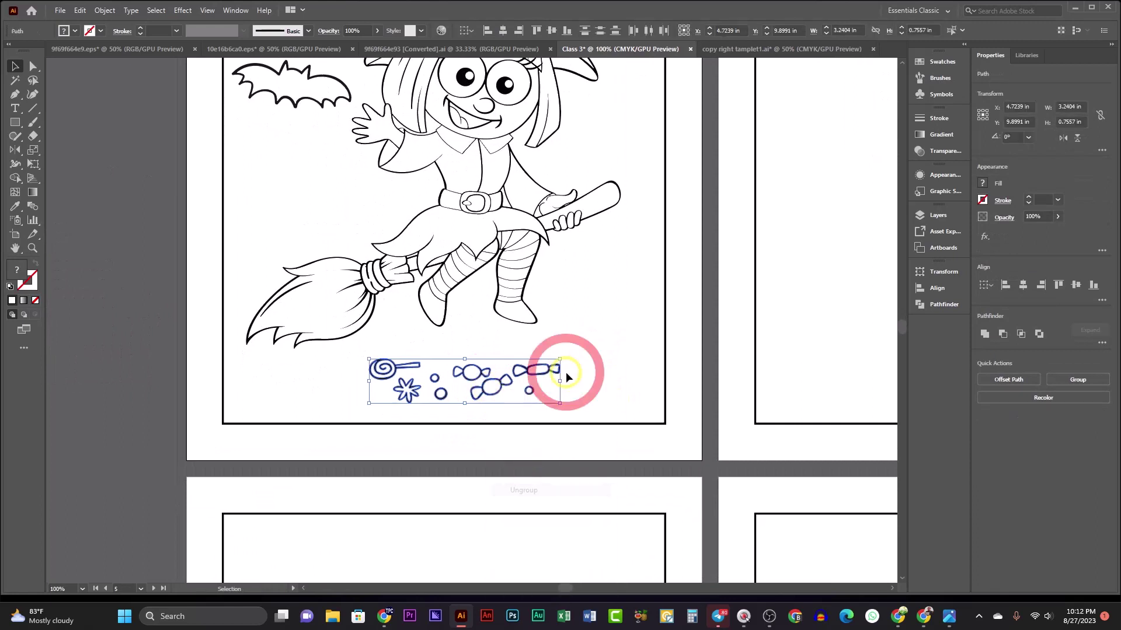
left_click(547, 377)
left_click(523, 355)
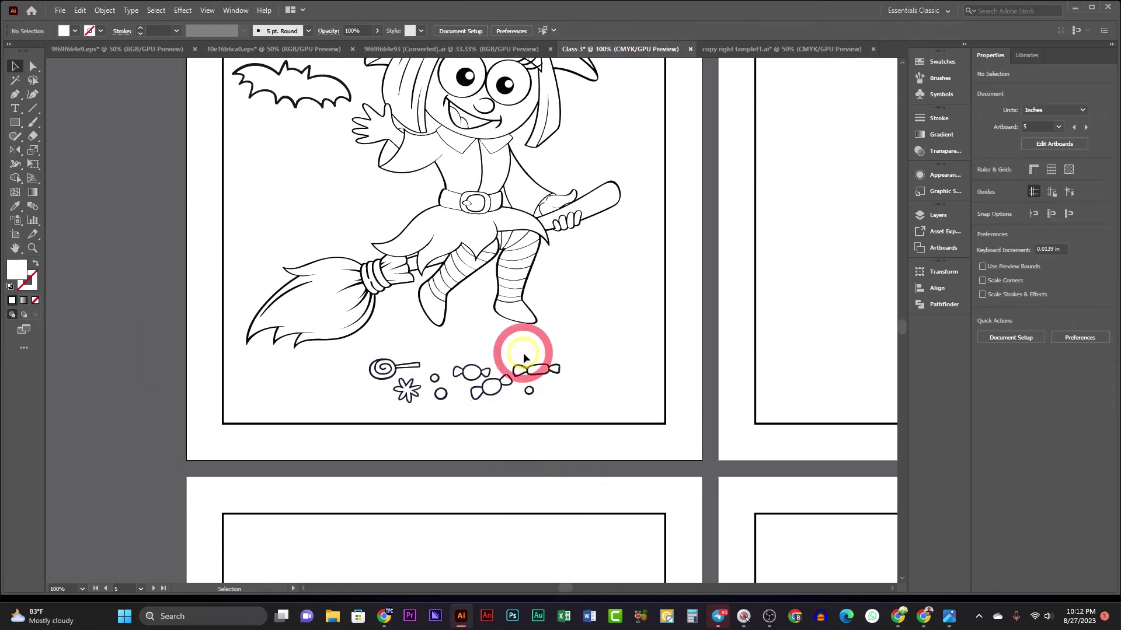
right_click(540, 379)
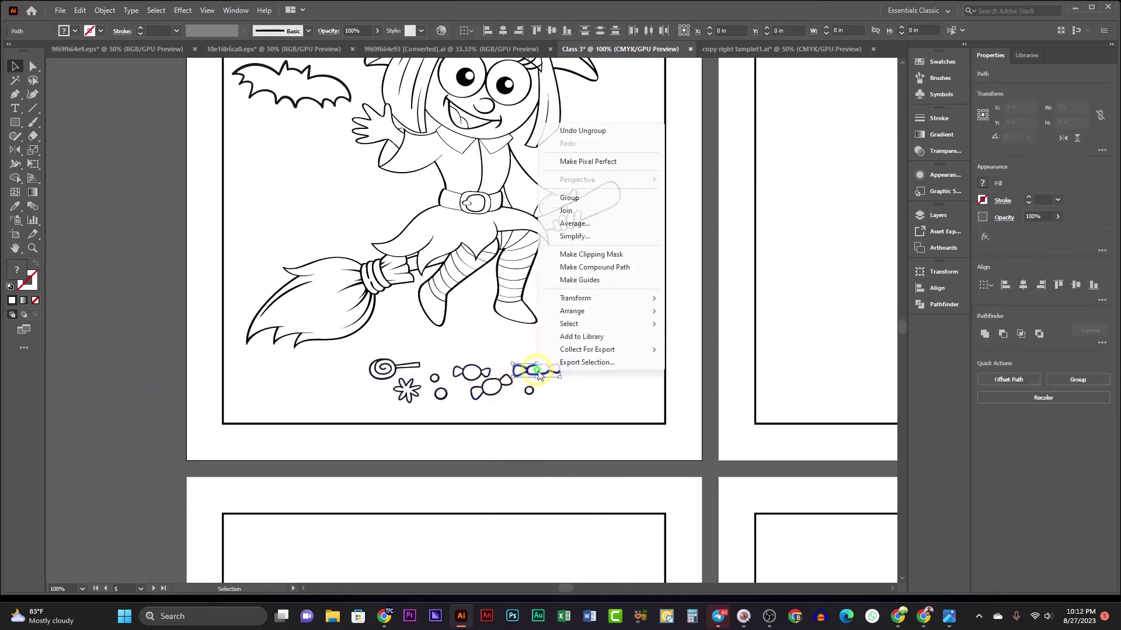
left_click(585, 202)
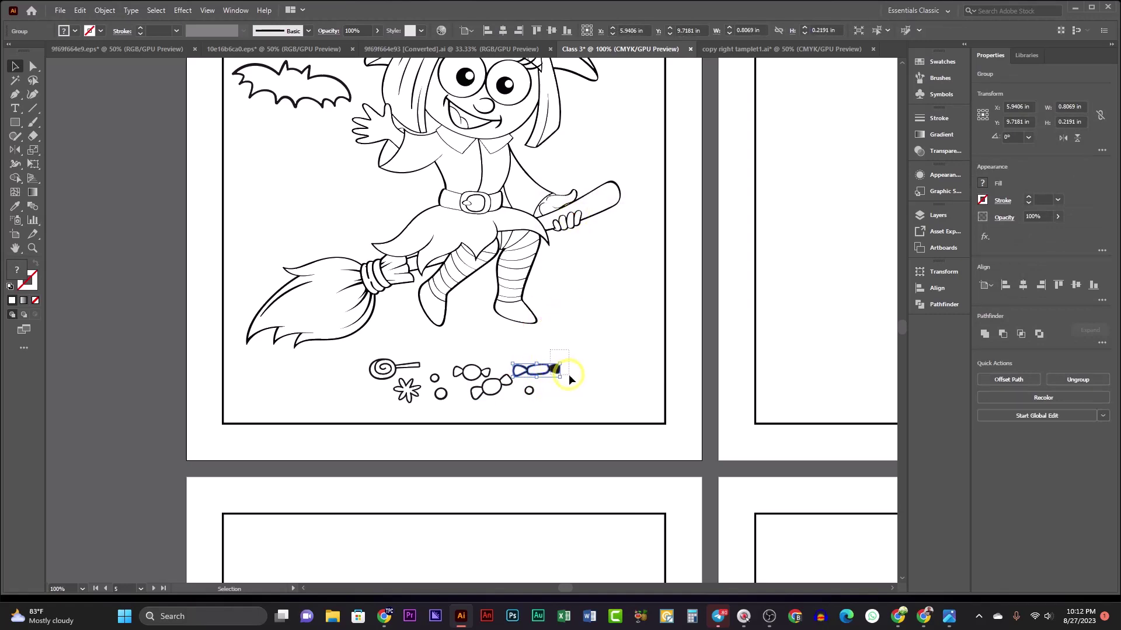
left_click_drag(569, 375, 569, 375)
left_click_drag(574, 329, 616, 129)
left_click(620, 236)
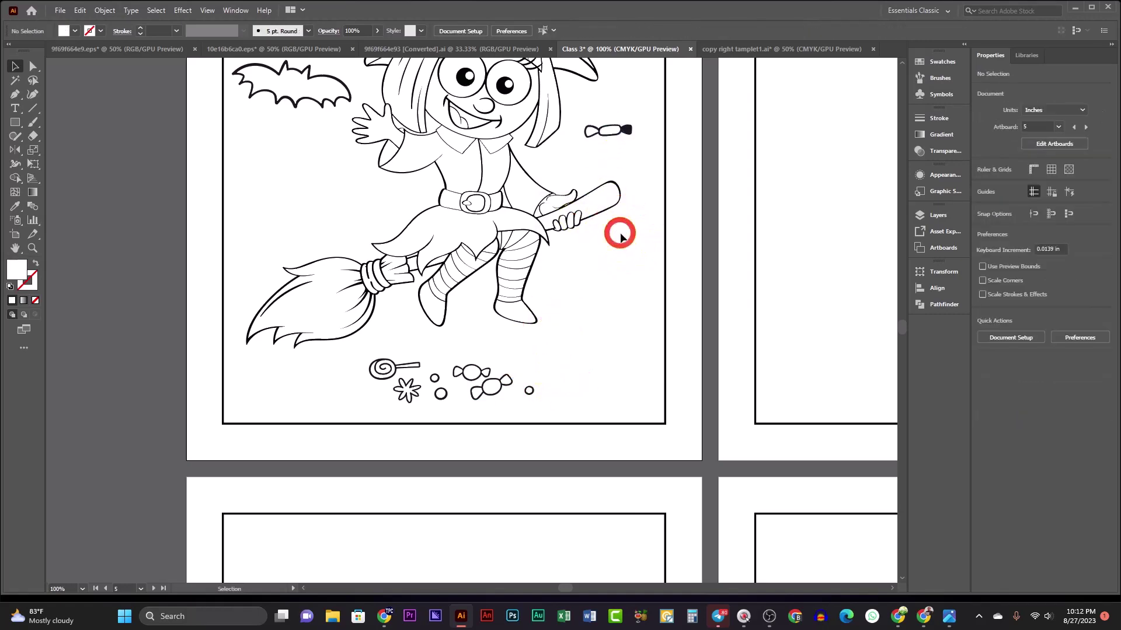
scroll(620, 233, "down", 1)
left_click_drag(597, 245, 597, 298)
left_click(615, 219)
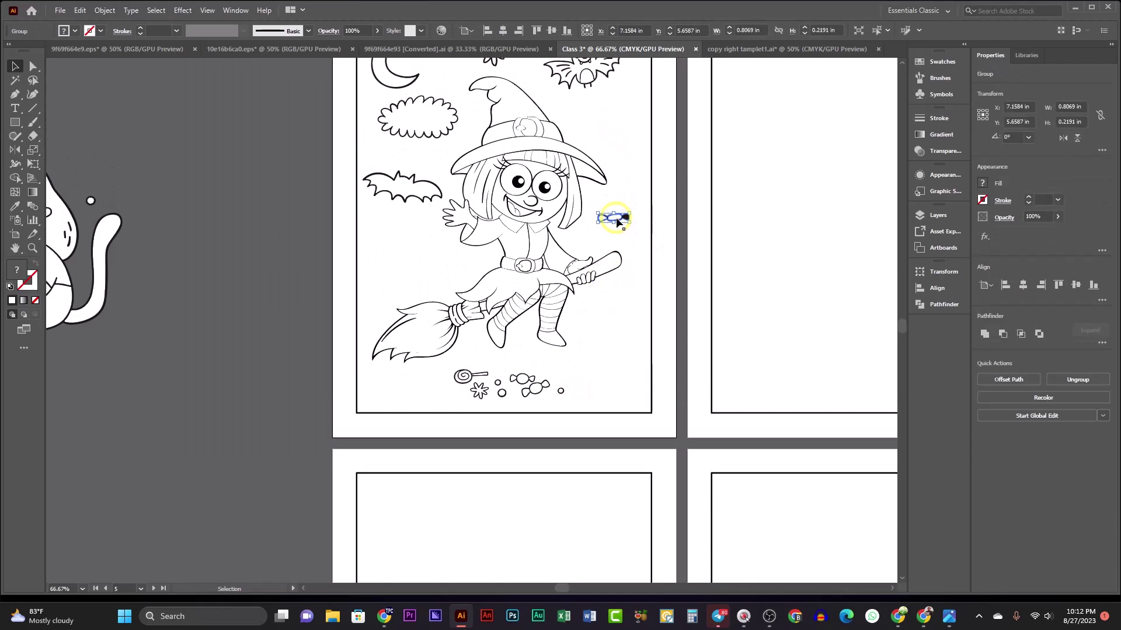
key("ctrl+z")
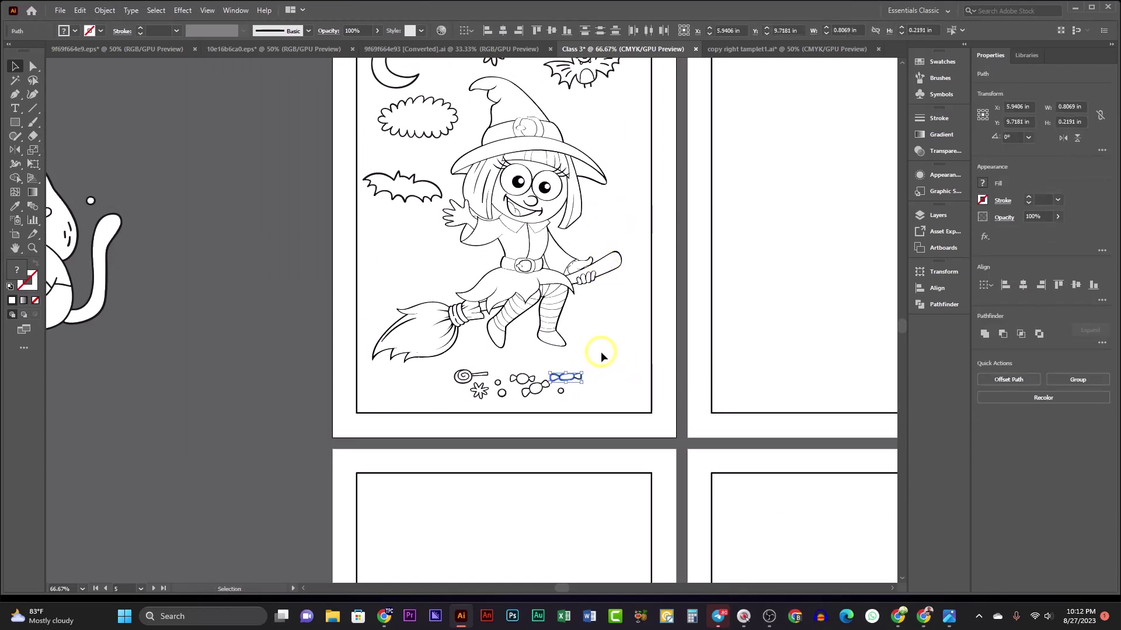
- Group all the parts of the long wrapped candy below the witch into one object
left_click(569, 367)
left_click_drag(587, 384, 587, 384)
right_click(581, 379)
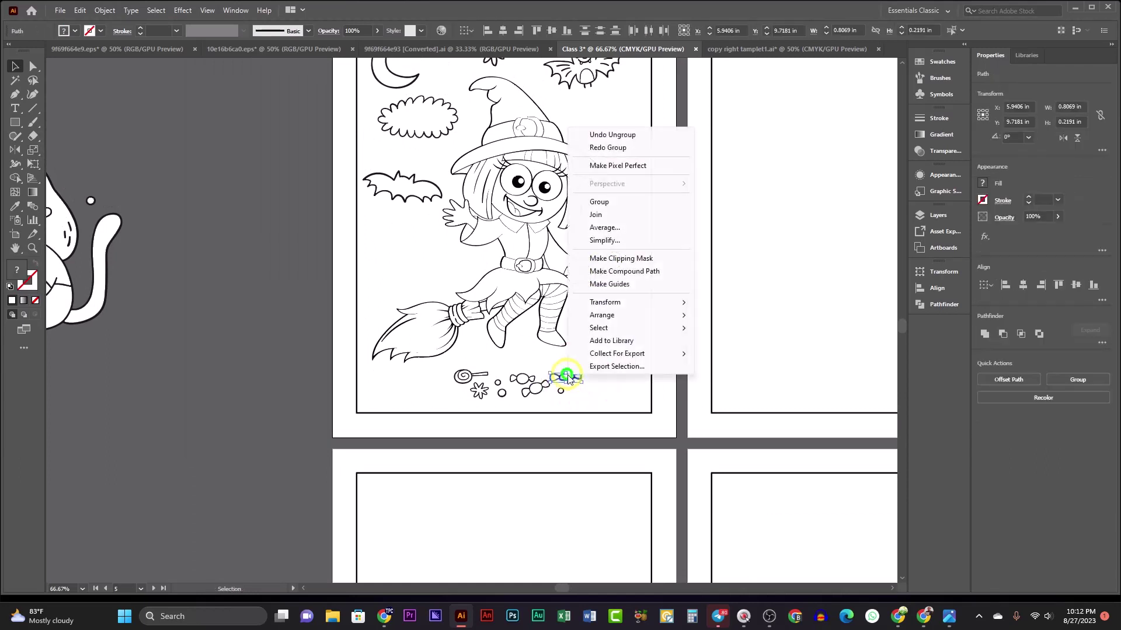
left_click(547, 352)
left_click(547, 353)
scroll(575, 376, "up", 2)
scroll(575, 378, "up", 2)
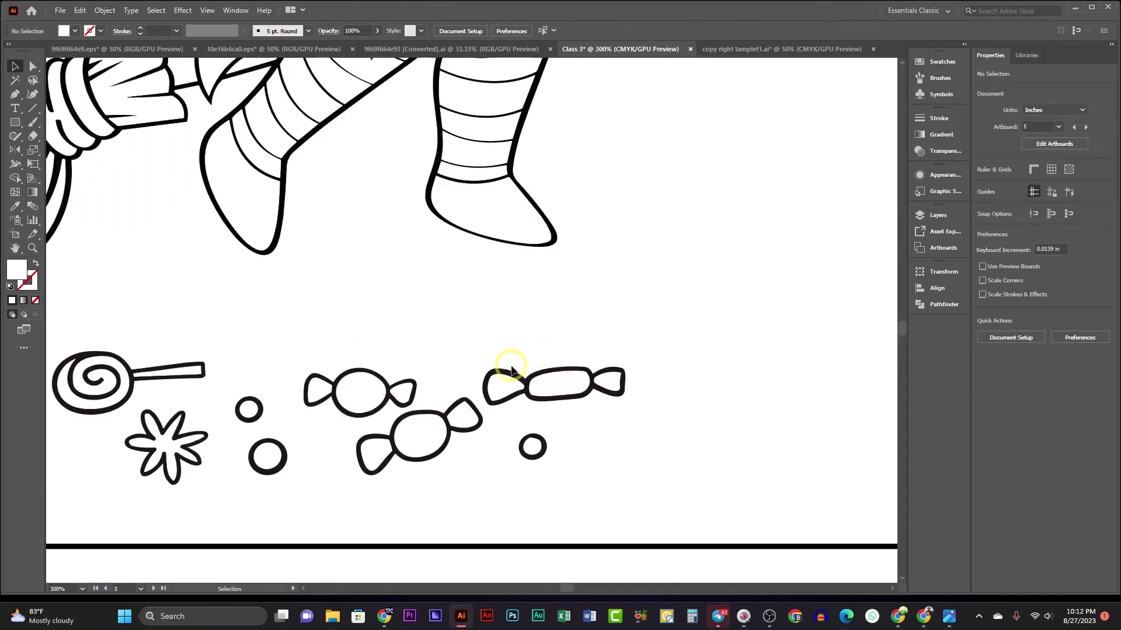
right_click(556, 379)
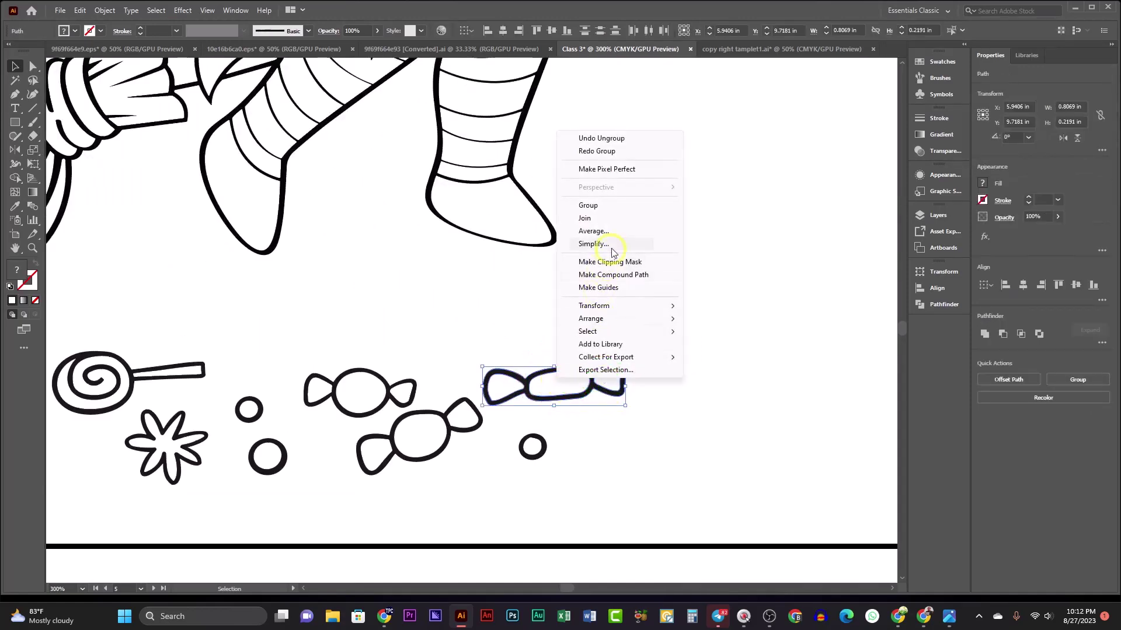
left_click(607, 206)
- Place the long candy above the broom handle, tilt it about 21°, and put a copy beside the plain bat
scroll(678, 304, "down", 4)
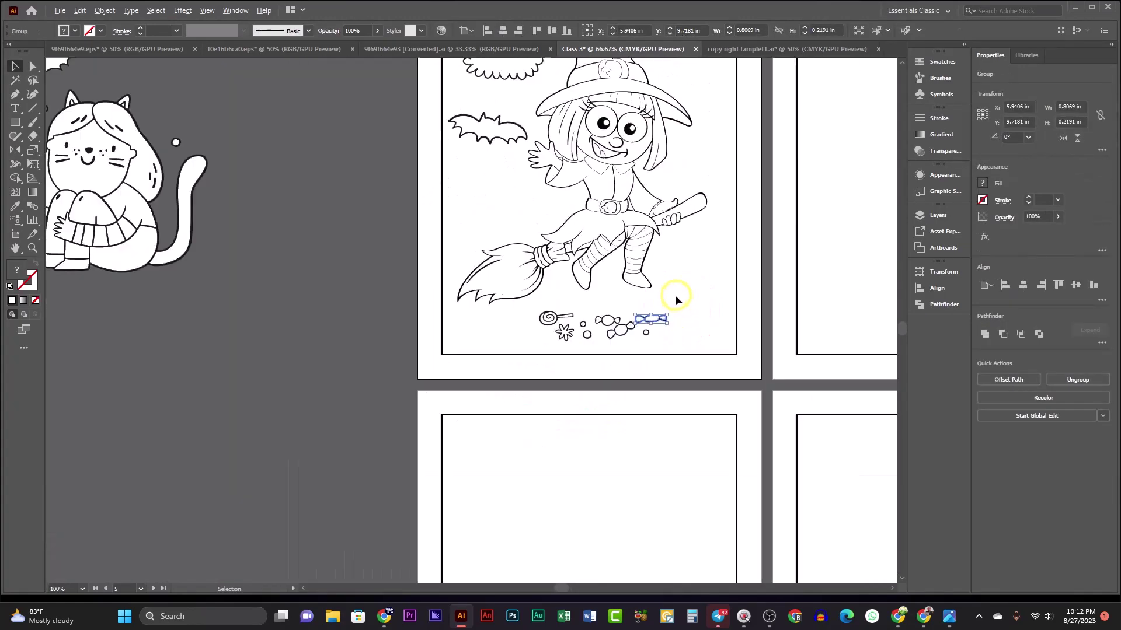
left_click_drag(675, 296, 599, 397)
left_click(561, 416)
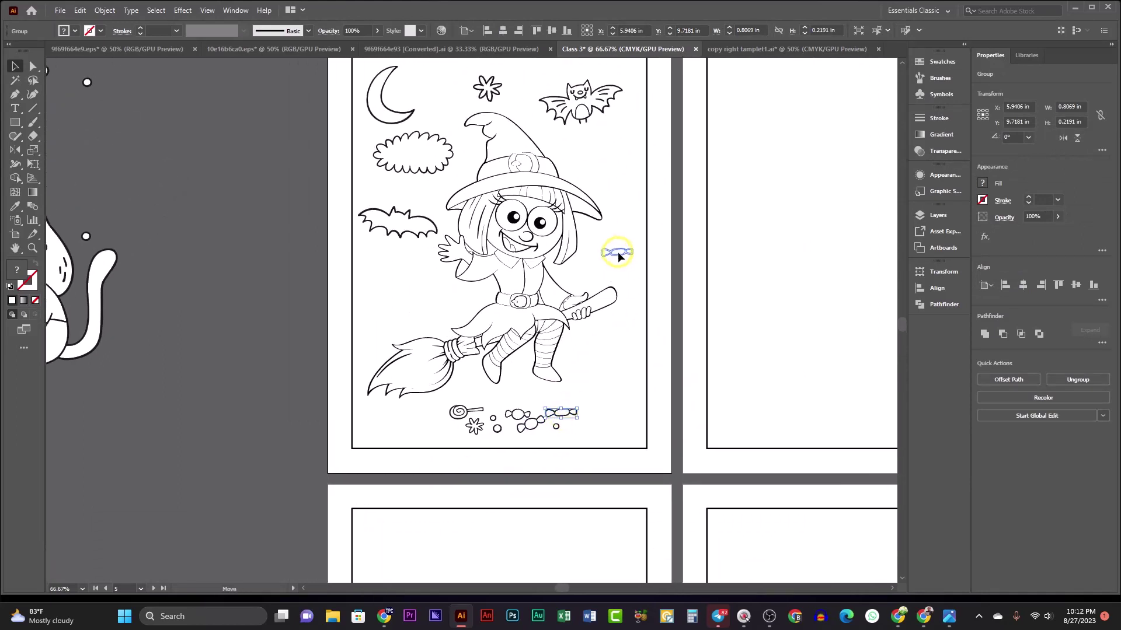
left_click(622, 179)
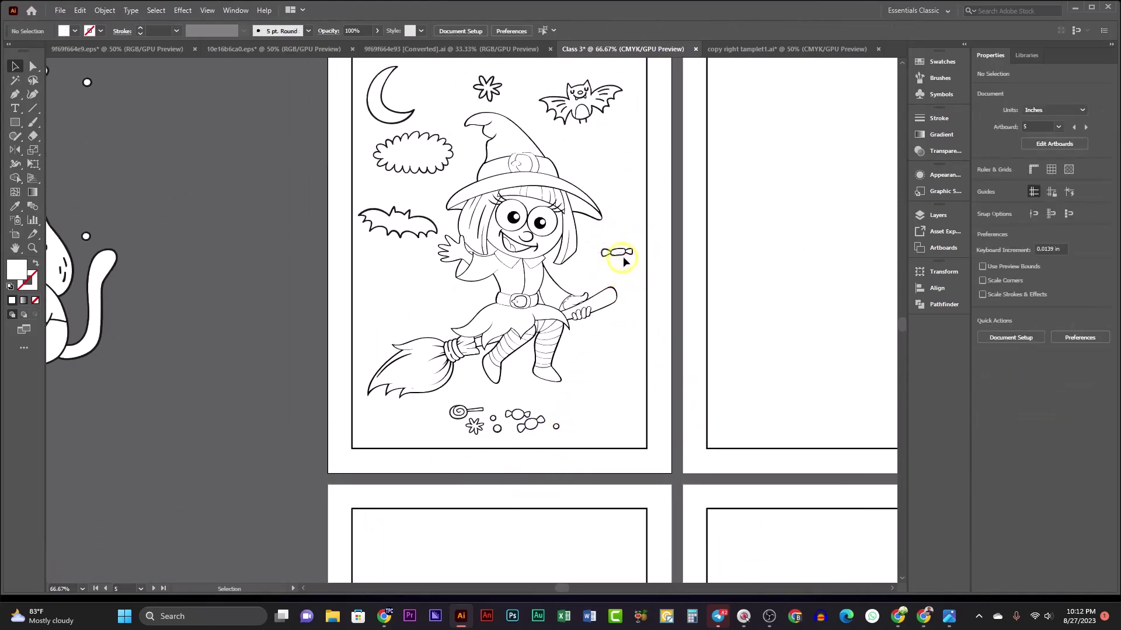
left_click(620, 252)
left_click_drag(600, 260, 427, 203)
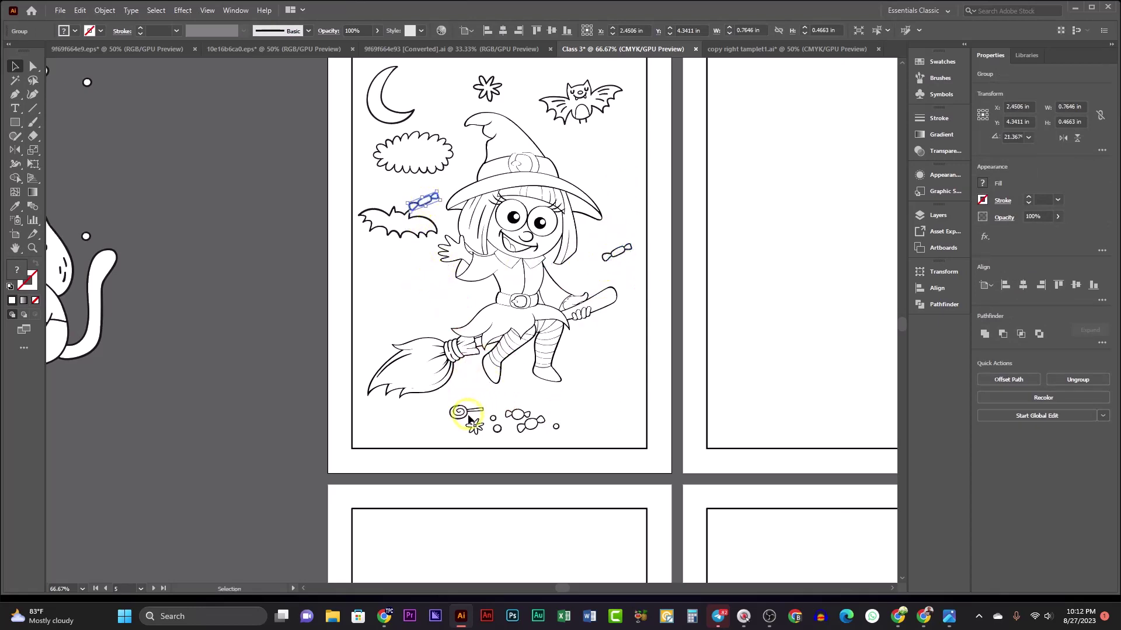
- Group the horizontal round candy and place it below the broom handle, beside the witch's legs
scroll(511, 417, "up", 2)
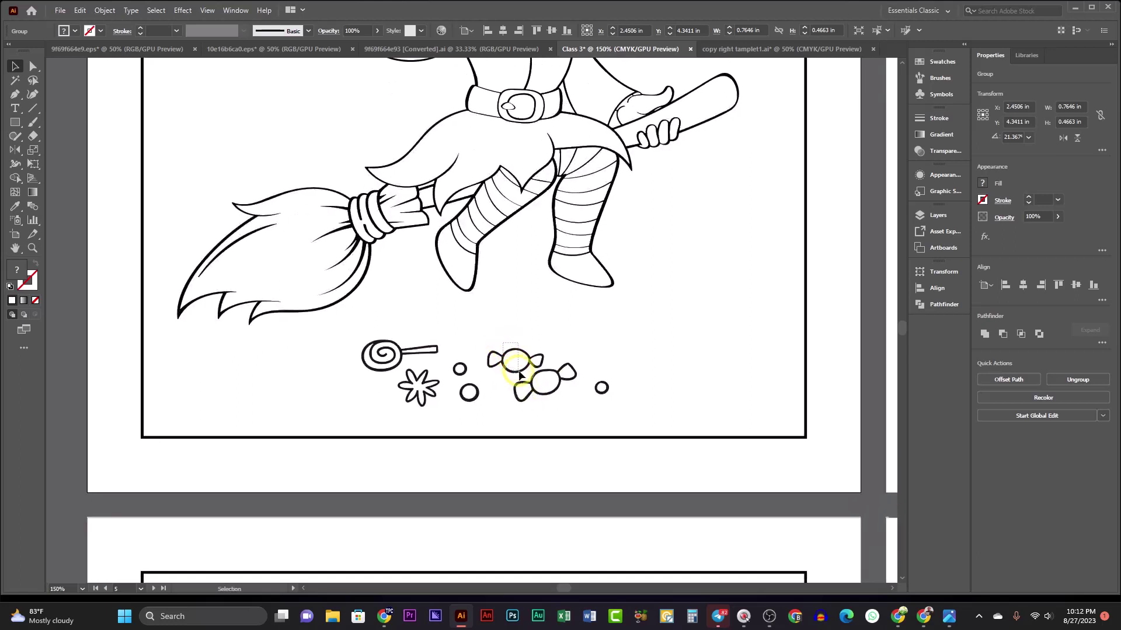
left_click(506, 338)
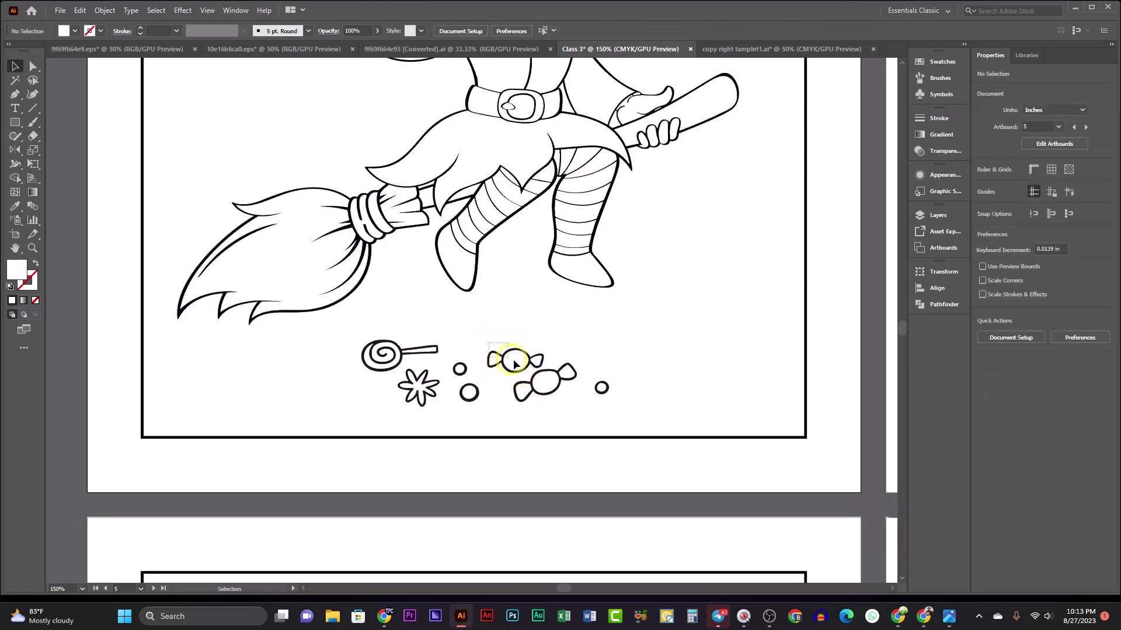
right_click(520, 359)
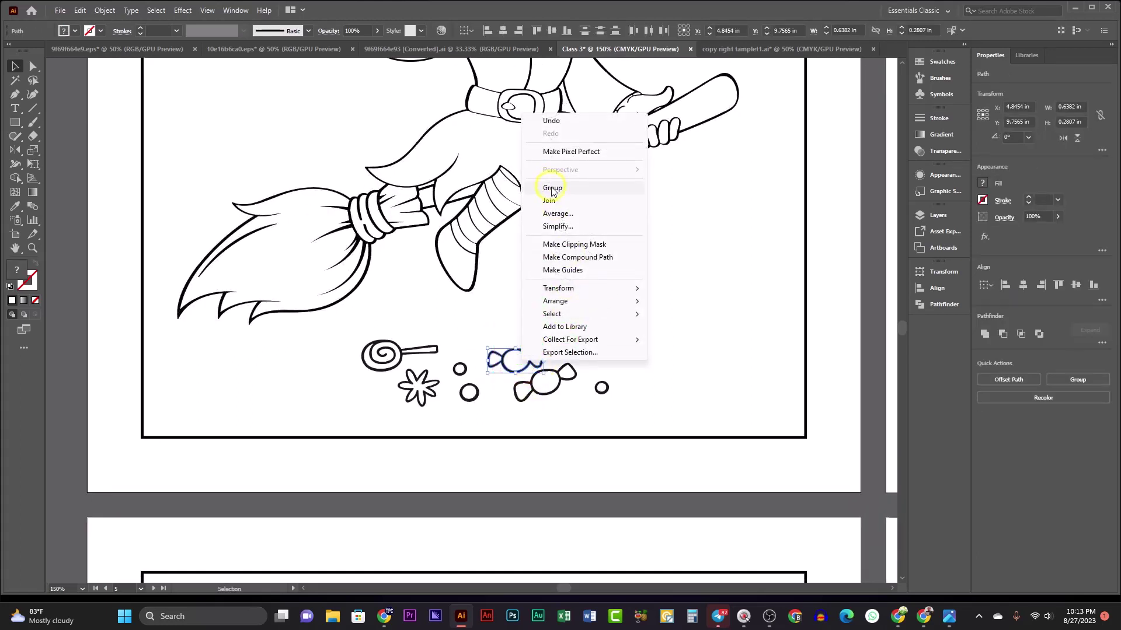
left_click(553, 188)
left_click_drag(524, 351, 727, 208)
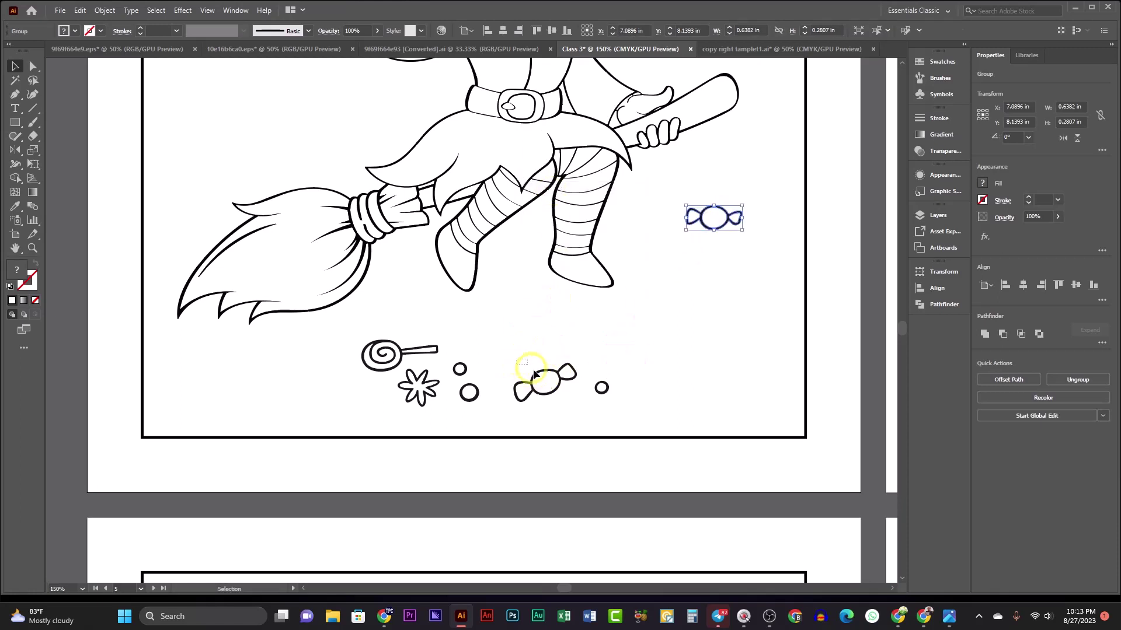
- Group the tilted round candy and place it above the broom's bristles
right_click(538, 378)
left_click(573, 203)
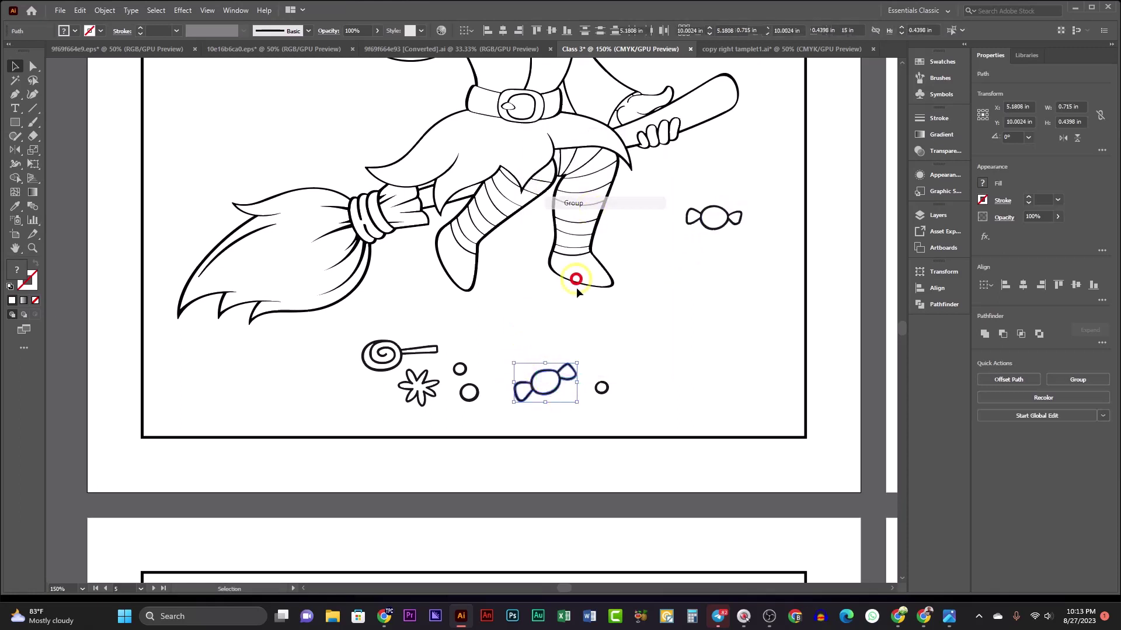
left_click_drag(528, 371, 496, 352)
left_click_drag(290, 148, 276, 148)
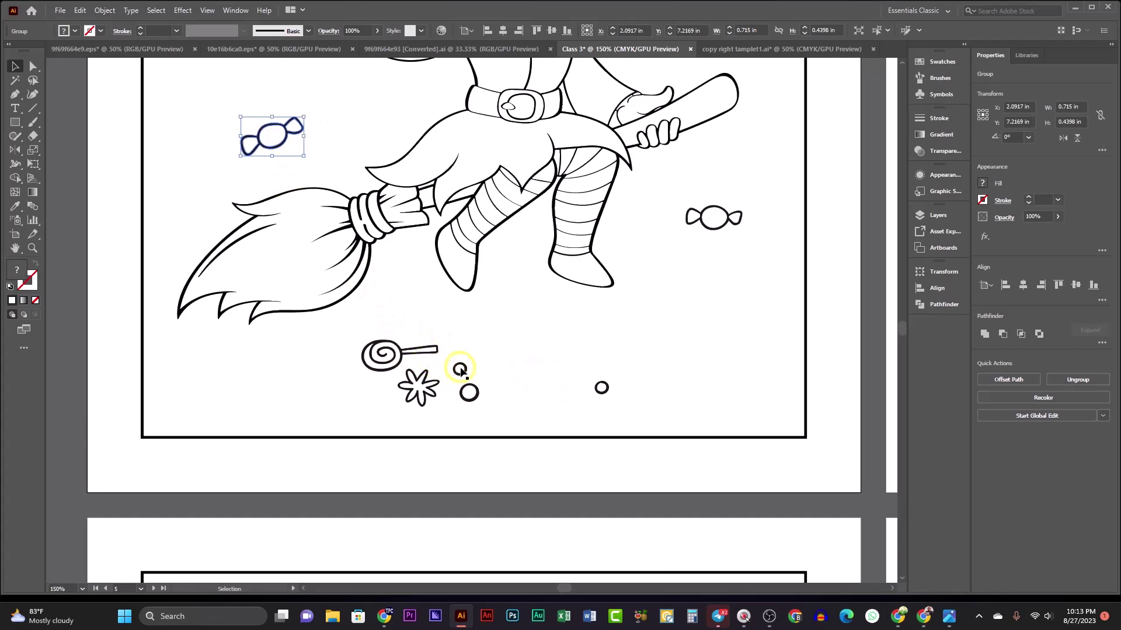
- Group the single small circle's parts and place it between the witch's leg and the horizontal round candy
key("ctrl+minus")
key("ctrl+minus")
left_click(492, 411)
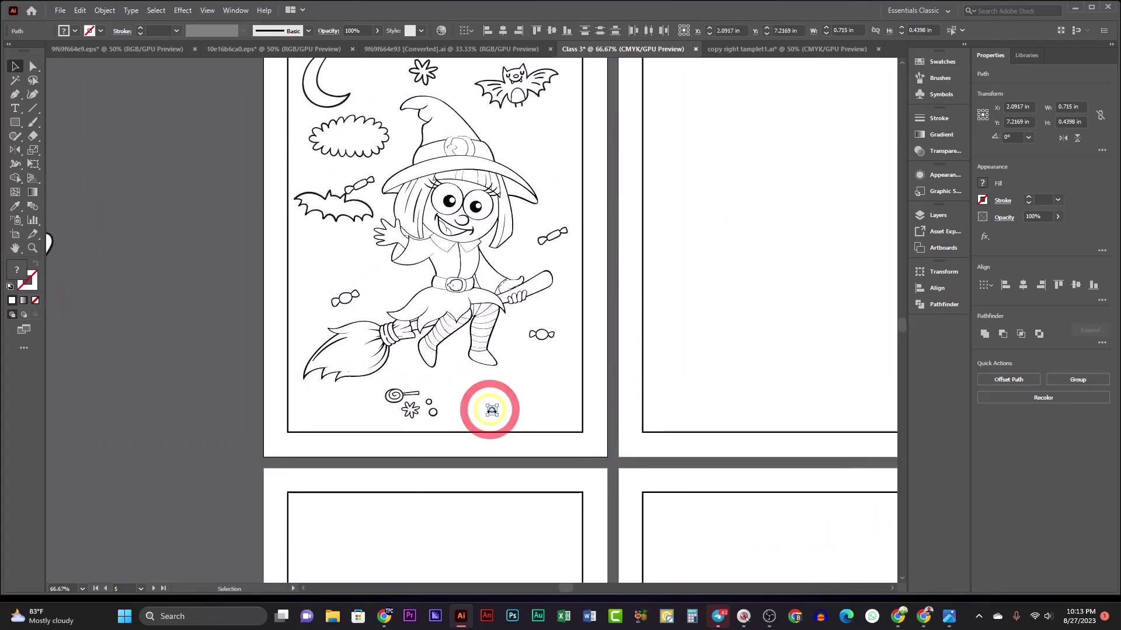
key("ctrl+plus")
key("ctrl+plus")
key("ctrl+plus")
key("ctrl+plus")
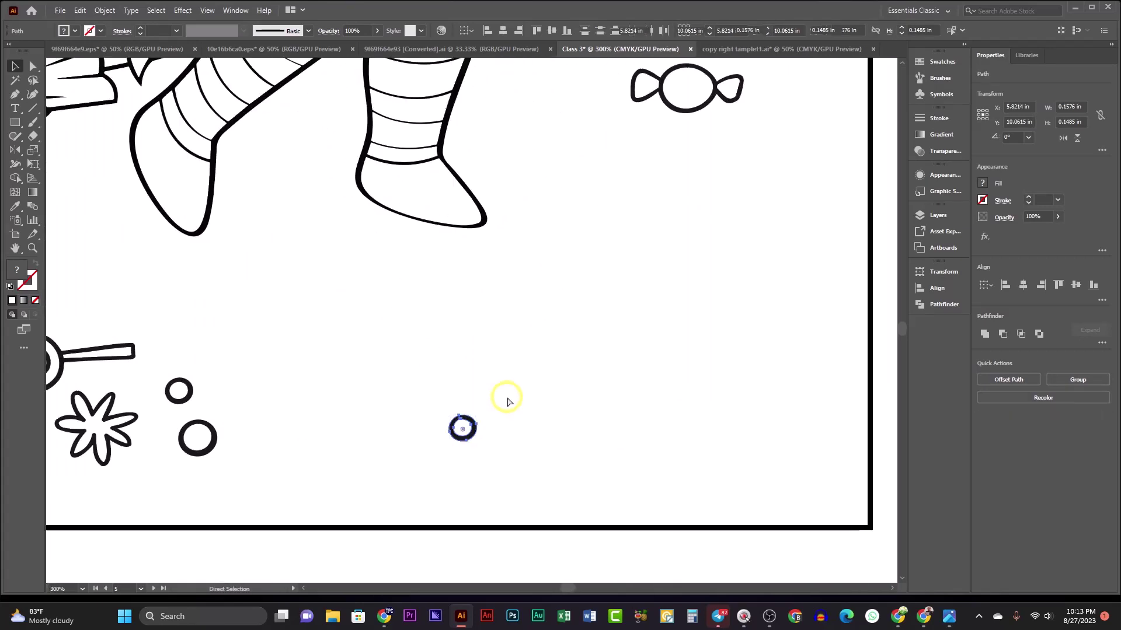
key("v")
scroll(507, 397, "down", 4)
scroll(467, 457, "up", 3)
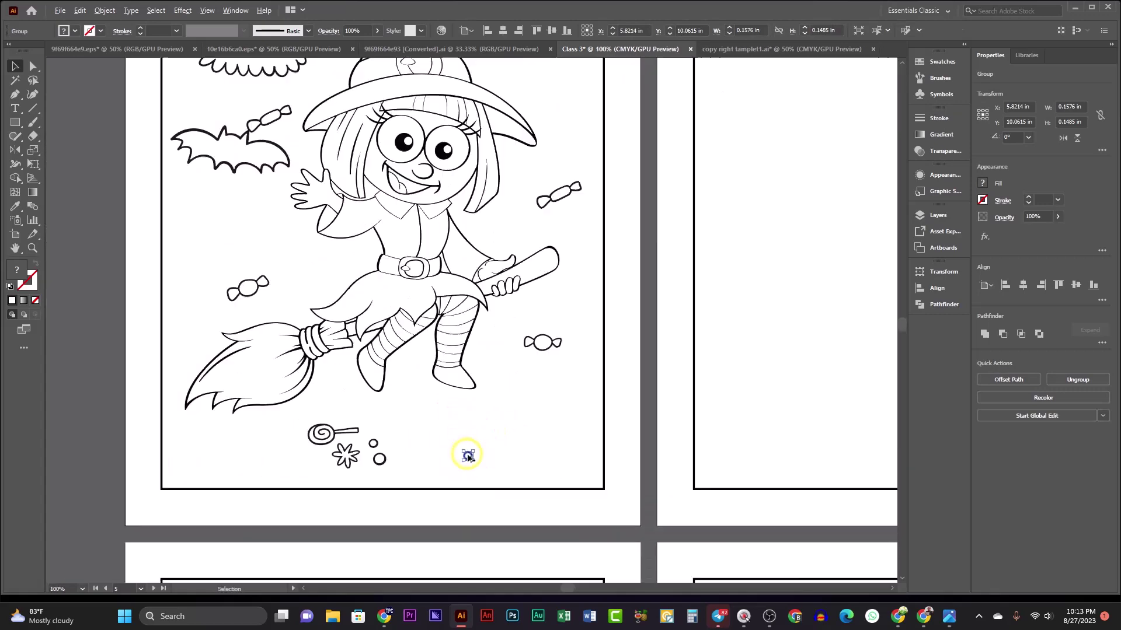
left_click_drag(535, 236, 534, 237)
scroll(528, 274, "down", 2)
left_click_drag(520, 295, 495, 466)
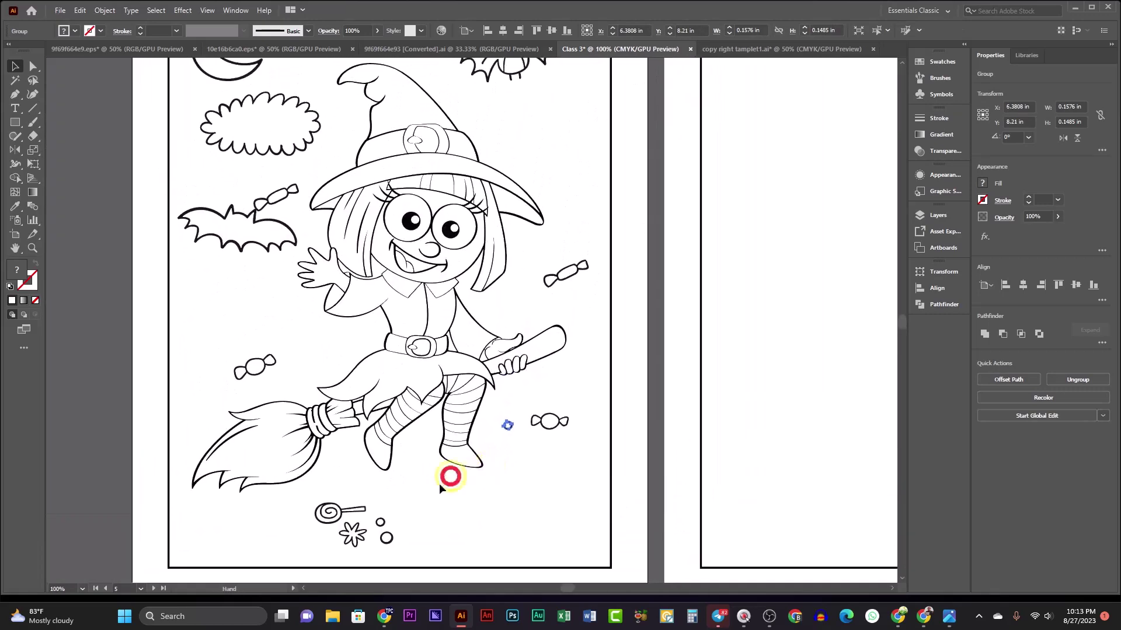
- Group the two remaining dots and place them beside the witch's hat, beneath the smiling bat
right_click(388, 541)
left_click(433, 368)
left_click_drag(390, 536, 546, 143)
scroll(561, 245, "down", 2)
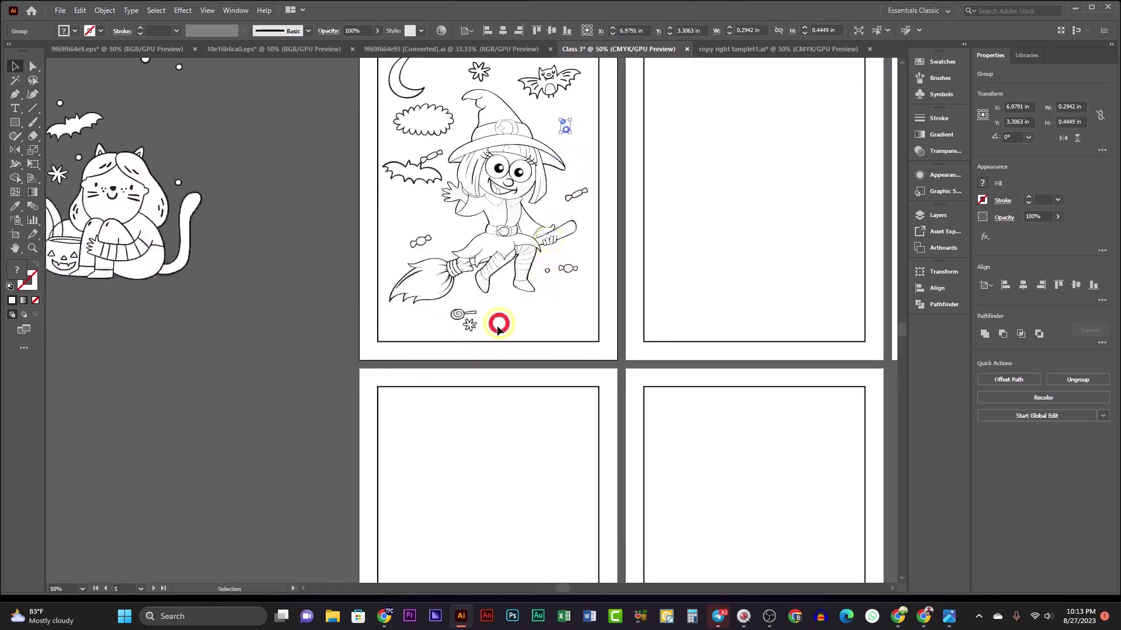
- Group the lollipop with the small star and move them closer beneath the witch's feet
left_click_drag(497, 330, 508, 307)
left_click(452, 328)
right_click(474, 326)
left_click(509, 401)
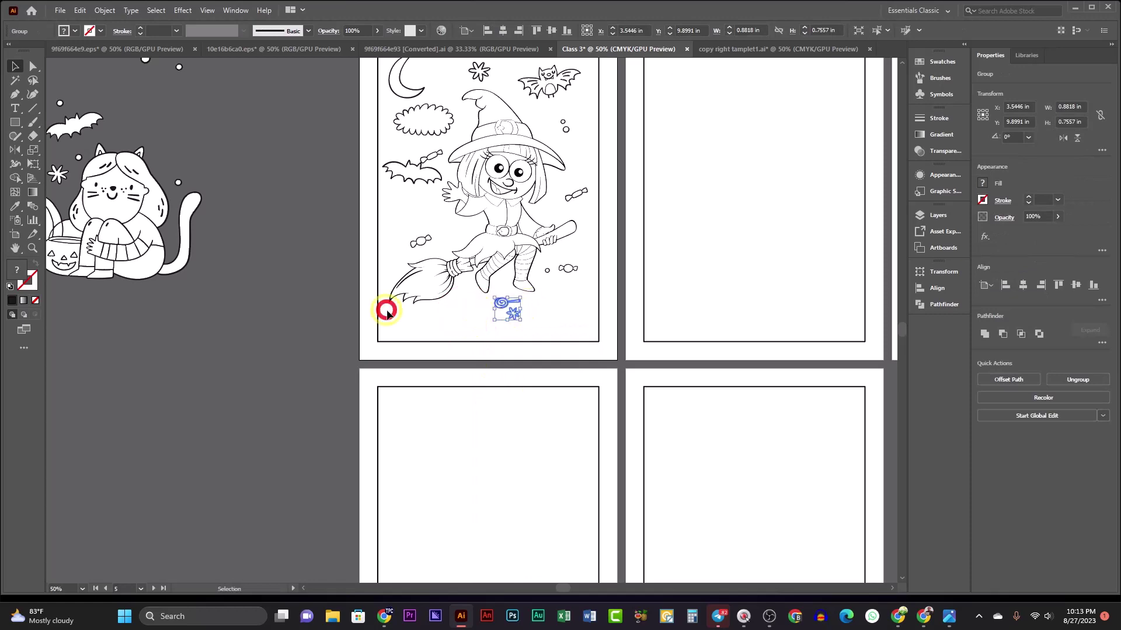
left_click(294, 299)
- Group the whole cat-girl and pumpkin artwork and move it onto the third page of the second row
scroll(293, 299, "down", 3)
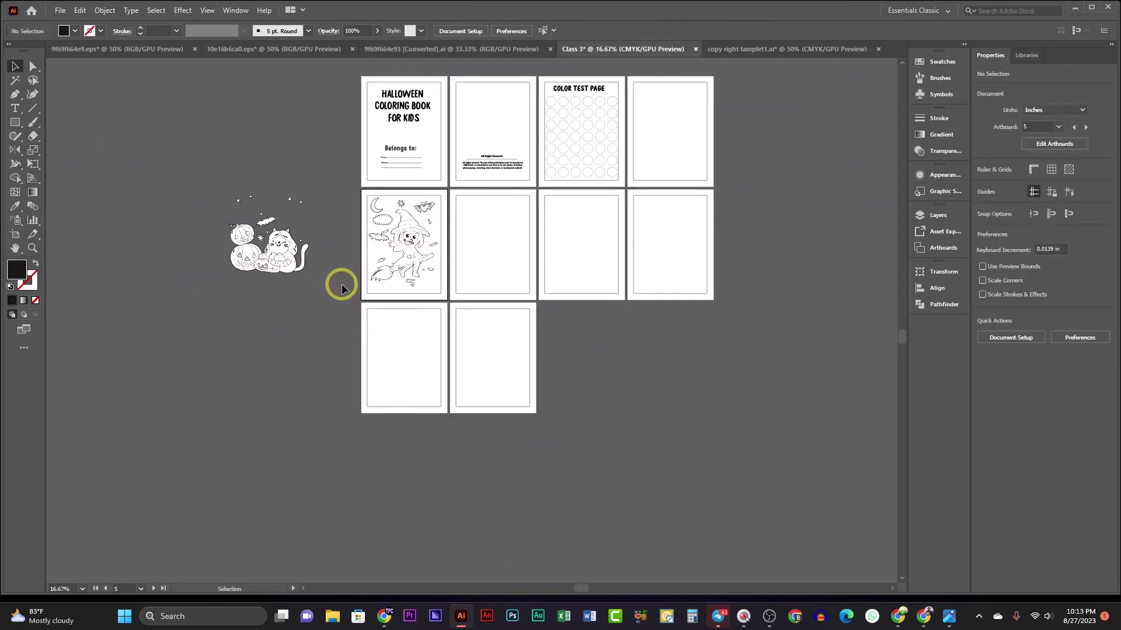
left_click_drag(195, 178, 587, 272)
right_click(287, 270)
left_click(318, 334)
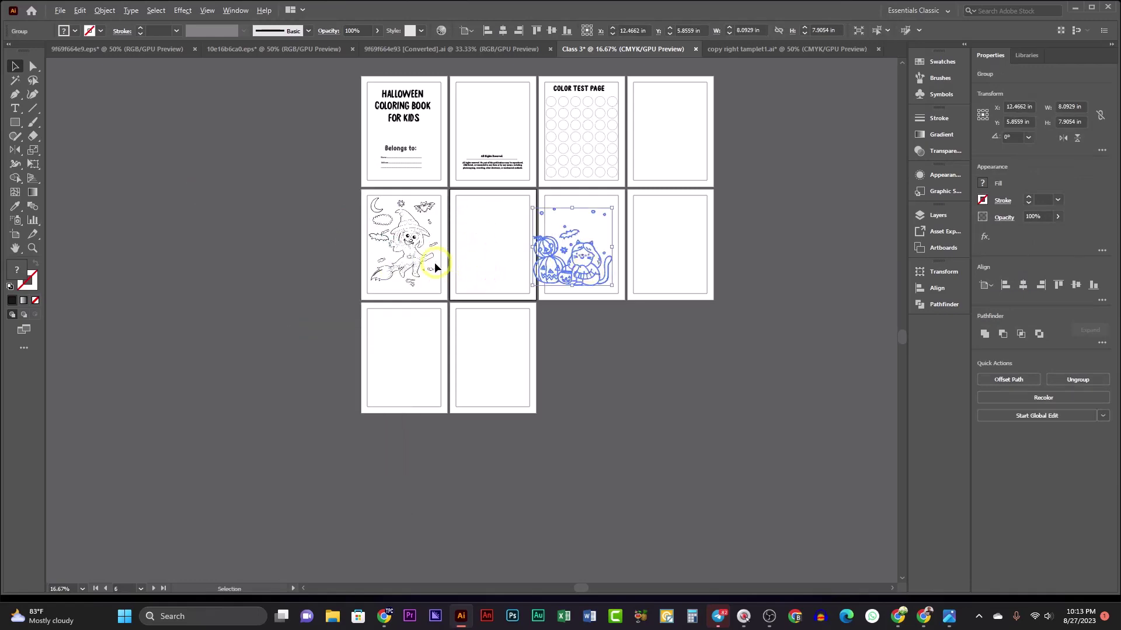
- Draw a five-pointed star about 0.66 x 0.64 in between the moon and the small flower-like star on the witch page
scroll(435, 261, "up", 4)
left_click_drag(363, 212, 434, 248)
scroll(431, 240, "down", 2)
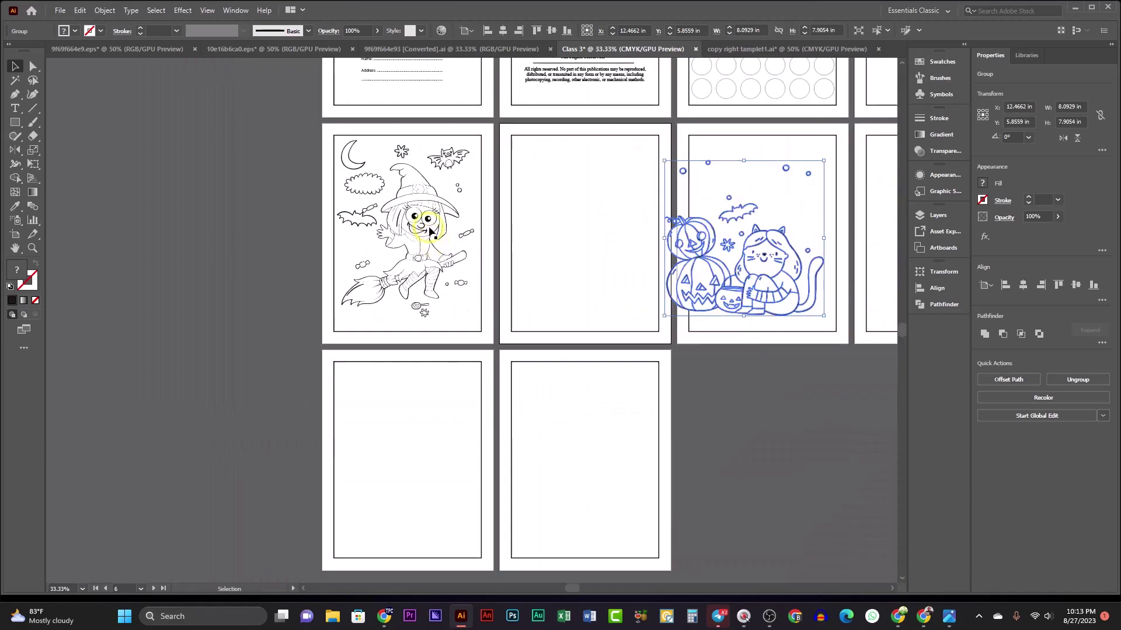
scroll(429, 222, "up", 1)
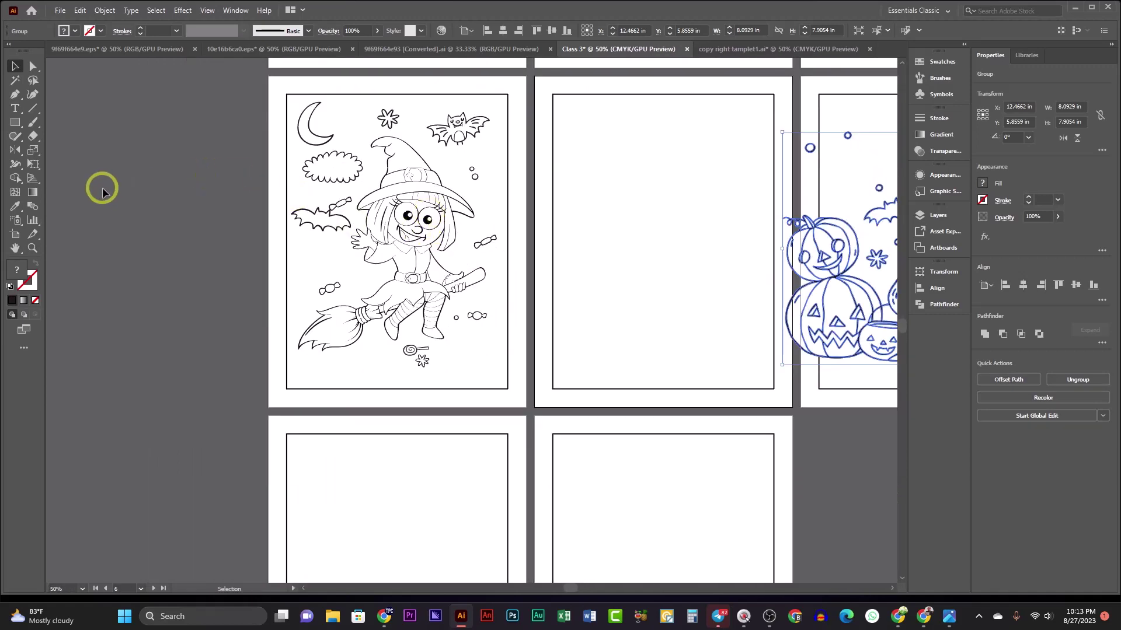
left_click(15, 136)
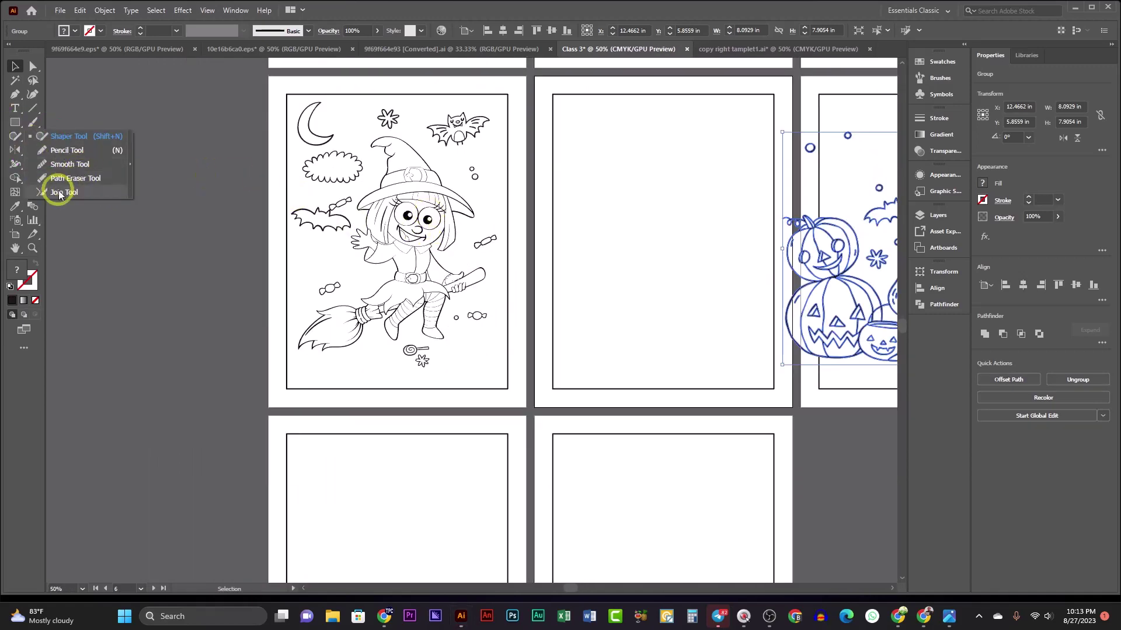
left_click(15, 122)
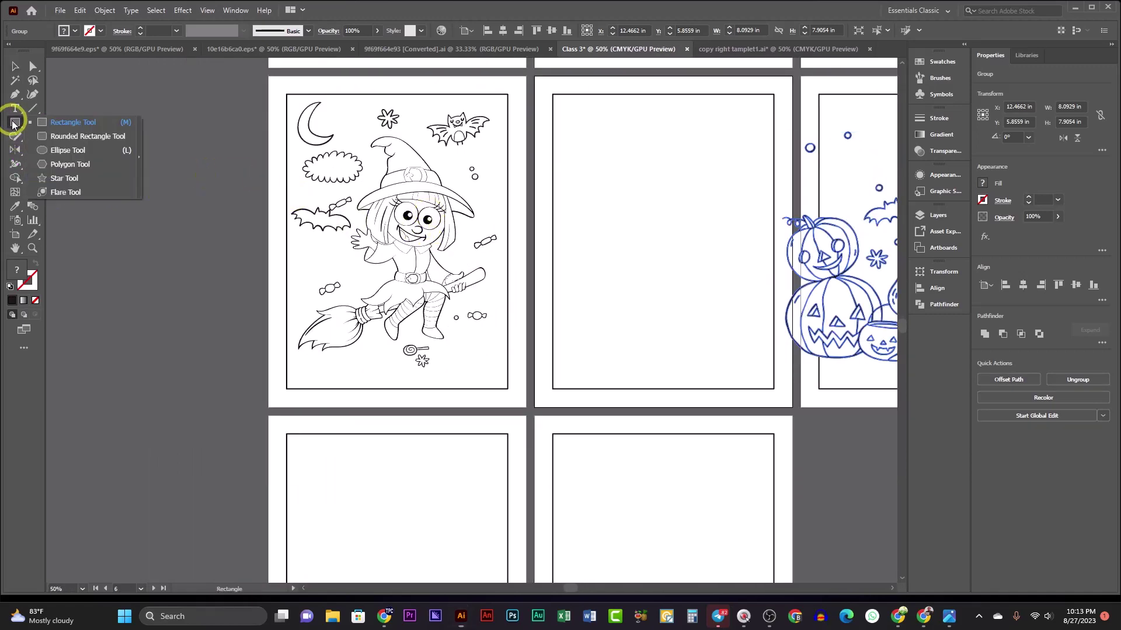
left_click(74, 180)
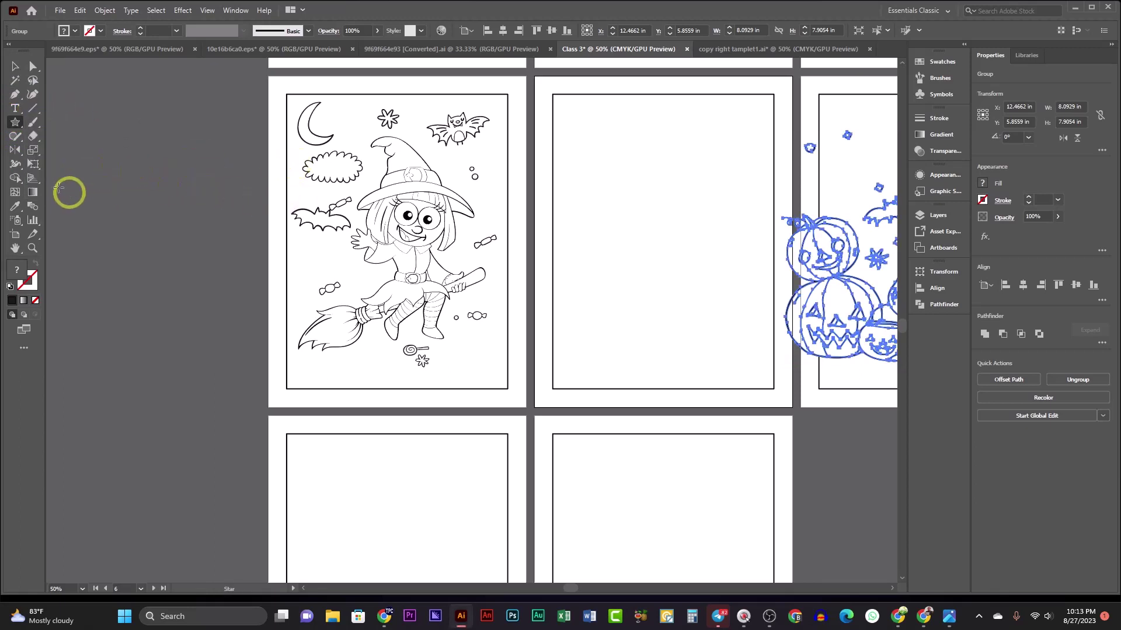
left_click_drag(352, 127, 360, 134)
- Give the new star no fill and a 0.75 pt black stroke
left_click(75, 31)
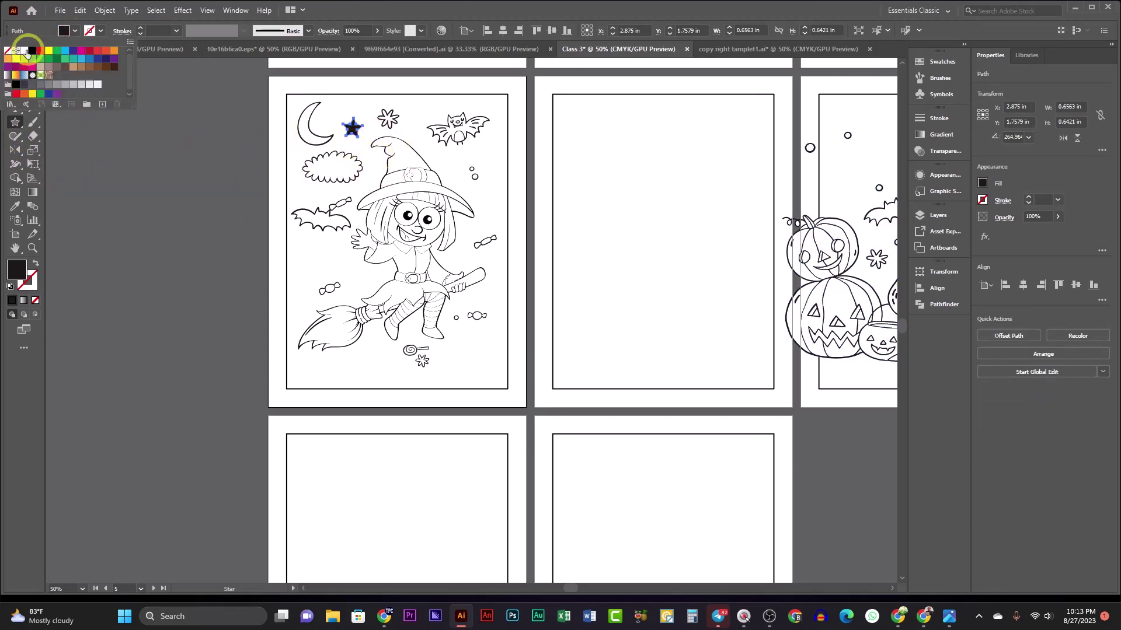
left_click(8, 51)
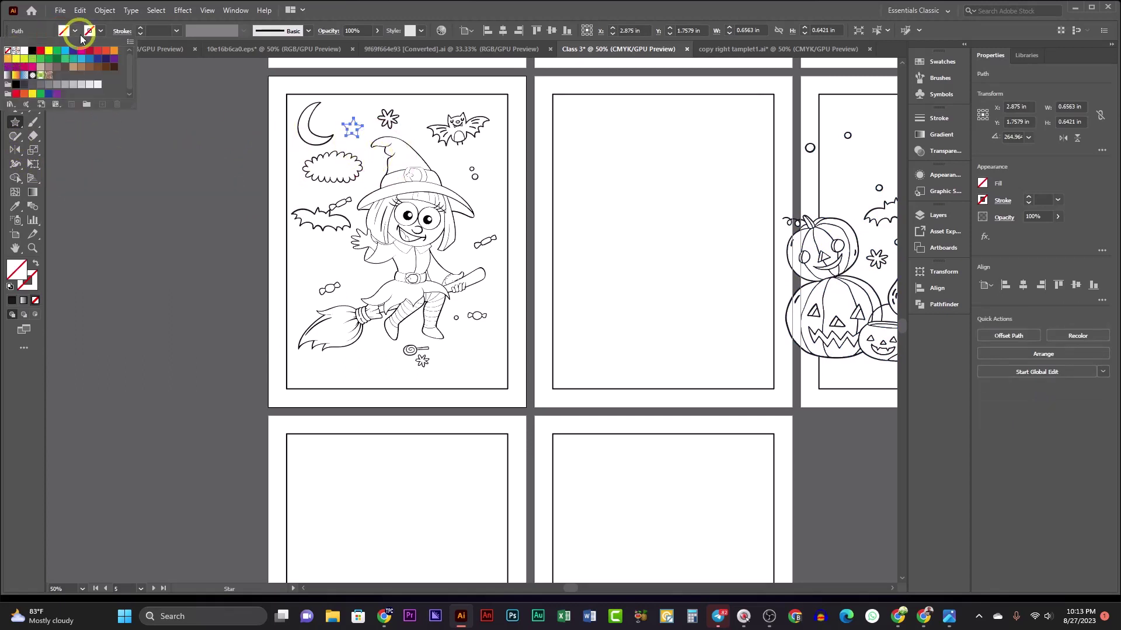
left_click(140, 28)
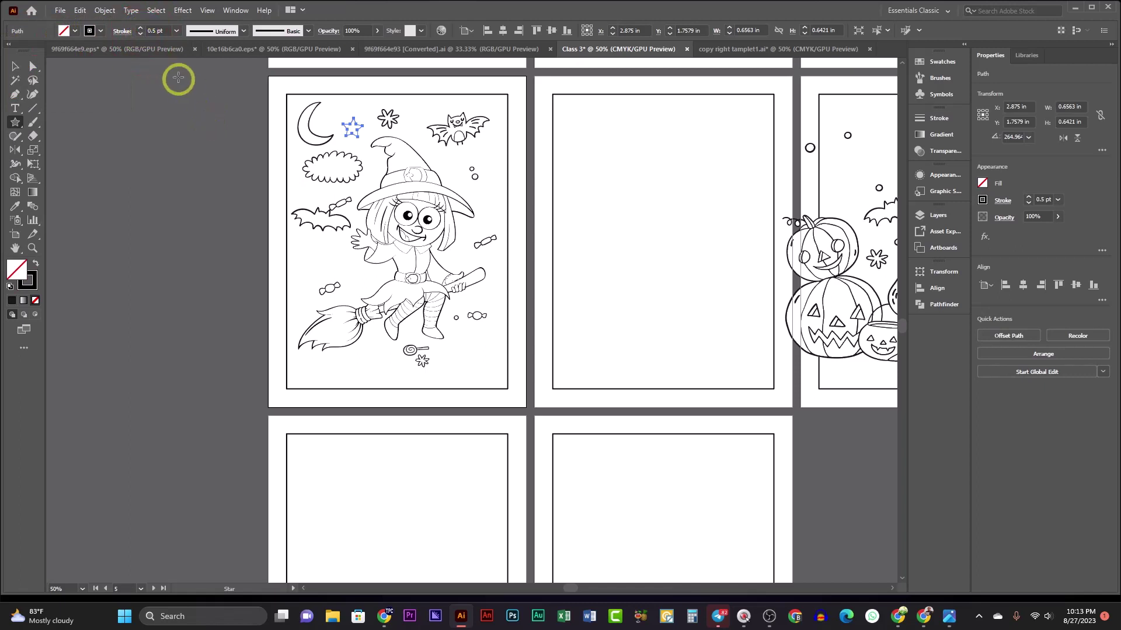
left_click(140, 28)
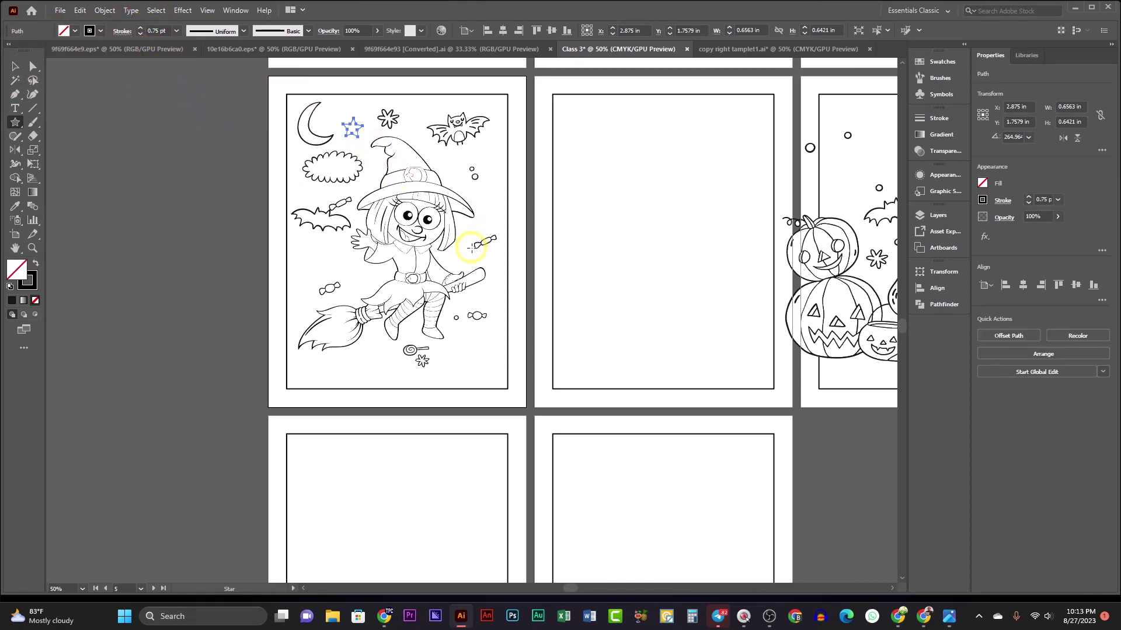
- Scatter outlined stars of varied sizes, about 0.27 to 0.73 in wide, around the witch's hat, the bats, the cloud and the raised hand
left_click_drag(478, 203, 485, 205)
left_click_drag(331, 252, 328, 234)
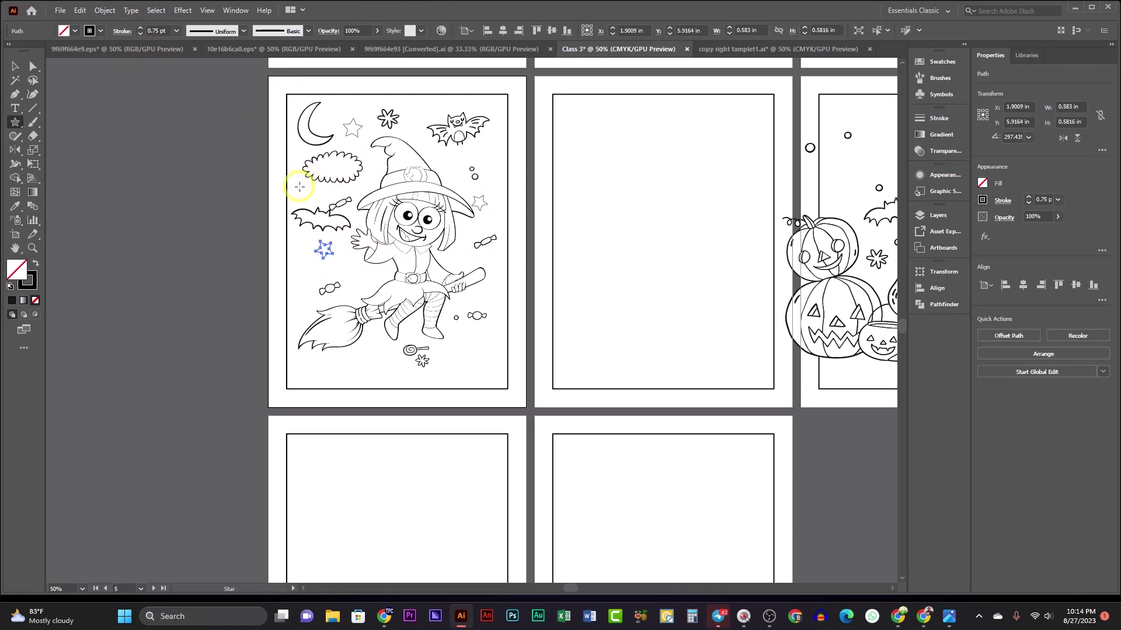
left_click_drag(300, 188, 300, 188)
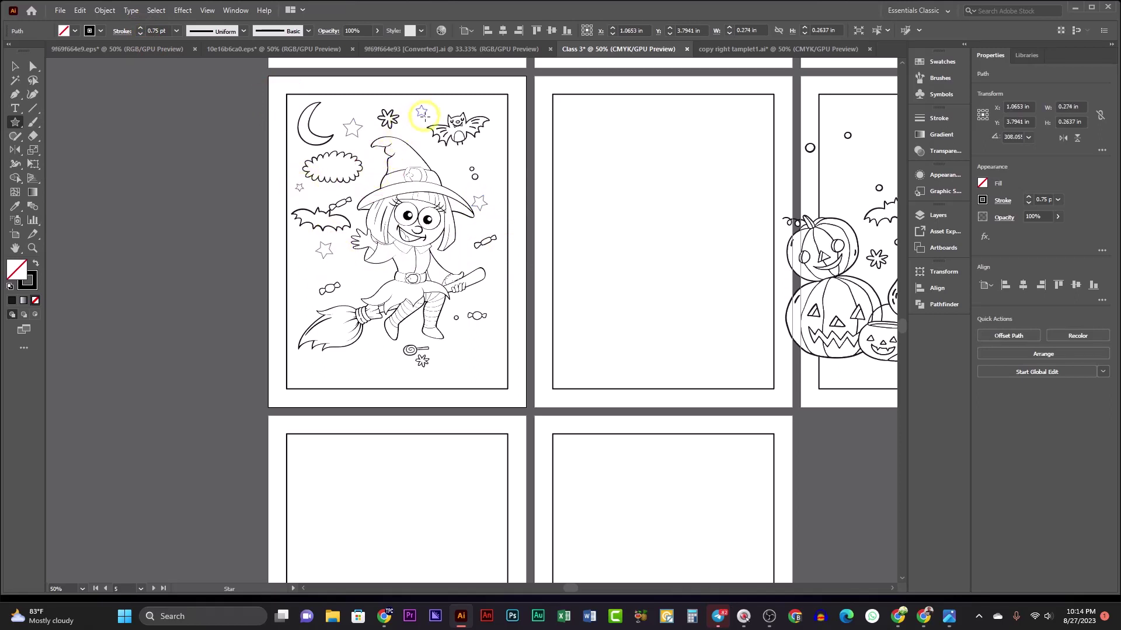
left_click_drag(424, 116, 426, 117)
left_click_drag(492, 107, 493, 108)
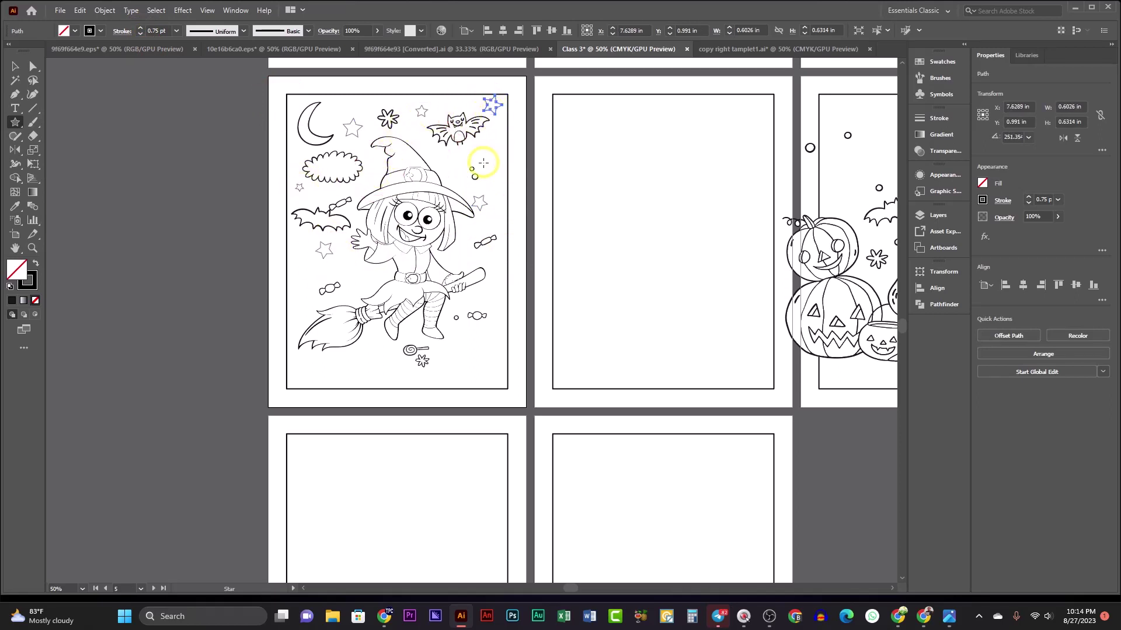
left_click_drag(483, 157, 484, 160)
left_click_drag(346, 269, 307, 279)
- Add more outlined stars below the broom and feet, near the broom handle, in the lower corner and beside the witch's hat
left_click(352, 348)
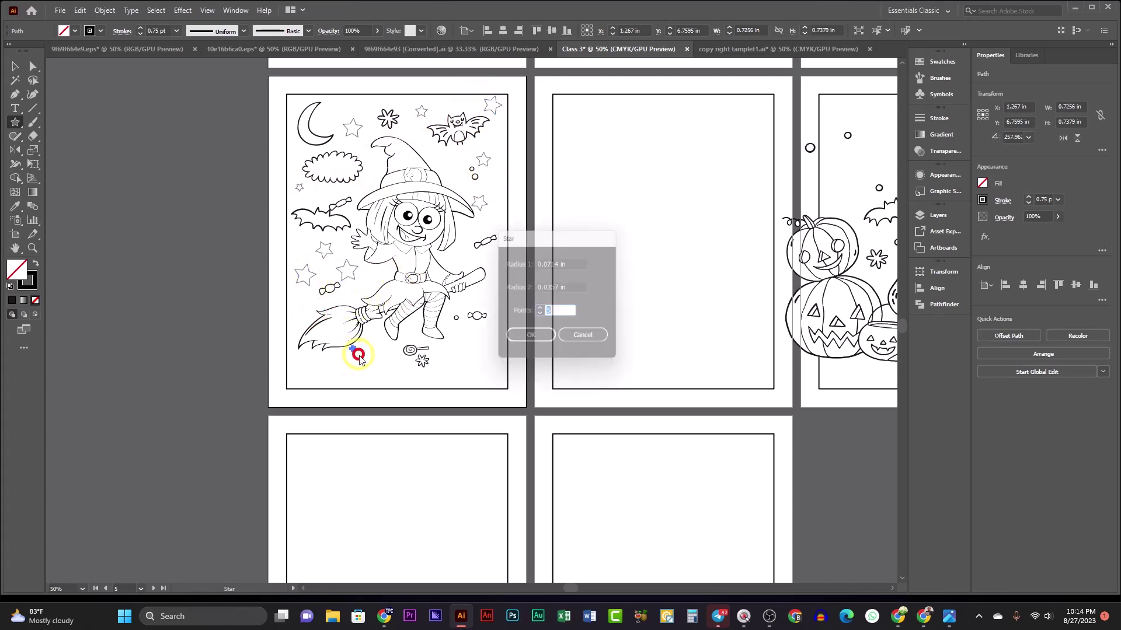
left_click(588, 341)
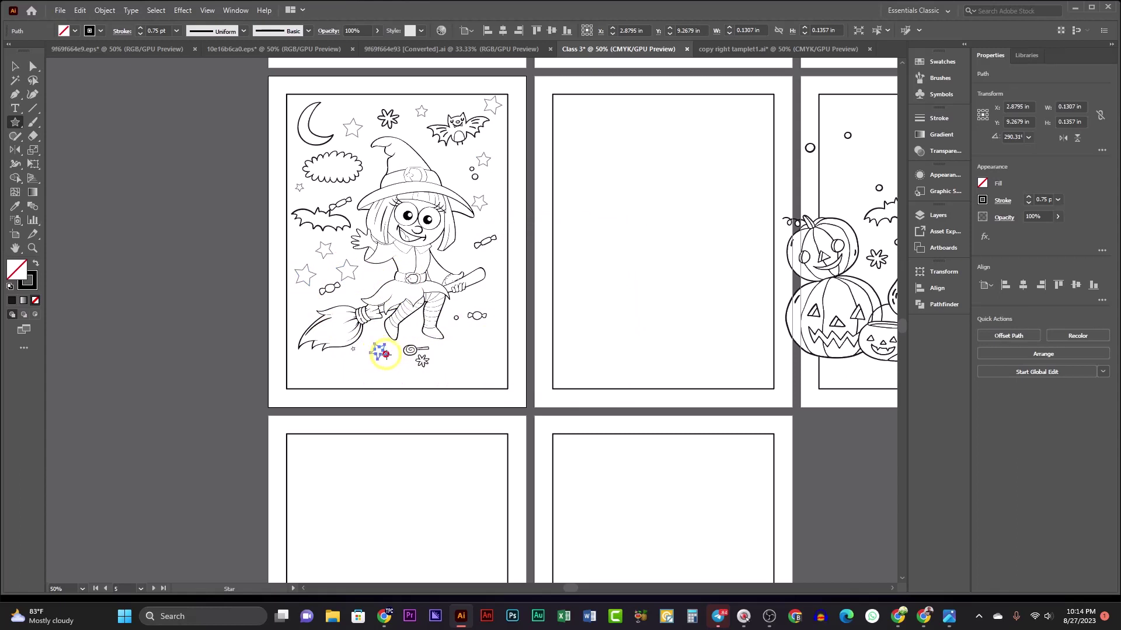
left_click_drag(385, 354, 387, 356)
left_click_drag(470, 351, 471, 352)
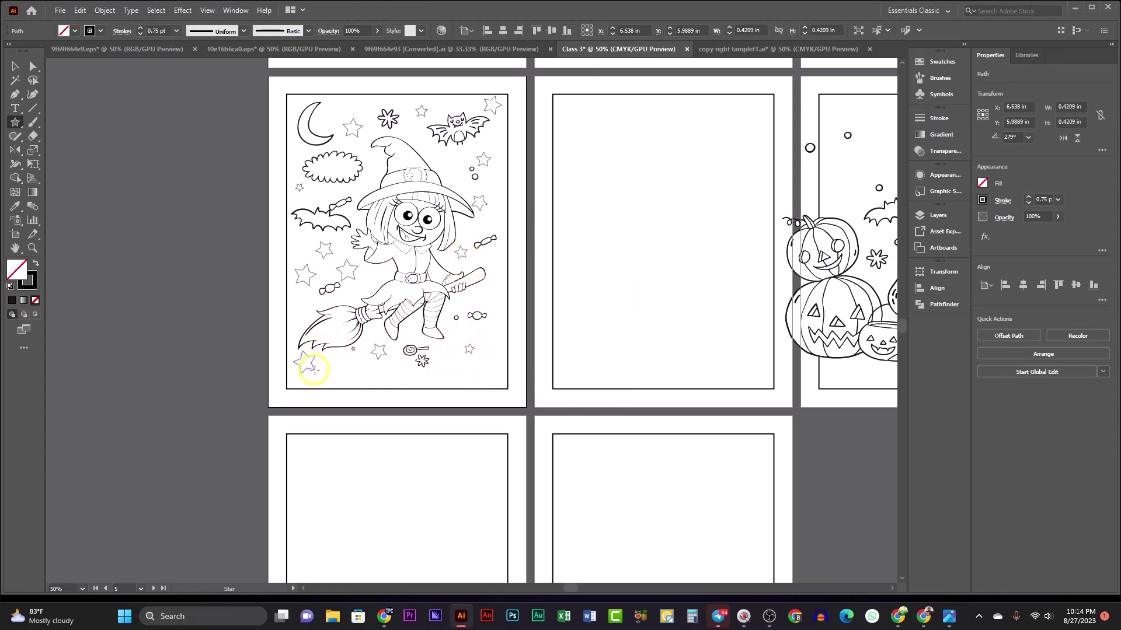
left_click_drag(314, 368, 313, 368)
left_click_drag(444, 158, 446, 159)
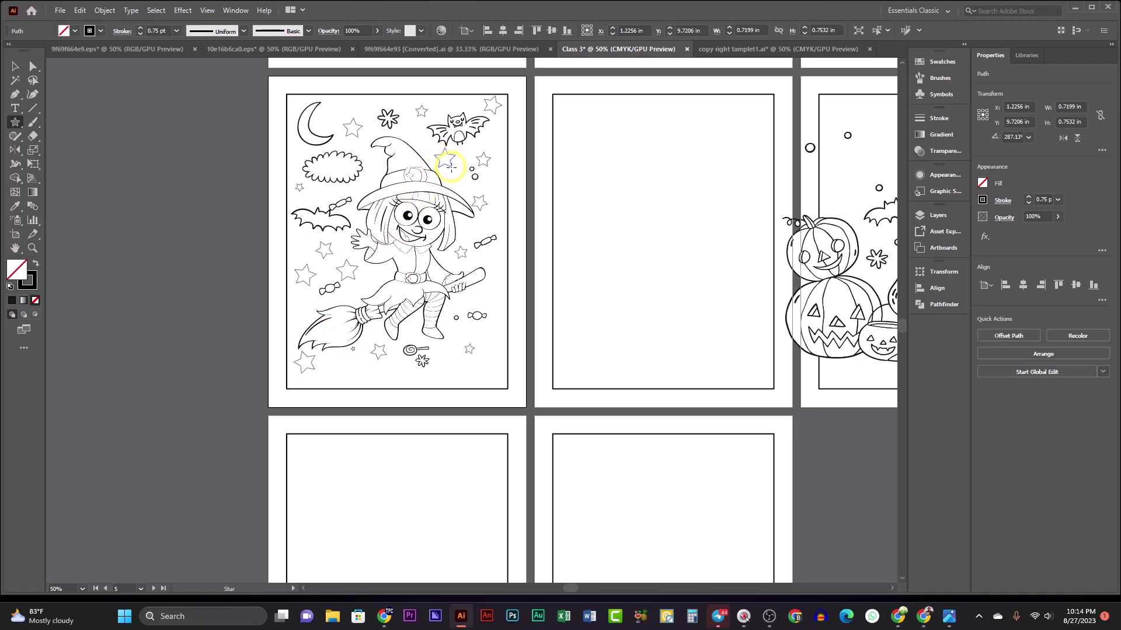
- Scale the cat-girl and pumpkin group down to about 6.85 x 6.69 in and fit it inside the border of the second row's third page
left_click(14, 66)
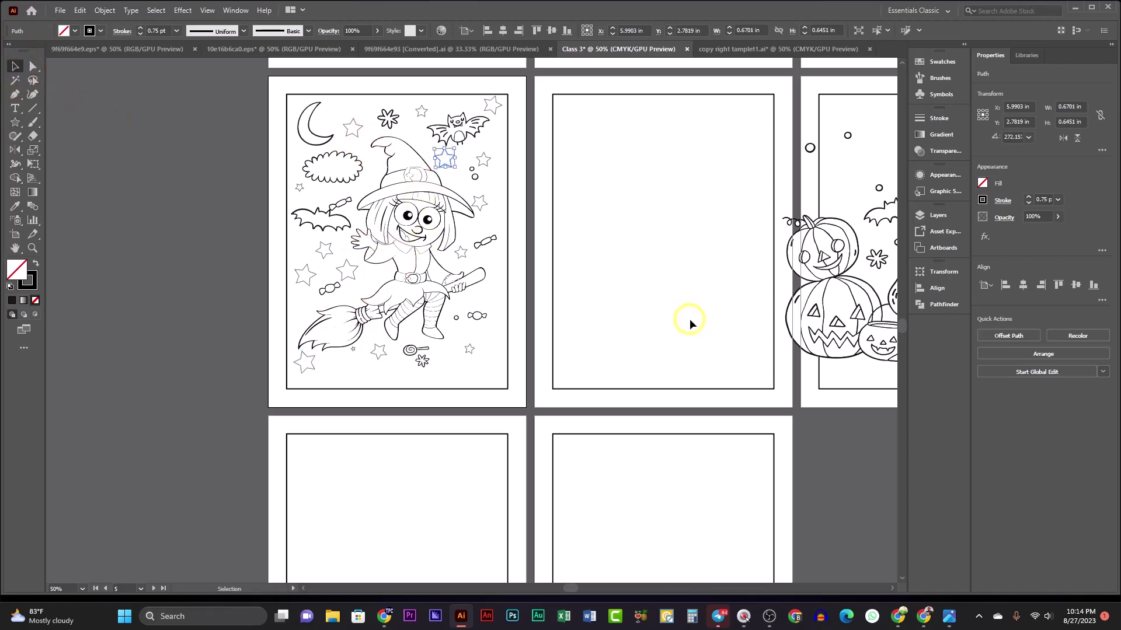
left_click(689, 320)
scroll(689, 316, "down", 1)
left_click_drag(689, 310, 419, 326)
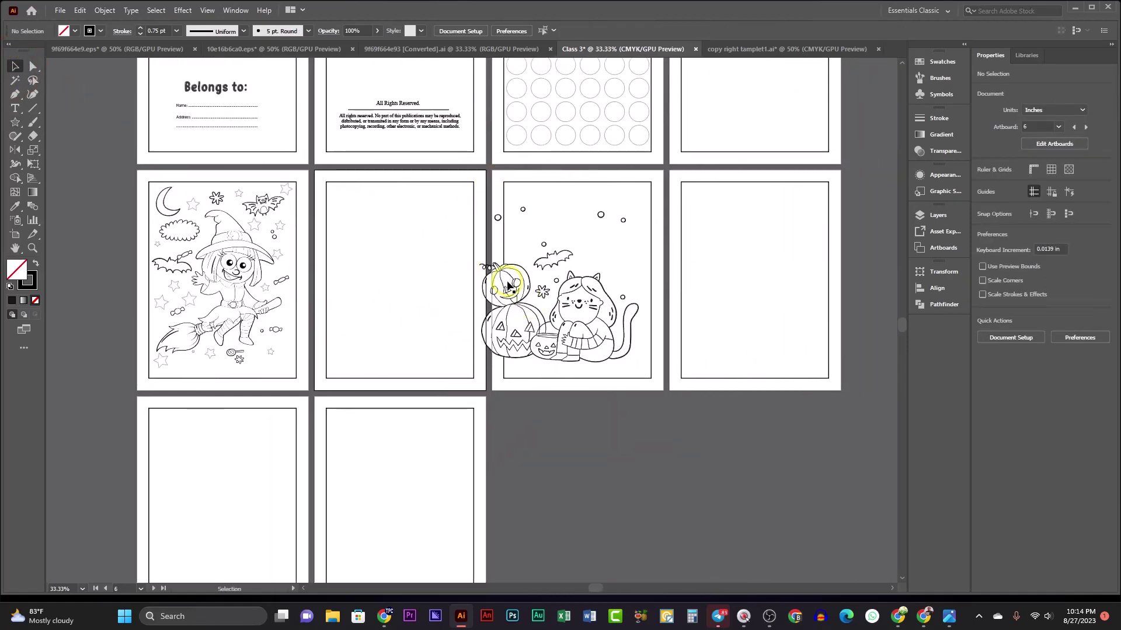
left_click_drag(507, 286, 365, 275)
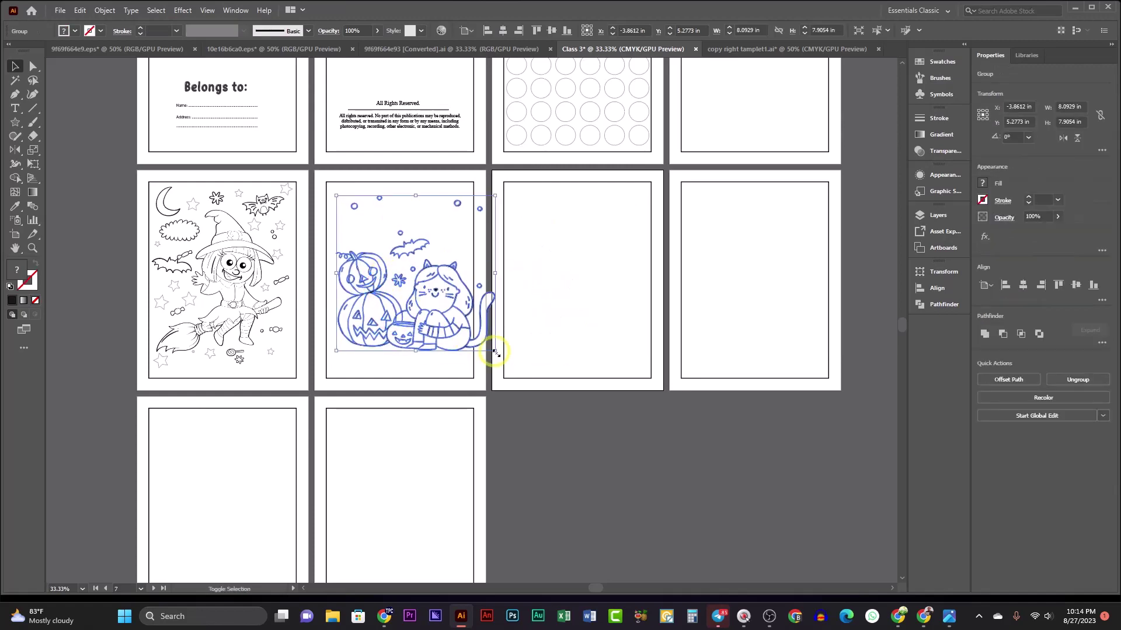
left_click_drag(495, 353, 601, 359)
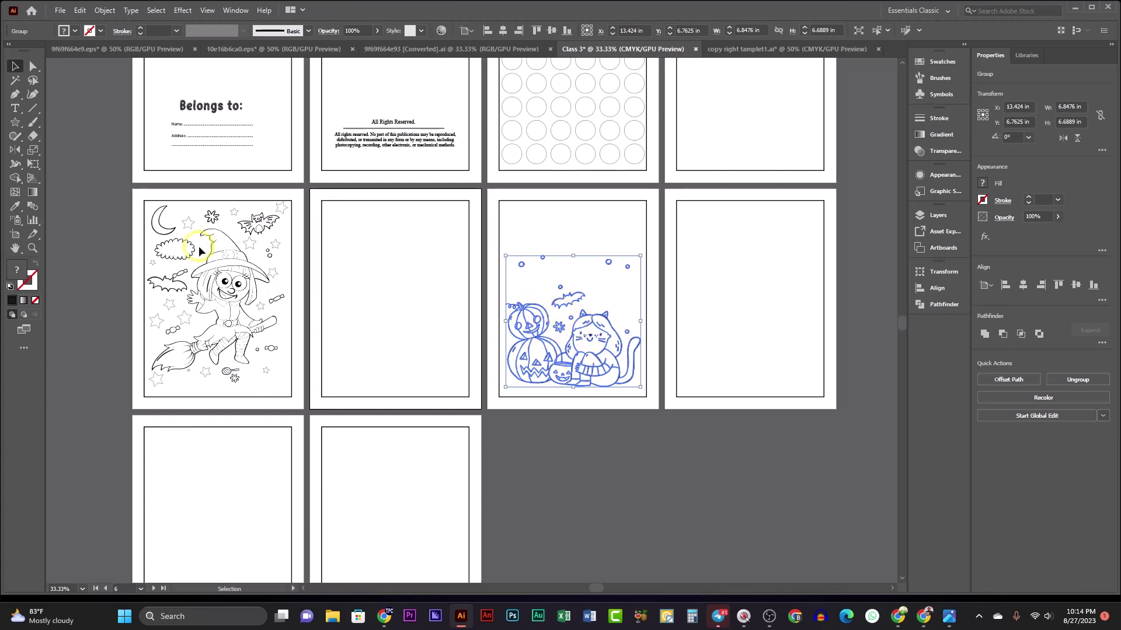
- Reflect the cat-girl and pumpkin group across the vertical axis and adjust its position slightly within the page border
double_click(14, 150)
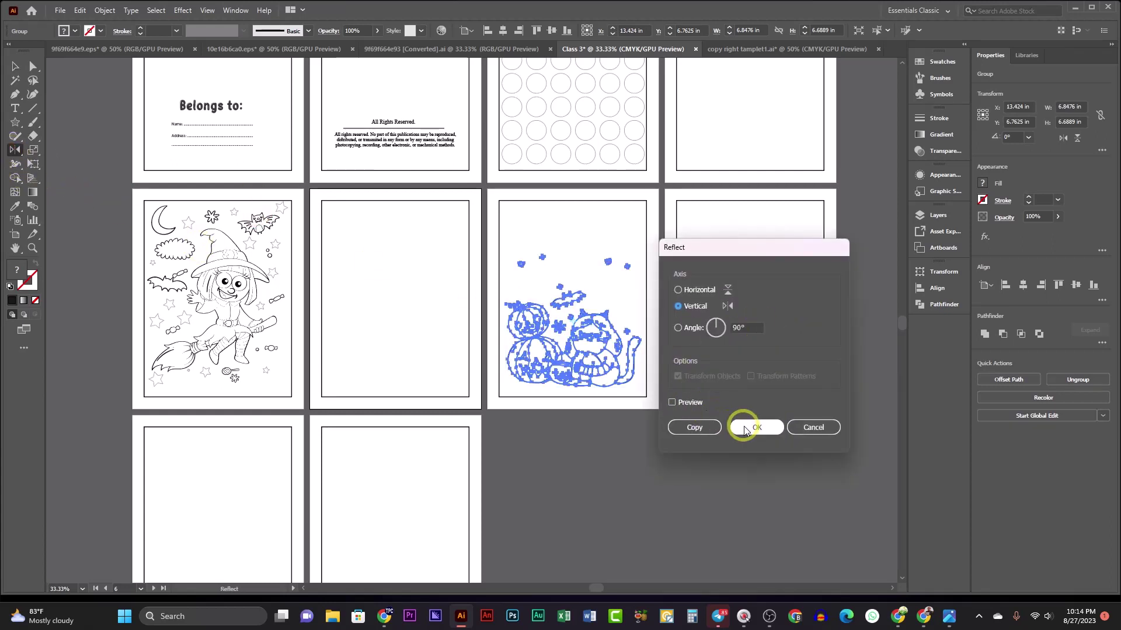
left_click(745, 428)
left_click(15, 66)
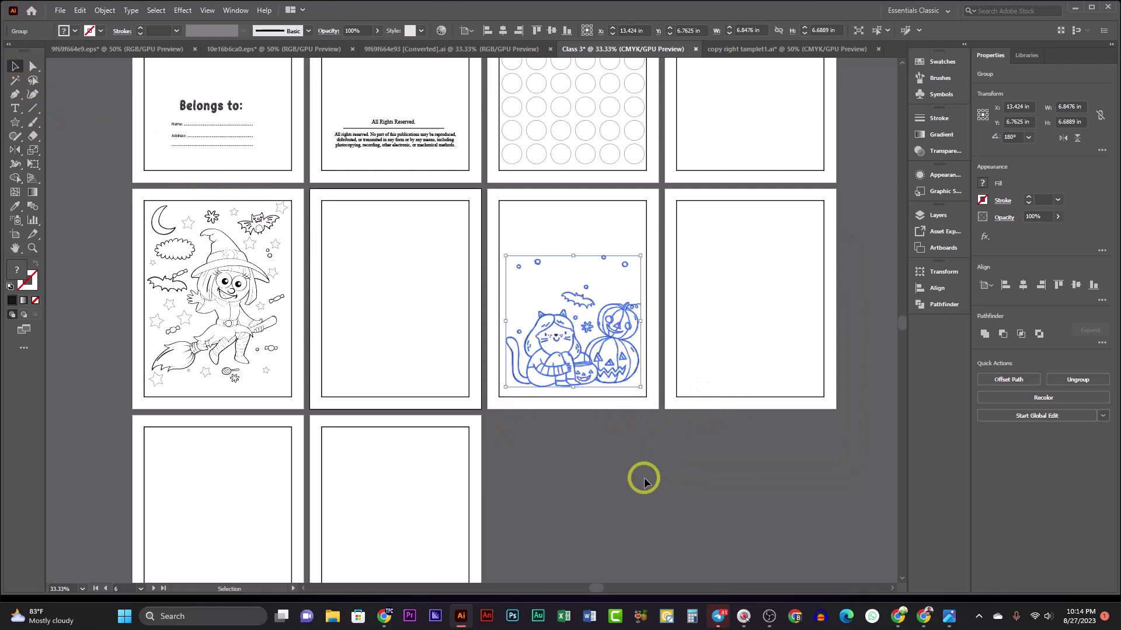
left_click(613, 427)
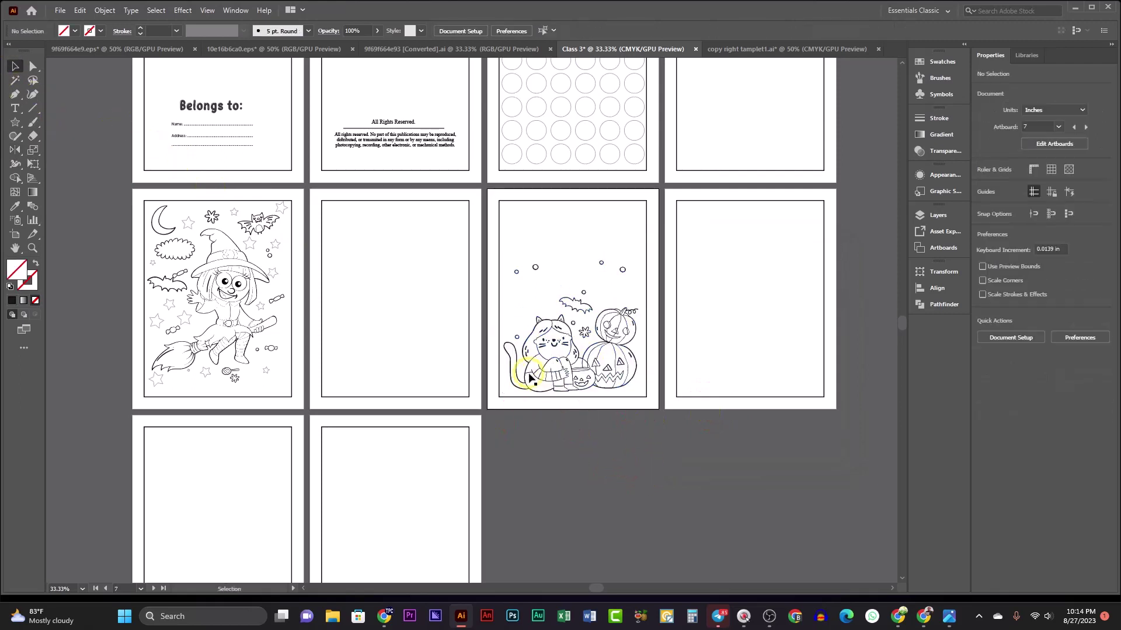
left_click(15, 122)
left_click_drag(555, 330, 536, 306)
left_click(14, 66)
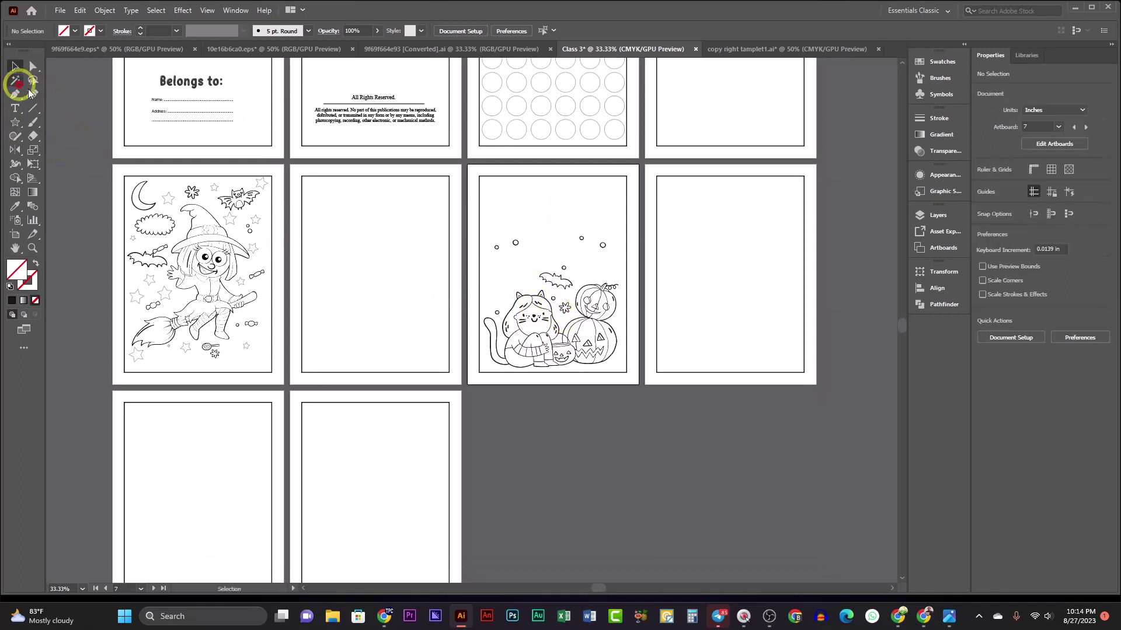
left_click(532, 332)
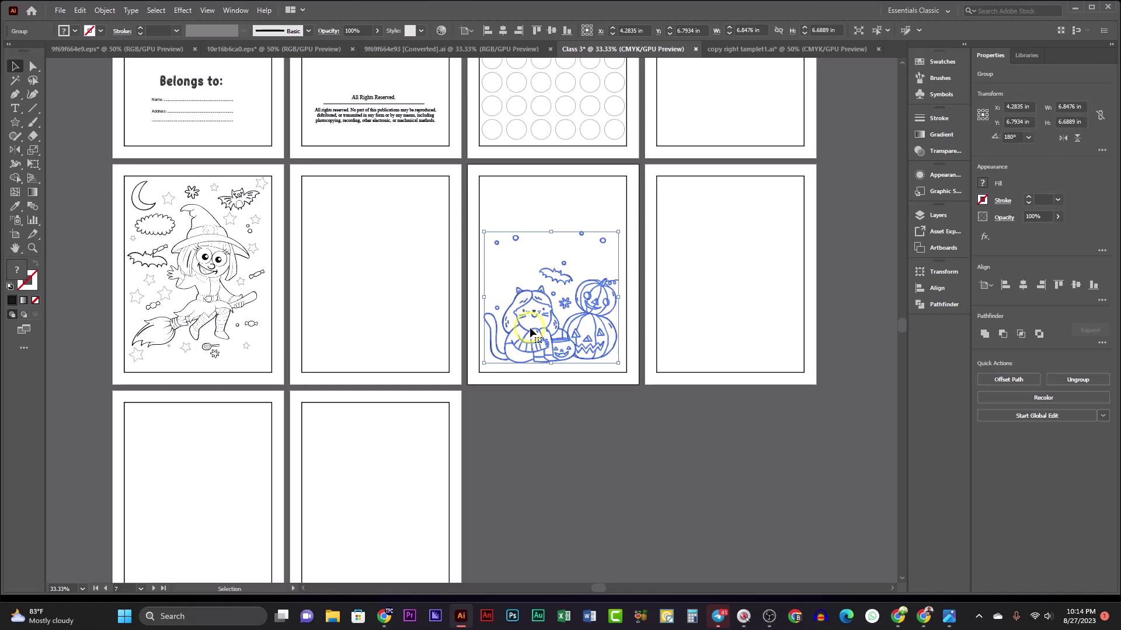
left_click(580, 428)
left_click(900, 618)
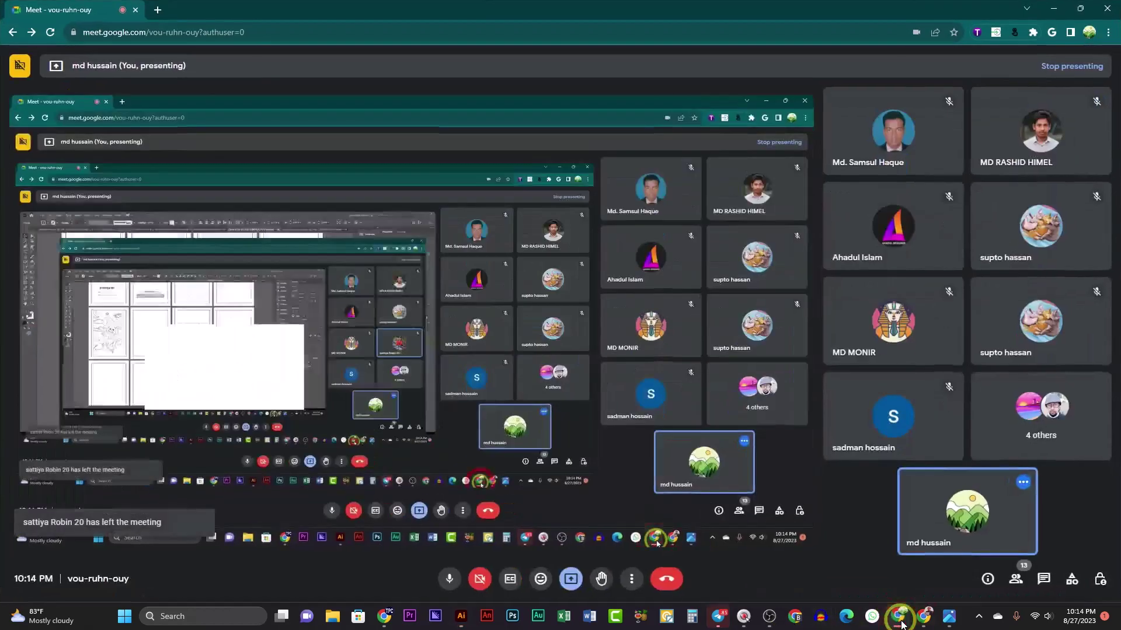
left_click(899, 618)
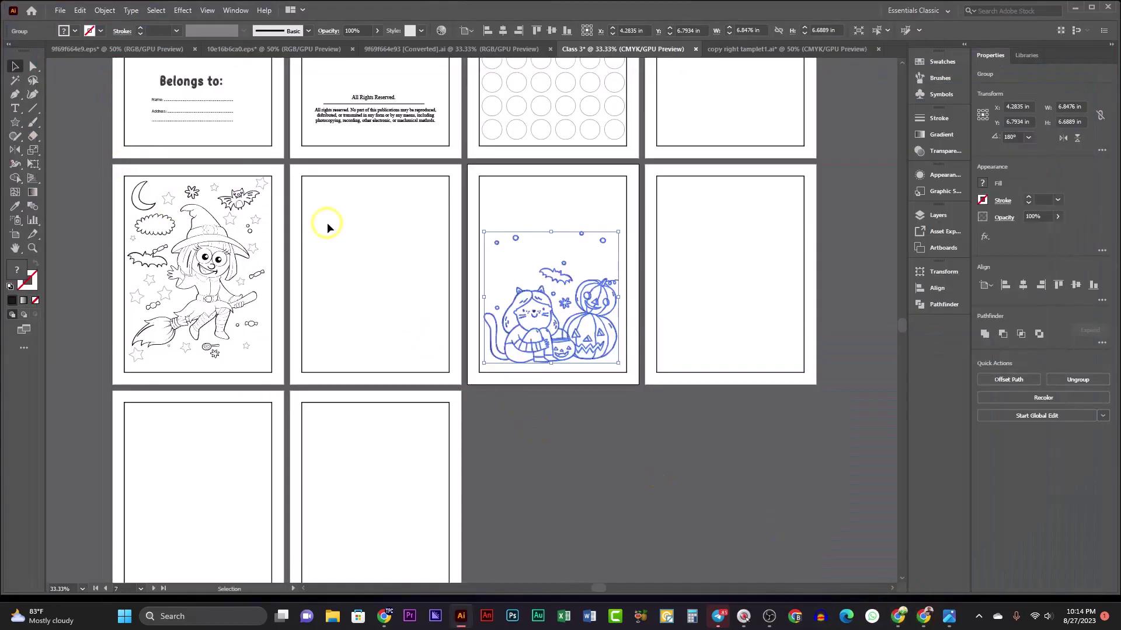
- Draw a star about 0.86 x 0.84 in above the cat-girl on her page and give it a 0.5 pt black stroke
left_click(511, 214)
left_click(15, 122)
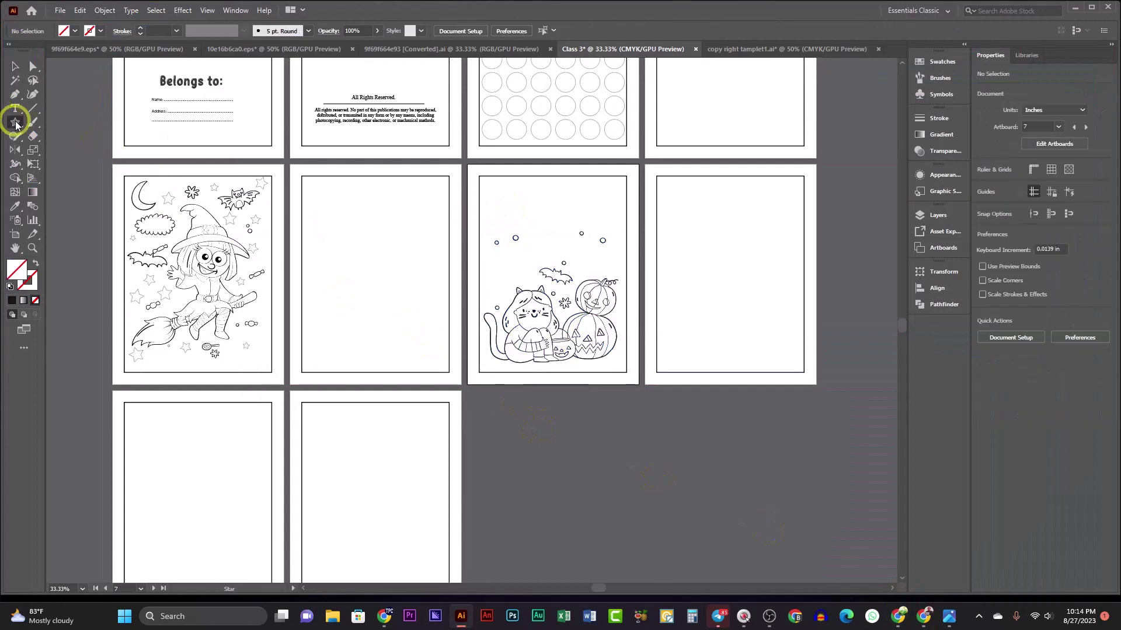
left_click_drag(500, 199, 531, 228)
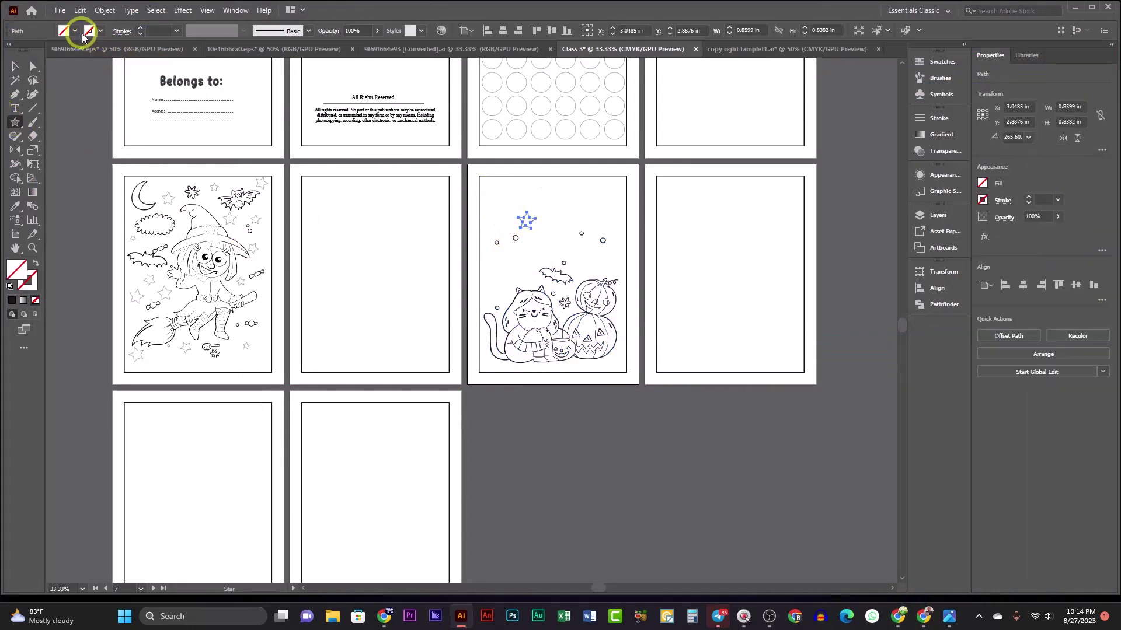
left_click(140, 31)
left_click(140, 28)
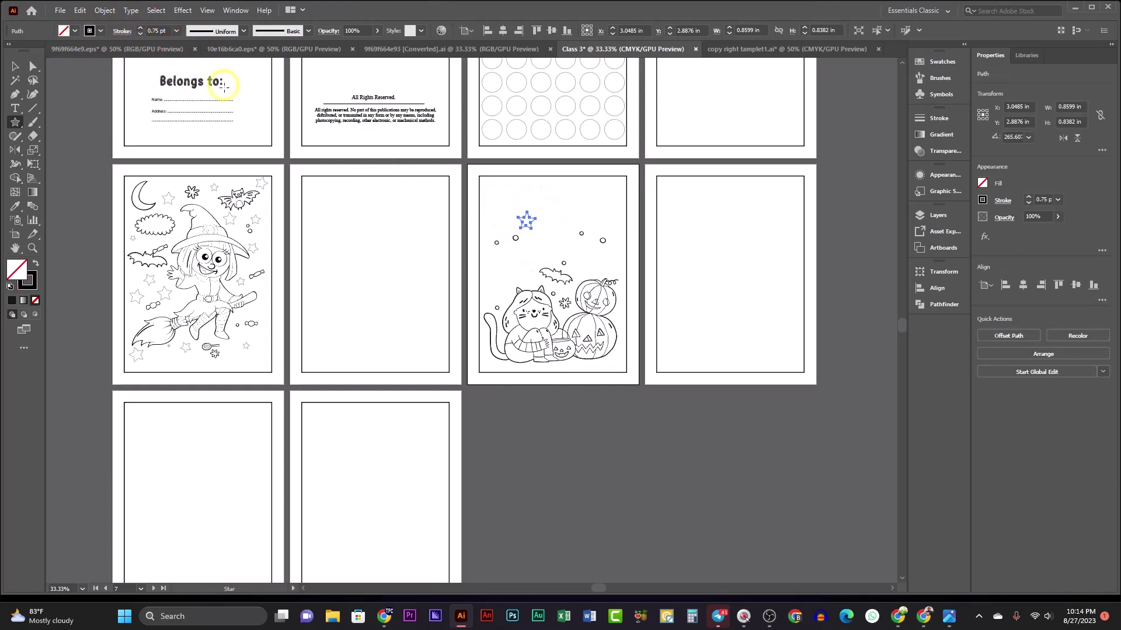
left_click(140, 33)
- Draw a 0.75 pt outlined star about 1.24 x 1.20 in atop the cat-girl page, and add smaller stars along the page's left side
left_click_drag(547, 204, 548, 208)
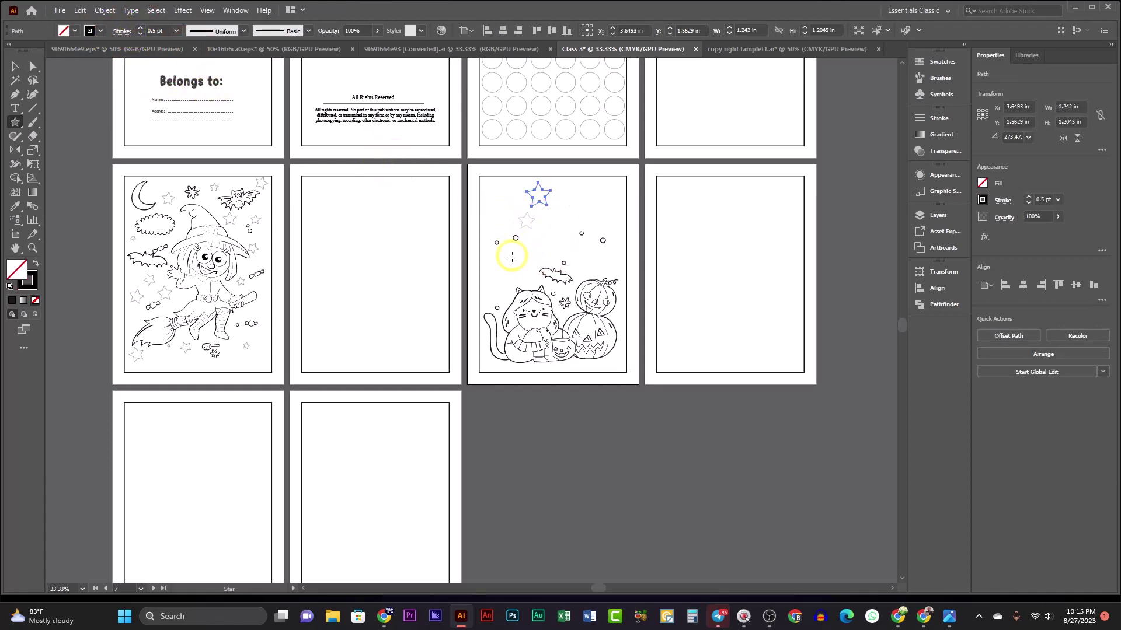
left_click(140, 28)
left_click_drag(499, 259, 501, 254)
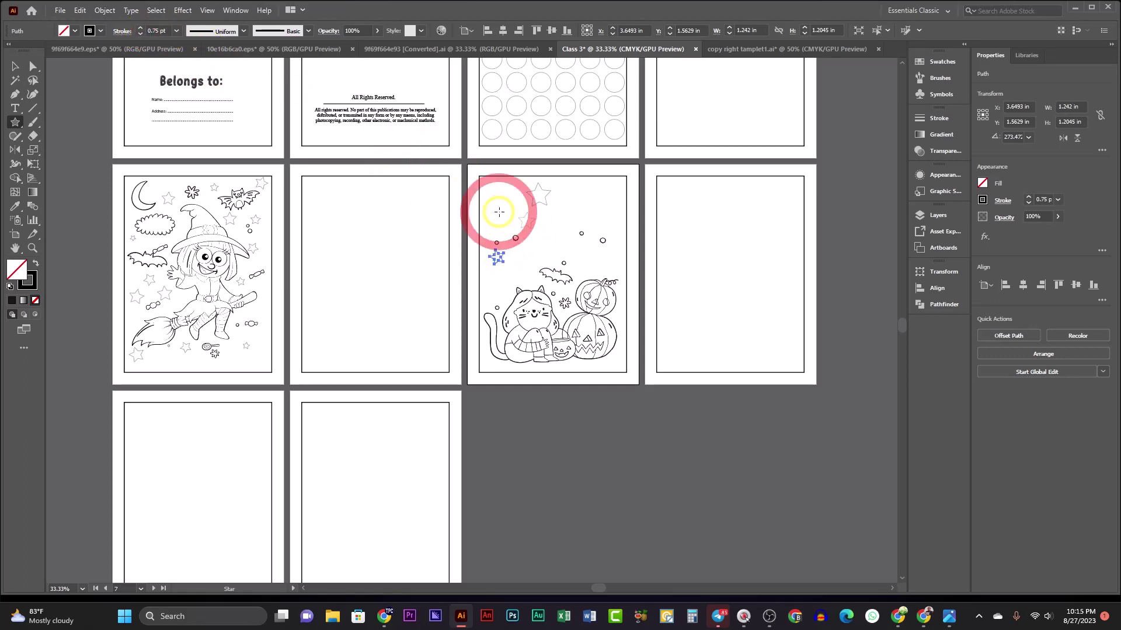
left_click_drag(499, 202, 507, 200)
- Scatter more outlined stars over the cat-girl page's upper half, above the pumpkins, around the centre and near the upper-left corner
mouse_move(583, 201)
left_mouse_down()
mouse_move(575, 218)
mouse_move(591, 217)
mouse_move(551, 225)
mouse_move(548, 246)
left_mouse_up()
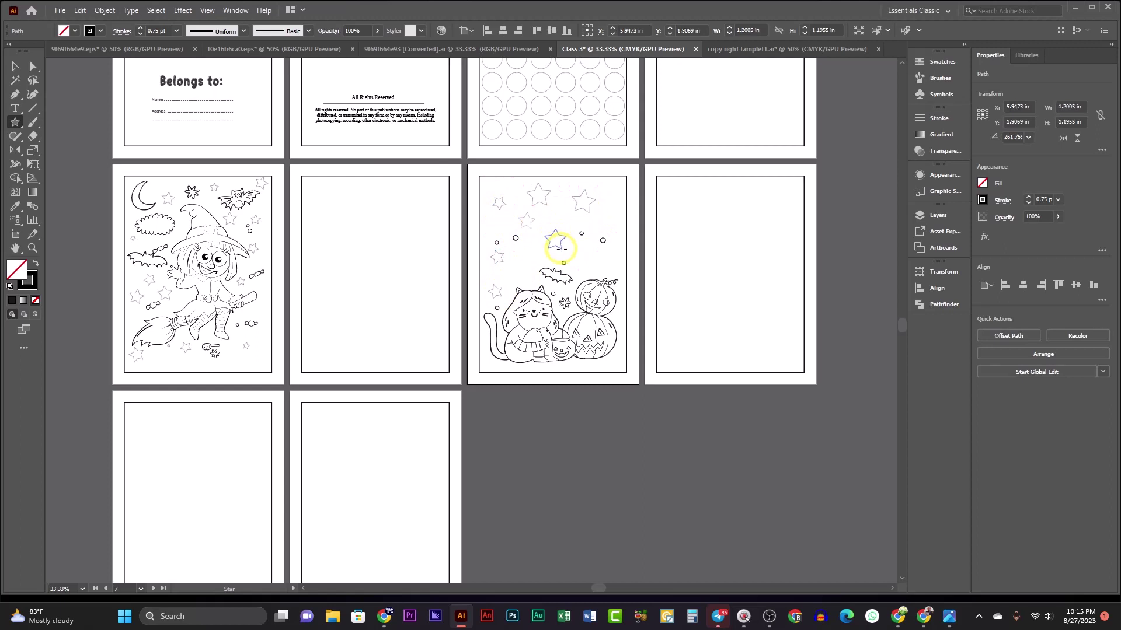
left_click_drag(610, 192, 605, 222)
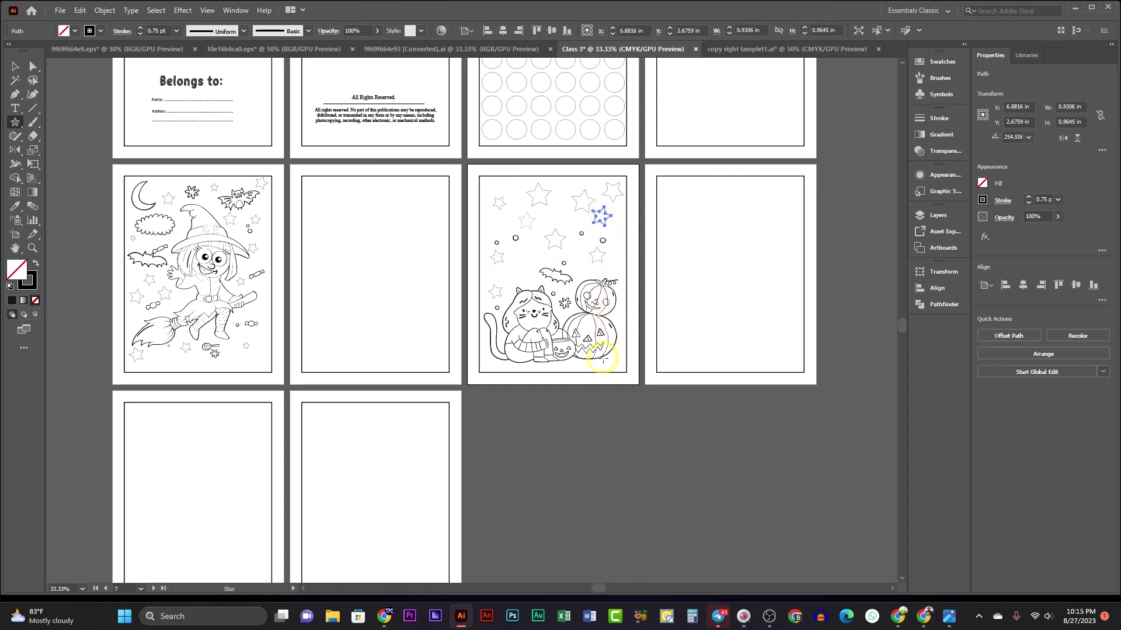
left_click_drag(524, 270, 525, 267)
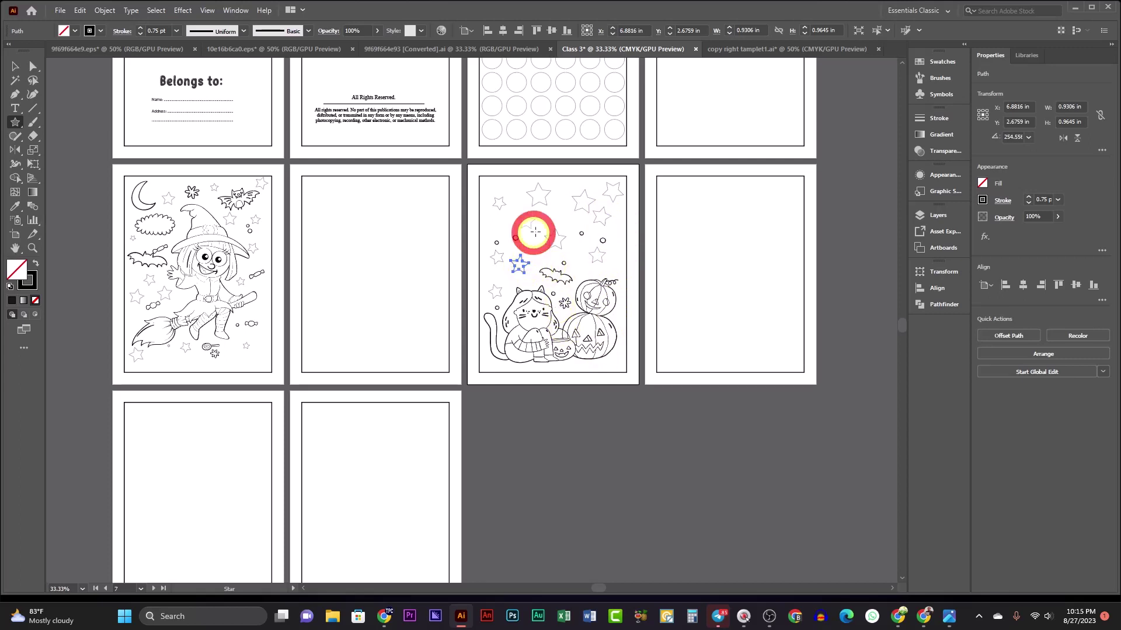
left_click_drag(555, 216, 510, 191)
left_click_drag(500, 230, 500, 229)
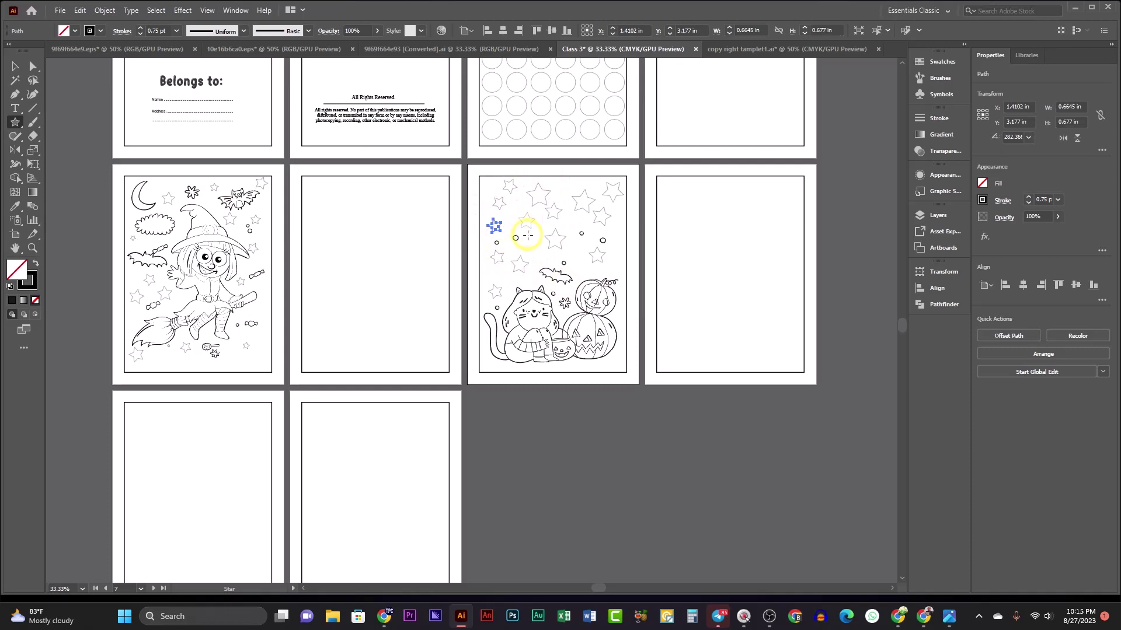
- Review the star placement on the cat-girl page alongside the witch page and the rest of the book
left_click(11, 66)
left_click(511, 318)
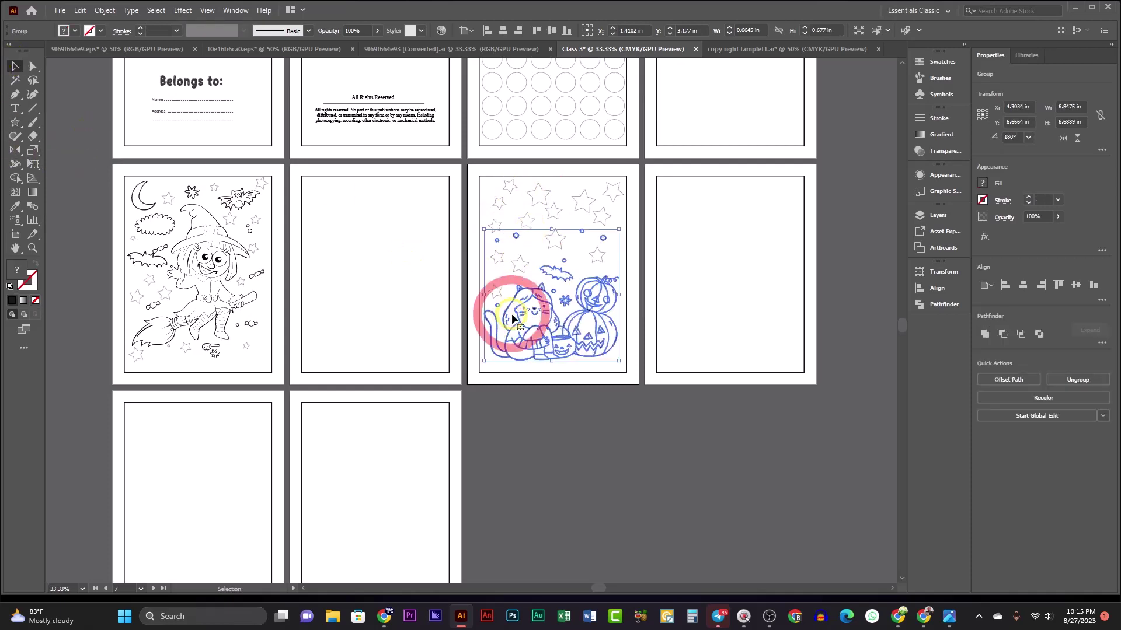
left_click(551, 405)
key("ctrl+minus")
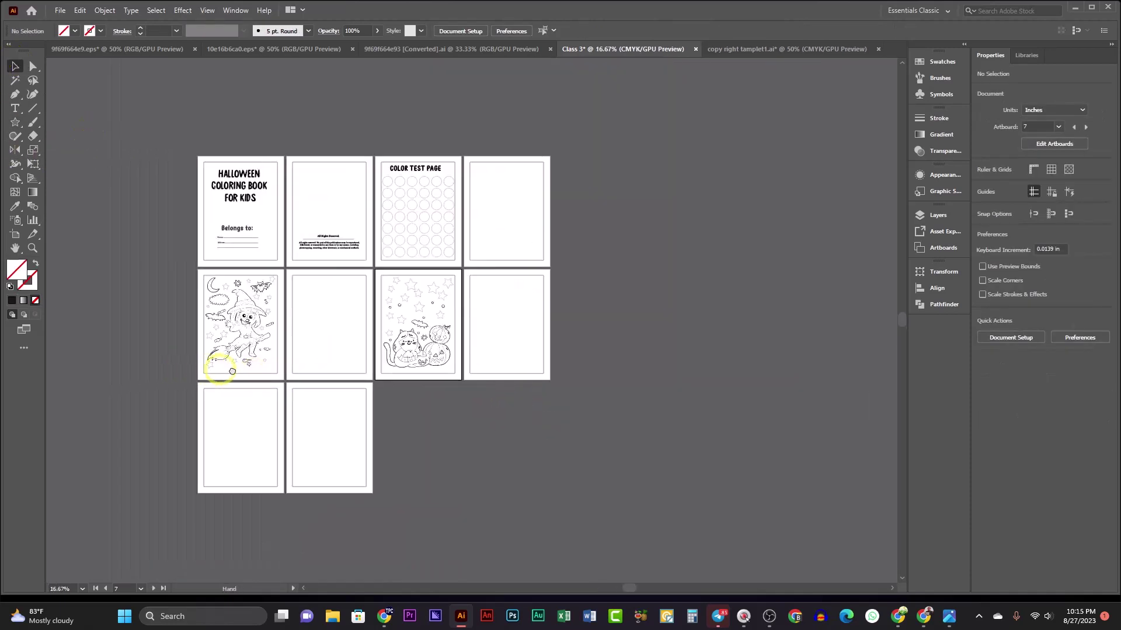
left_click(564, 425)
left_click_drag(540, 407, 530, 395)
scroll(520, 315, "up", 3)
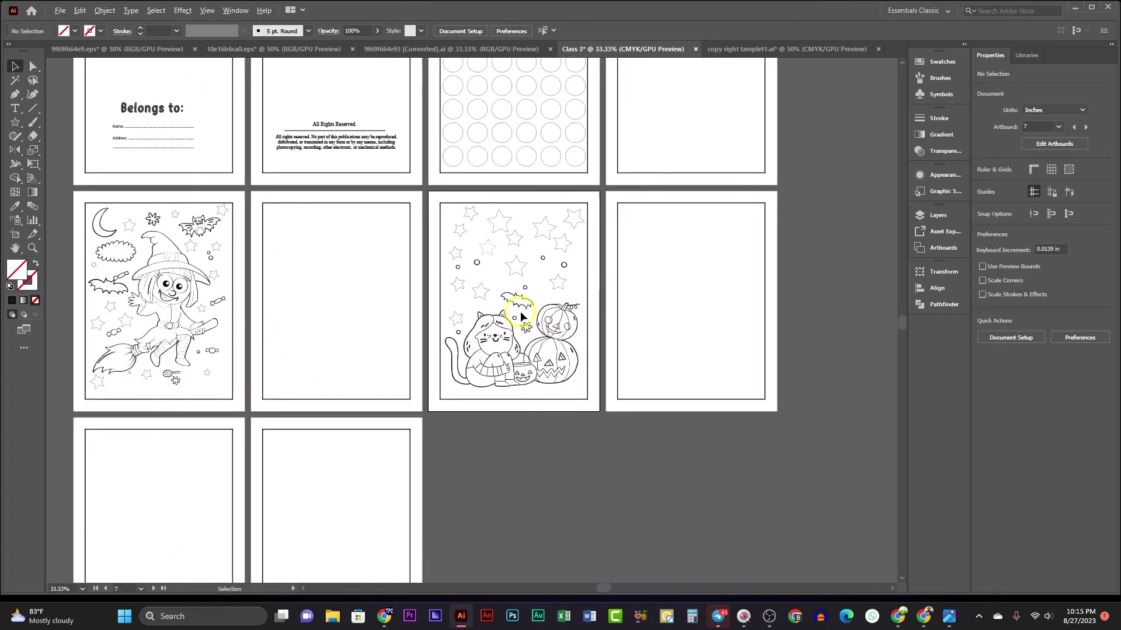
left_click_drag(429, 295, 455, 335)
left_click_drag(234, 355, 420, 328)
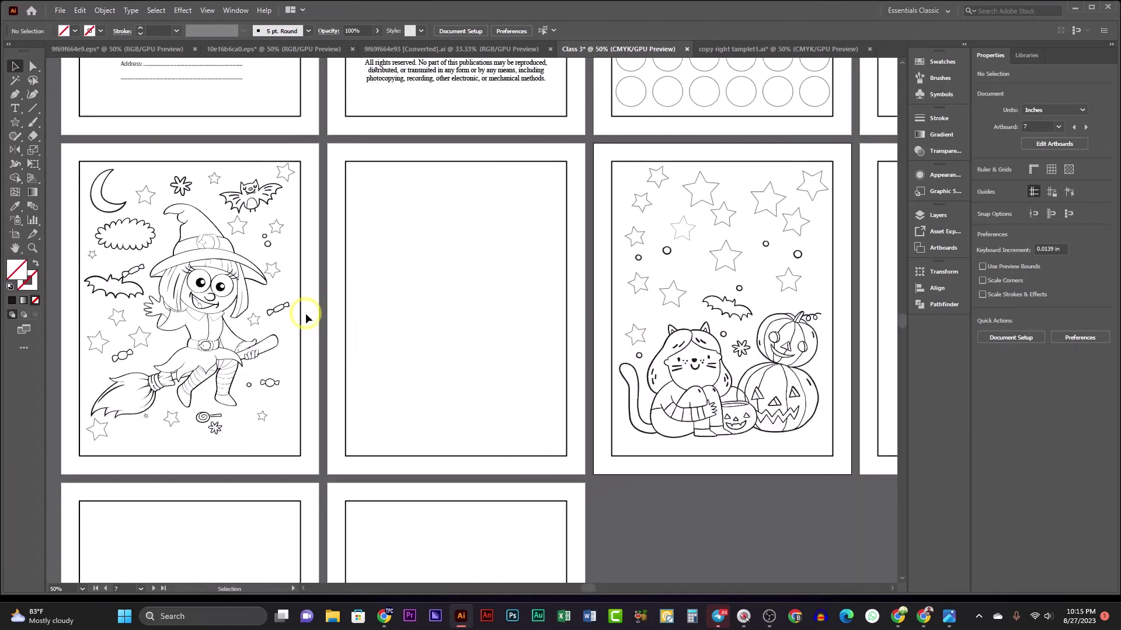
- Copy the smiling bat from the witch page to the cat-girl page's upper left, deleting the crowded stars and repositioning a nearby one
scroll(381, 276, "up", 2)
scroll(381, 277, "right", 2)
left_click_drag(188, 242, 637, 238)
left_click(640, 236)
key("Delete")
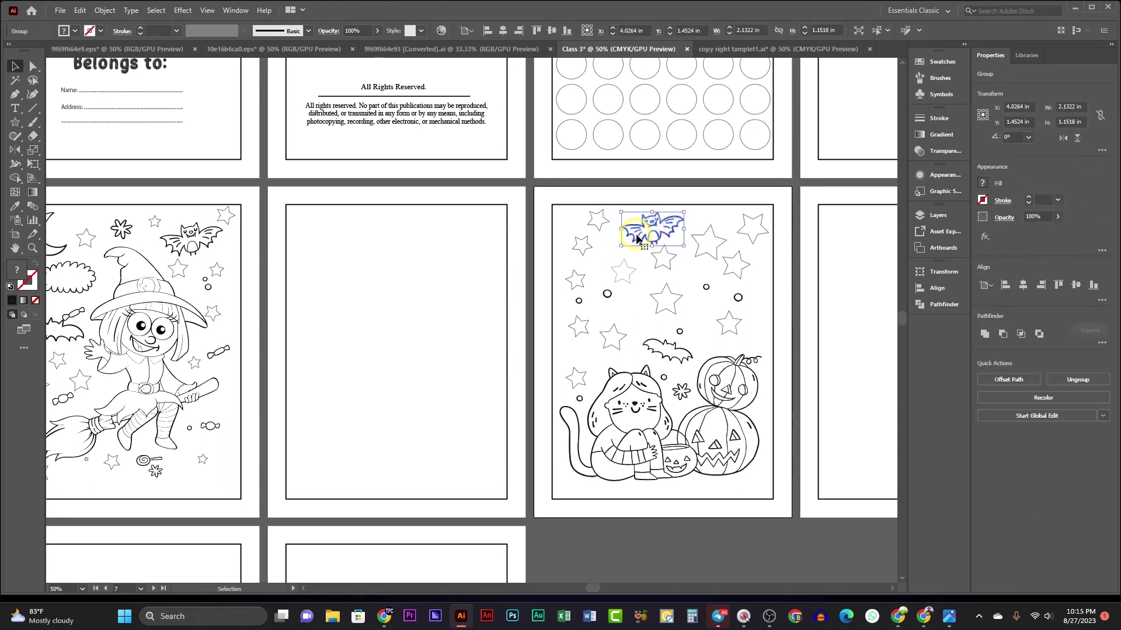
left_click(636, 274)
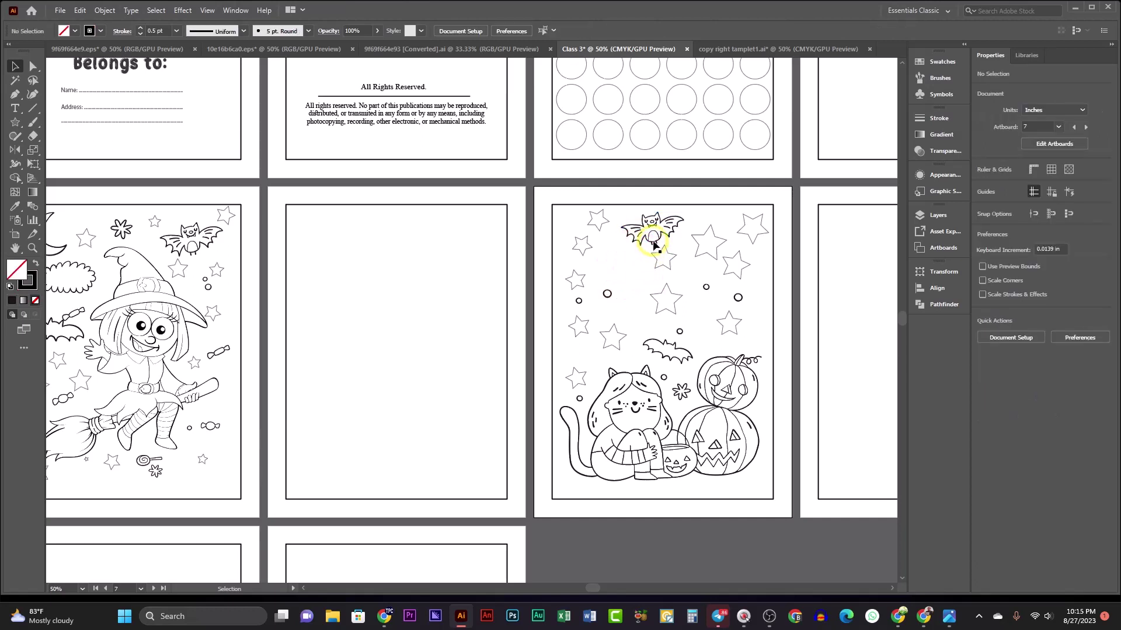
mouse_move(653, 244)
left_mouse_down()
mouse_move(608, 281)
mouse_move(624, 279)
mouse_move(581, 255)
mouse_move(590, 229)
mouse_move(672, 232)
left_mouse_up()
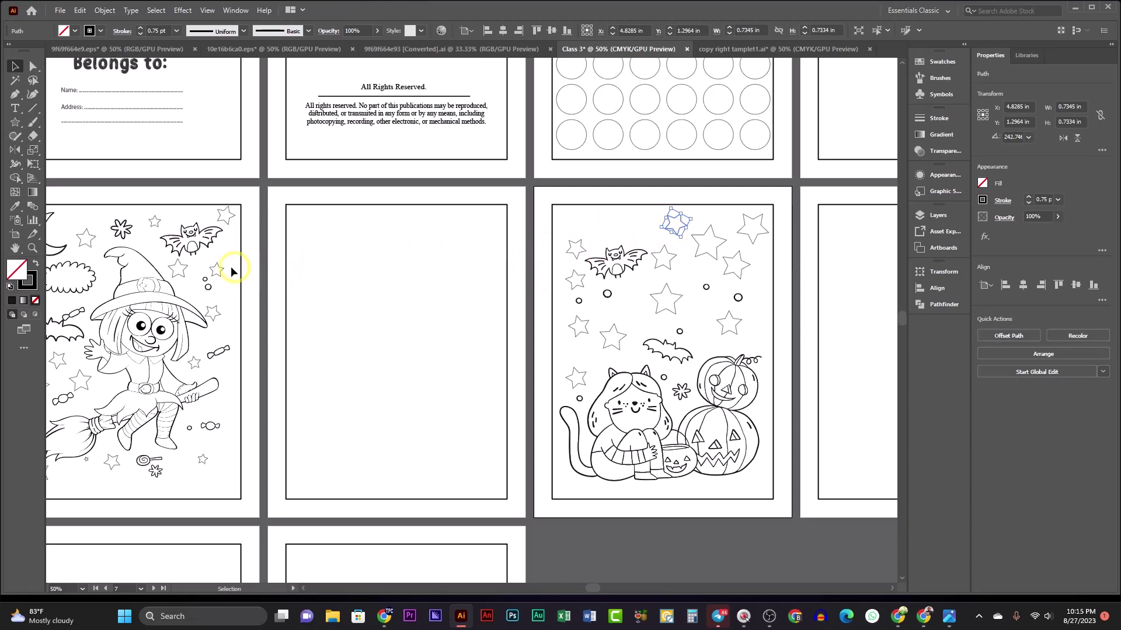
- Copy the upper flower-shaped splat and the plain winged bat from the witch page into the cat-girl page's upper half
left_click(123, 228)
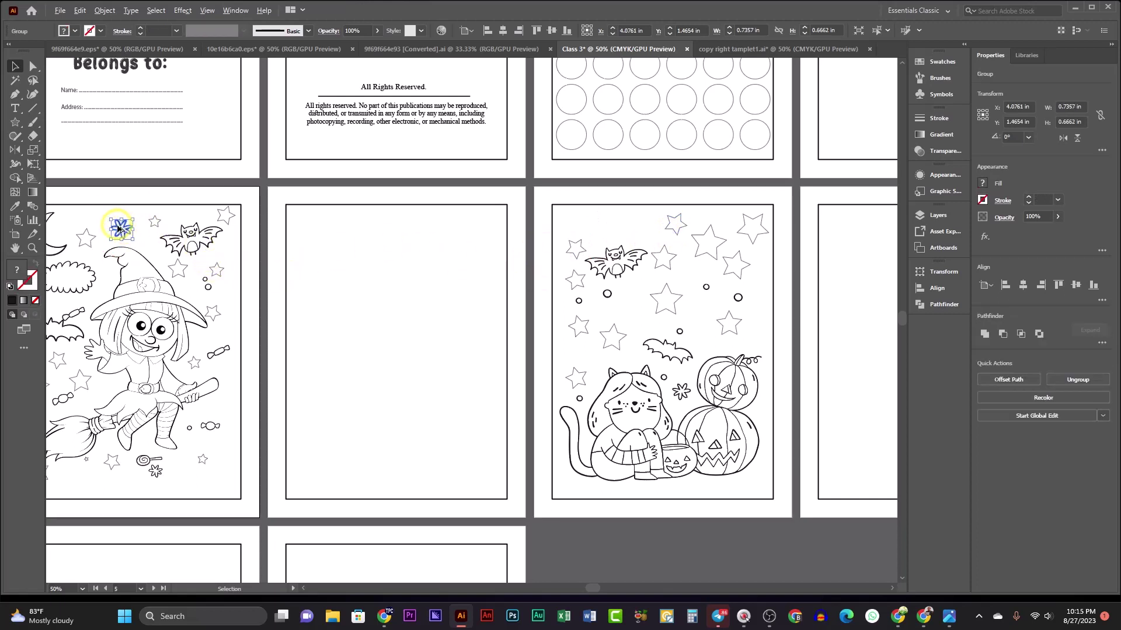
left_click_drag(118, 232, 609, 225)
left_click_drag(402, 347, 541, 310)
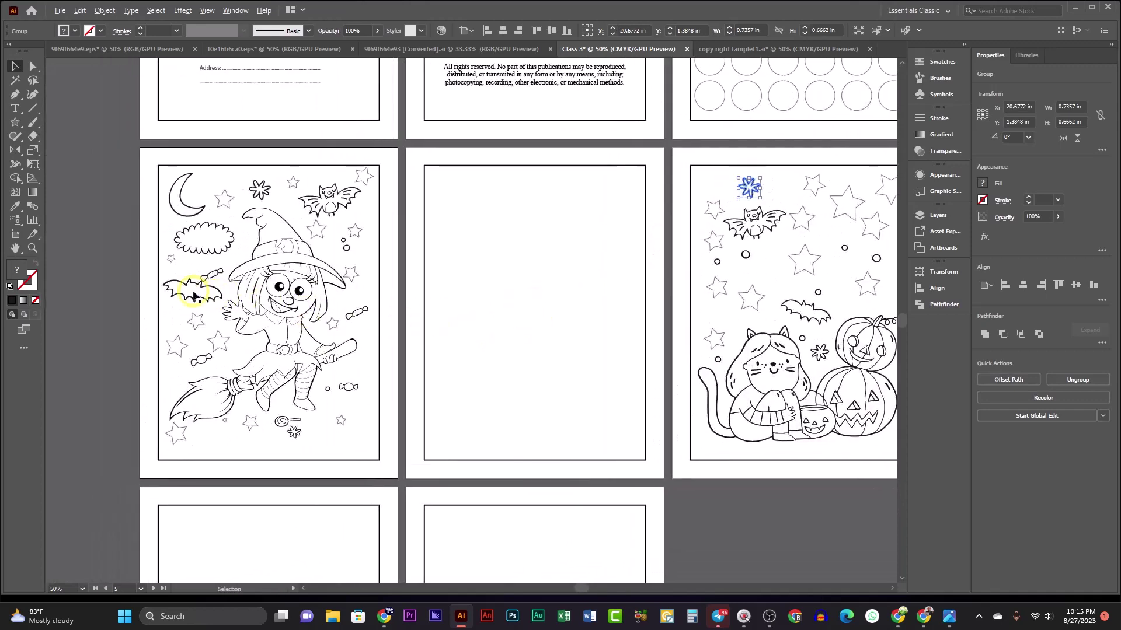
left_click_drag(189, 292, 850, 271)
left_click_drag(808, 305, 518, 336)
left_click(569, 309)
left_click(730, 316)
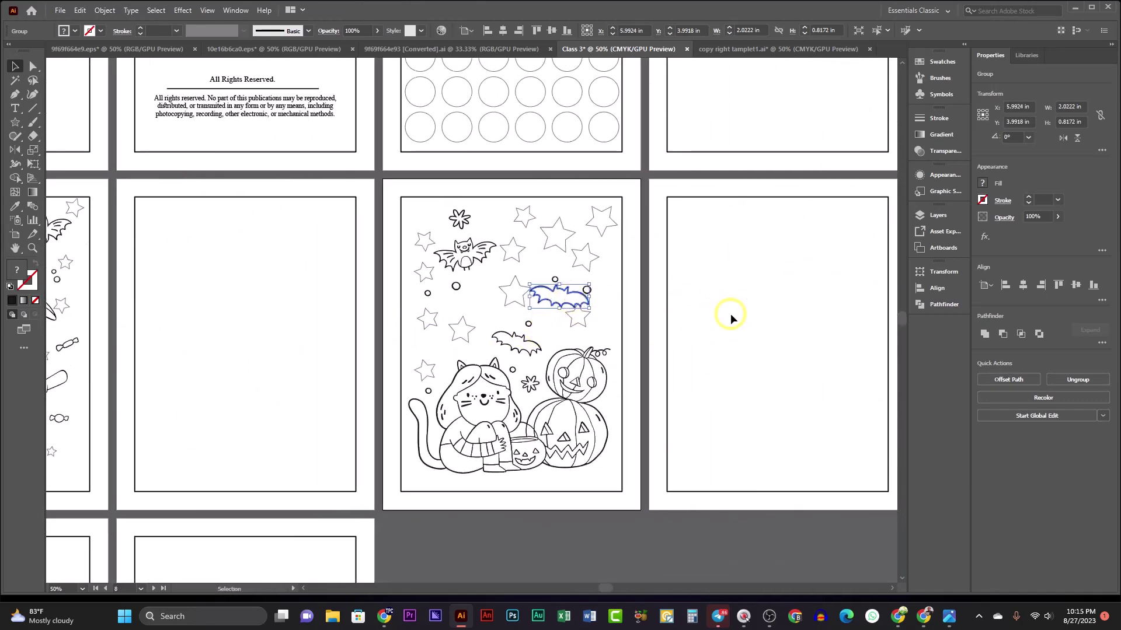
- Copy the scalloped cloud from the witch page to the cat-girl page, just below the smiling bat
scroll(731, 318, "down", 1)
left_click_drag(457, 386, 523, 367)
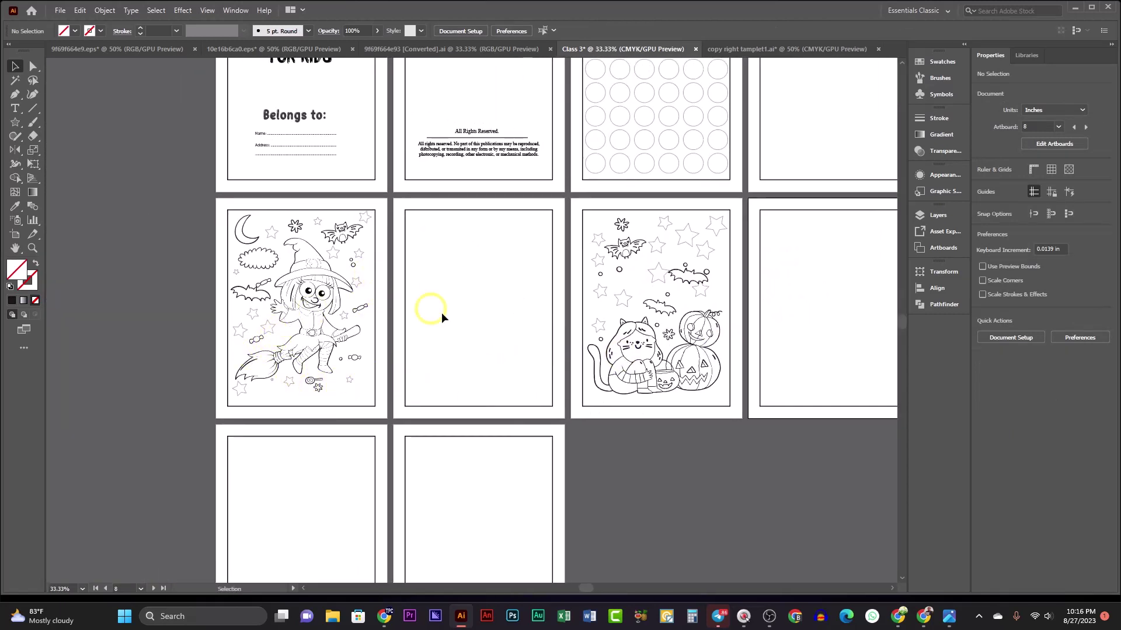
left_click(258, 264)
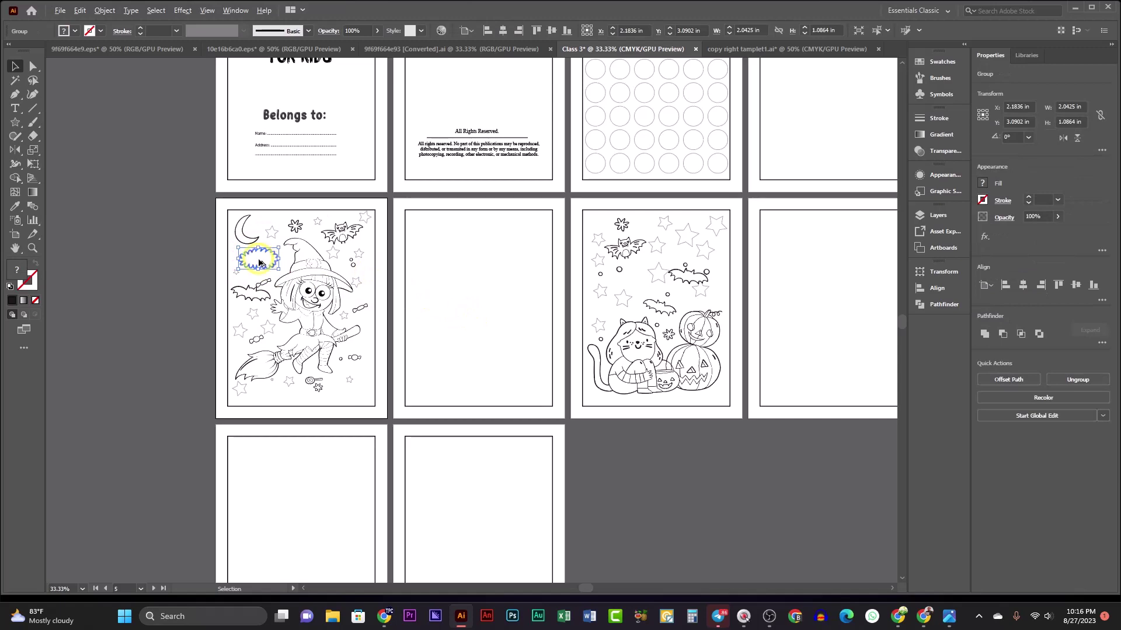
left_click_drag(258, 264, 645, 271)
left_click(705, 401)
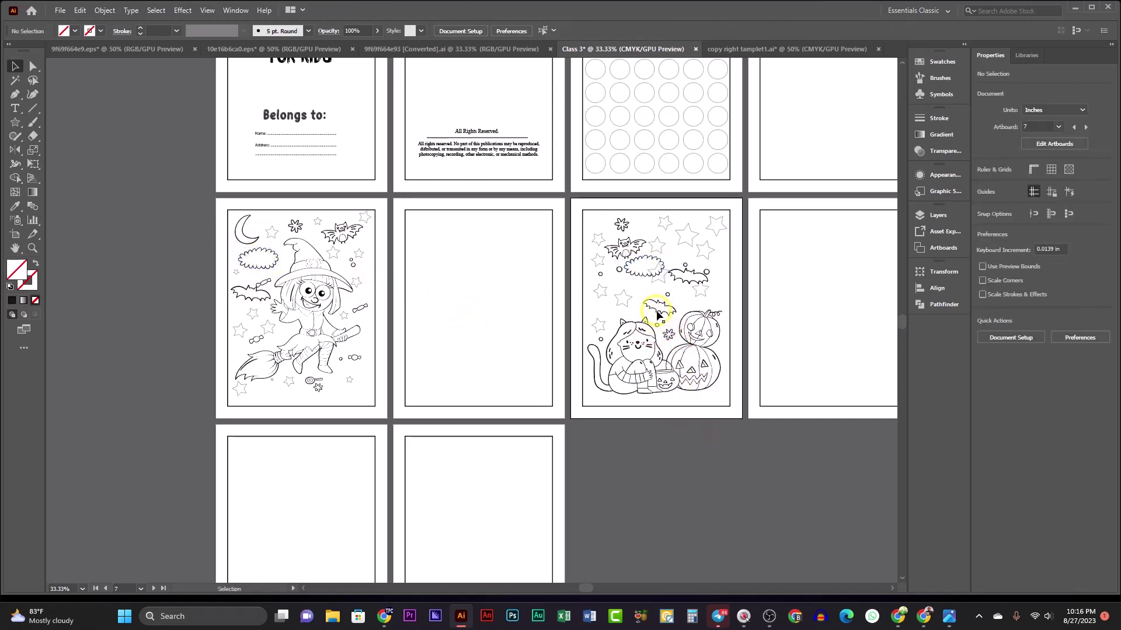
- Delete the star that overlaps the cloud on the cat-girl page
scroll(656, 315, "up", 1)
scroll(651, 266, "up", 2)
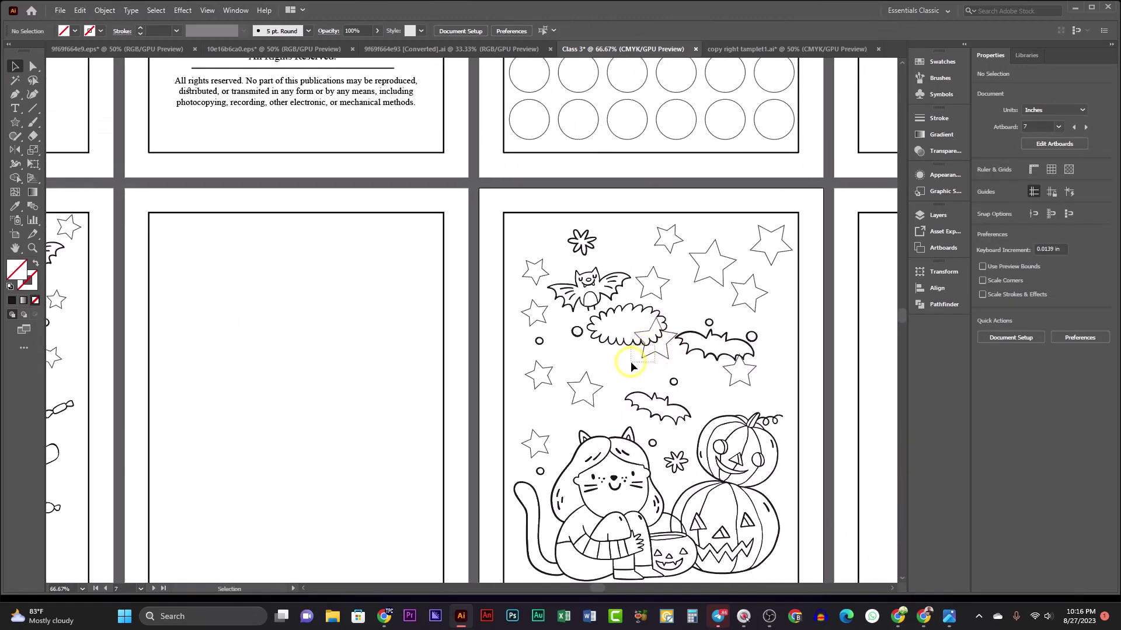
left_click_drag(631, 362, 615, 387)
left_click(616, 387)
left_click(668, 356)
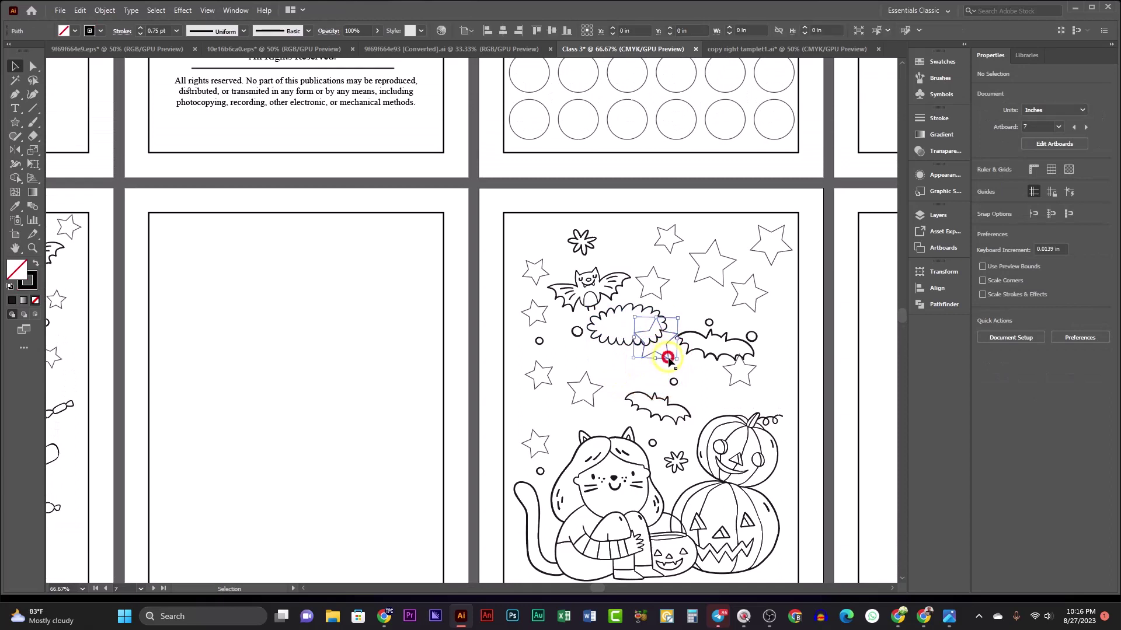
key("Delete")
- Move the cloud to the cat-girl page's top centre beside the splat and shift two stars down into the gap below it
left_click_drag(627, 335, 661, 246)
left_click(650, 242)
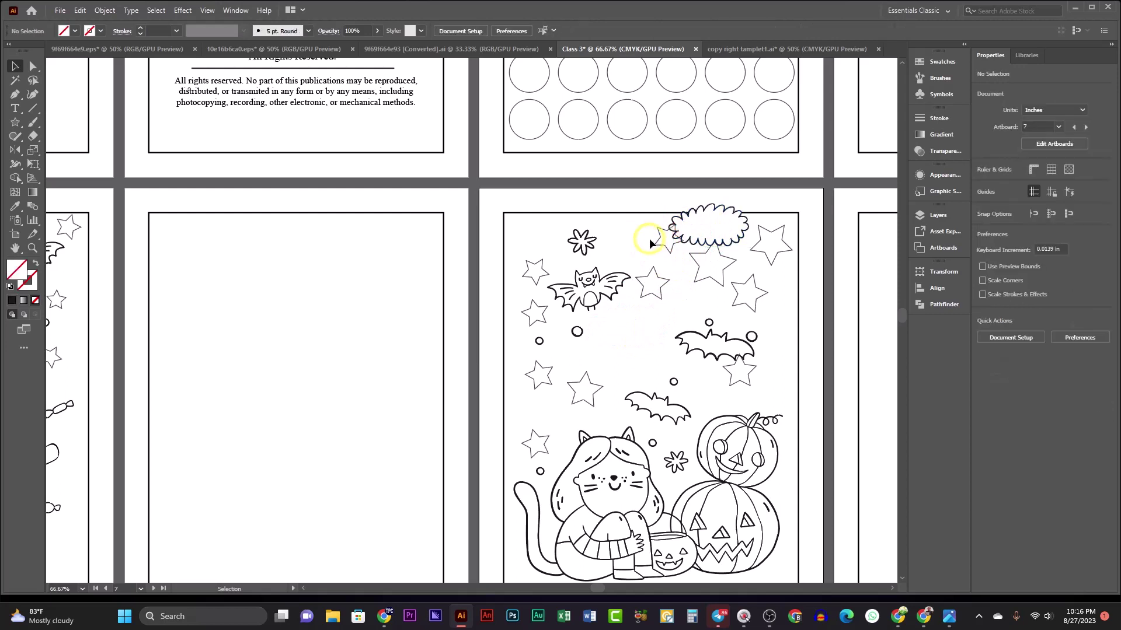
left_click(659, 269)
left_click_drag(660, 259, 649, 319)
left_click_drag(707, 254, 649, 260)
left_click(496, 272)
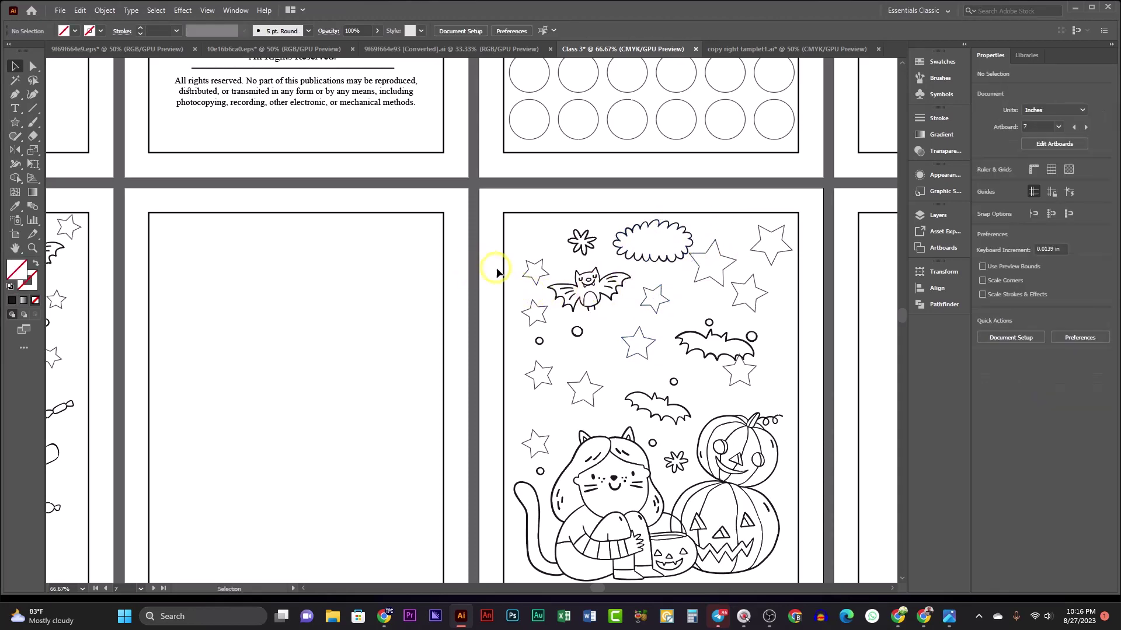
scroll(503, 265, "down", 2)
left_click_drag(743, 372, 775, 314)
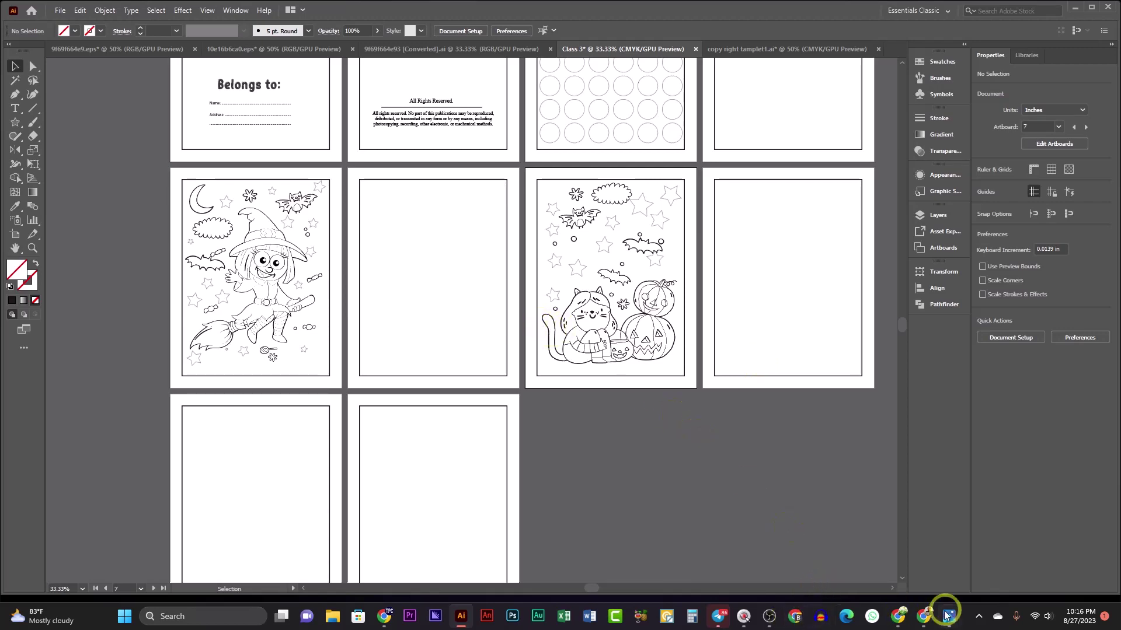
- Switch to Chrome and open the class module document in Google Docs
left_click(902, 617)
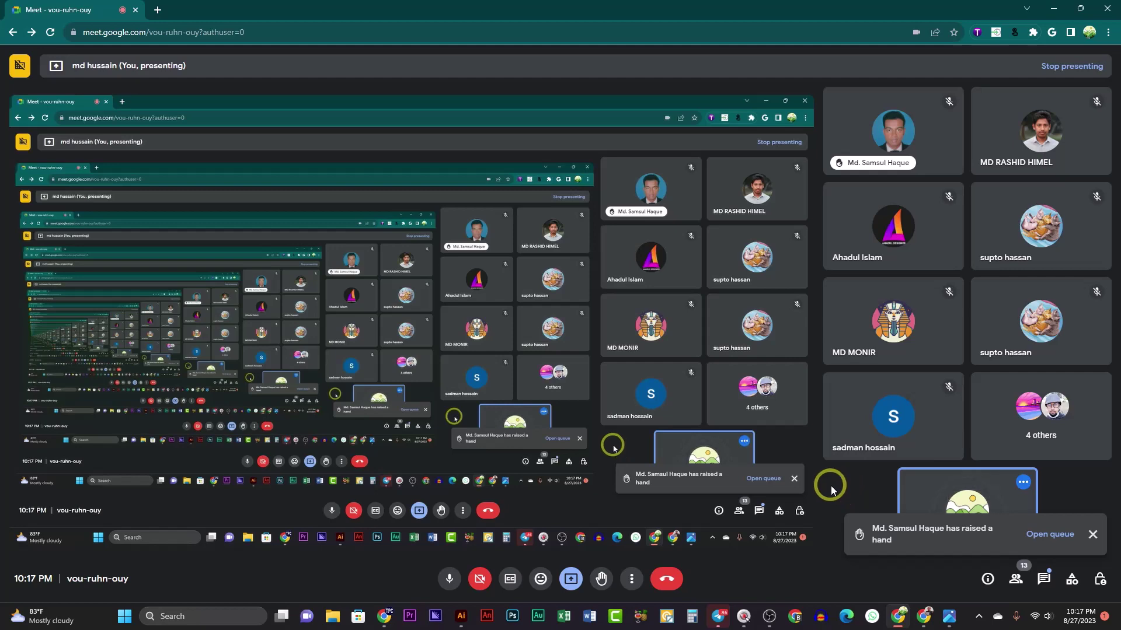
mouse_move(384, 618)
left_click(300, 544)
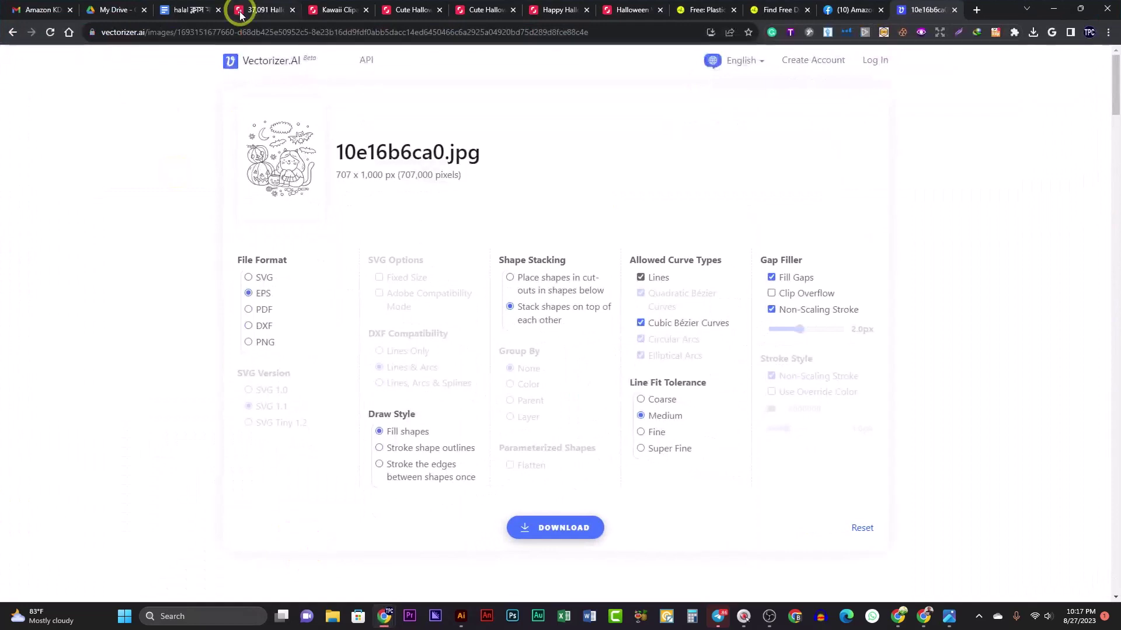
left_click(190, 10)
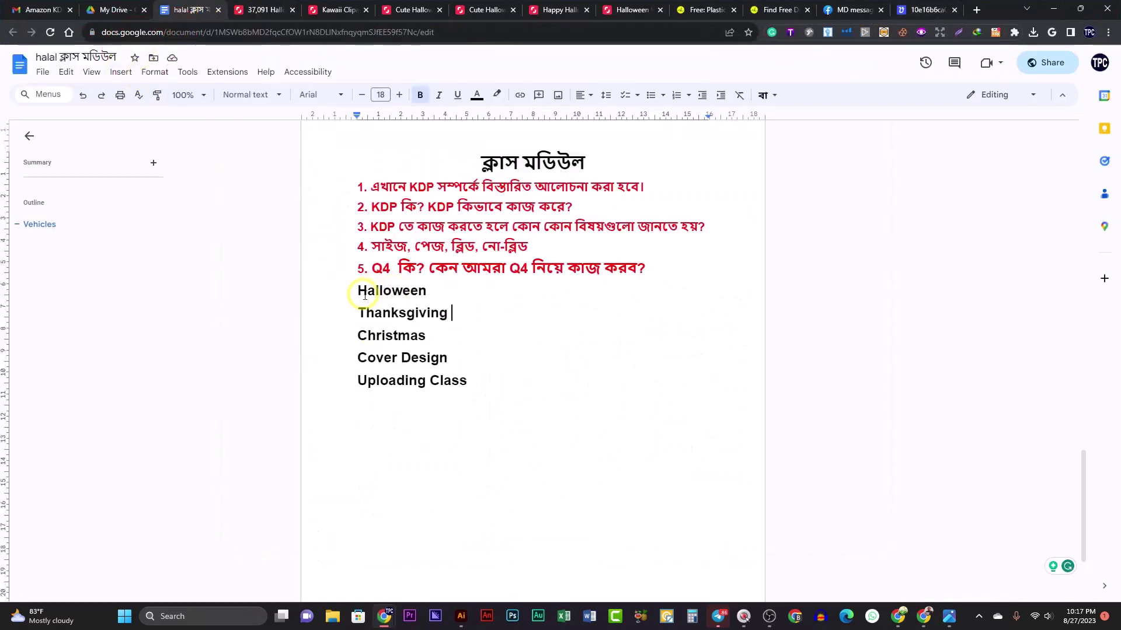
- Change the text colour of the Halloween, Thanksgiving and Christmas lines to red
left_click_drag(361, 291, 425, 333)
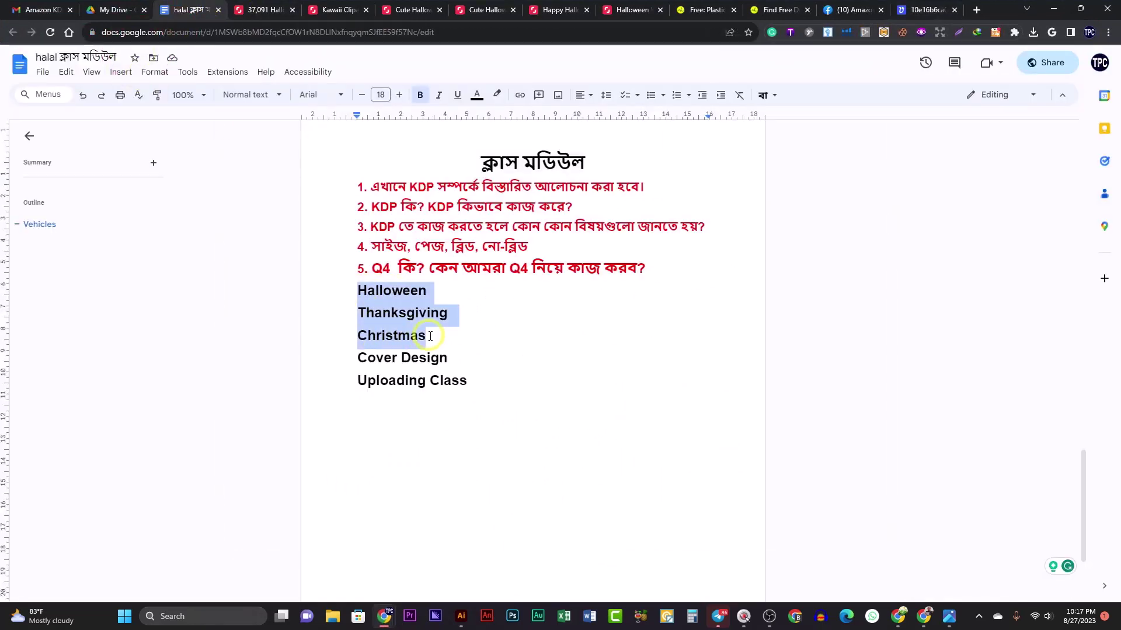
left_click(466, 345)
double_click(466, 345)
left_click_drag(360, 290, 421, 334)
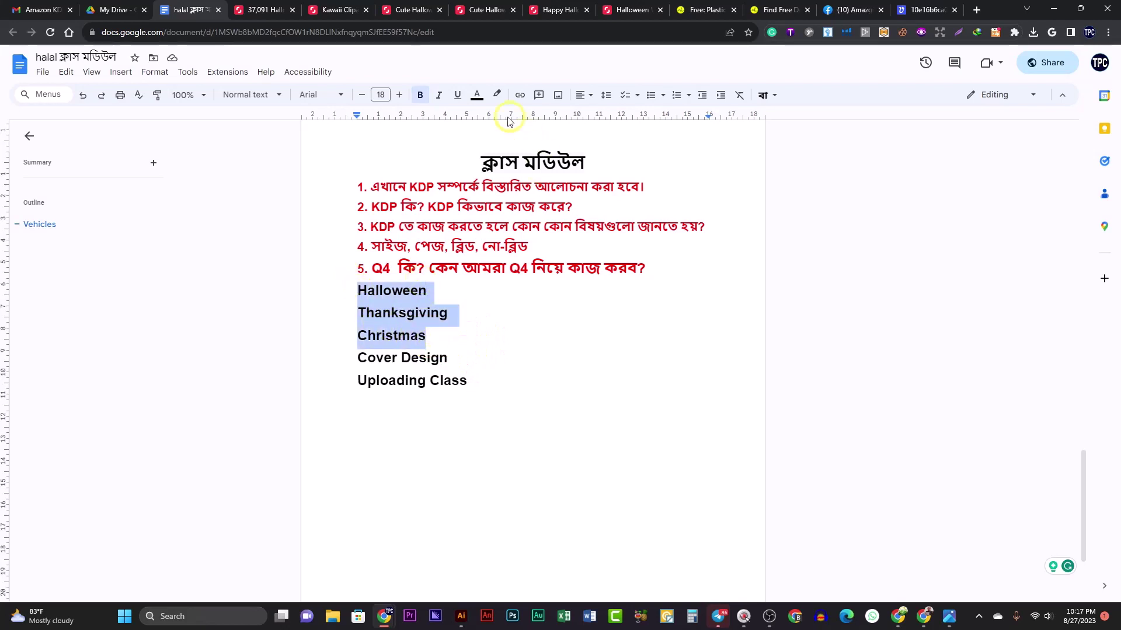
left_click(477, 95)
left_click(494, 130)
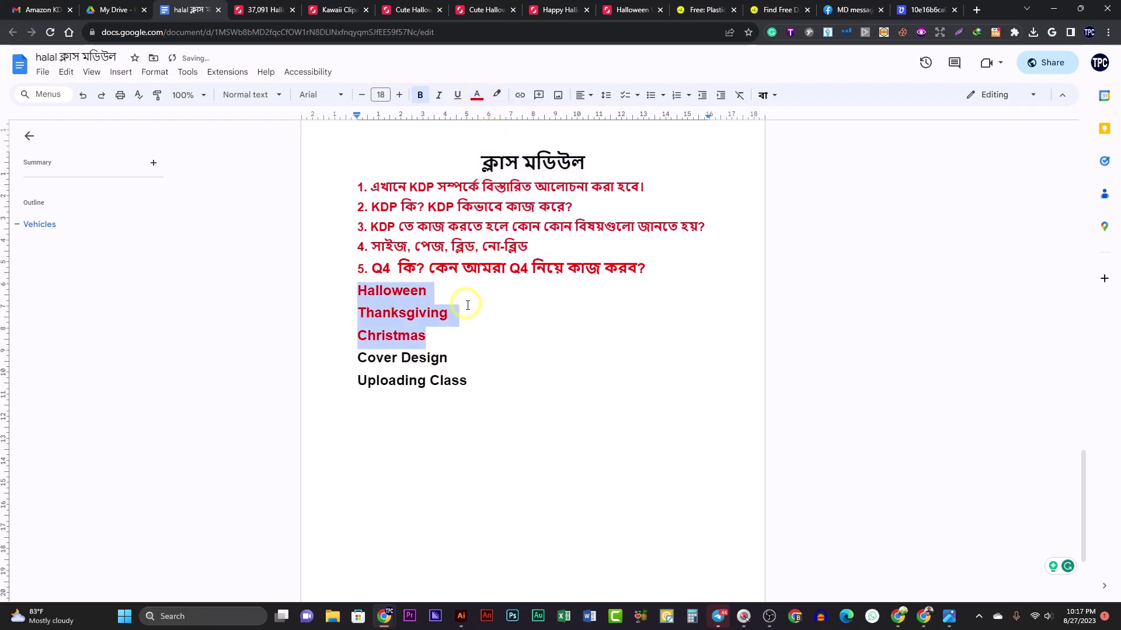
left_click_drag(367, 288, 404, 333)
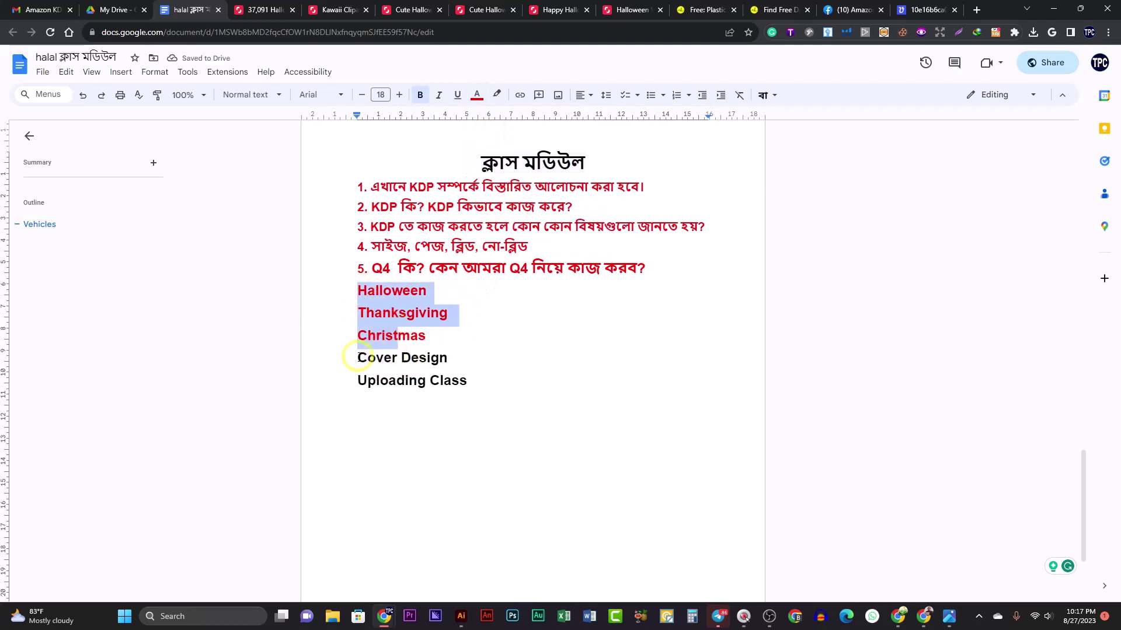
left_click(469, 358)
- Minimize the document's browser window and end the Google Meet call for everyone
left_click(1058, 7)
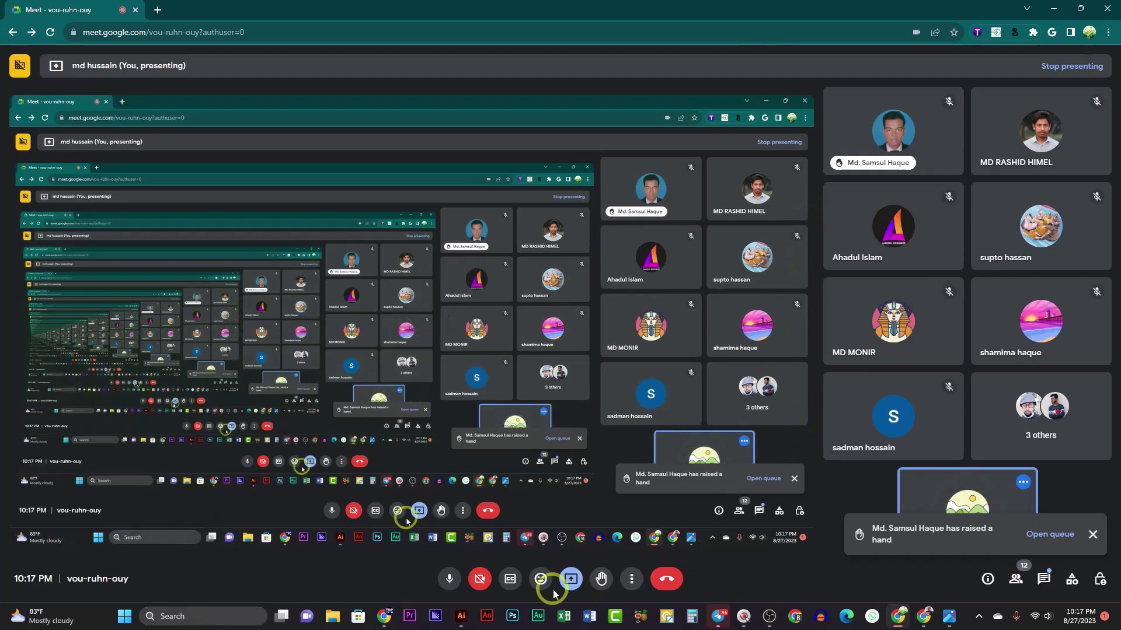
left_click(661, 581)
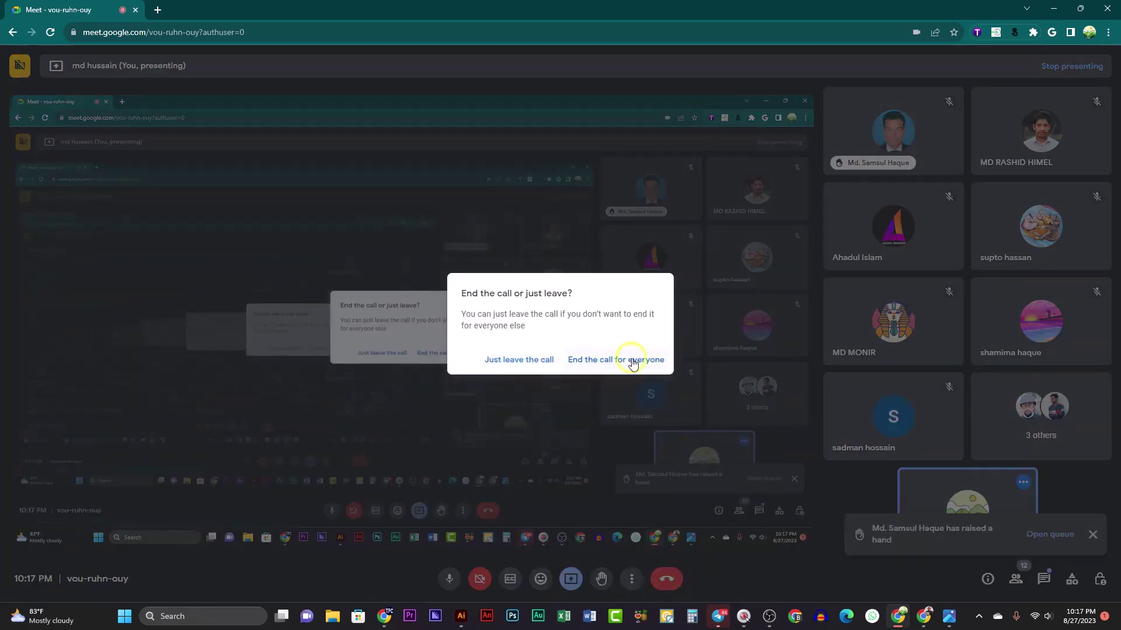
left_click(627, 361)
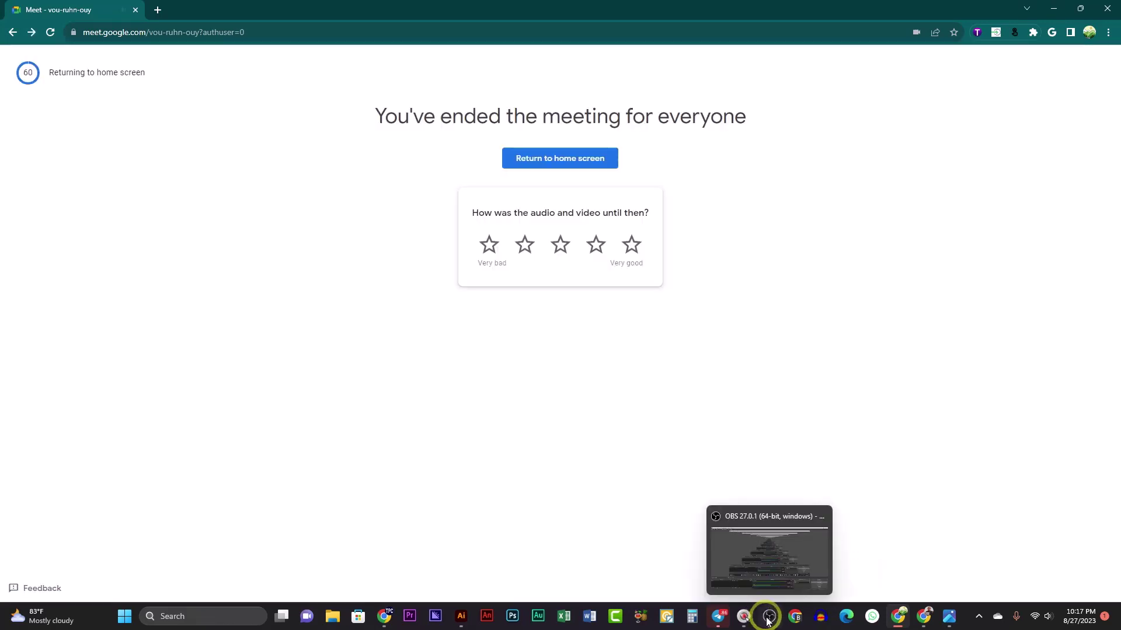